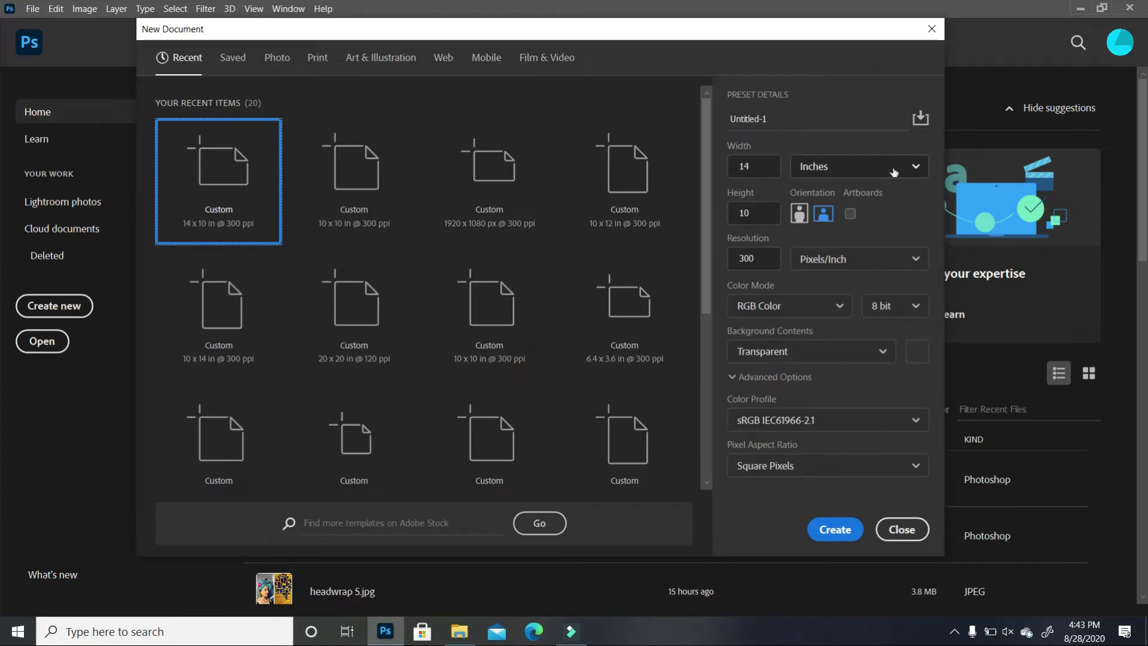
Create the 14 × 10 inch, 300 ppi RGB document with a transparent background.
left_click(836, 530)
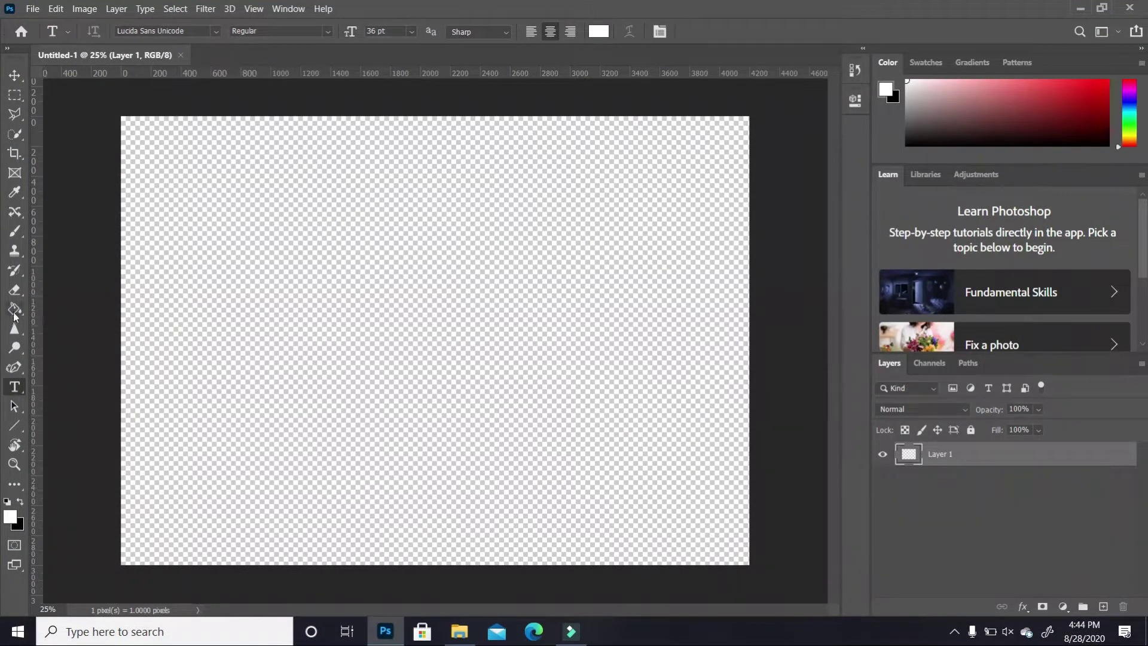
Fill Layer 1 with solid white using the Paint Bucket tool.
left_click_drag(14, 308, 70, 310)
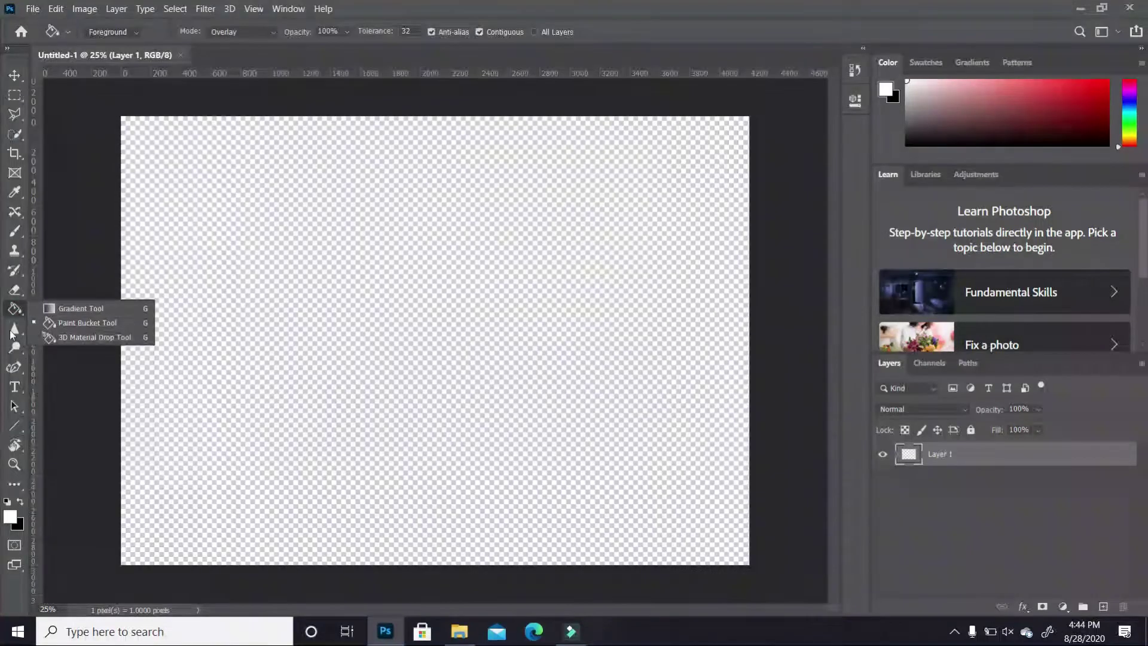
left_click(15, 309)
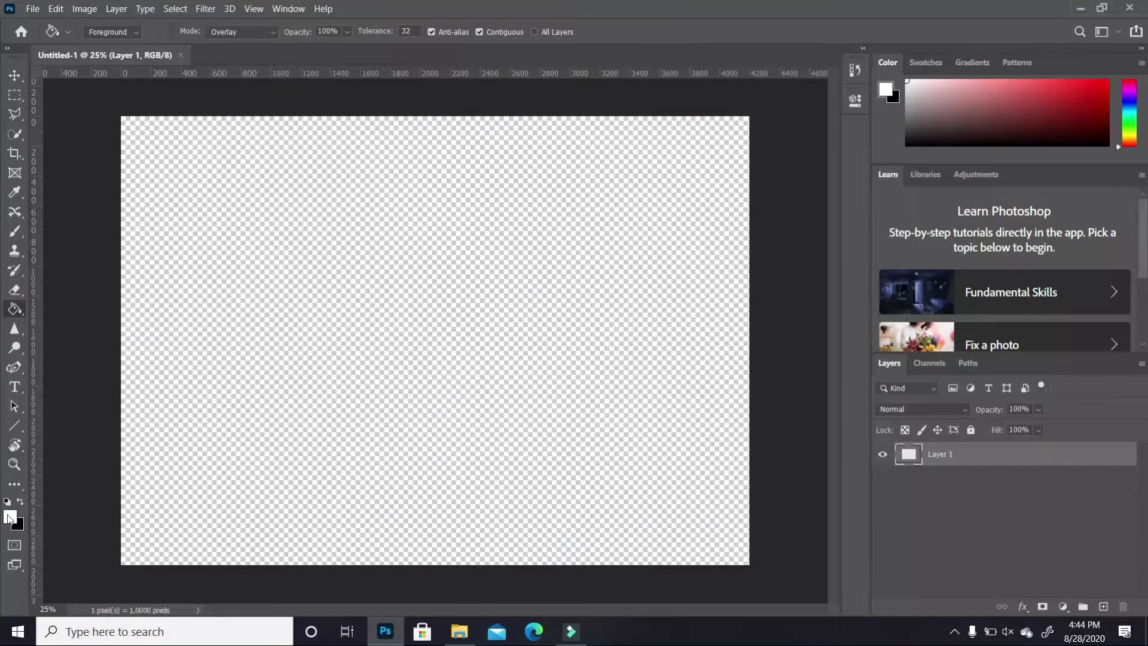
left_click(443, 327)
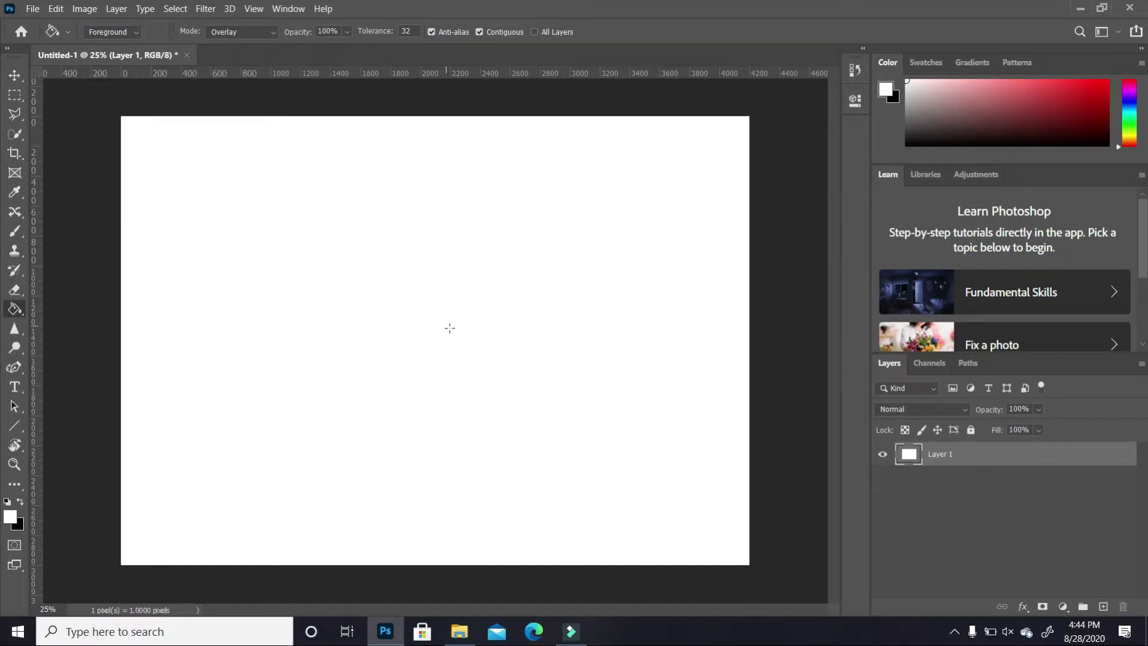
left_click(460, 632)
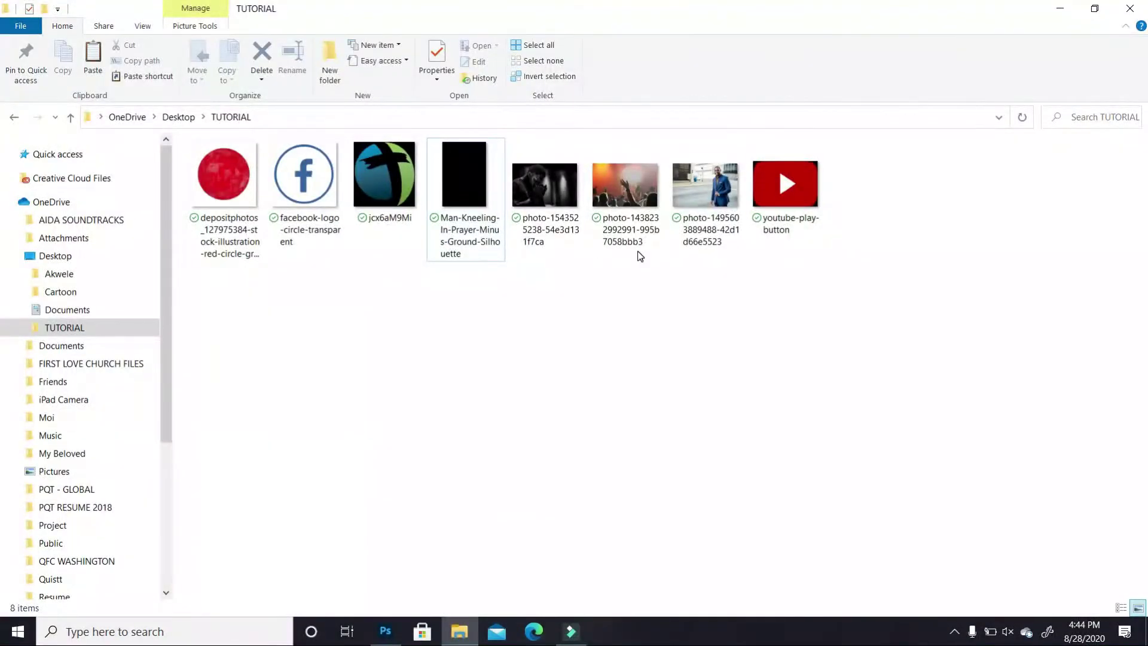
Drag the praying-man portrait and concert crowd photo from TUTORIAL into Photoshop.
left_click_drag(658, 308, 500, 356)
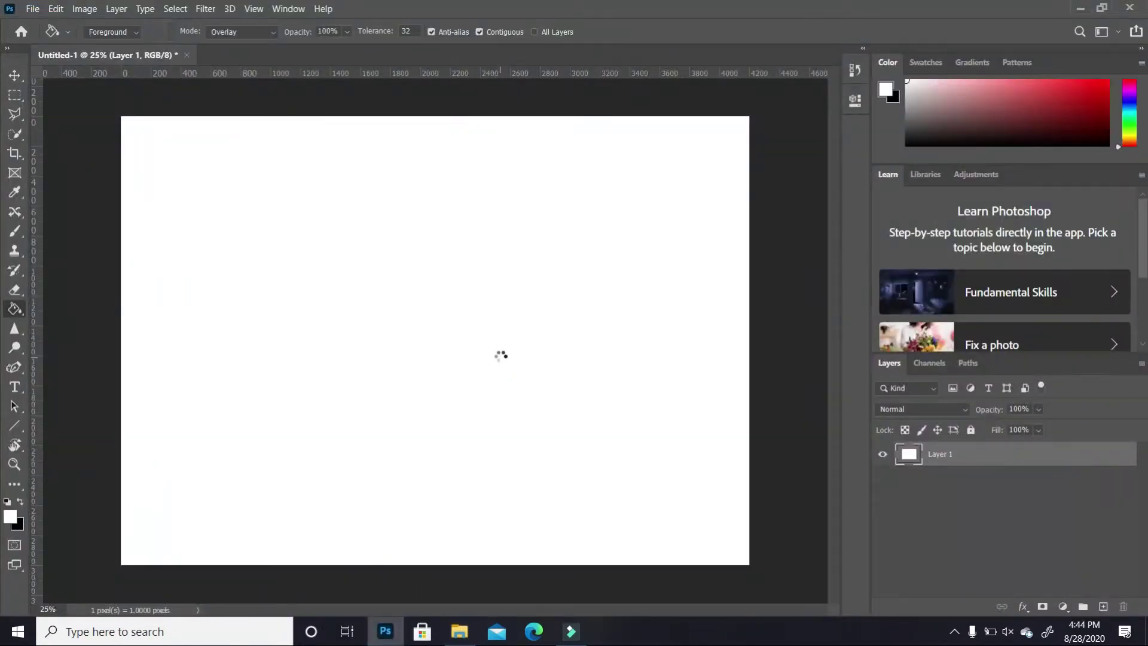
Place the photos, then shift and scale the praying-man portrait to cover the canvas.
key("Return")
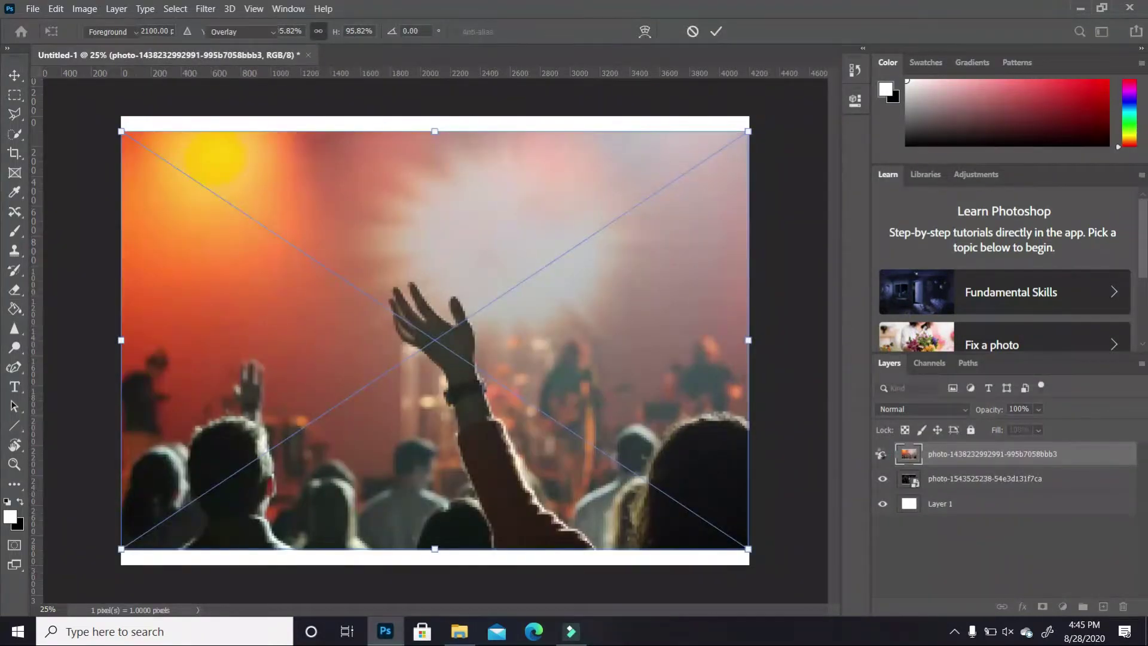
left_click(883, 454)
left_click(1034, 478)
left_click(16, 76)
left_click_drag(385, 257, 356, 239)
key("ctrl+t")
left_click_drag(774, 551, 576, 339)
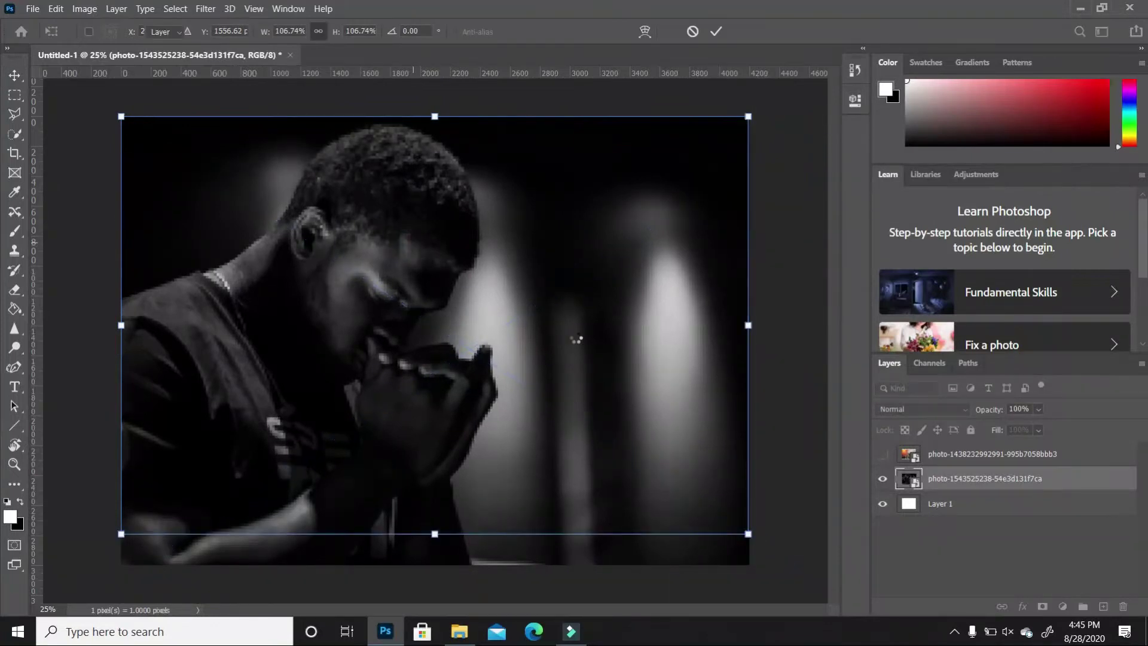
key("Return")
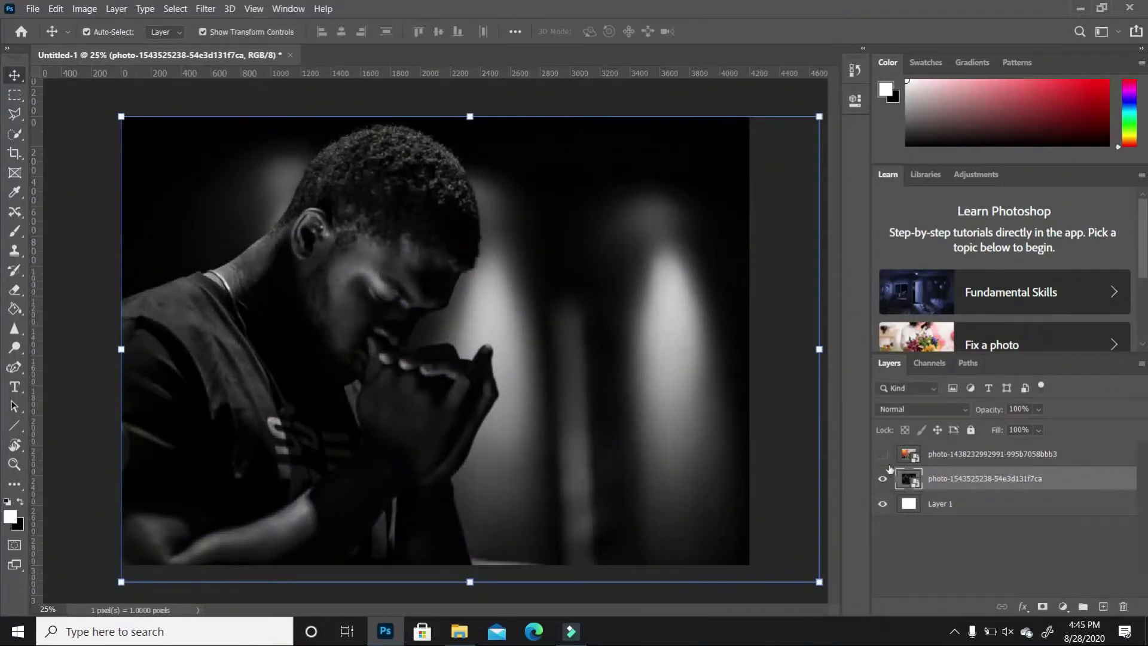
Show the concert photo and position it just below the man's head.
left_click(882, 454)
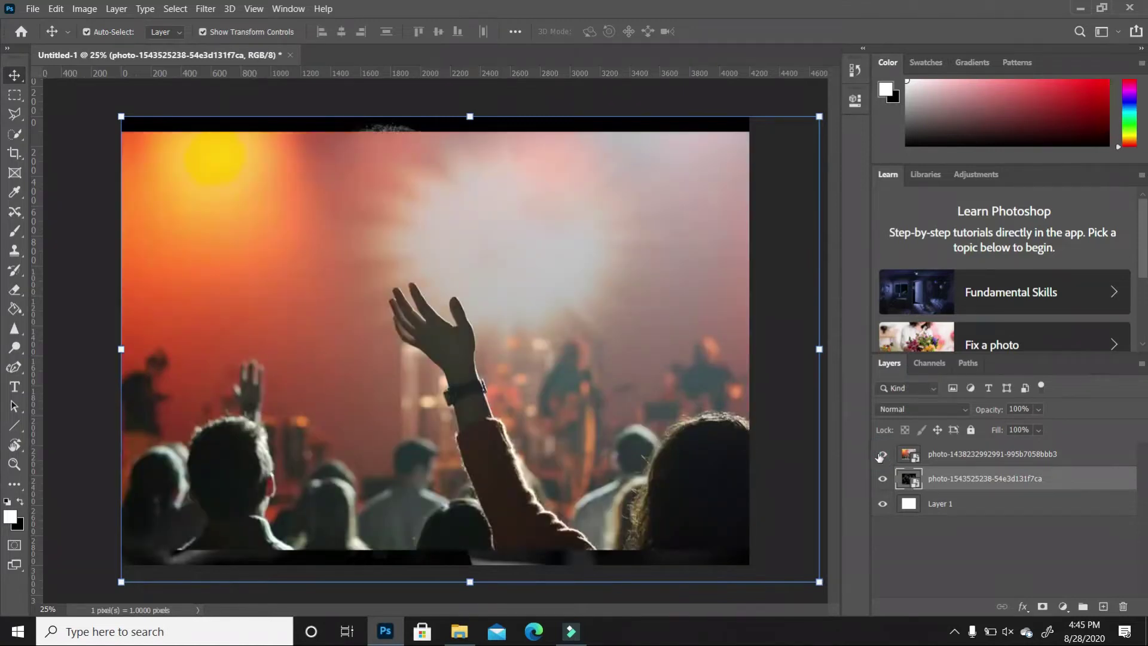
left_click_drag(579, 297, 609, 375)
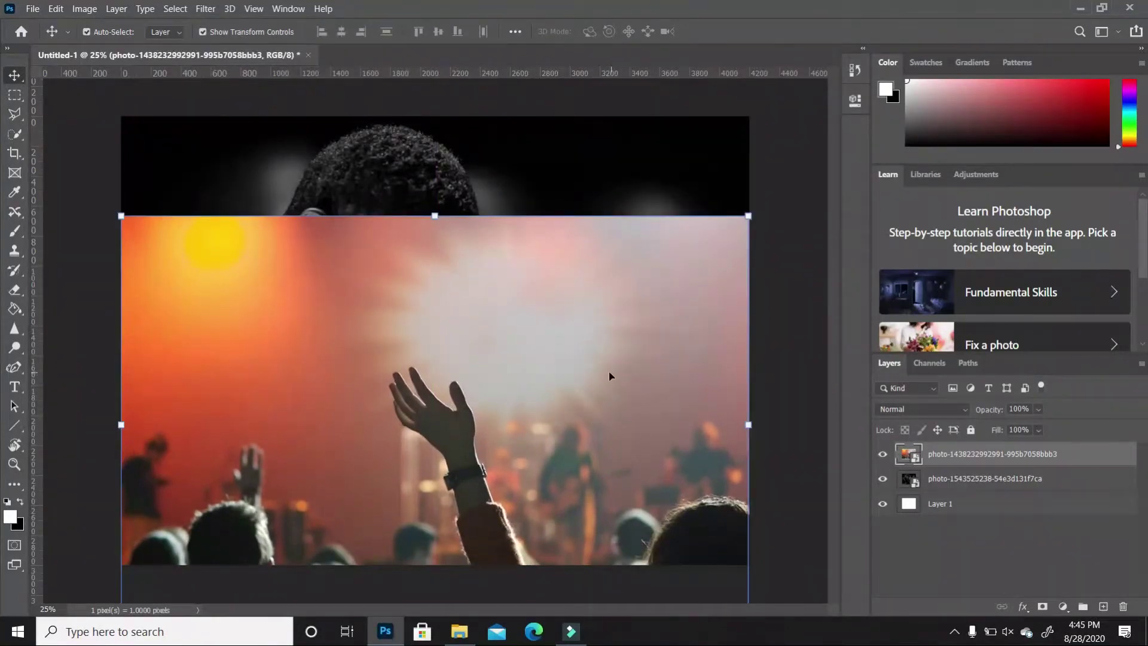
mouse_move(626, 323)
left_mouse_down()
mouse_move(623, 284)
mouse_move(627, 353)
mouse_move(632, 337)
left_mouse_up()
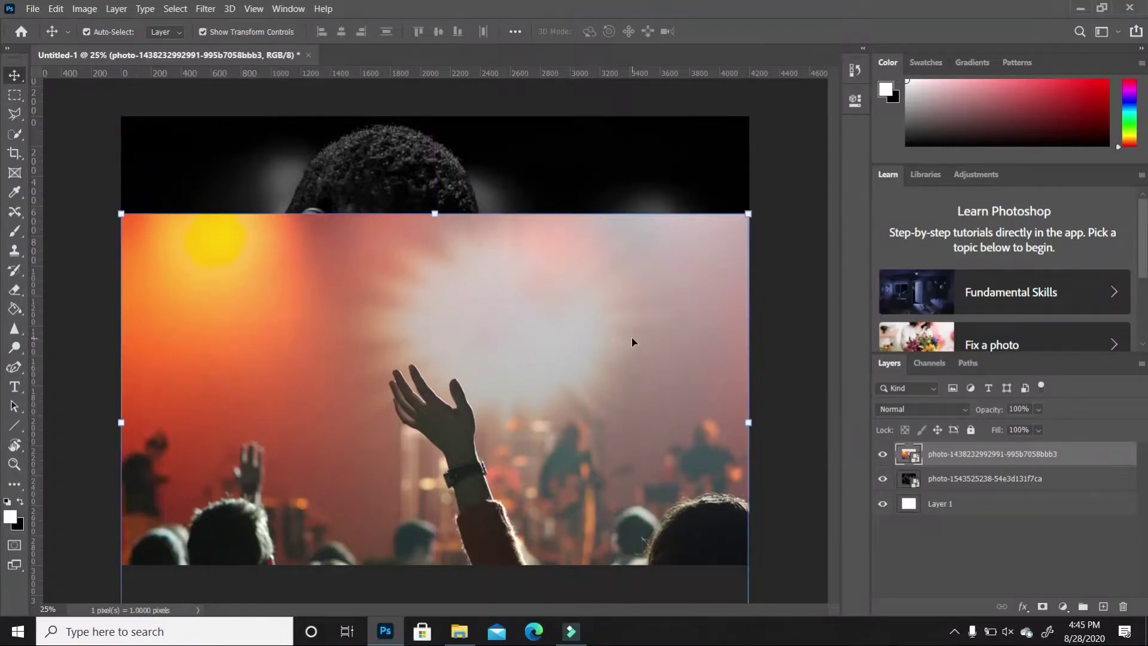
left_click(15, 291)
Rasterize the concert layer and soft-erase its top edge and the man's face area with a 1102 px brush.
left_click(109, 32)
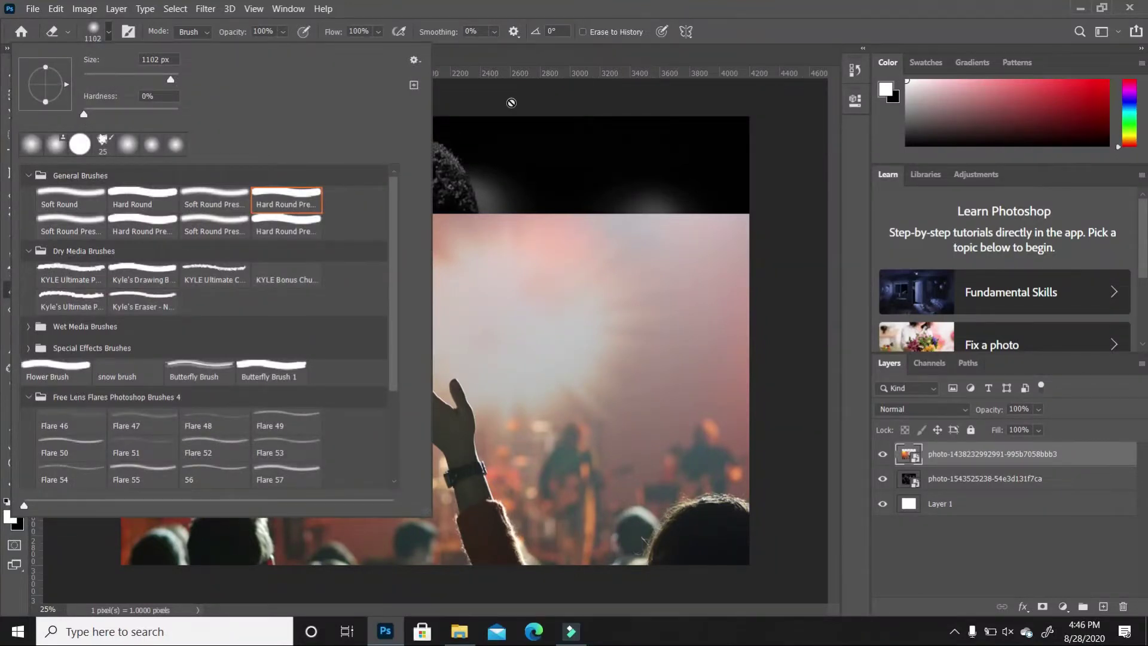
left_click(515, 101)
left_click(514, 101)
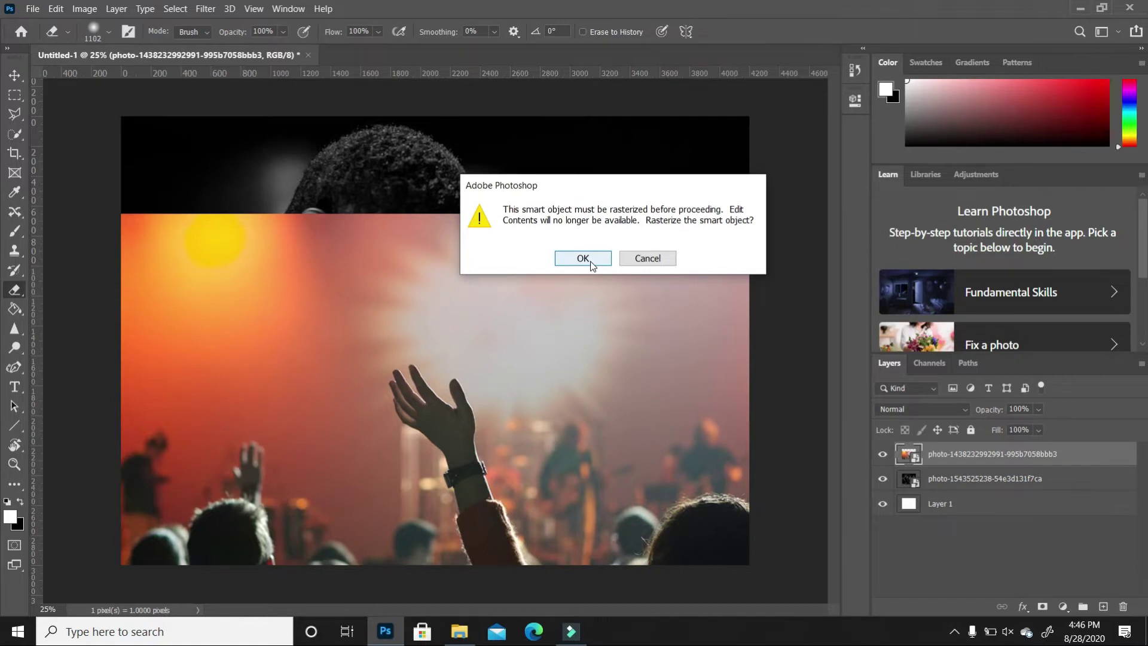
left_click(590, 262)
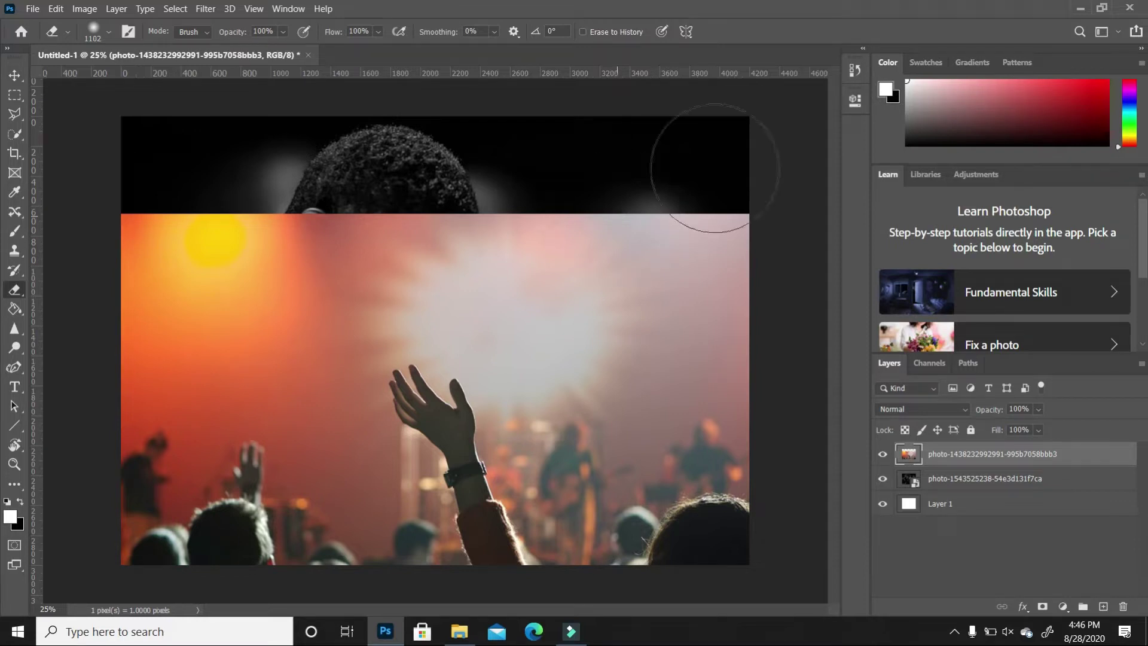
mouse_move(749, 164)
left_mouse_down()
mouse_move(544, 150)
mouse_move(290, 163)
mouse_move(218, 149)
mouse_move(116, 159)
mouse_move(82, 188)
mouse_move(82, 171)
left_mouse_up()
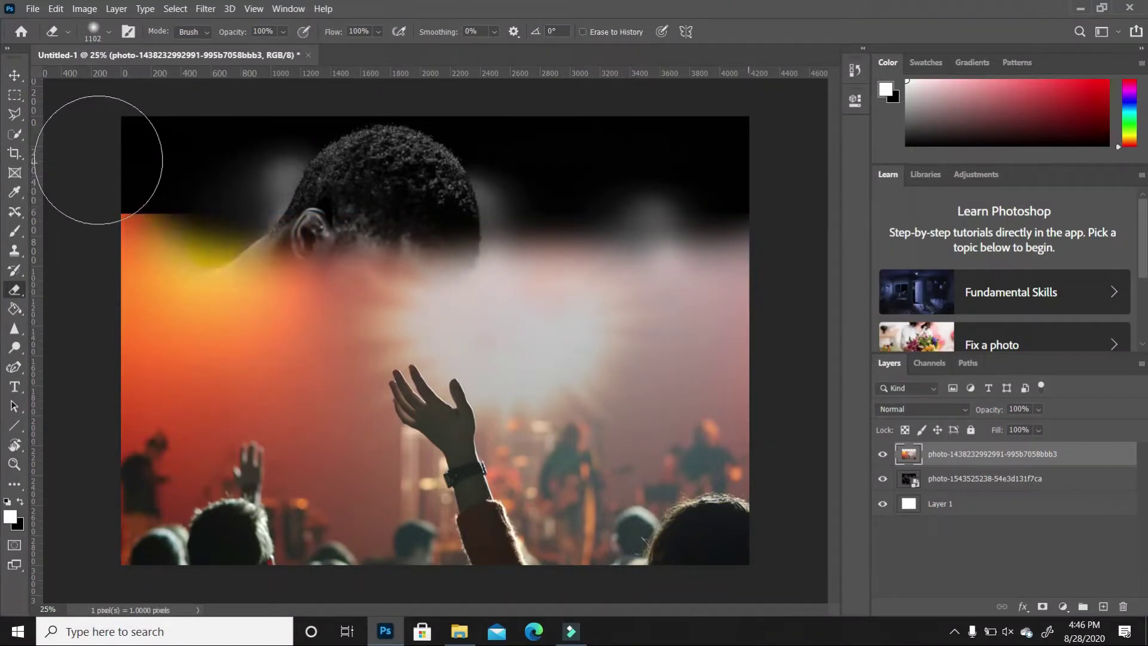
left_click_drag(367, 90, 479, 264)
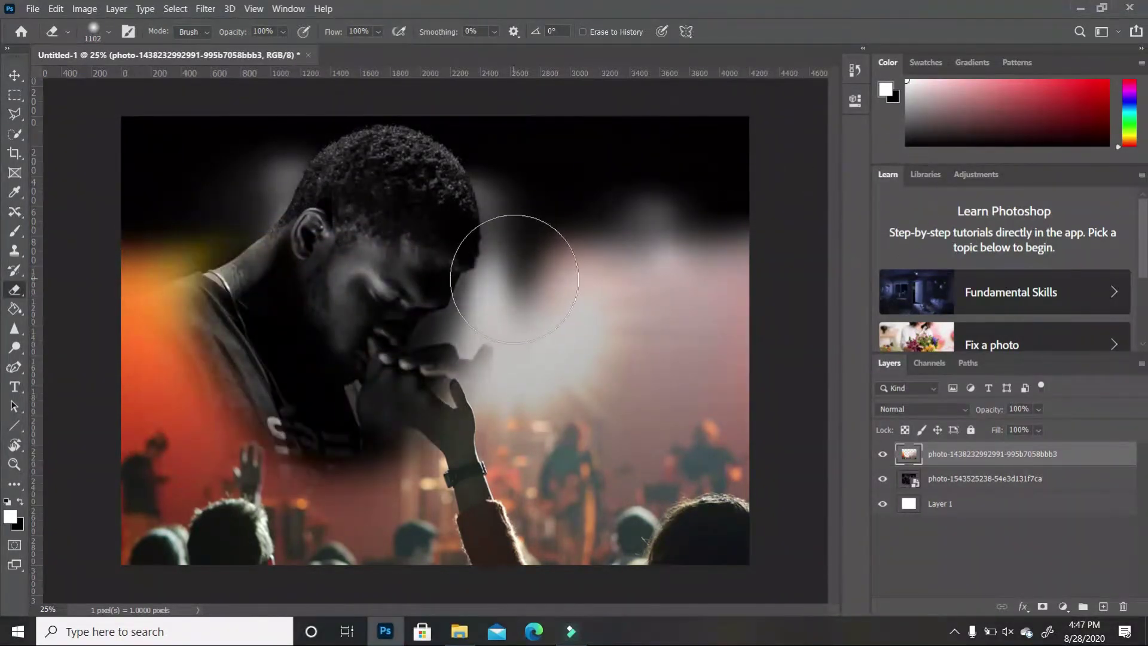
left_click(1038, 410)
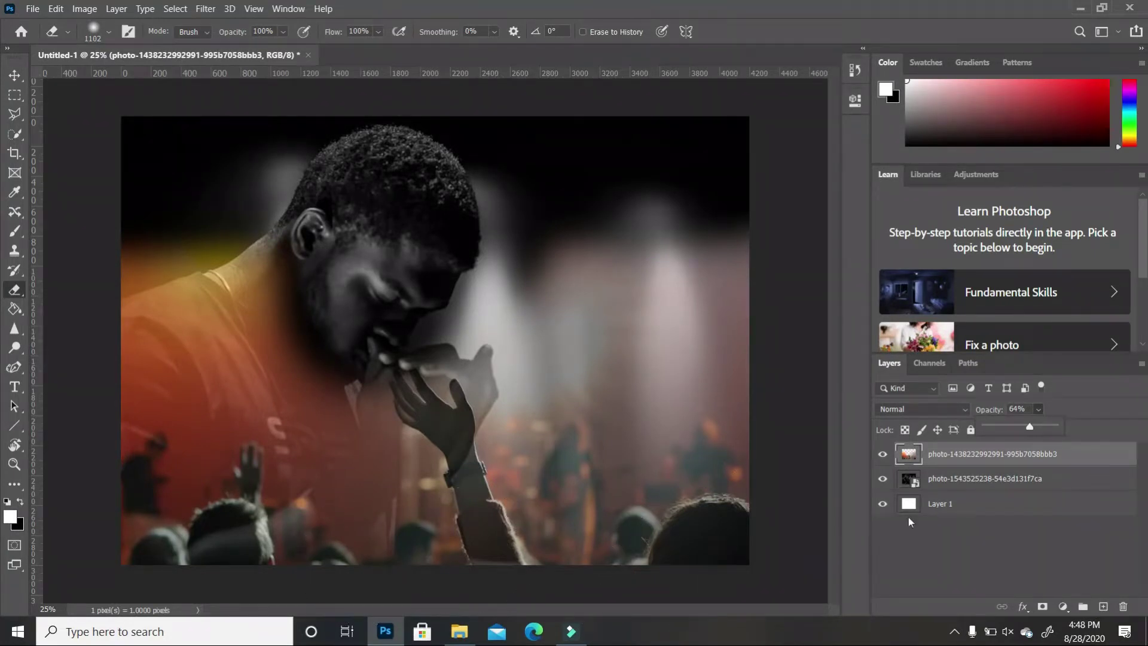
Select the portrait layer, dismiss its rasterize prompt without converting, then deselect all layers.
left_click(988, 482)
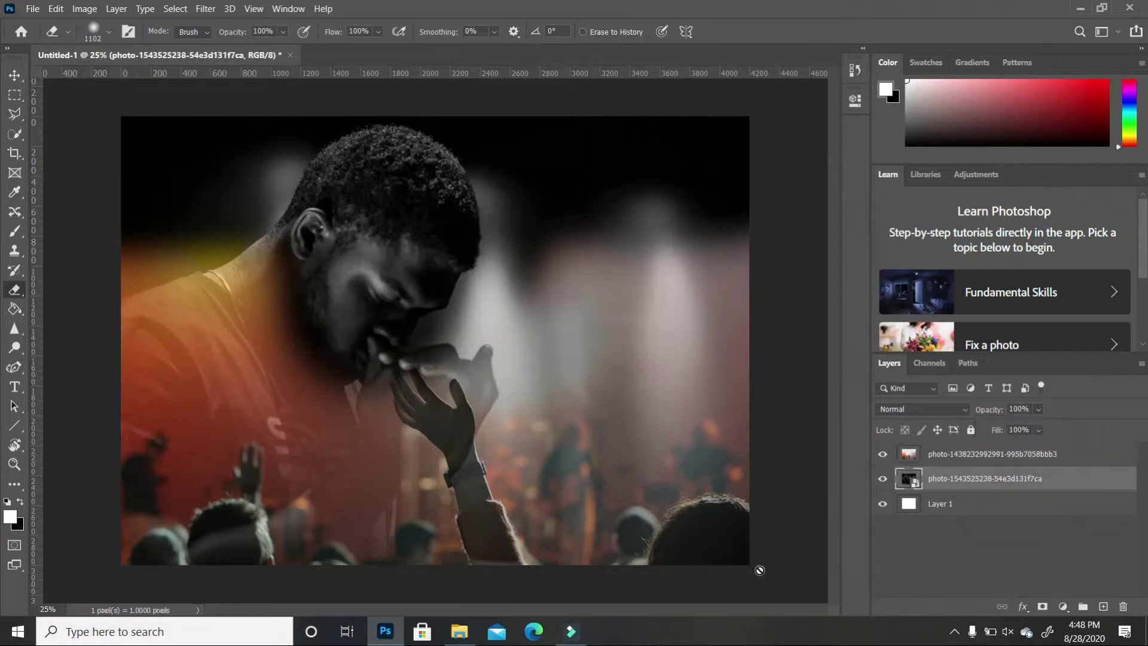
left_click(700, 389)
key("Escape")
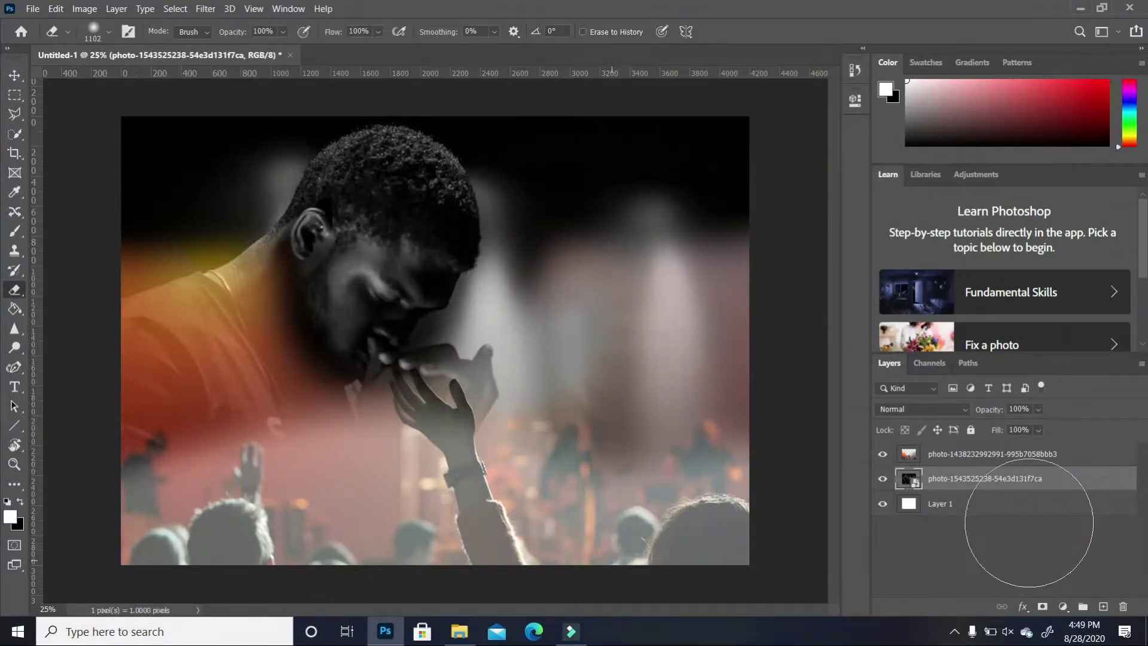
left_click(1011, 560)
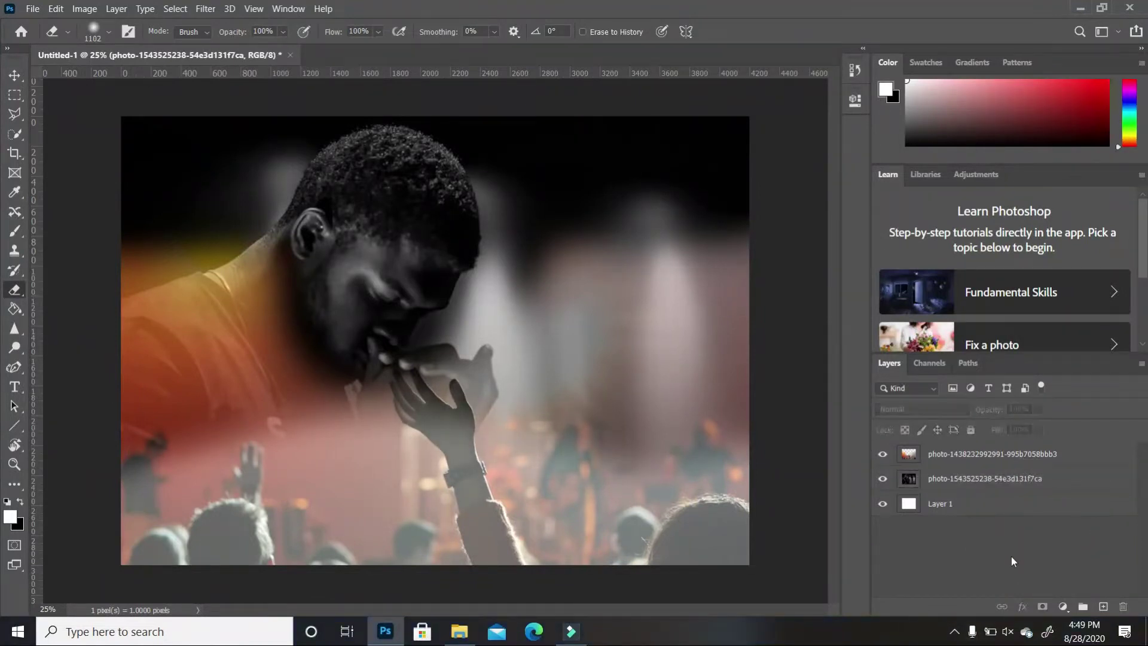
Add a gradient fill layer with a cyan-blue starting colour stop.
left_click(1090, 457)
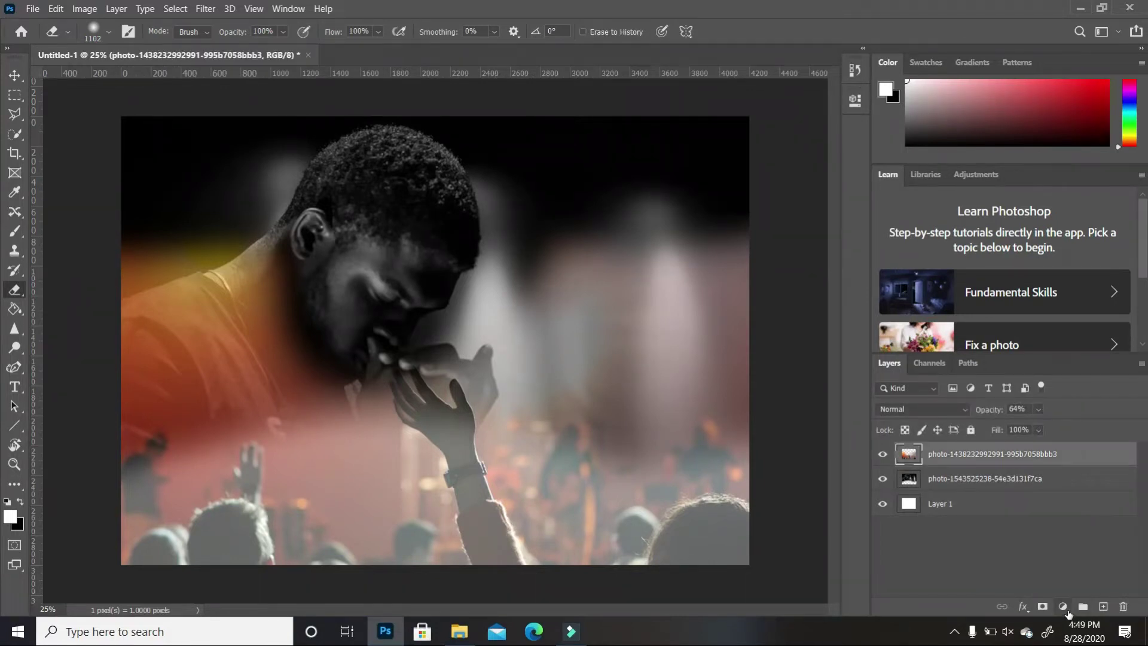
left_click(1064, 607)
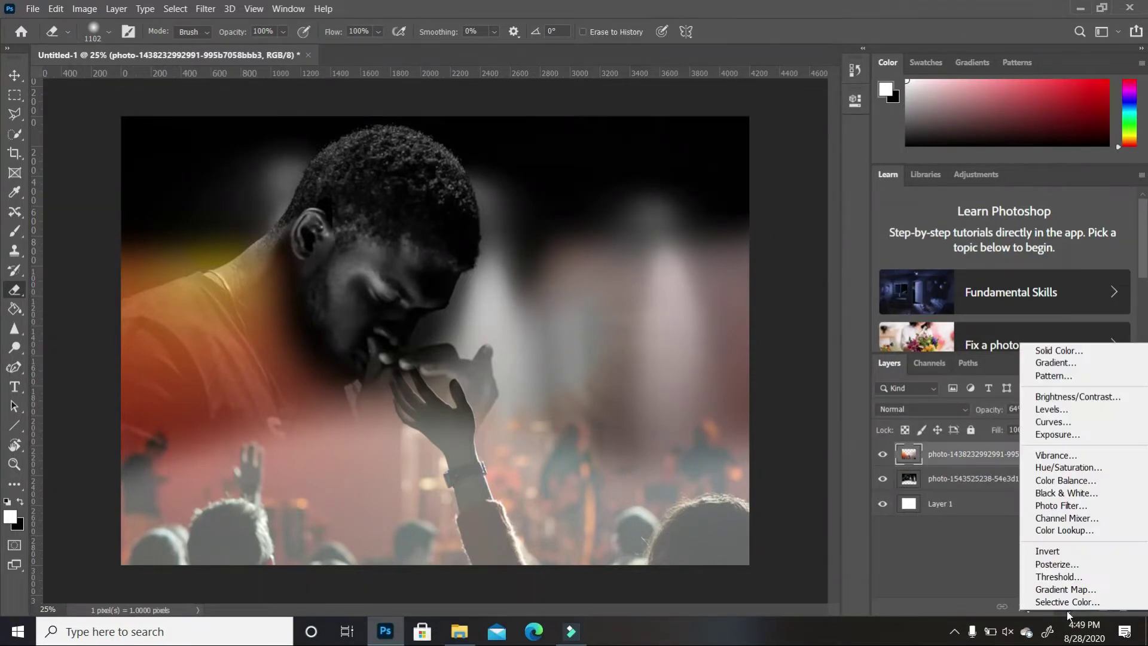
left_click(1058, 363)
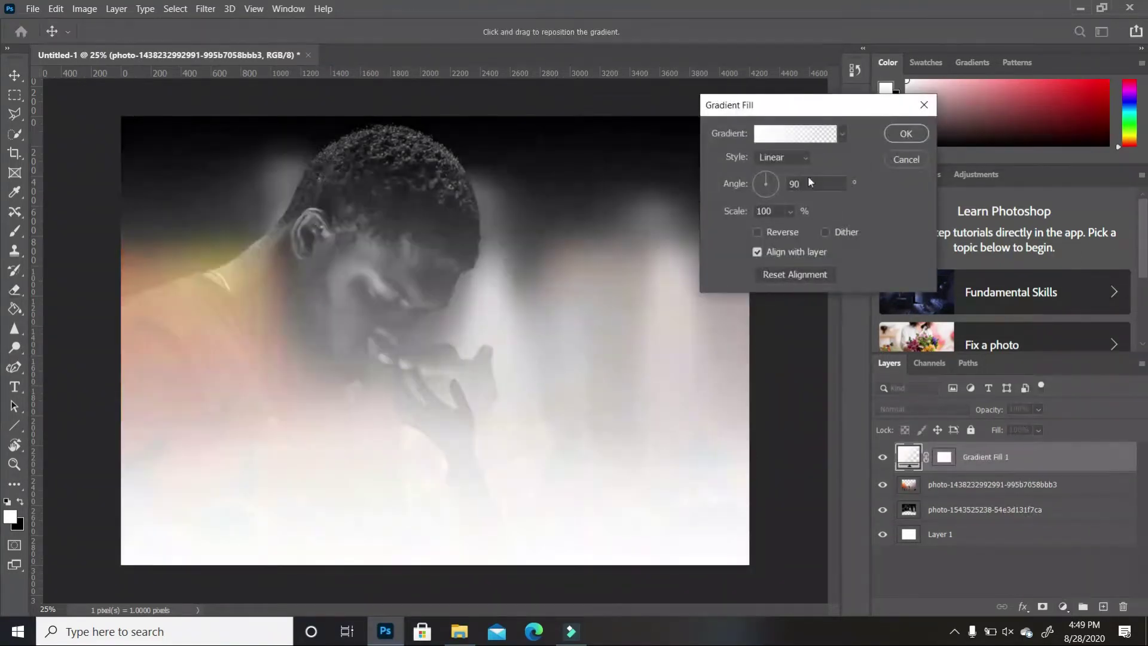
left_click(758, 137)
left_click(819, 395)
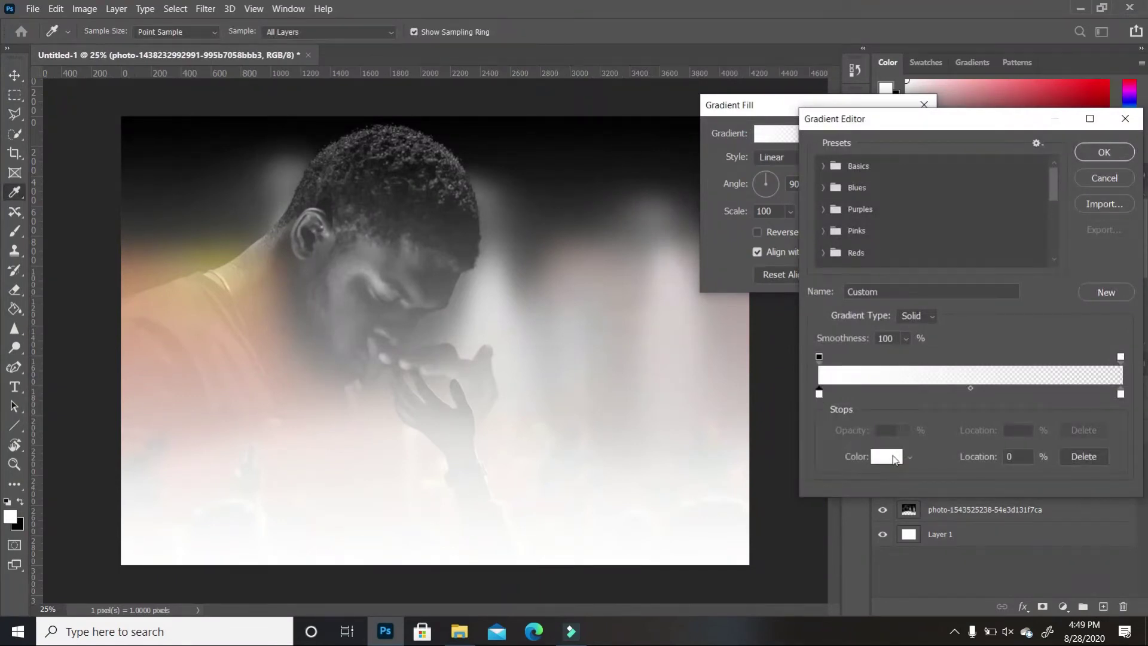
left_click(895, 457)
left_click(911, 166)
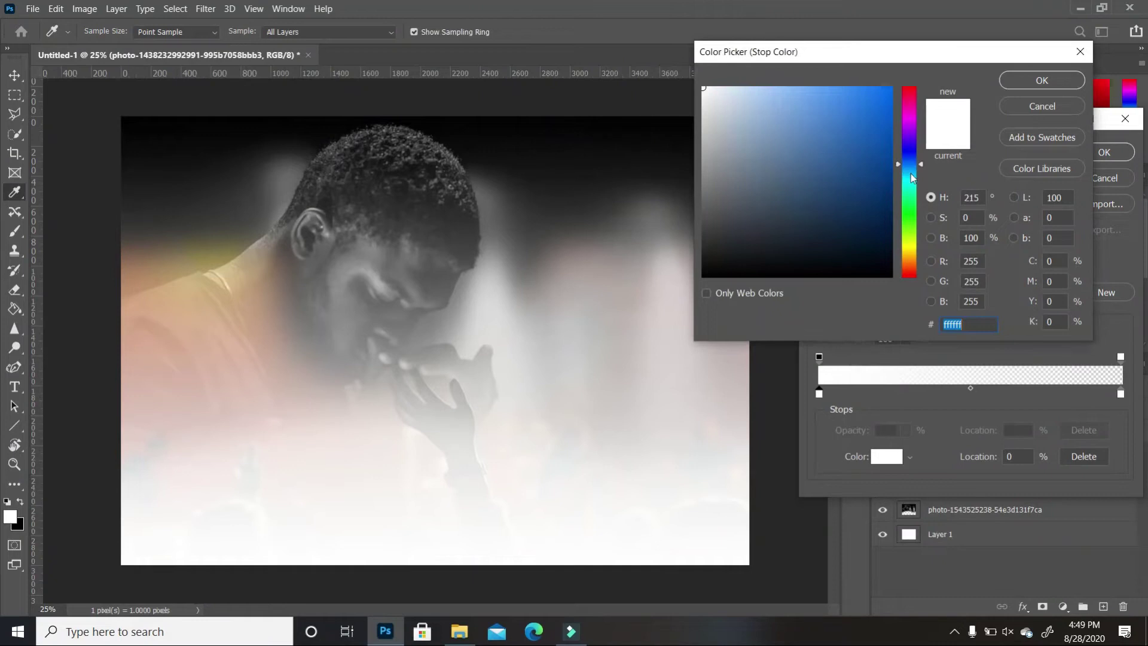
left_click(909, 173)
left_click(886, 134)
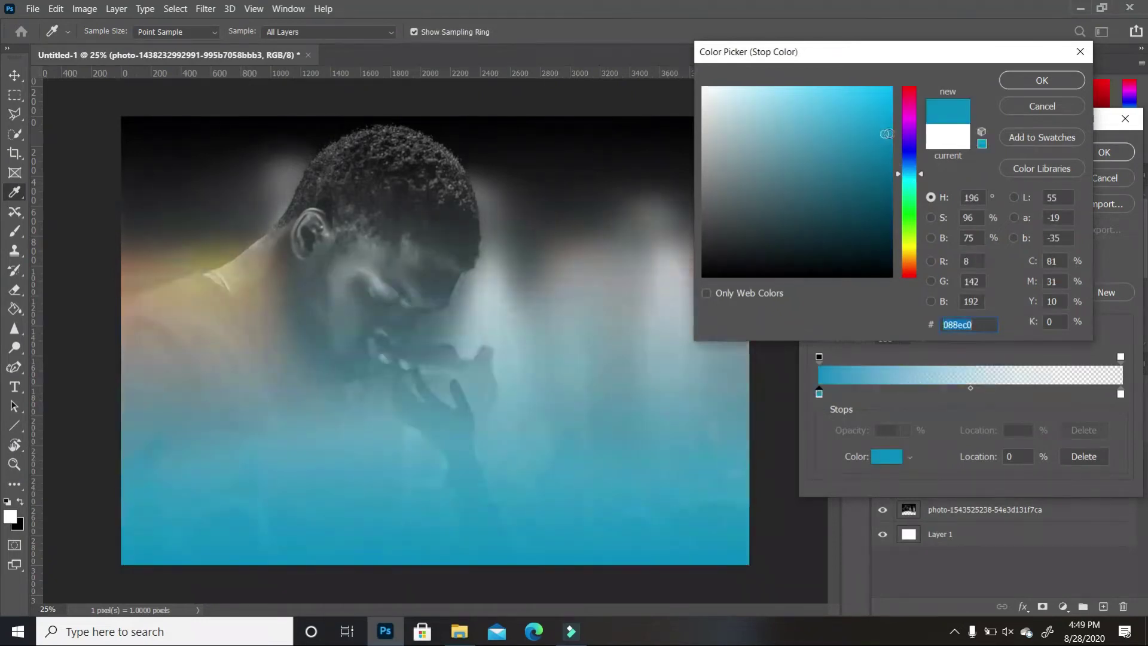
left_click(1035, 84)
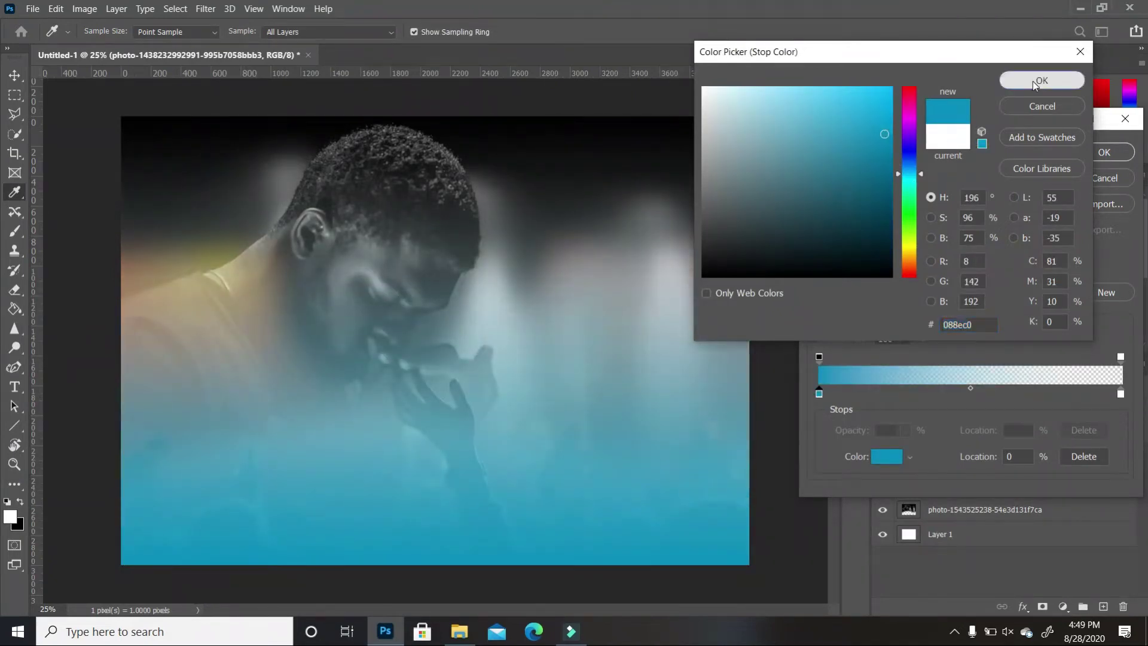
left_click(1104, 153)
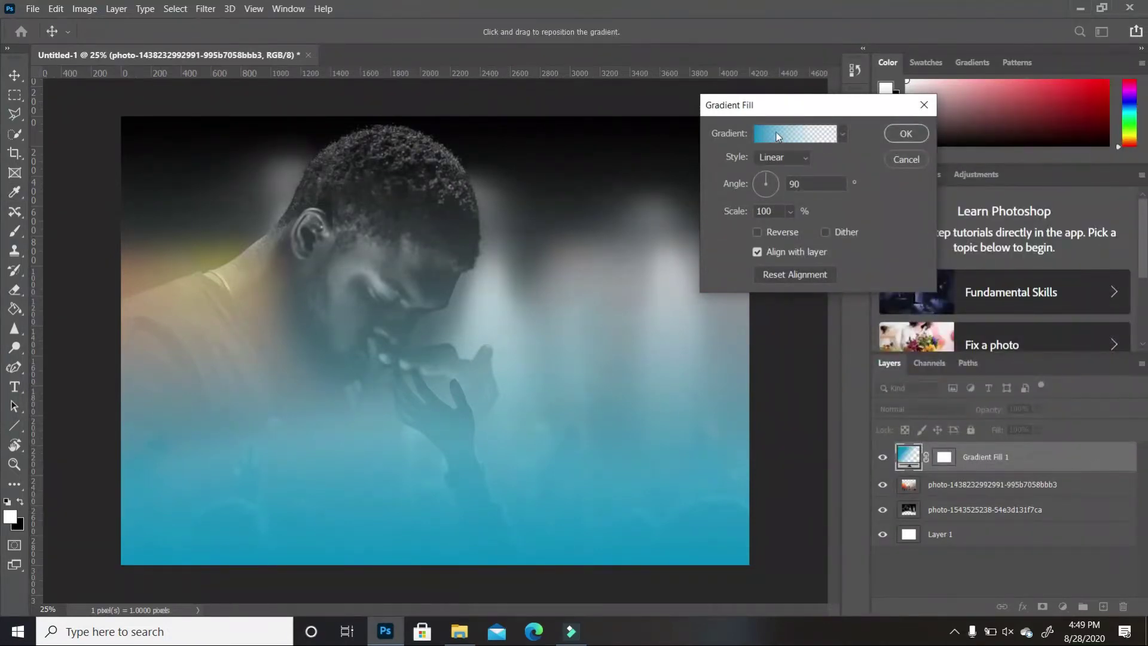
Set the gradient's right stop to magenta and apply the blue-to-magenta fill.
left_click(777, 132)
left_click(1121, 394)
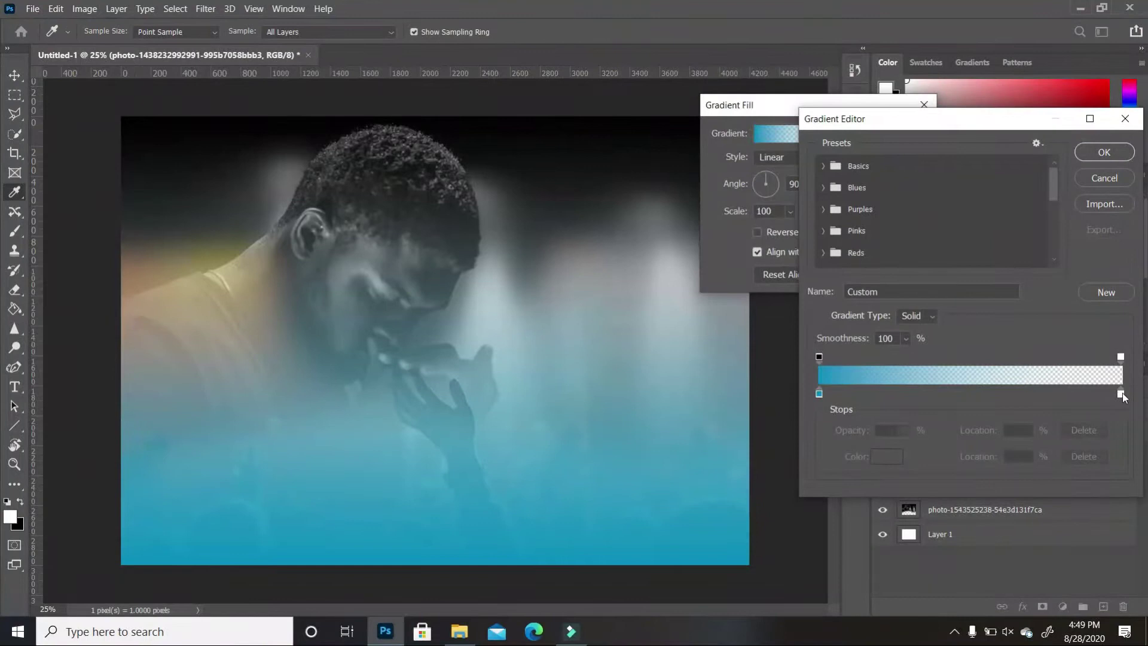
left_click(887, 457)
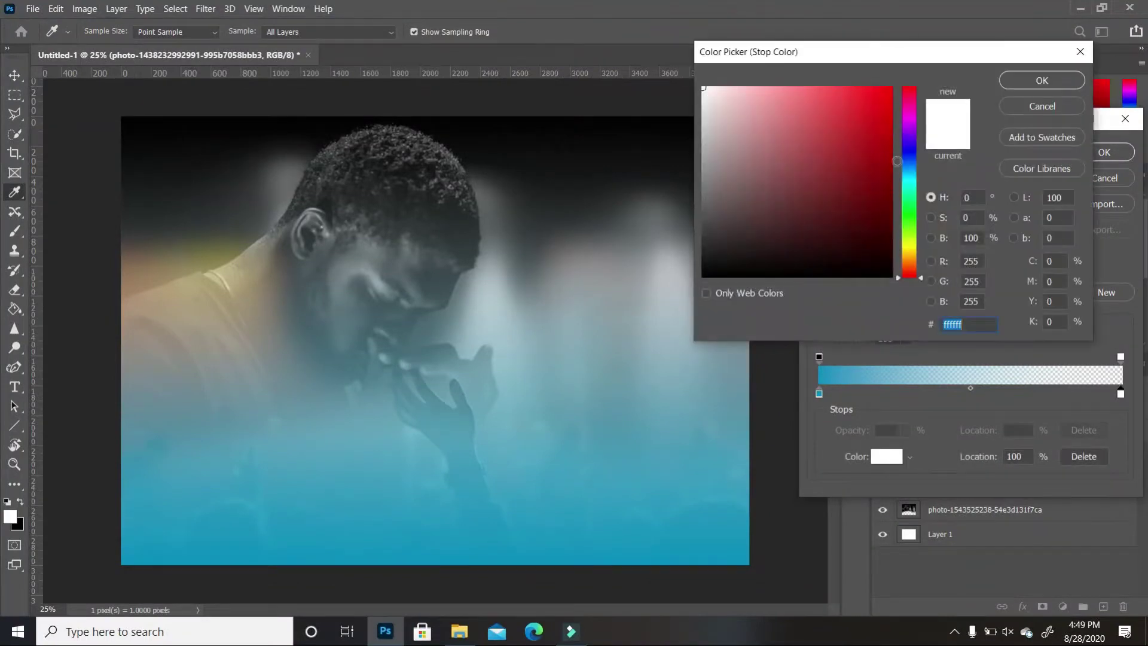
left_click(910, 123)
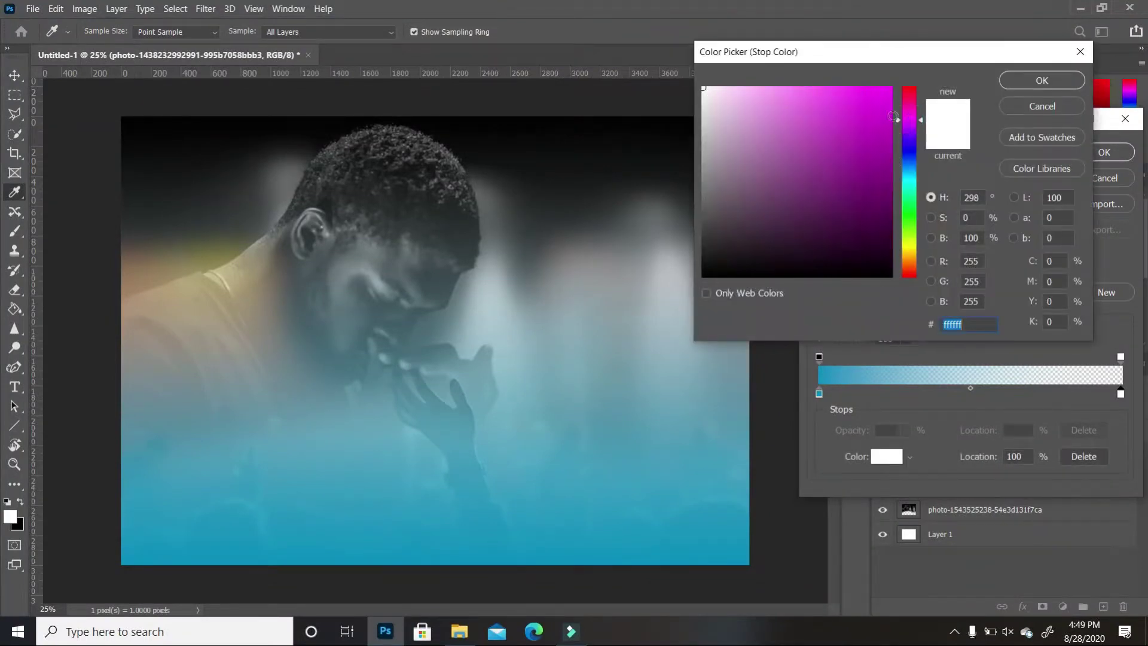
left_click(885, 102)
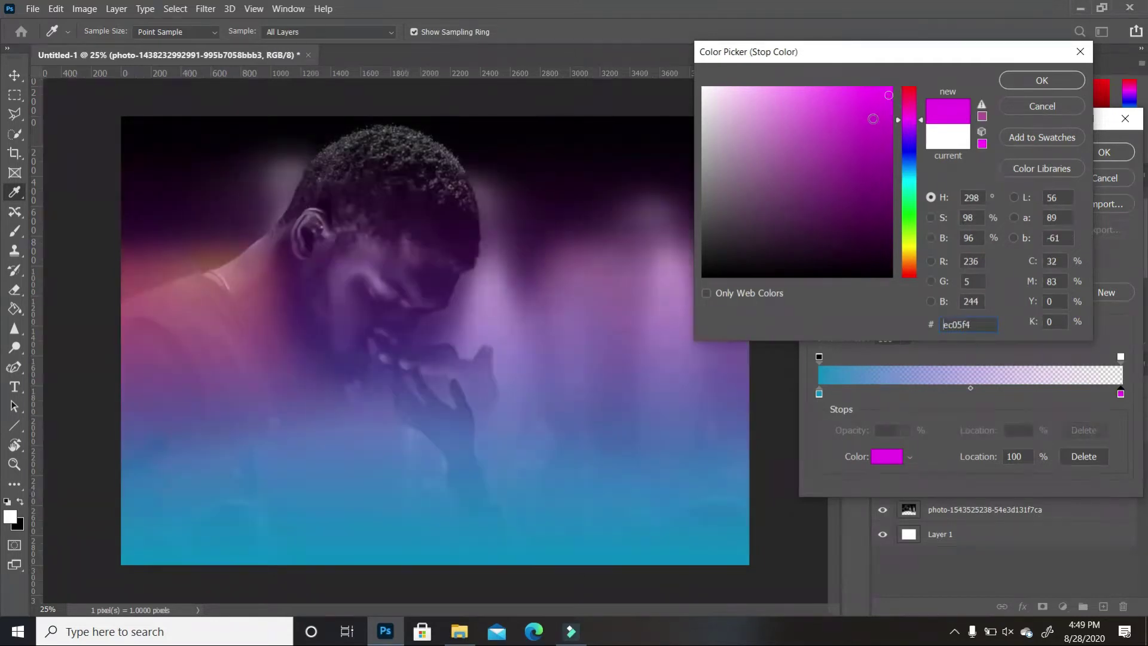
left_click(877, 108)
left_click(886, 99)
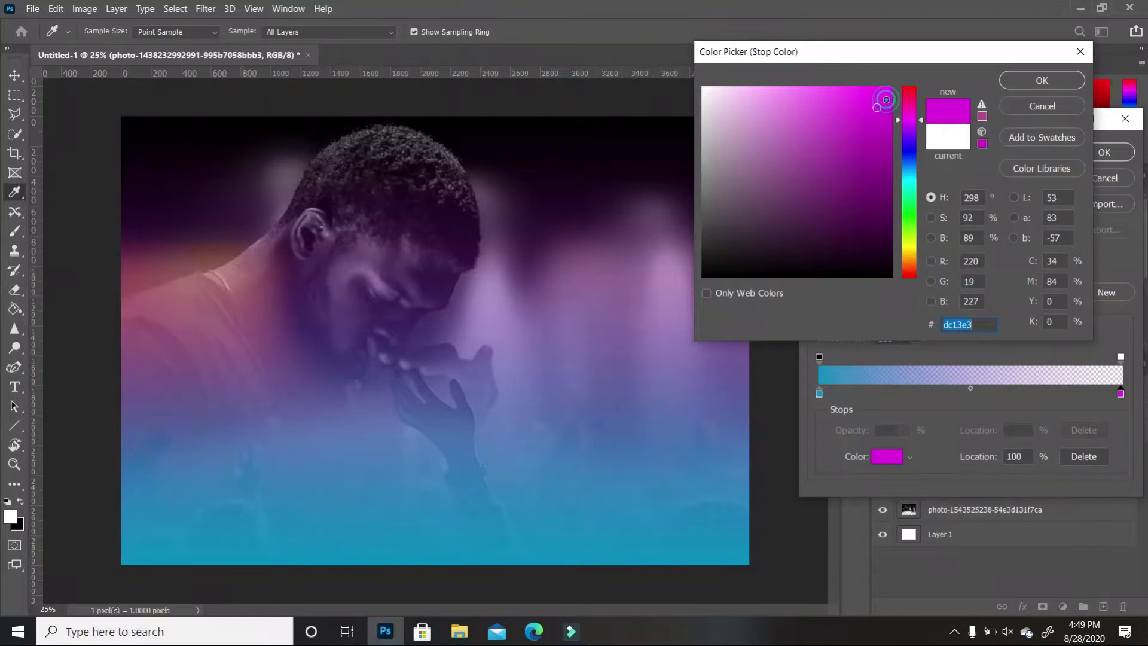
left_click(1053, 85)
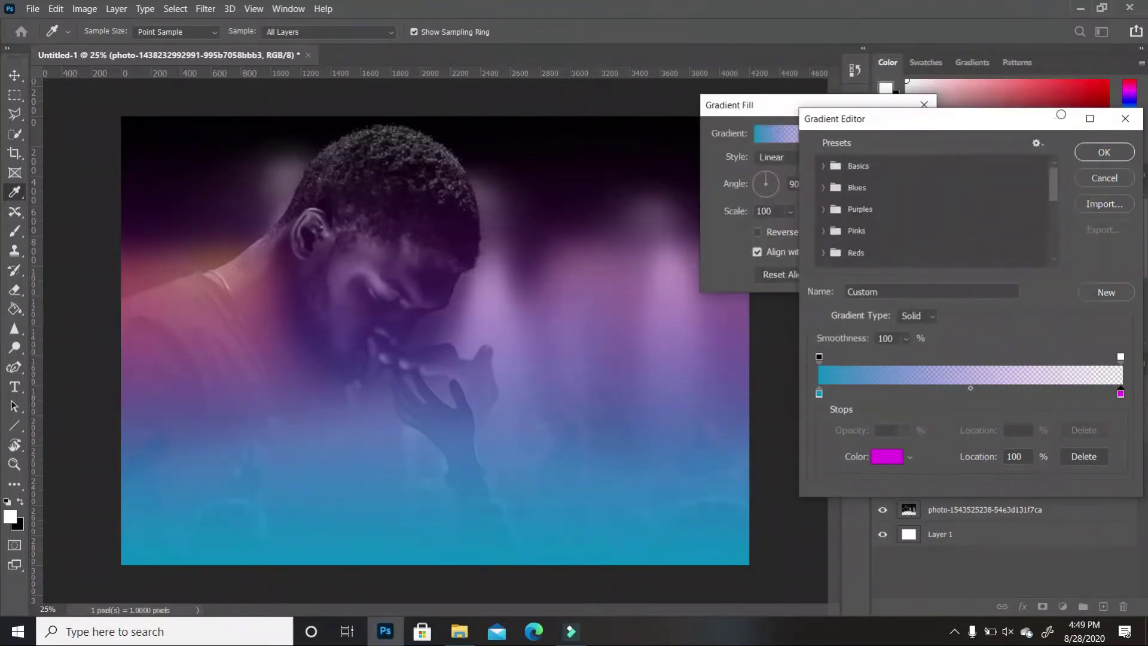
left_click(1110, 156)
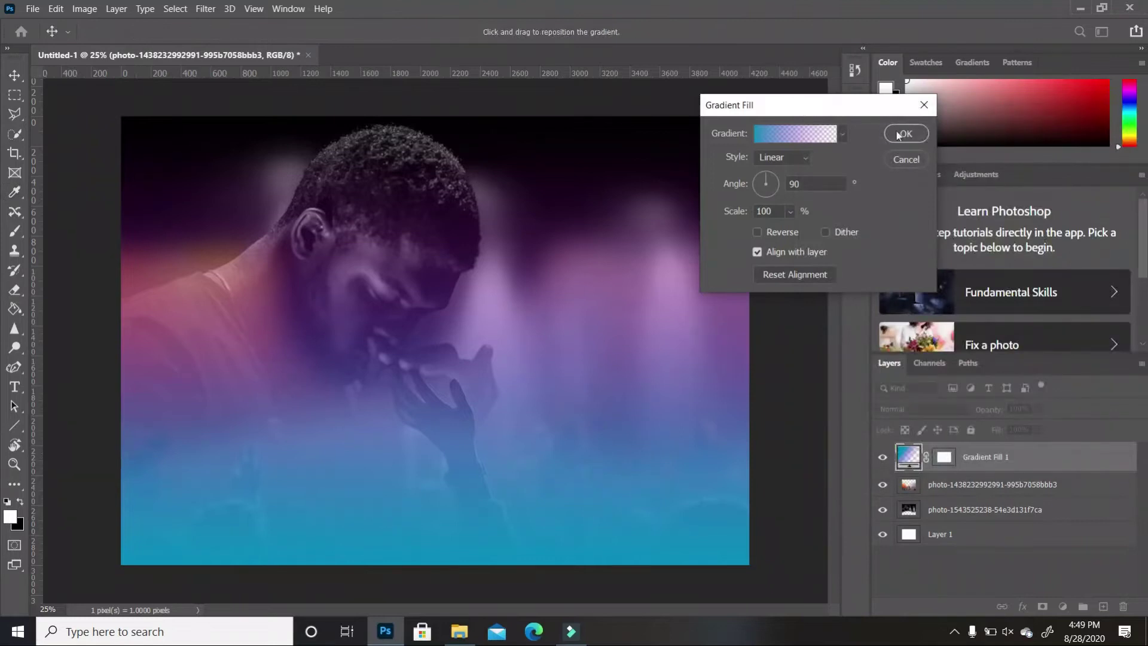
left_click(904, 134)
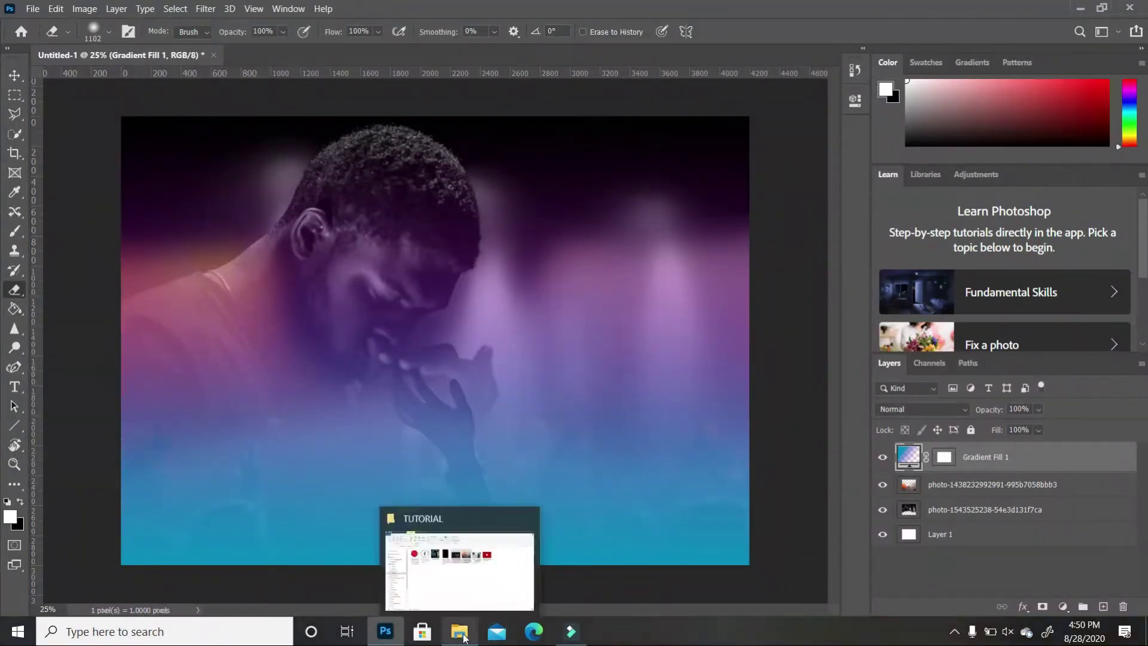
left_click(459, 556)
left_click(725, 320)
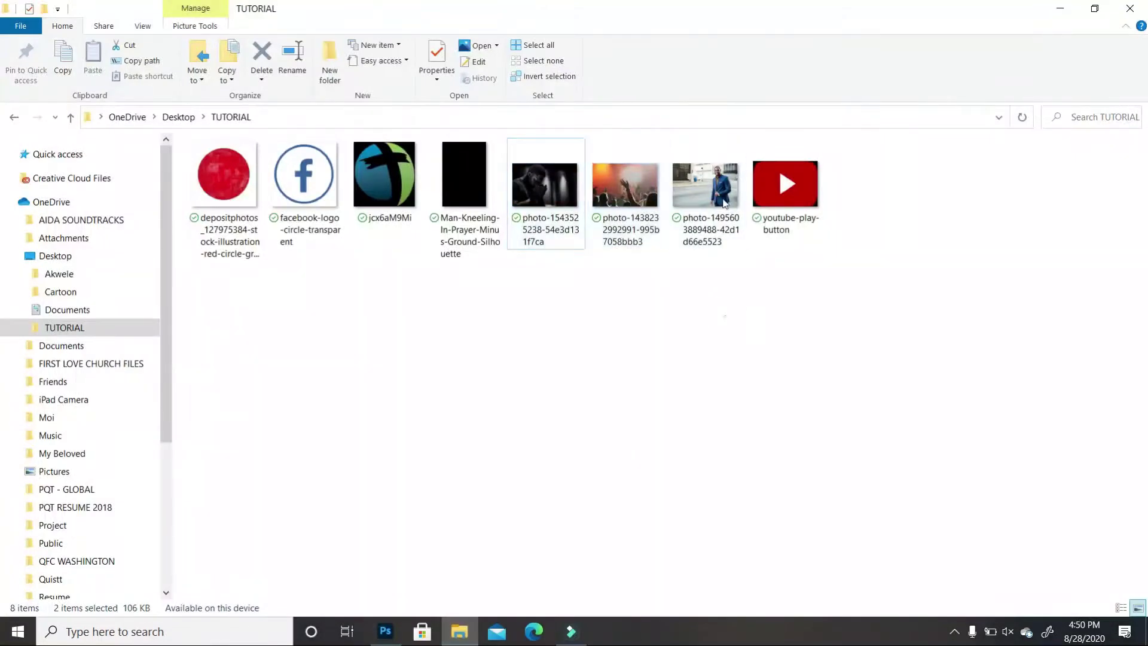
double_click(722, 197)
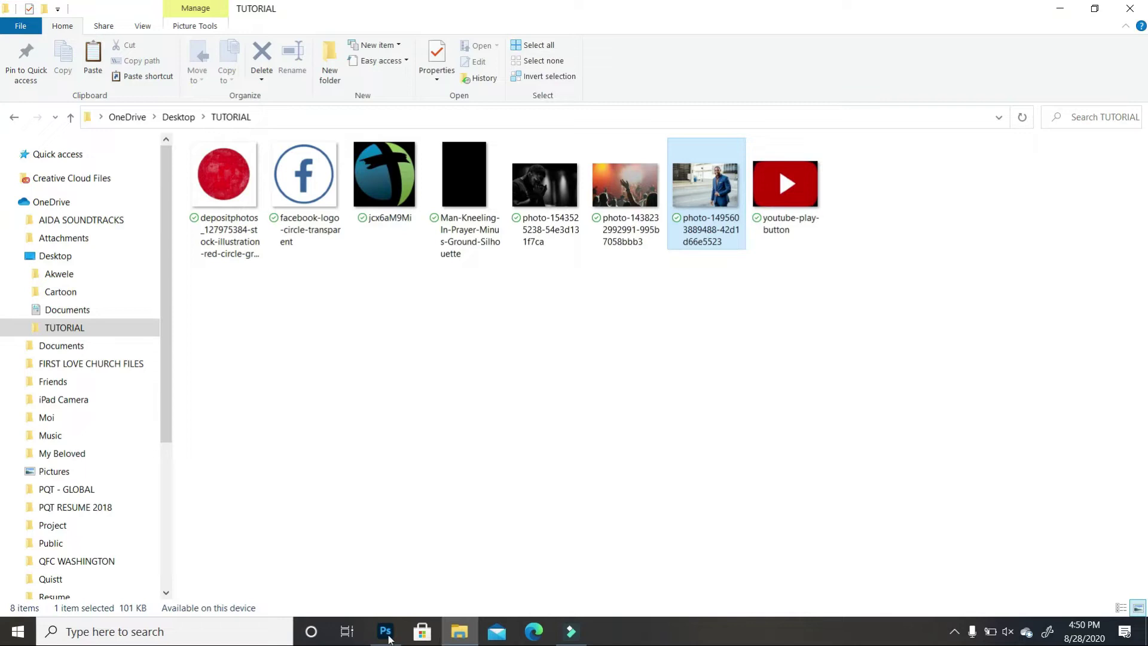
left_click_drag(387, 636, 429, 354)
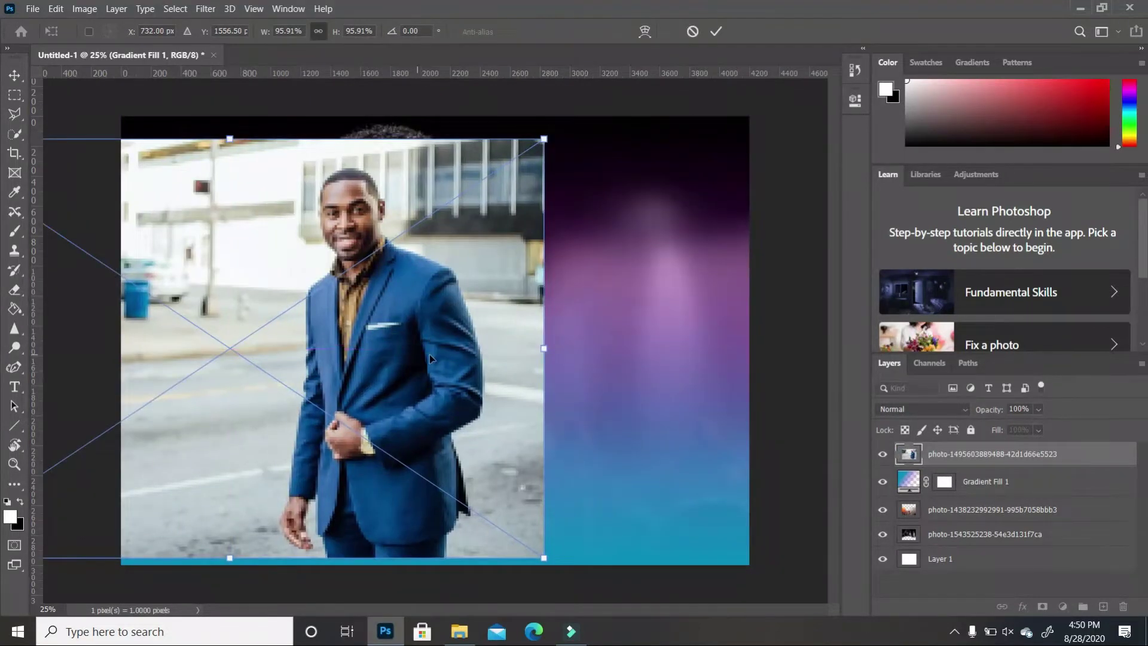
key("Return")
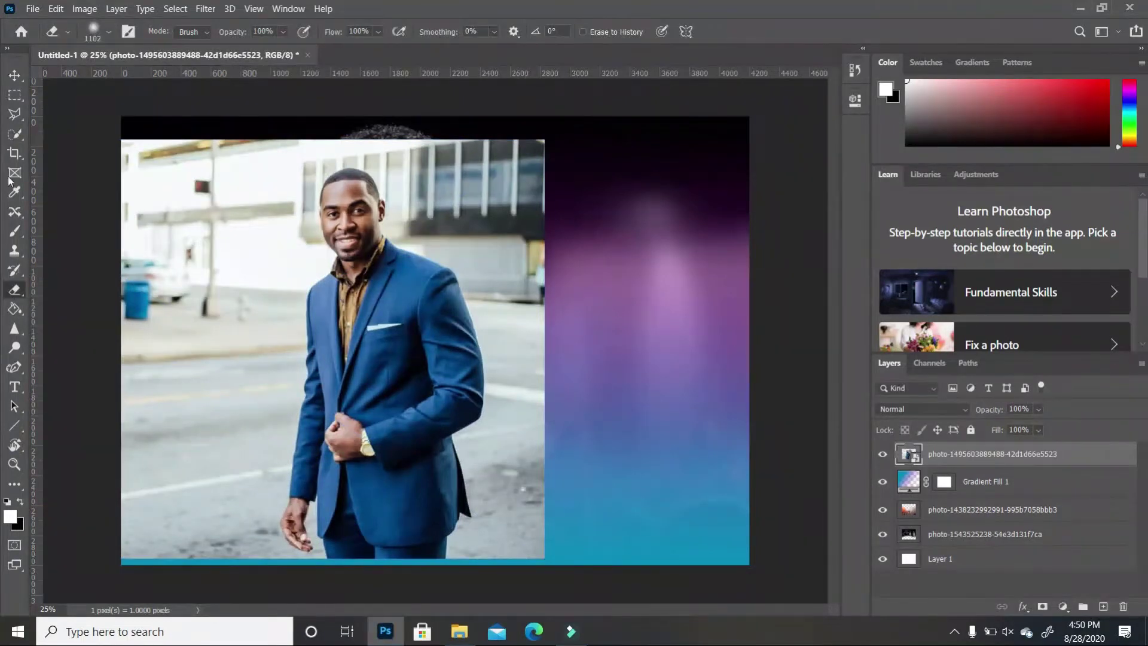
Cut the man in the suit out of his street background using Select Subject and a layer mask.
left_click(17, 136)
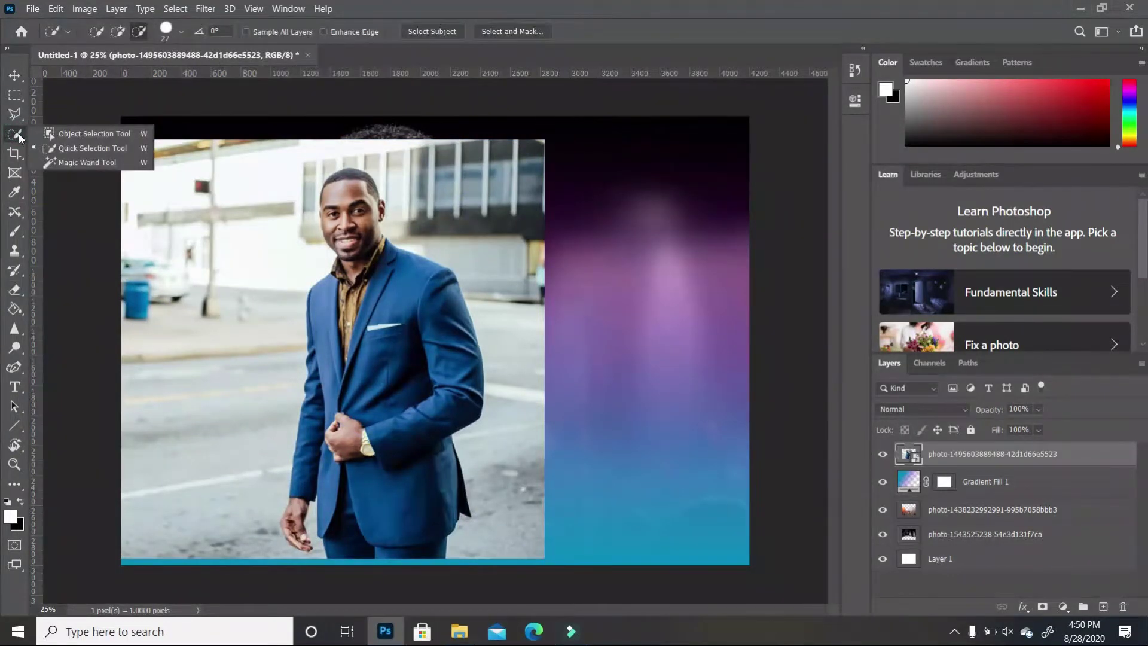
left_click(89, 148)
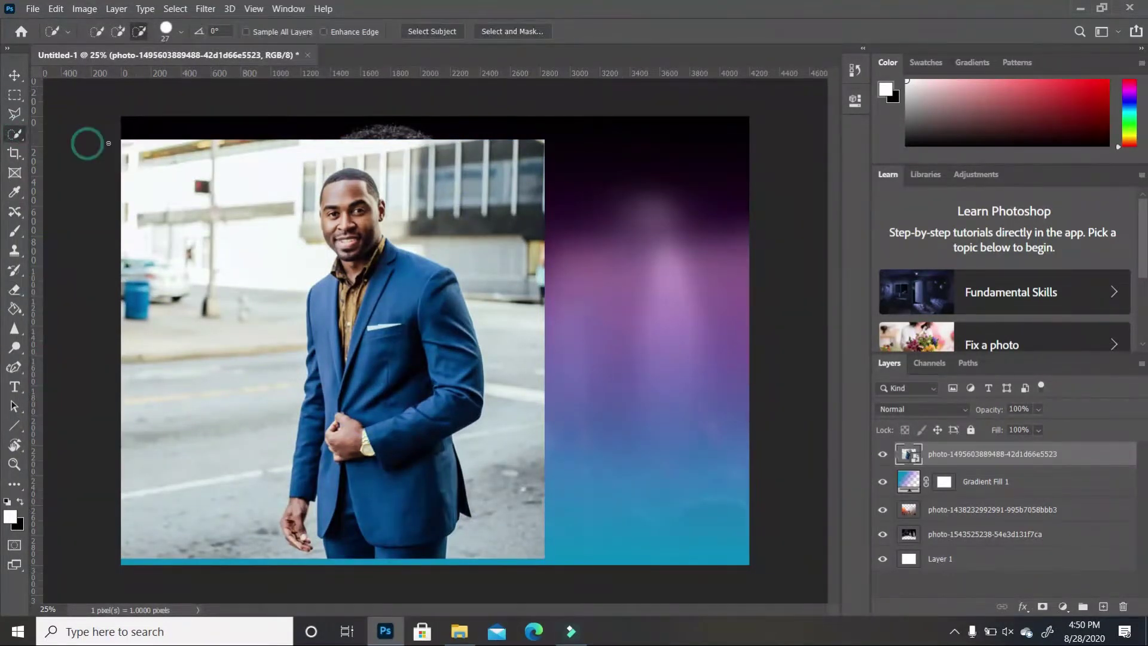
left_click(440, 34)
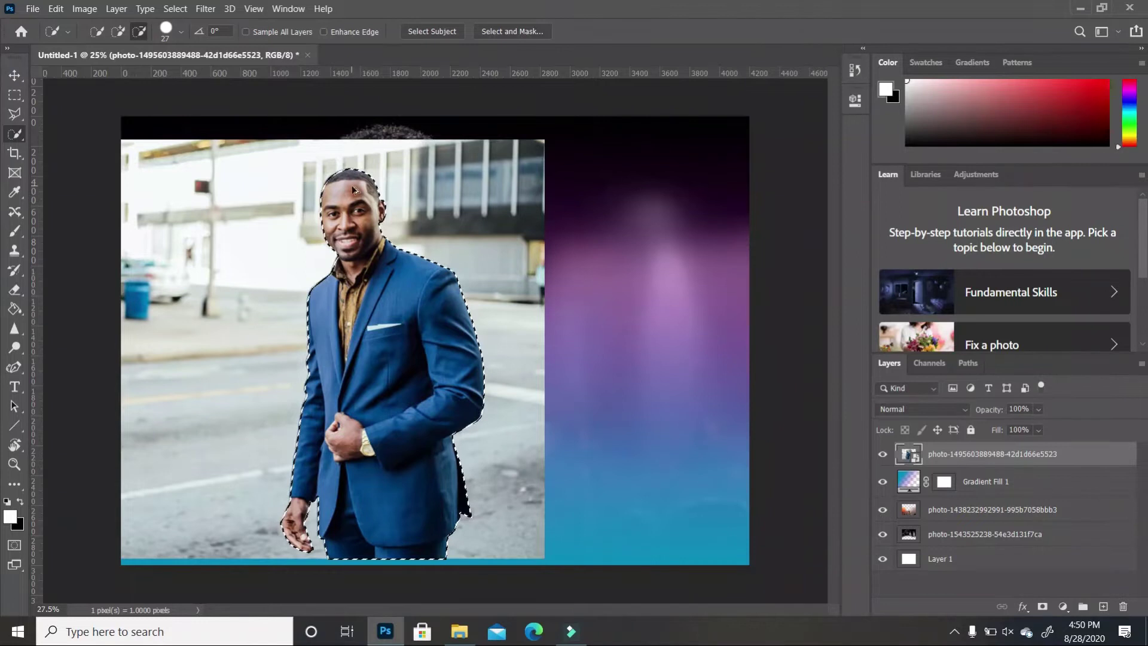
scroll(368, 173, "up", 3)
scroll(368, 171, "up", 2)
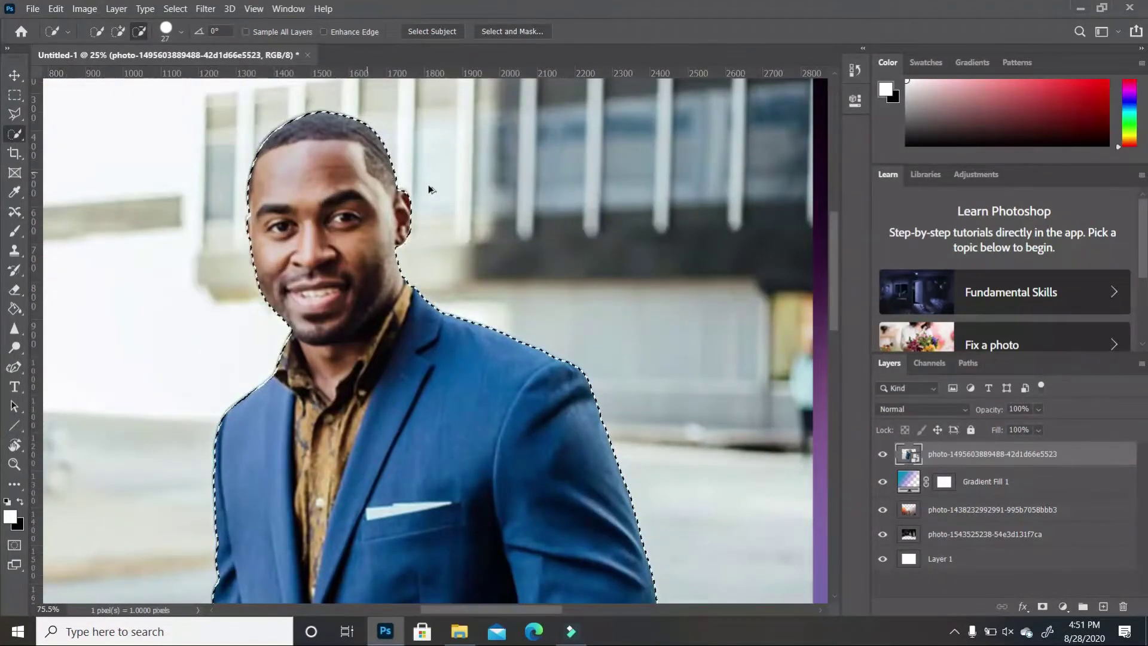
scroll(429, 187, "up", 1)
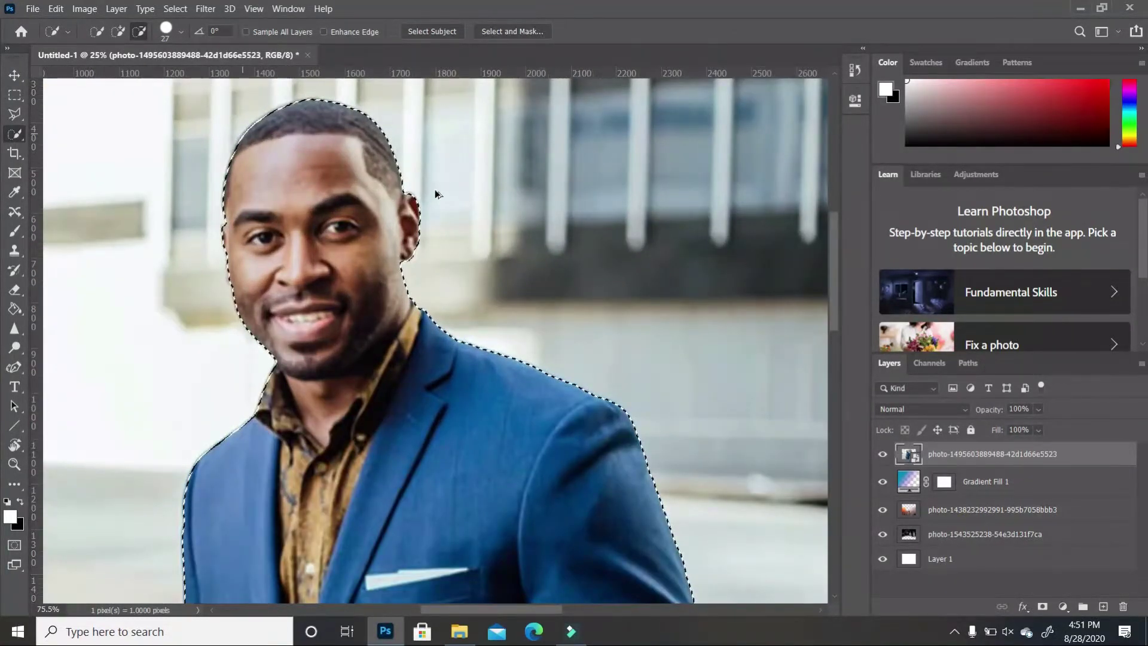
scroll(450, 204, "down", 1)
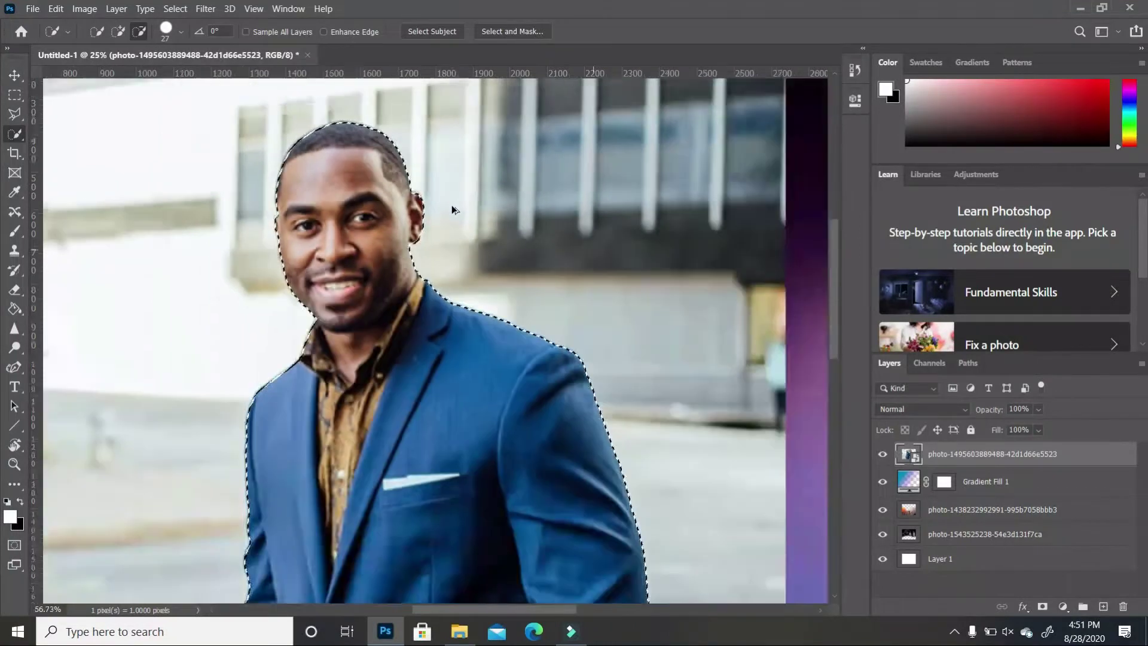
scroll(451, 205, "down", 2)
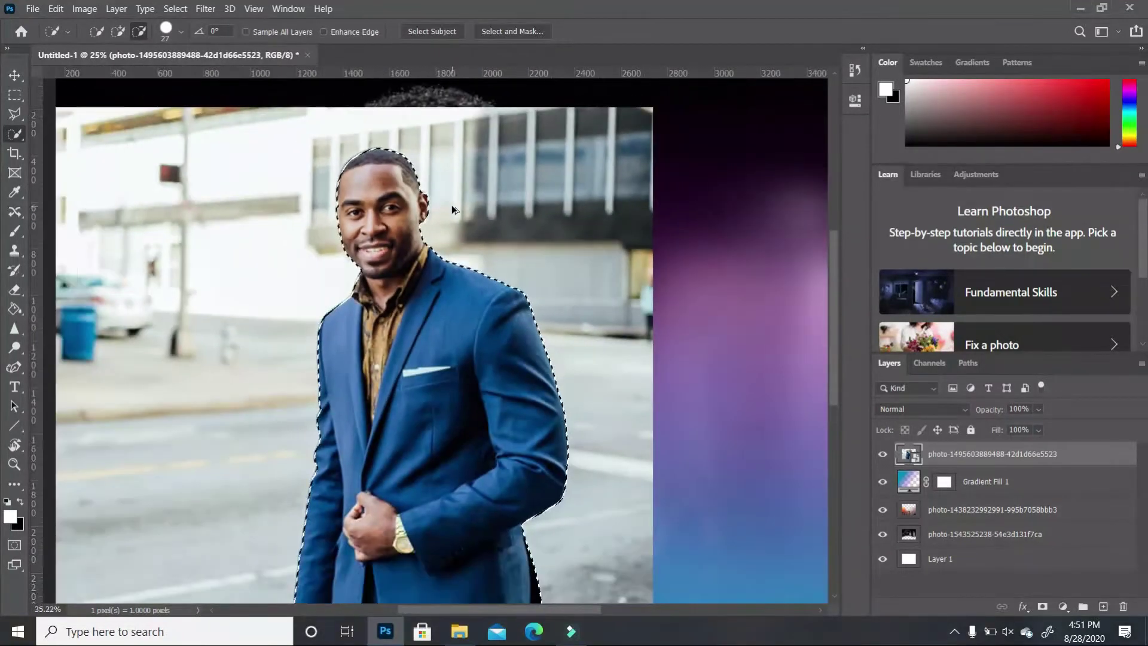
scroll(451, 204, "down", 1)
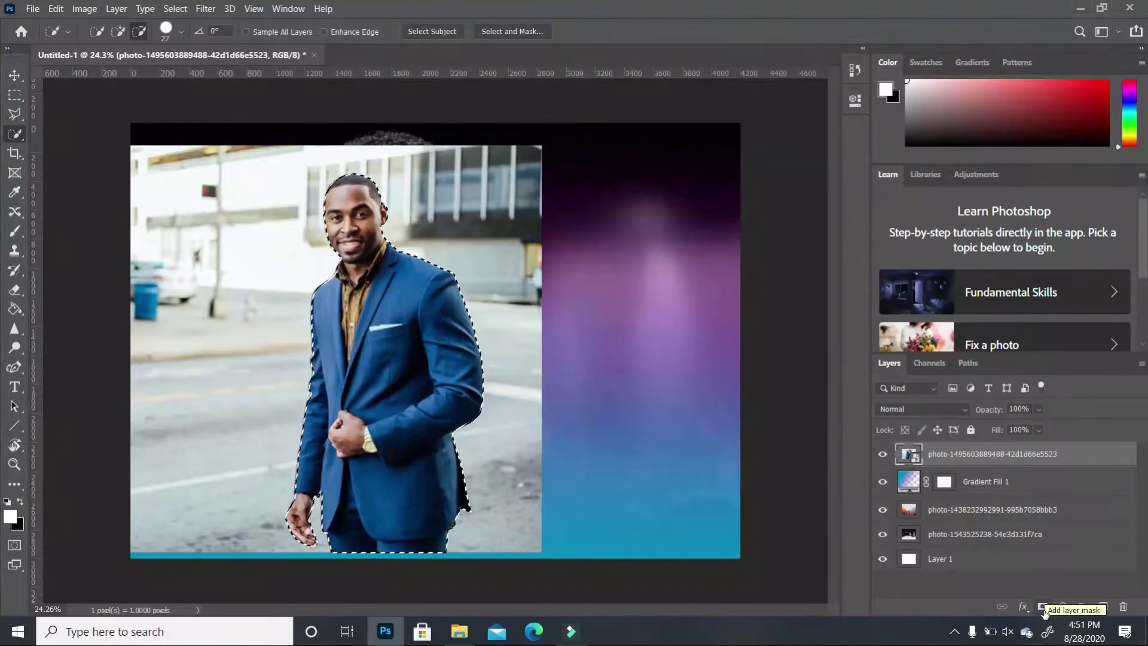
left_click(1043, 607)
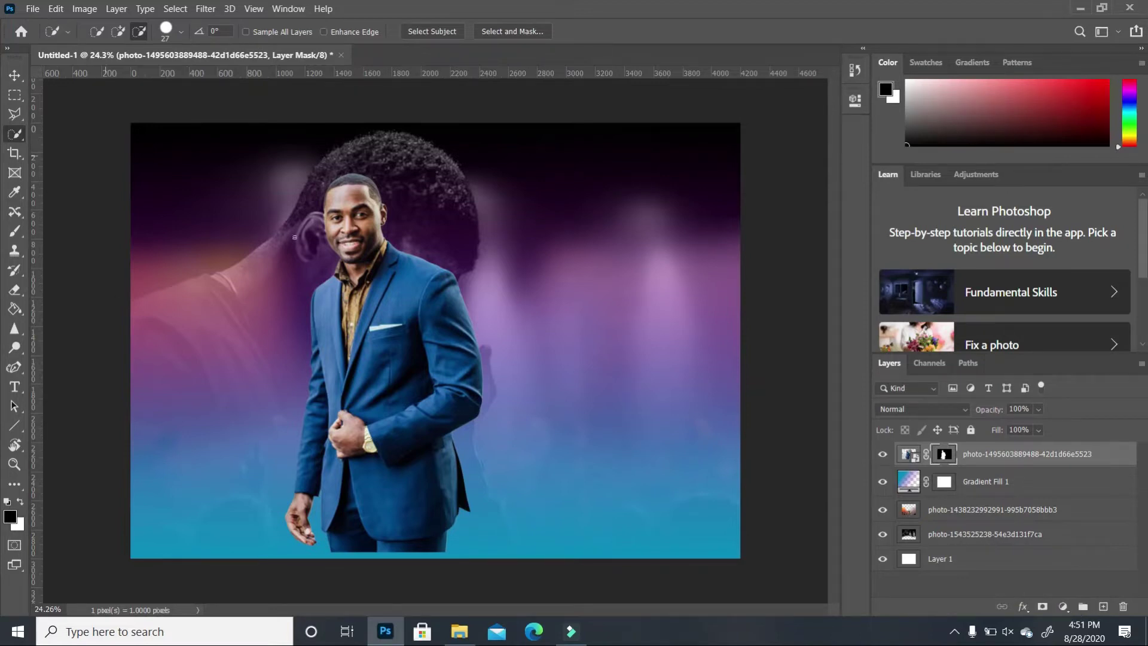
key("v")
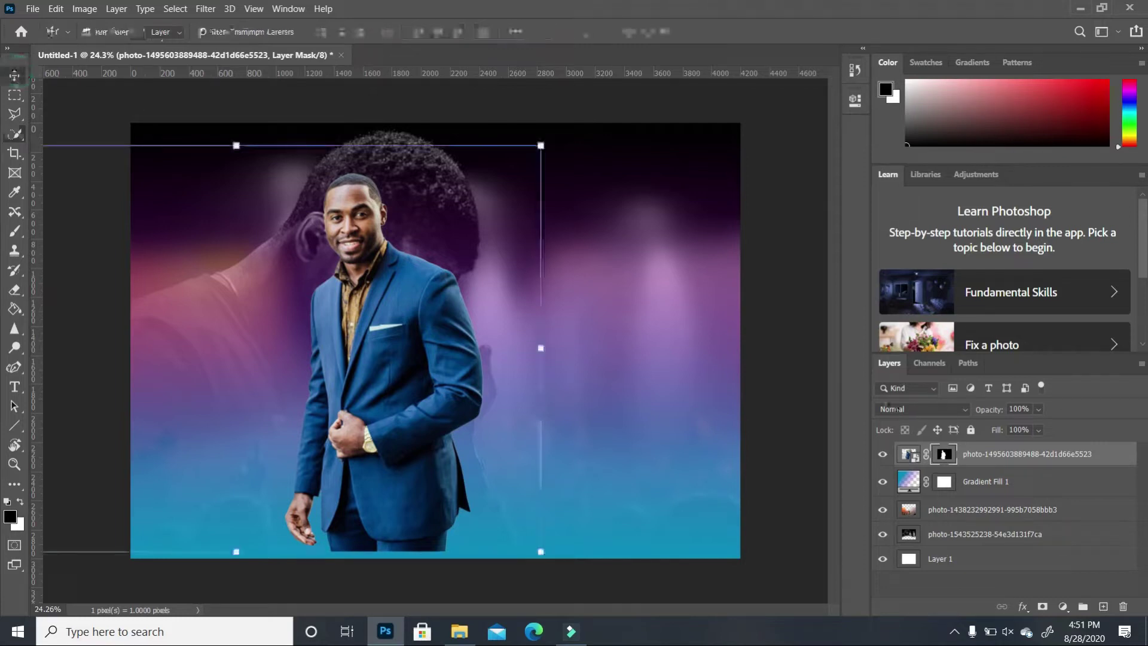
Flip the suit photo layer horizontally.
left_click(1034, 461)
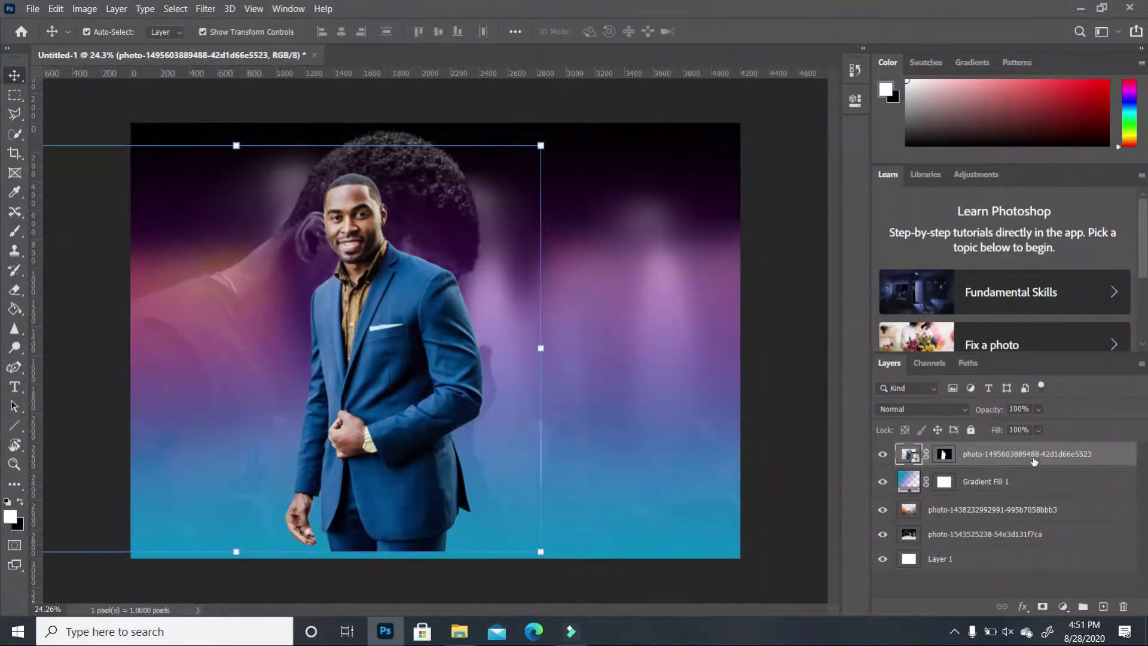
left_click(56, 9)
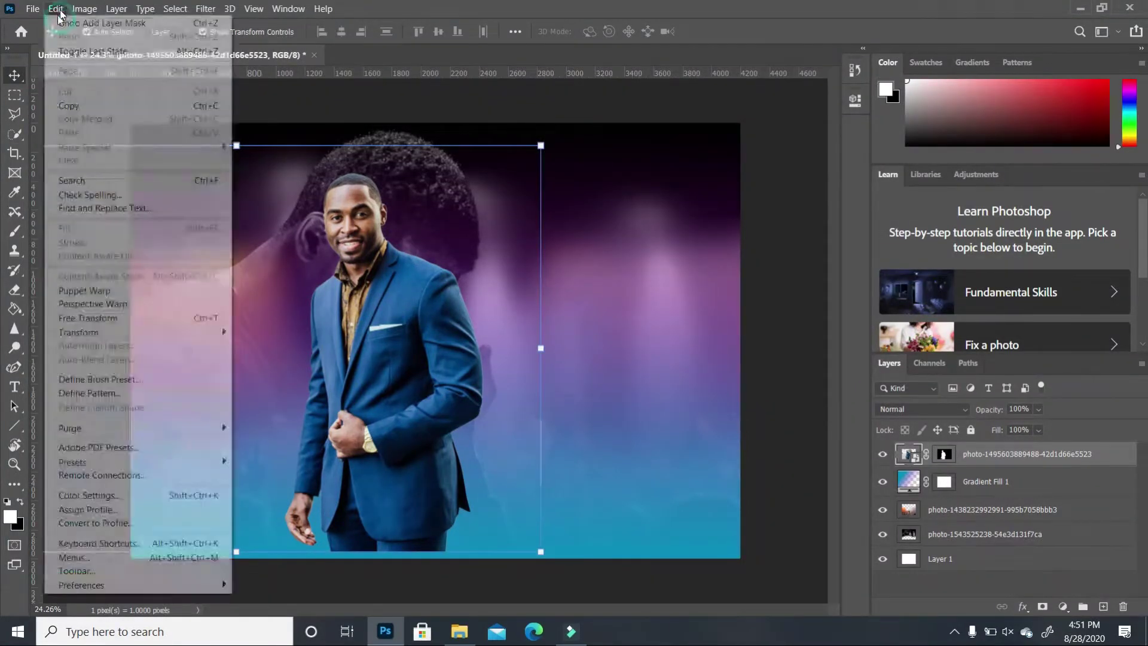
mouse_move(142, 332)
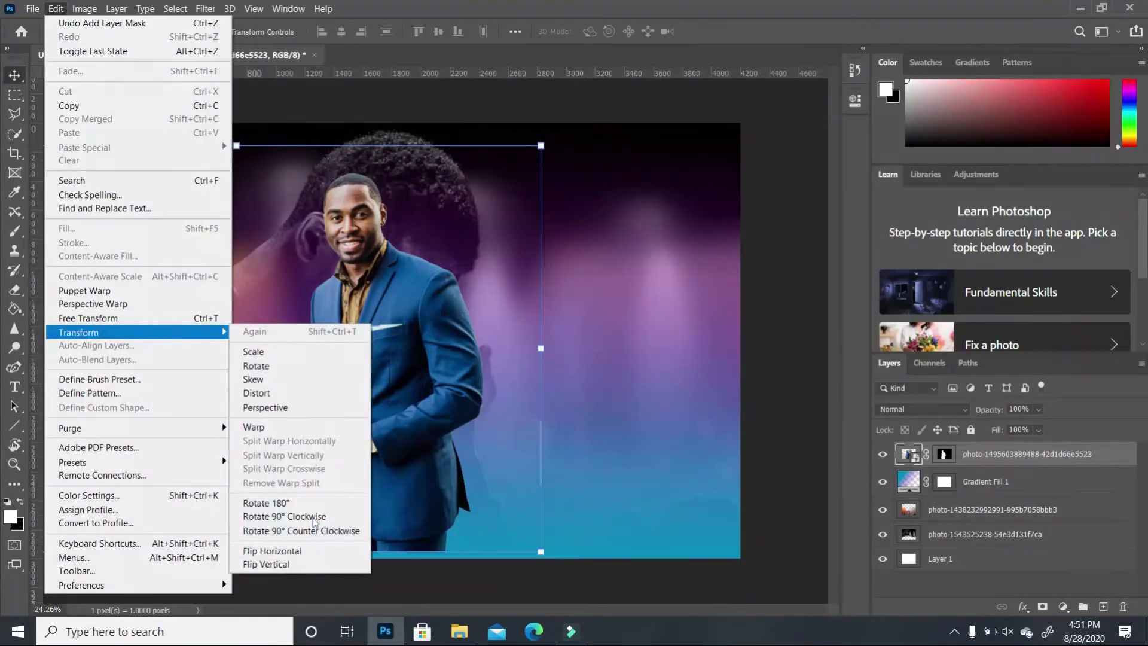
left_click(315, 555)
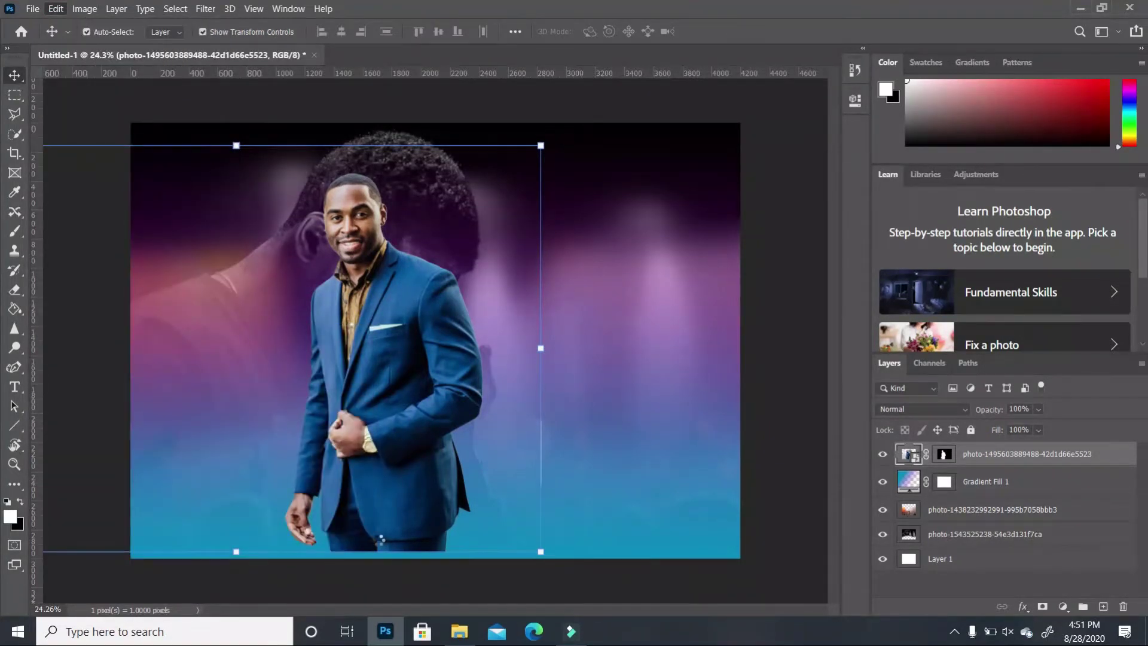
Move the man to the canvas's left edge and enlarge him to about 112%.
left_click_drag(145, 339, 261, 345)
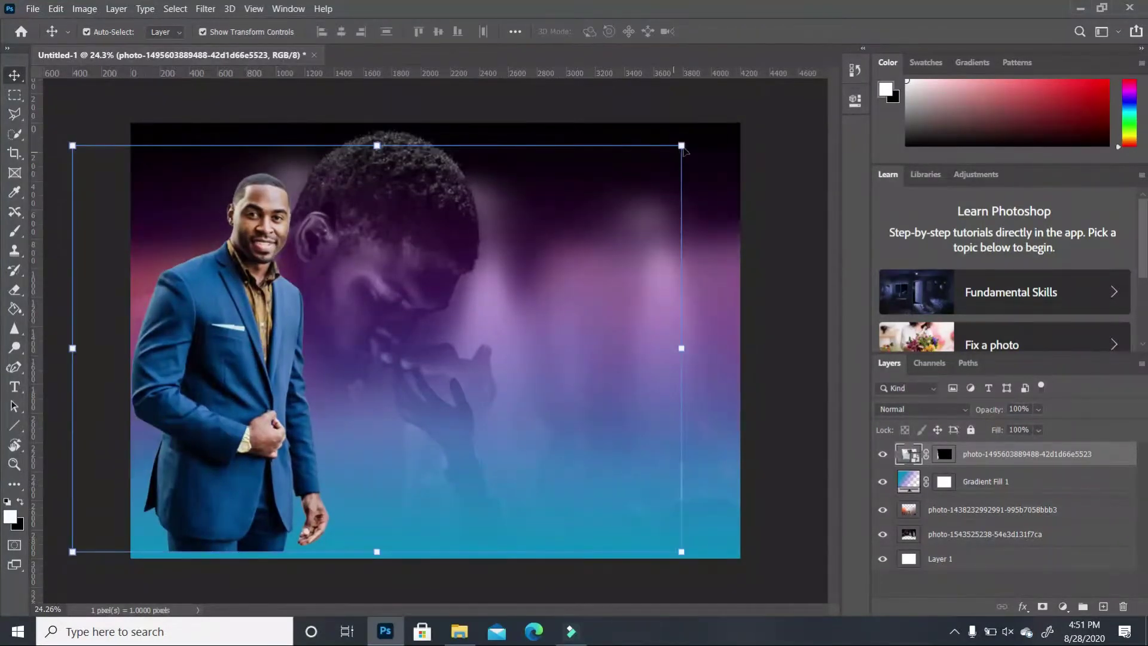
left_click_drag(682, 145, 748, 103)
left_click_drag(311, 341, 310, 377)
left_click_drag(740, 138, 759, 103)
left_click_drag(311, 383, 263, 353)
key("Return")
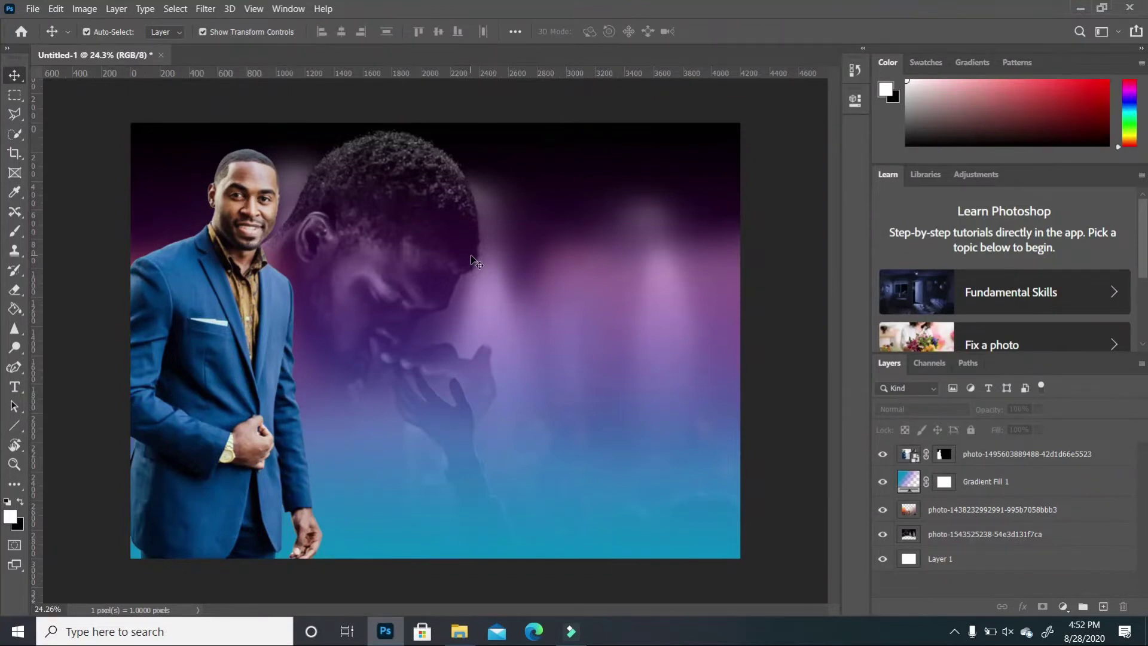
Type PRAYER as a new horizontal text layer and scale it to about 182 pt.
left_click(15, 388)
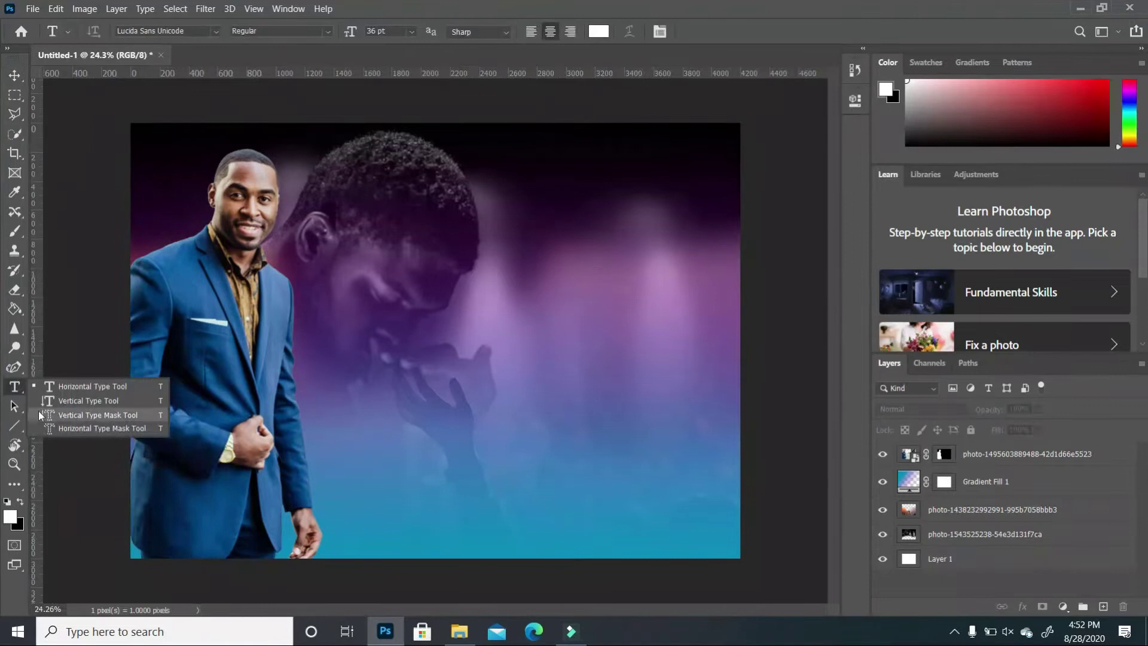
left_click(78, 387)
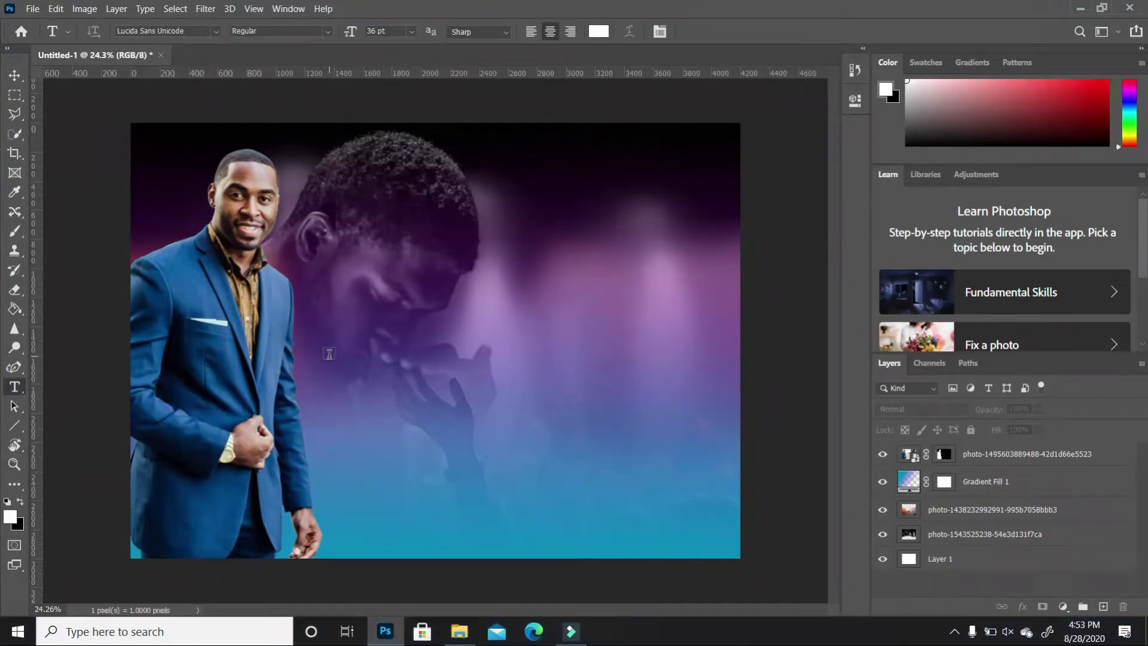
left_click(329, 354)
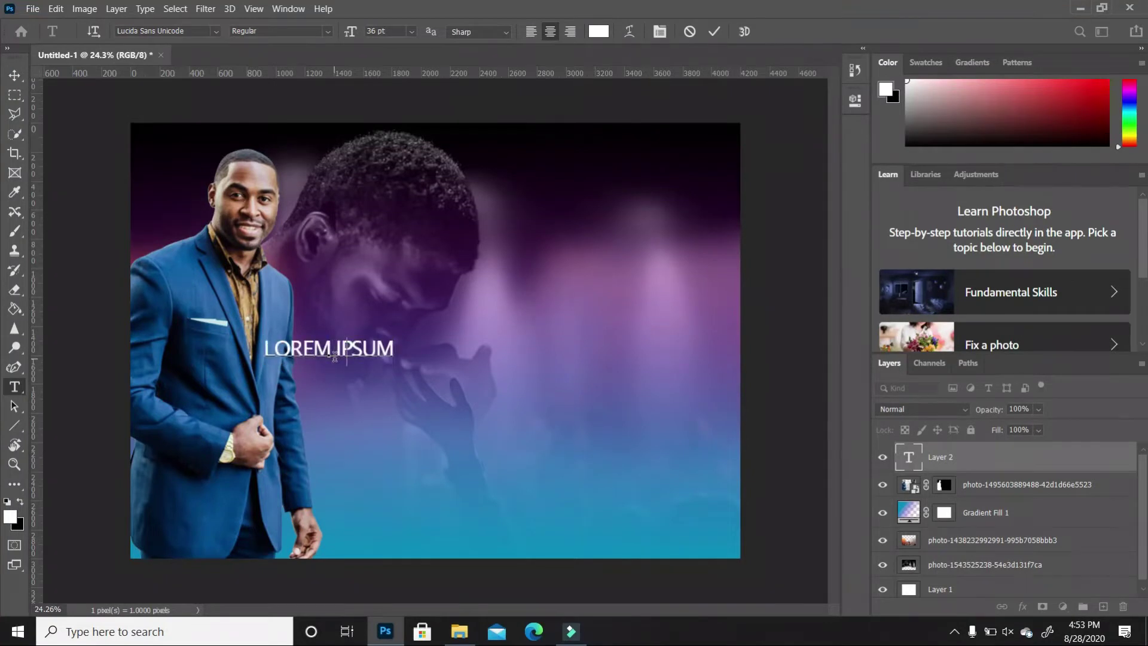
type("PRAYER")
left_click_drag(366, 358, 646, 399)
key("ctrl+Return")
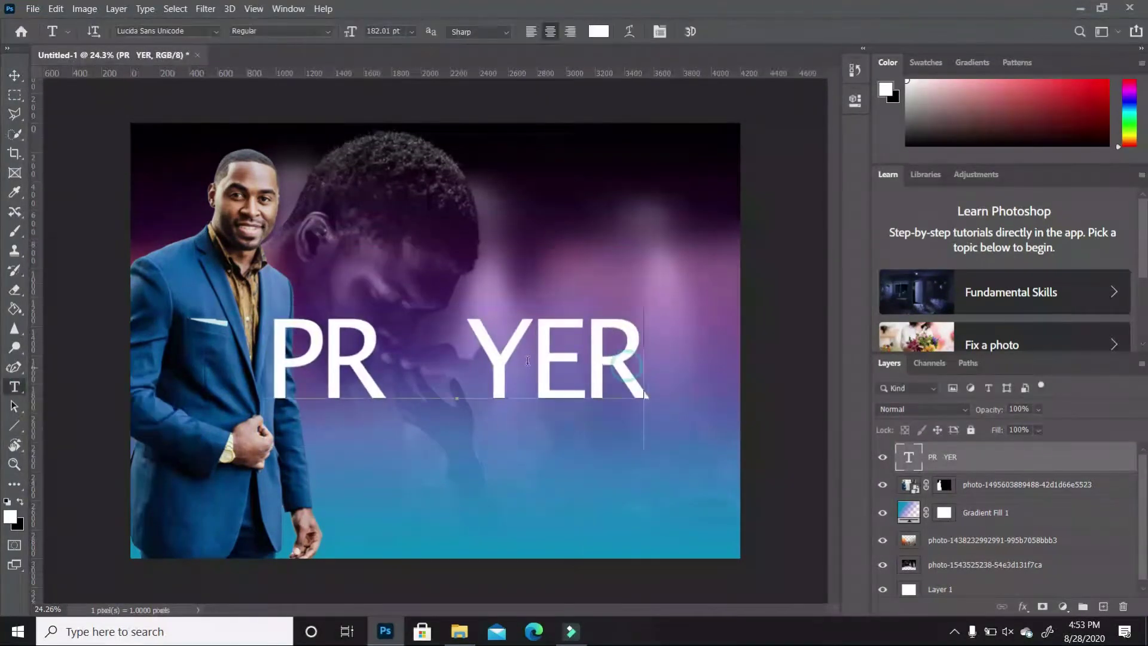
Set the PR YER text font to Impact and commit the edit.
left_click(269, 355)
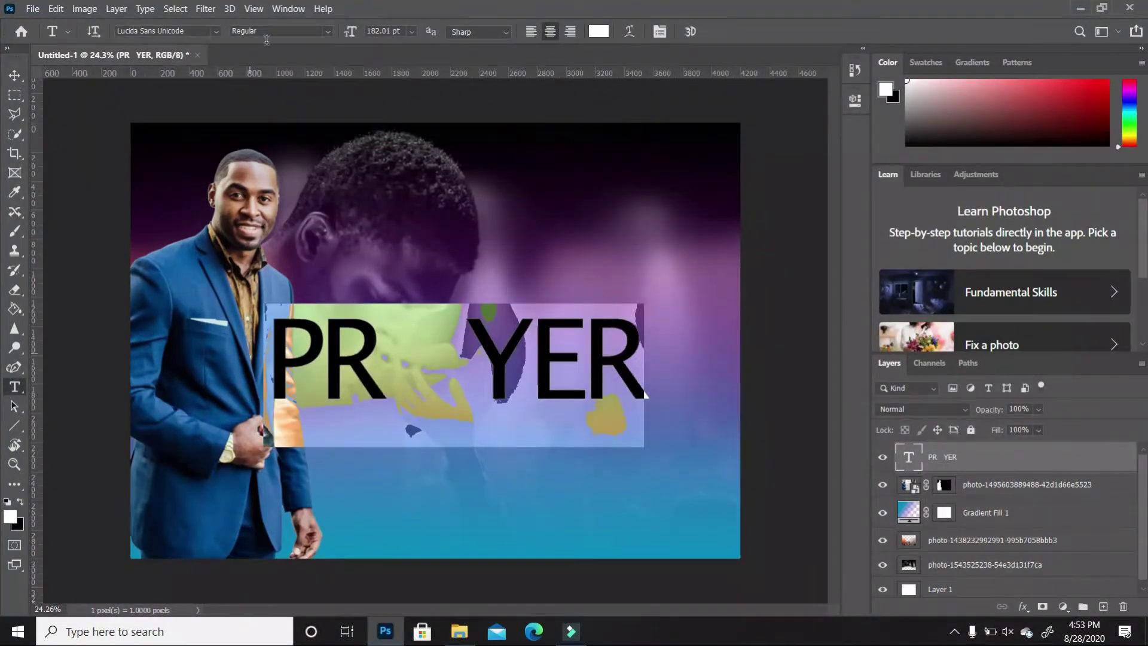
left_click(216, 31)
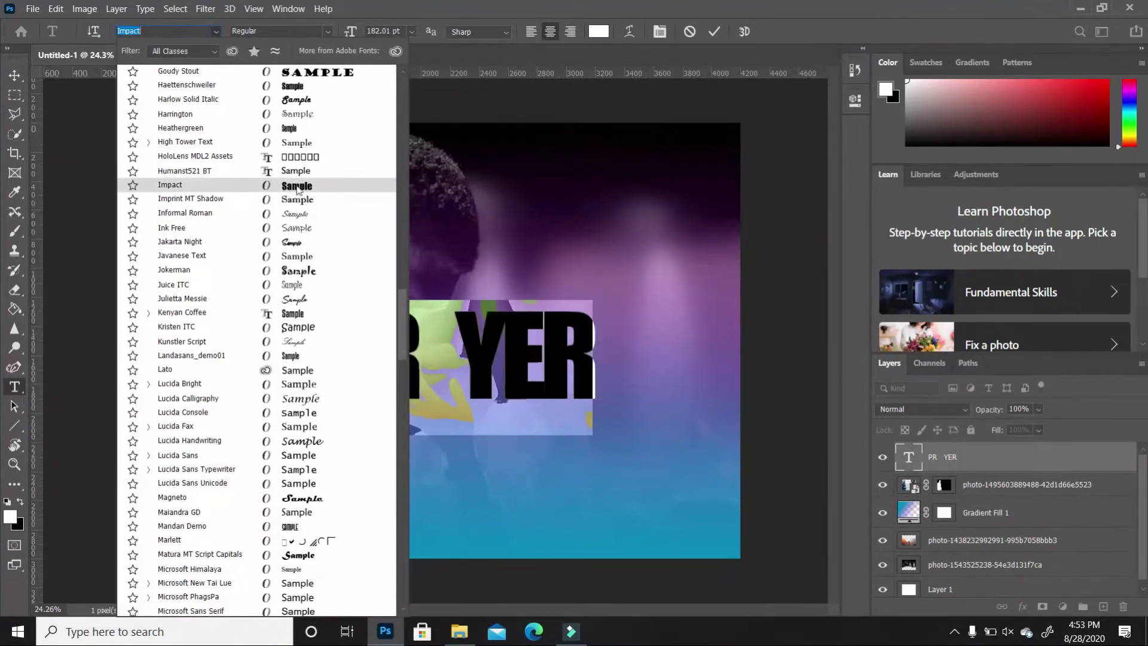
left_click(296, 189)
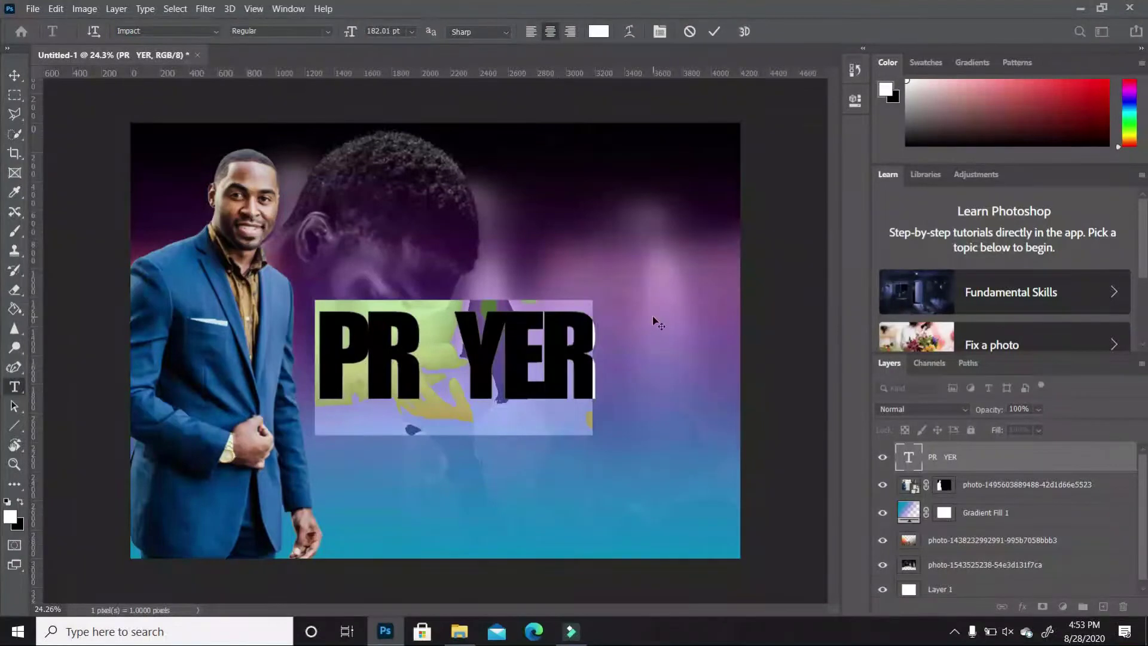
left_click(15, 75)
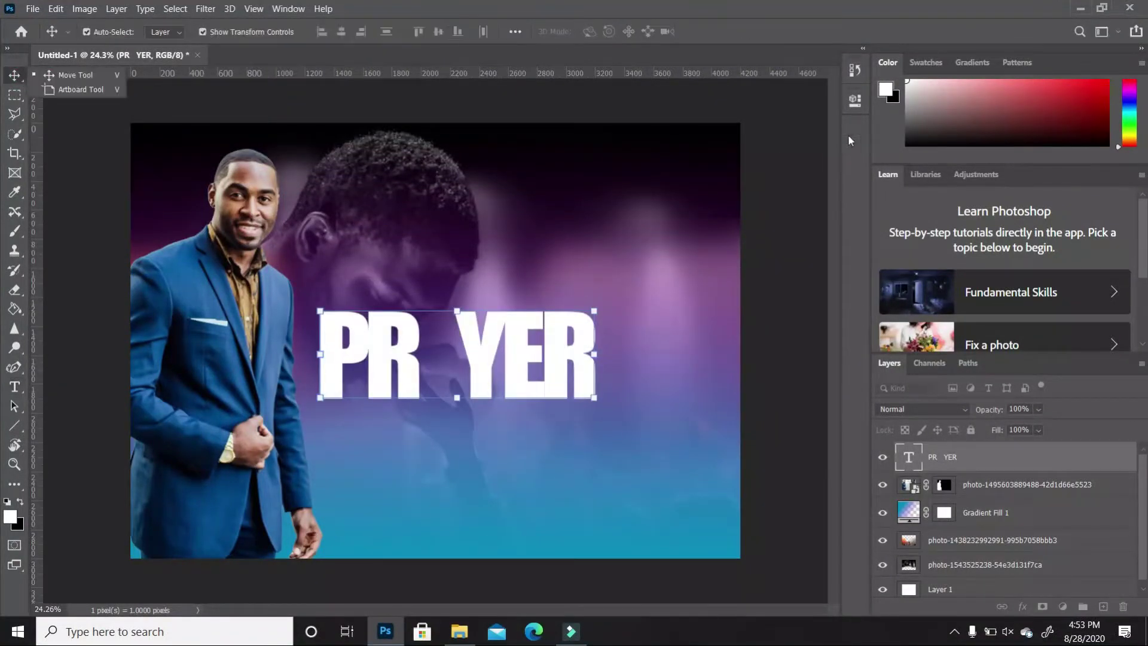
Raise the PR YER tracking in Properties from -60 to -10.
left_click(855, 102)
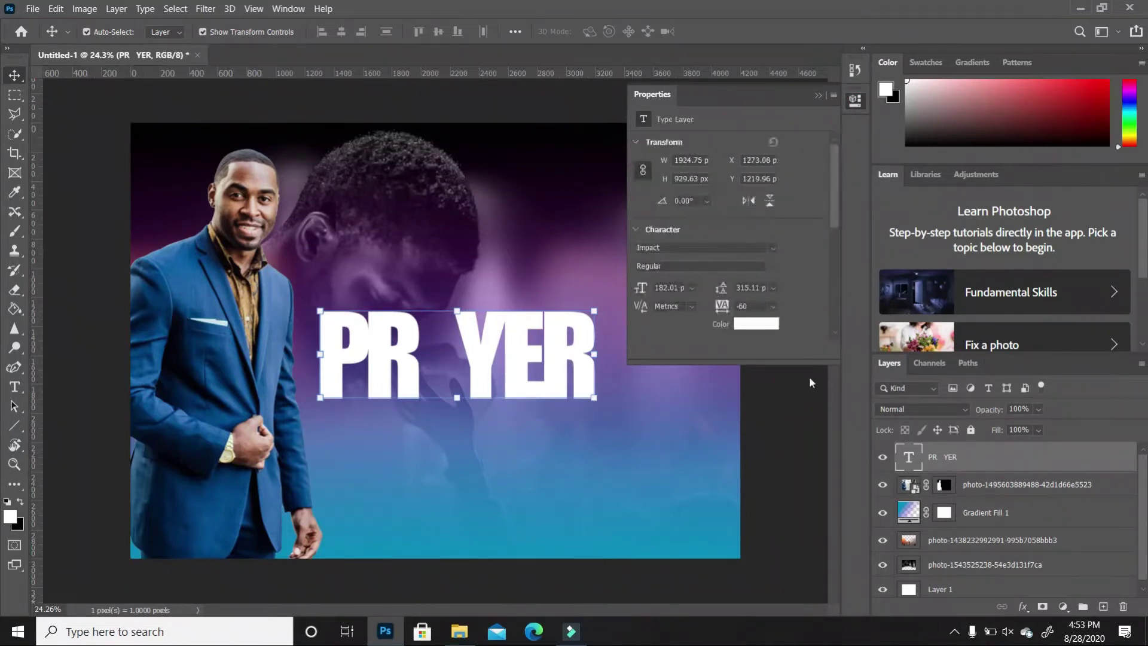
scroll(790, 209, "down", 1)
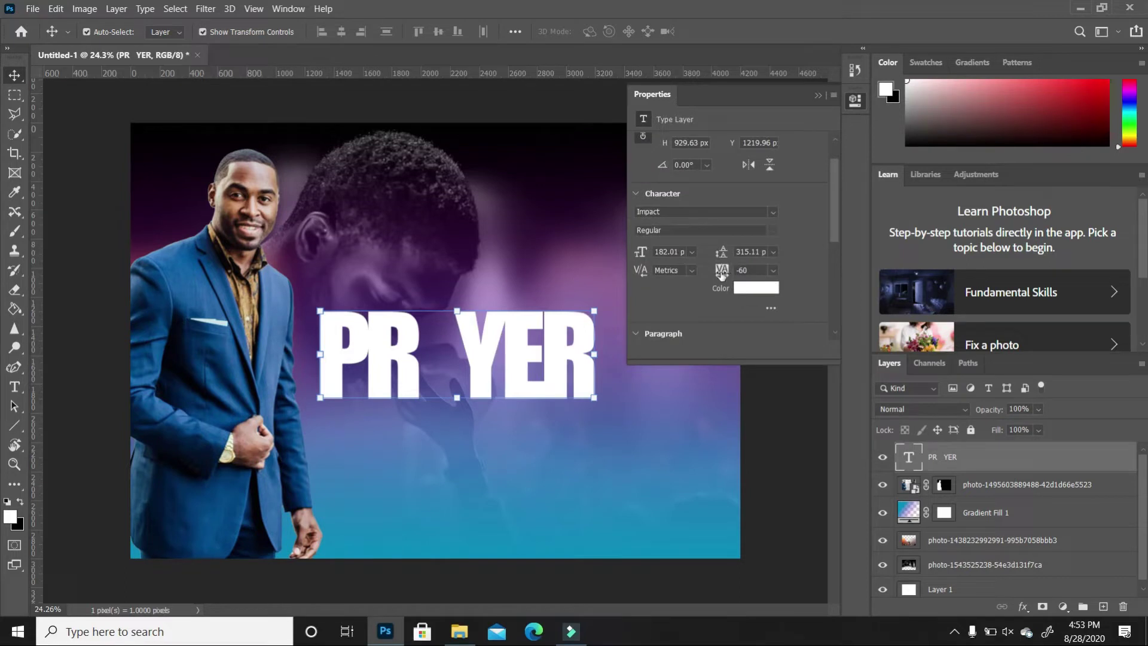
mouse_move(722, 272)
left_mouse_down()
mouse_move(736, 271)
mouse_move(720, 272)
left_mouse_up()
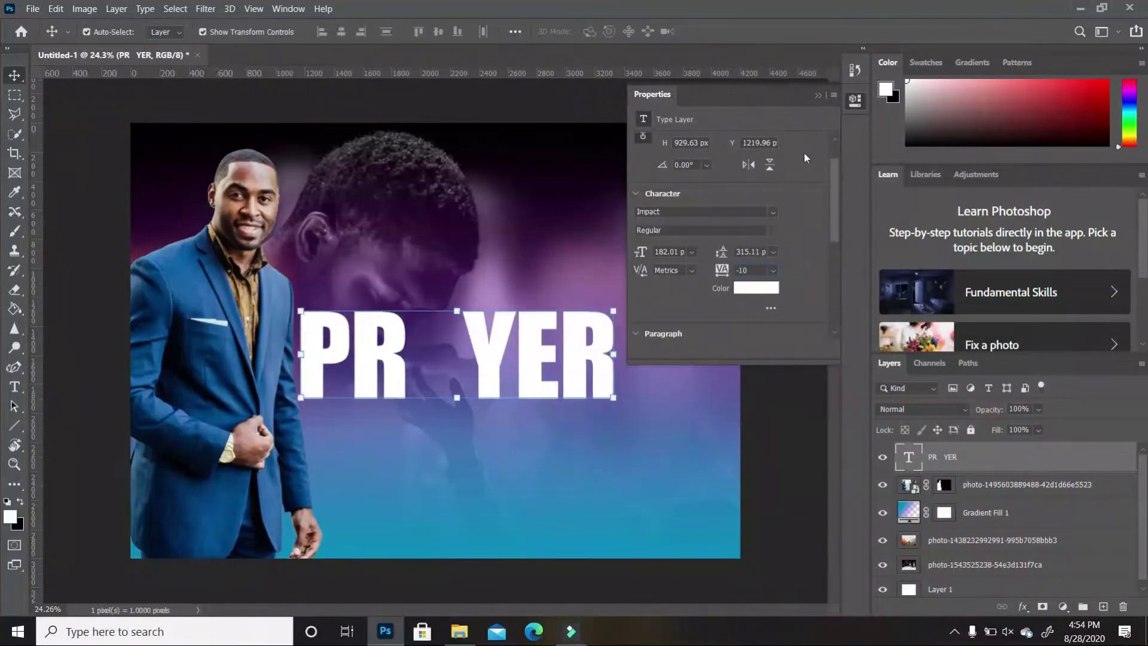
left_click(818, 96)
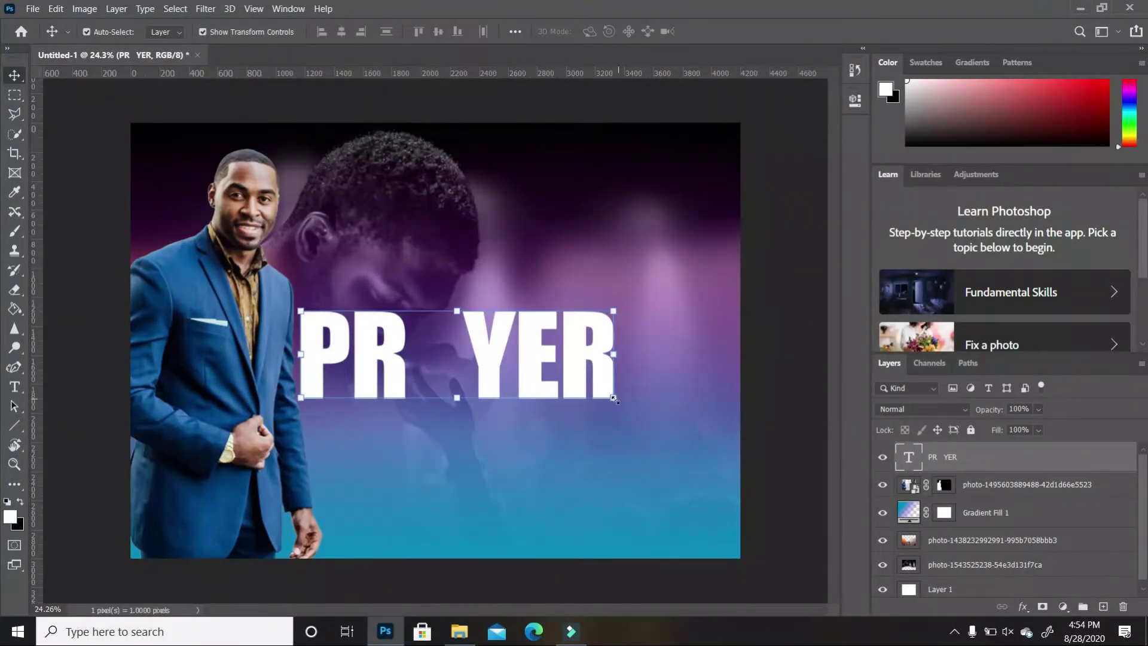
Scale the lettering to about 132%, nudge it left and up, then deselect.
left_click_drag(626, 406, 669, 426)
left_click_drag(333, 328, 252, 286)
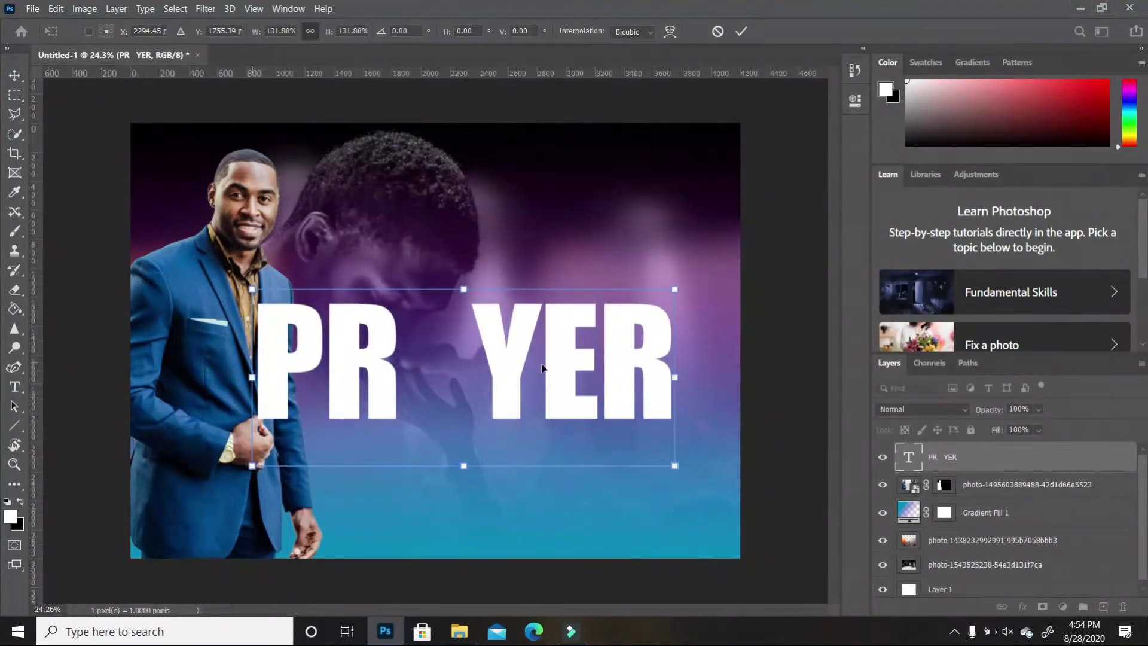
key("Return")
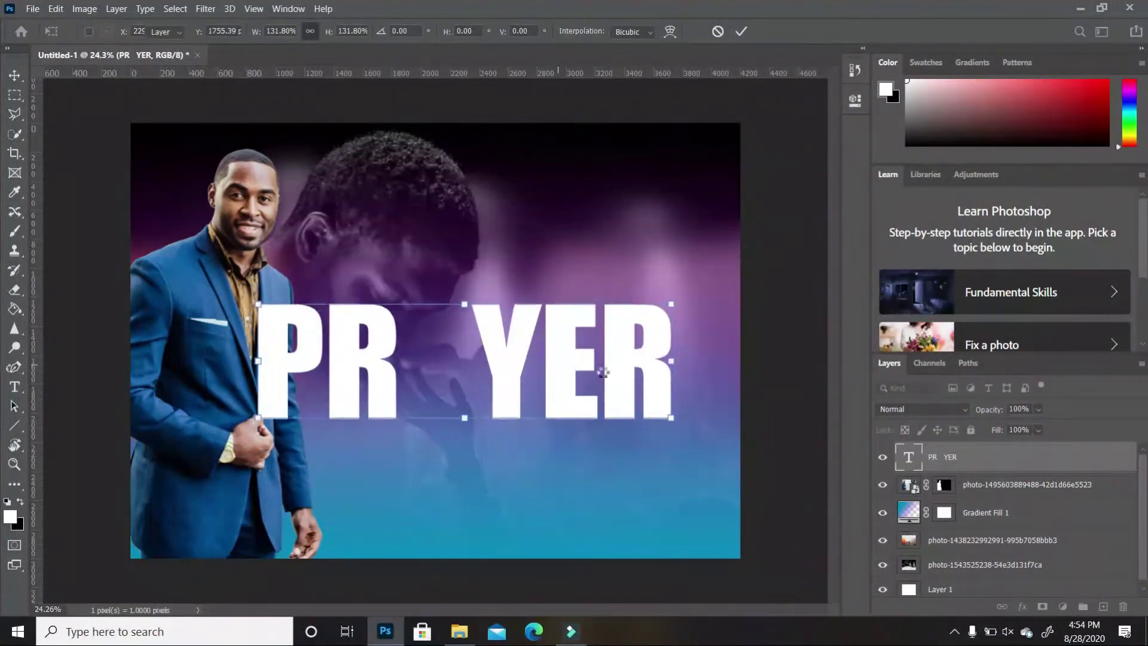
key("shift+Left")
key("shift+Left")
key("shift+Left")
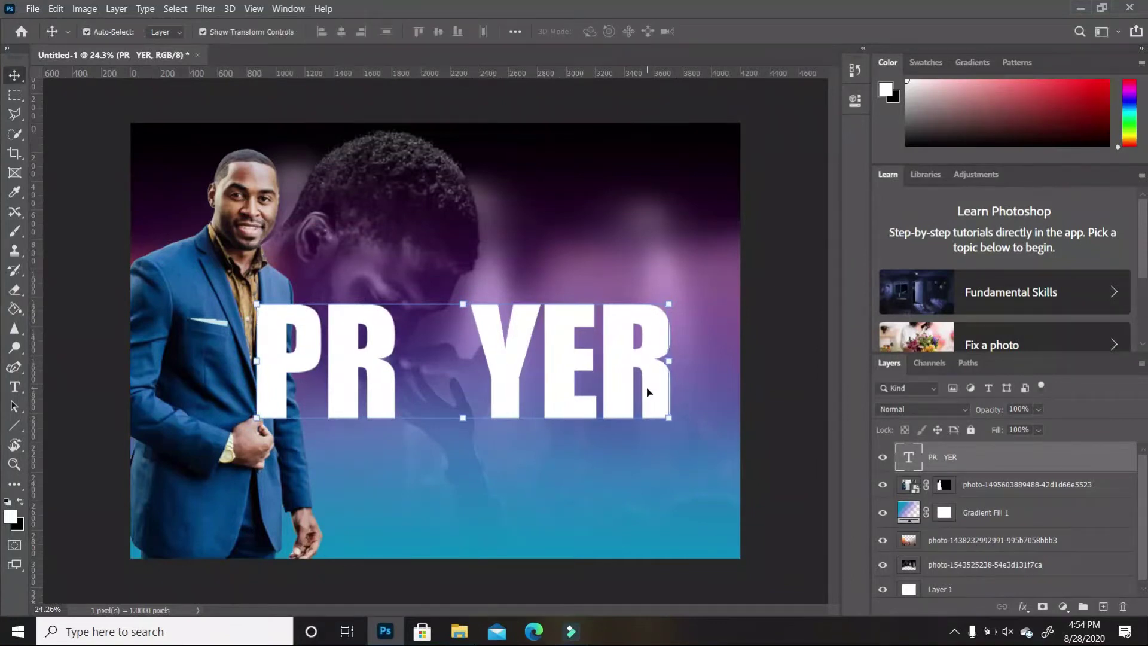
key("shift+Left")
key("shift+Left")
key("shift+Left")
key("shift+Left")
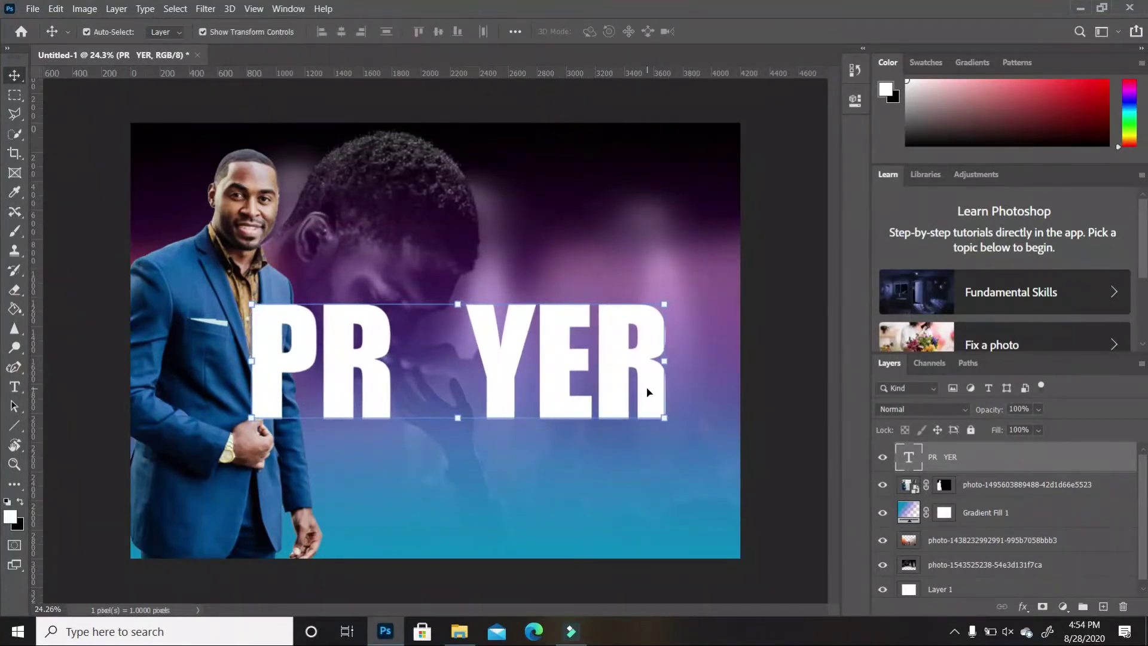
key("shift+Left")
key("shift+Left")
key("shift+Left")
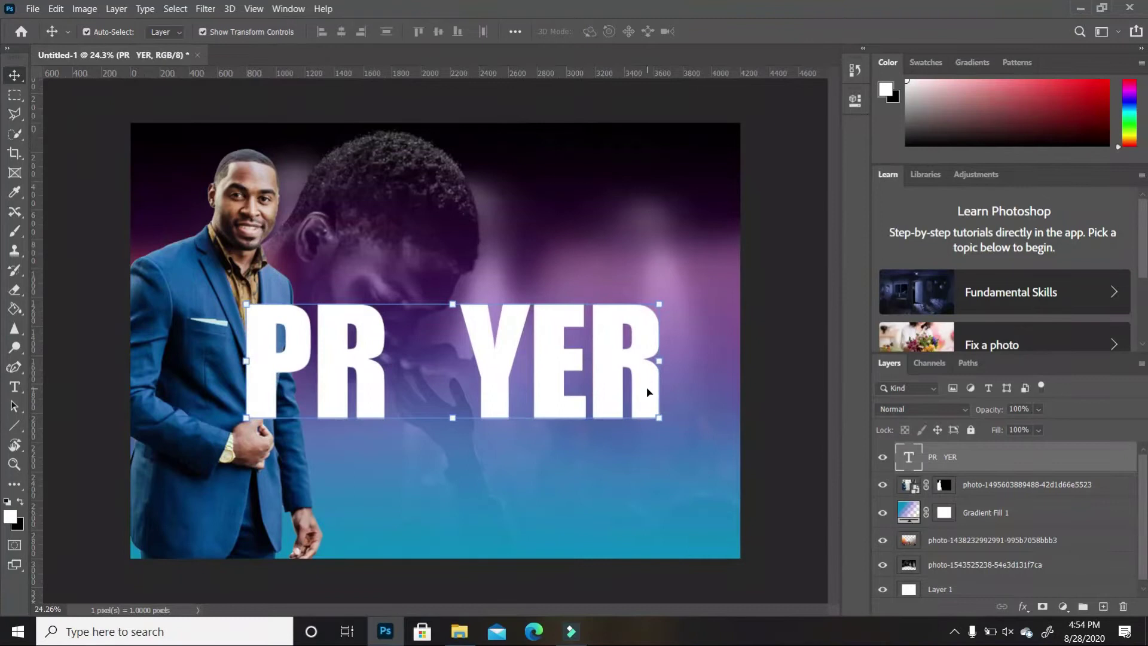
key("shift+Up")
key("shift+Up")
key("shift+Up")
key("shift+Up")
key("shift+Up")
key("shift+Up")
key("shift+Up")
key("shift+Up")
key("ctrl+h")
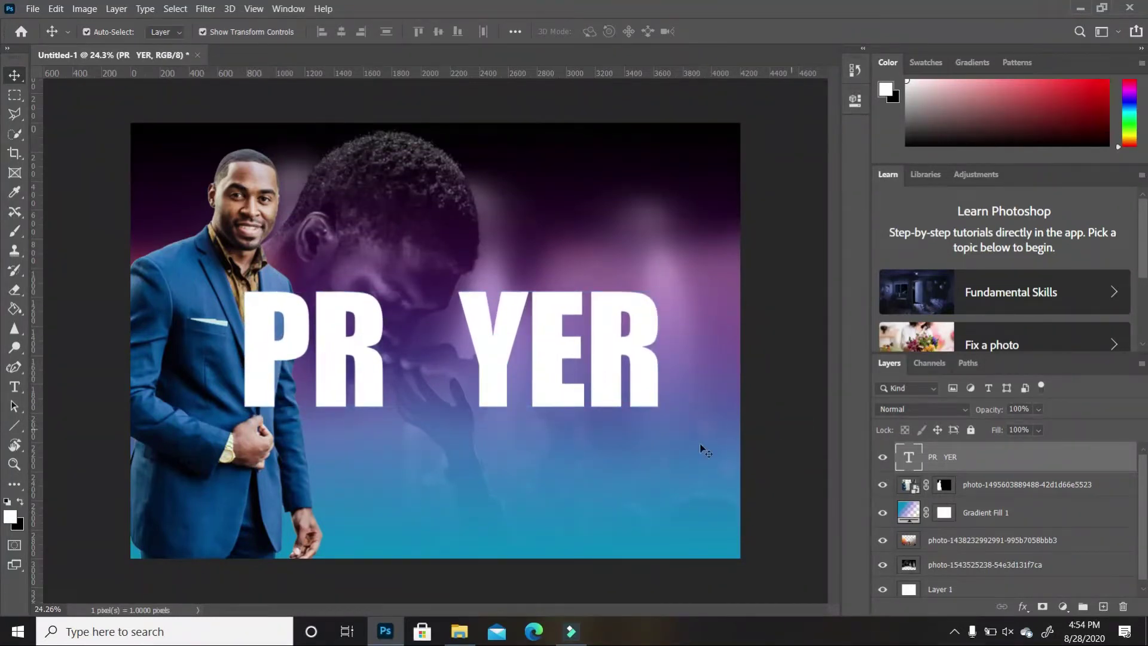
key("ctrl+alt+a")
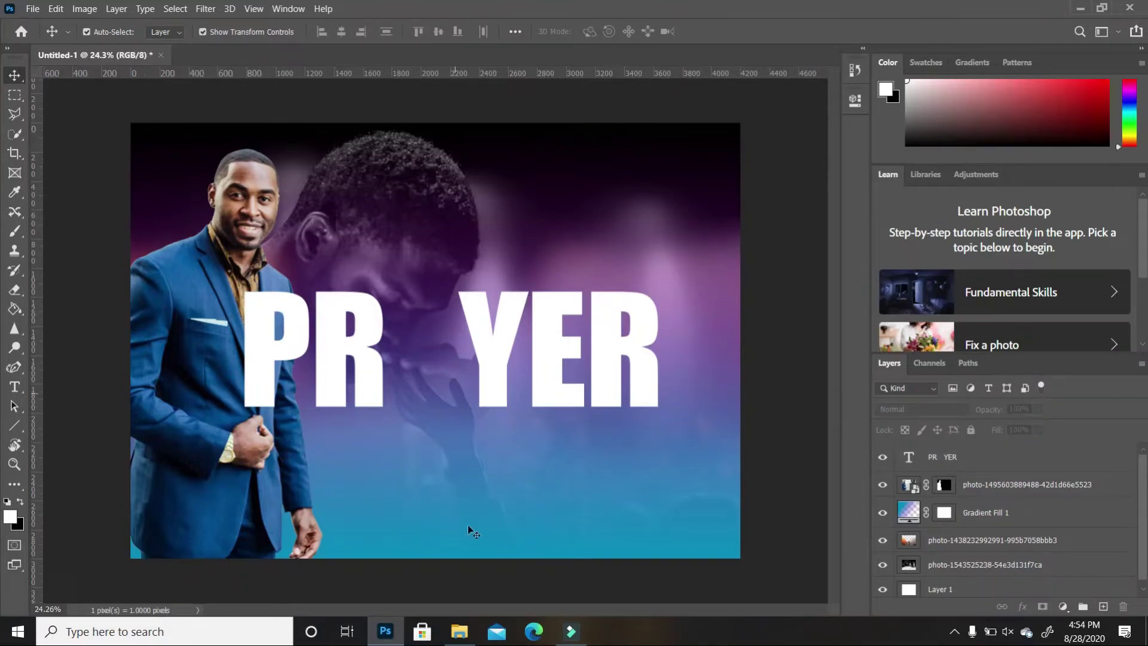
Place Man-Kneeling-In-Prayer-Minus-Ground-Silhouette from the TUTORIAL folder into the flyer.
left_click(459, 632)
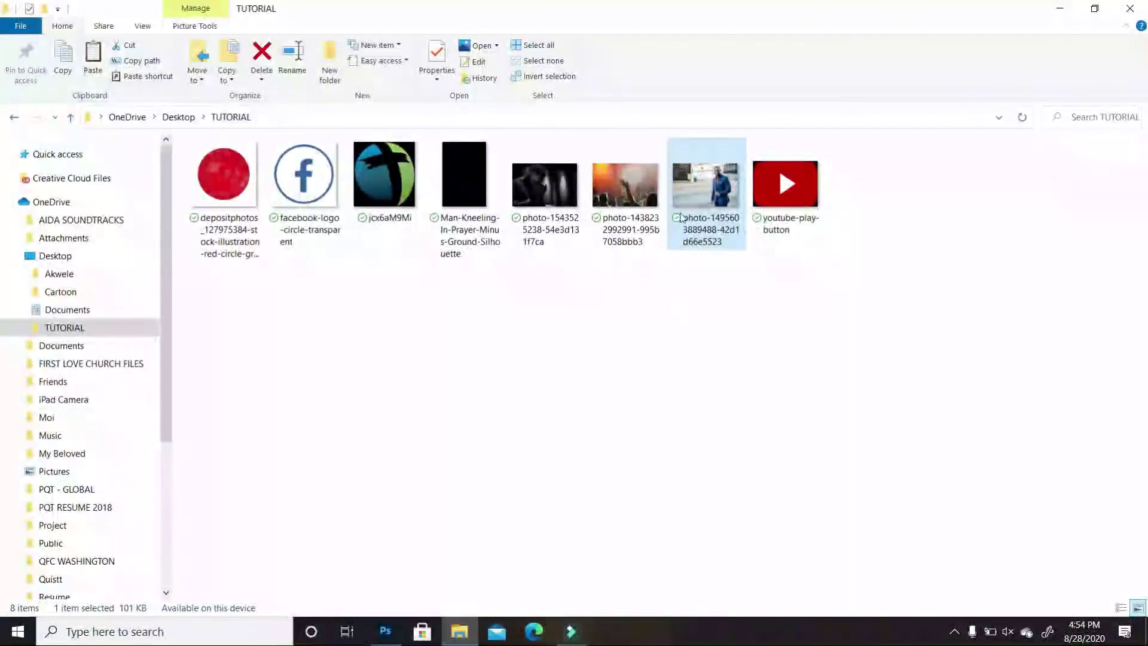
left_click(479, 195)
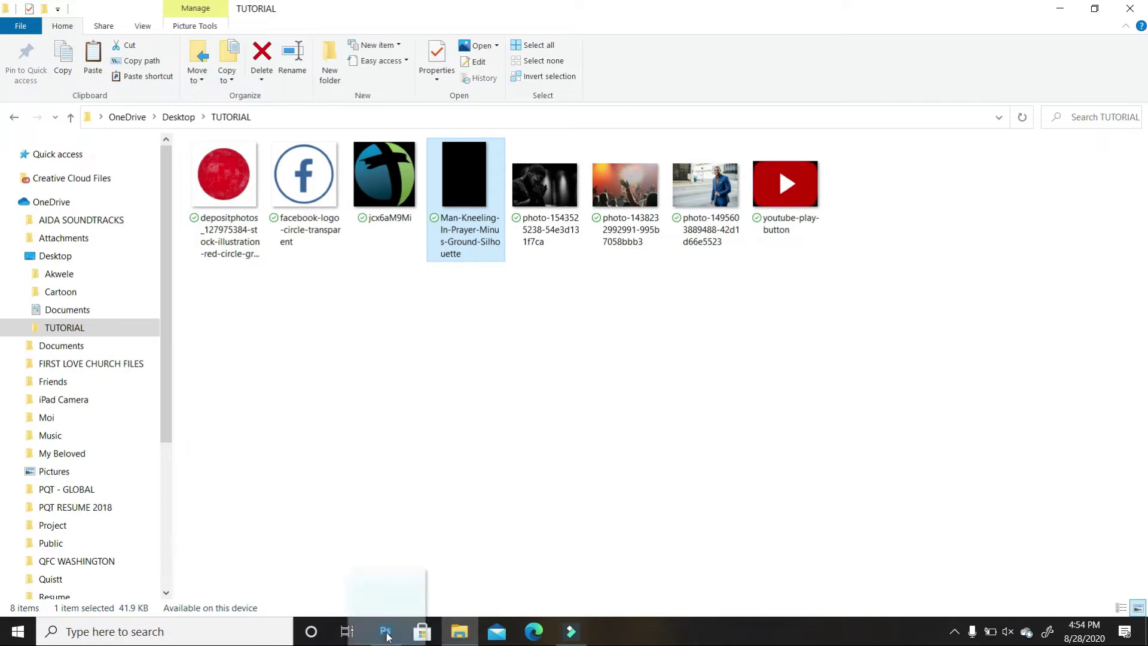
left_click(386, 633)
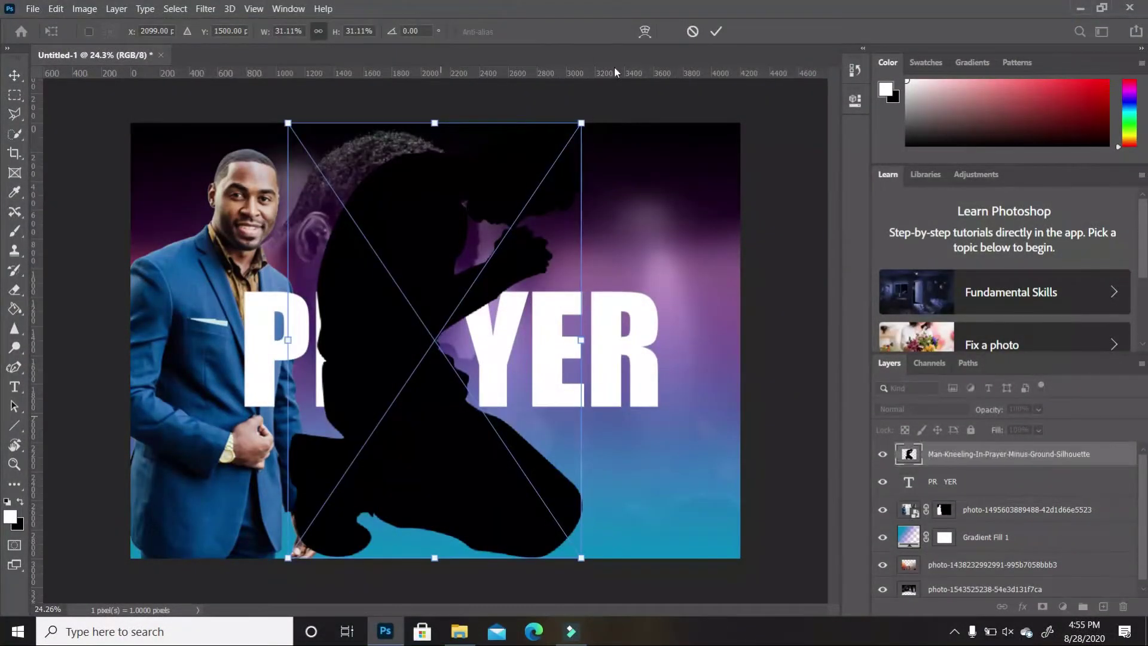
Shrink the placed silhouette to about 538×798 px and fit it into the A gap.
left_click_drag(582, 123, 581, 124)
left_click_drag(482, 251, 417, 329)
key("Return")
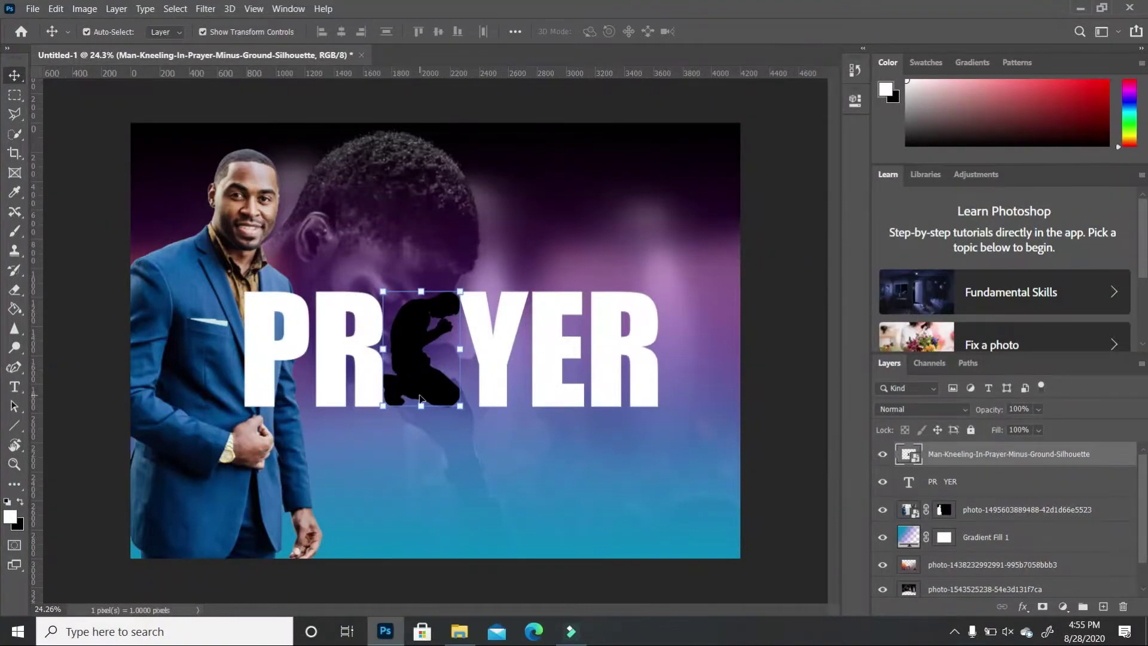
left_click(85, 9)
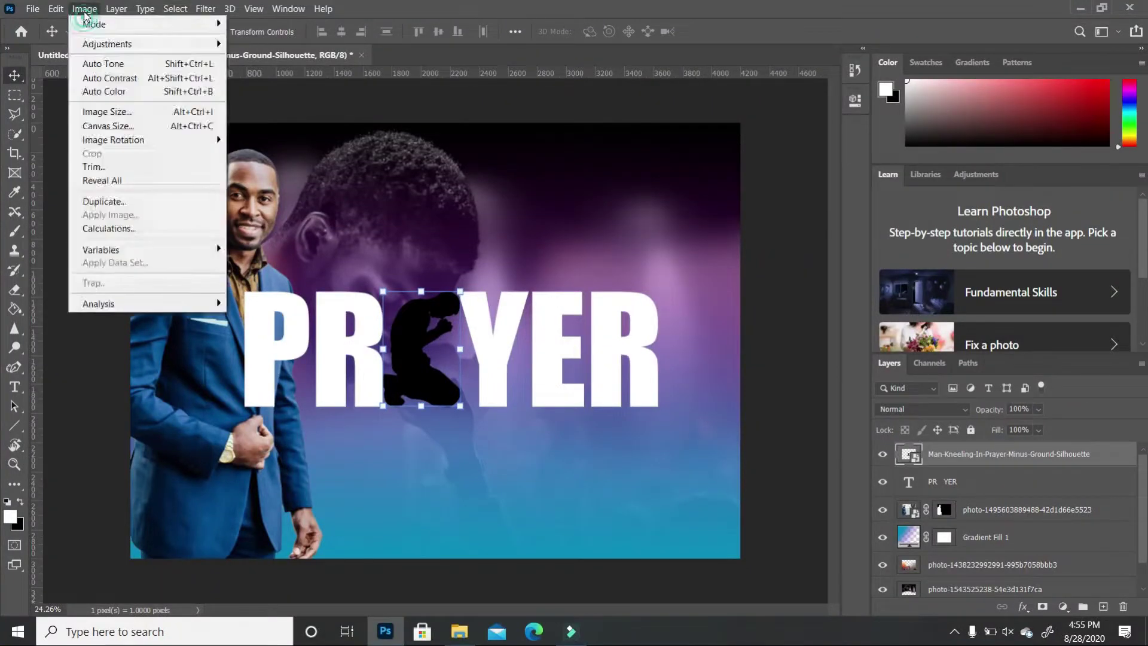
Apply Hue/Saturation with lightness at full to turn the silhouette white.
mouse_move(116, 54)
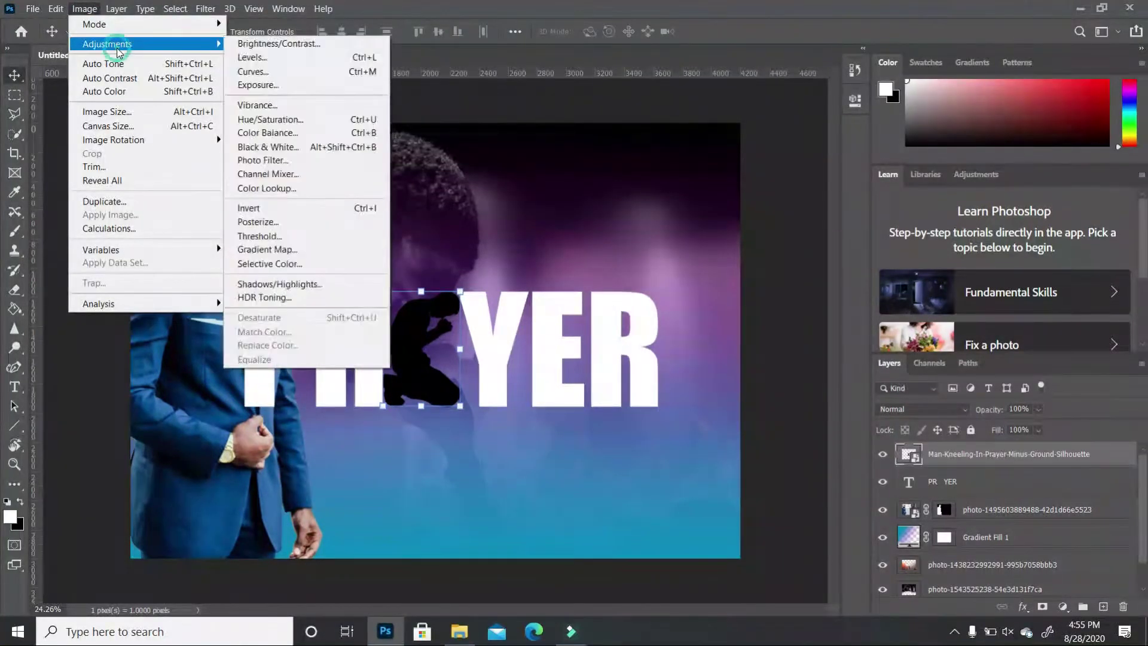
left_click(306, 123)
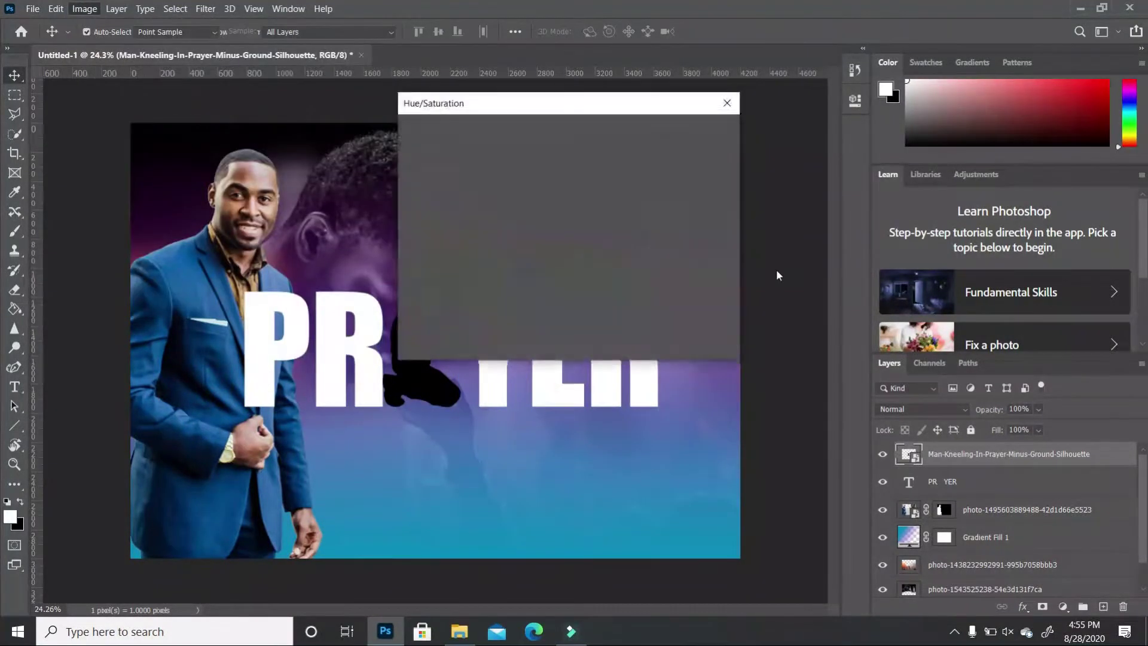
left_click_drag(534, 286, 614, 288)
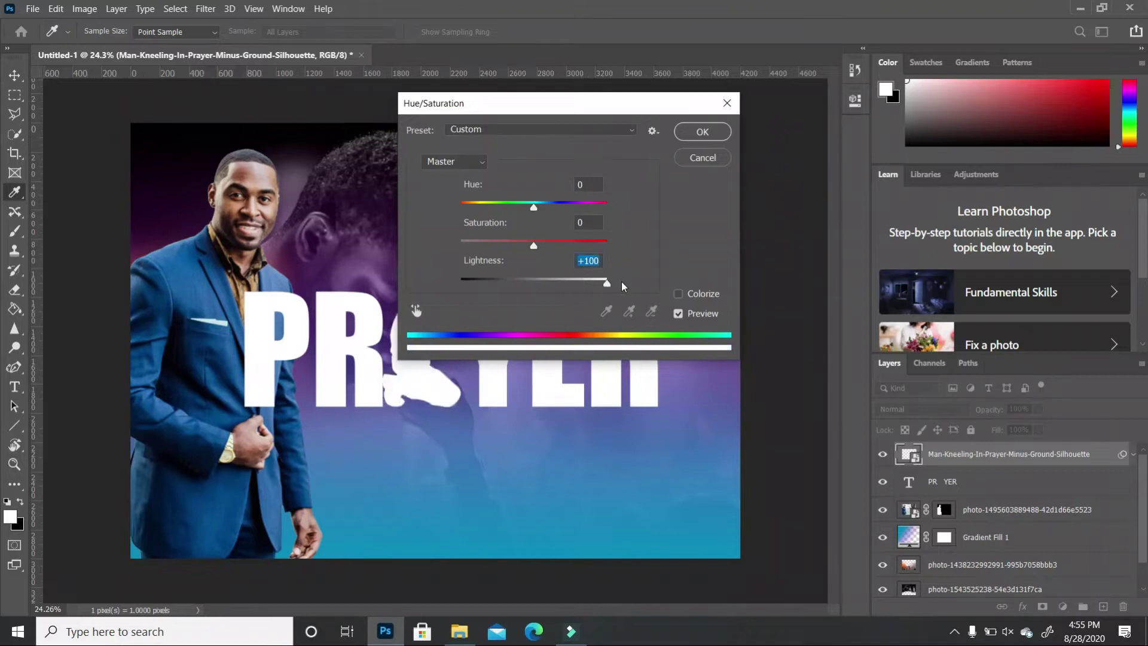
left_click(716, 132)
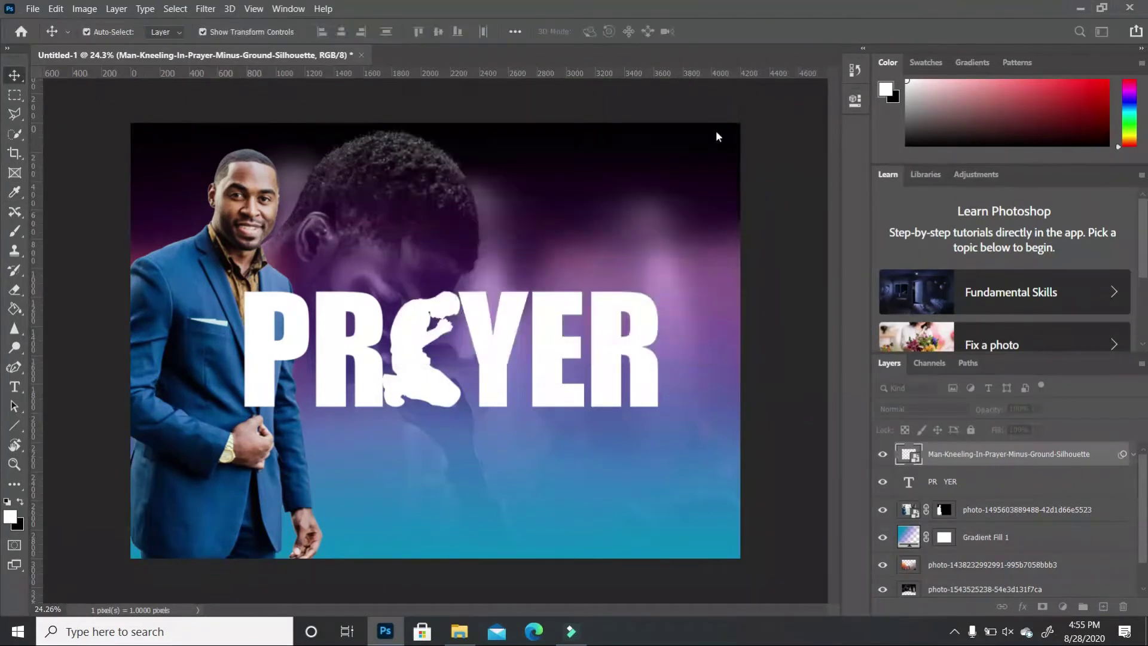
Select the PRAYER text layer for type editing.
left_click(496, 460)
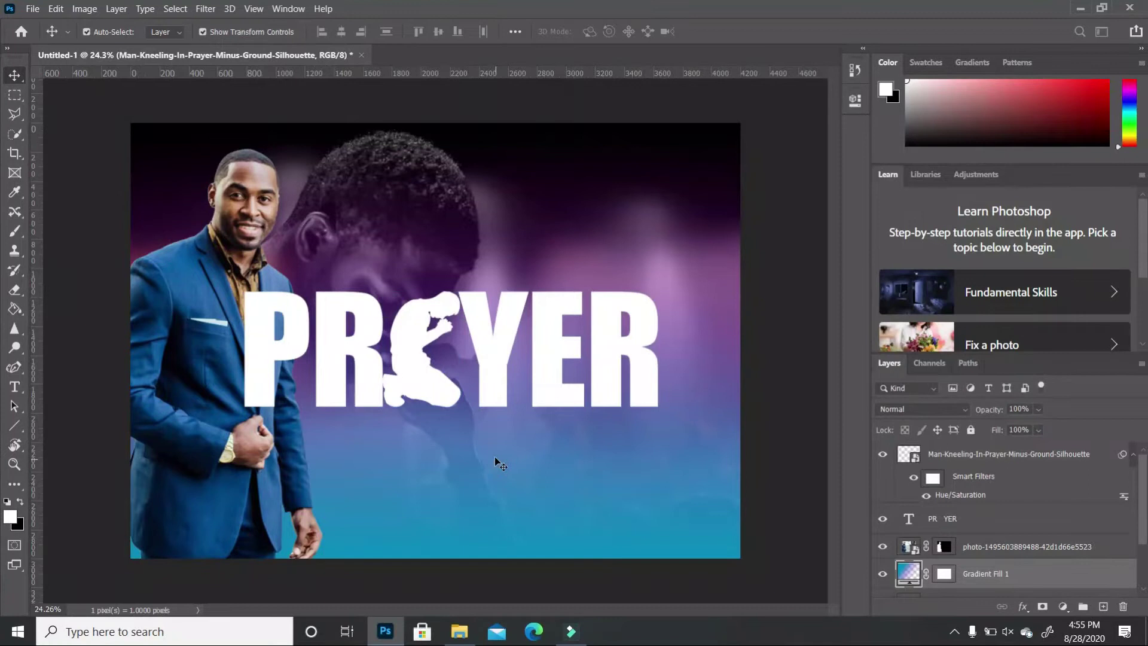
left_click(553, 324)
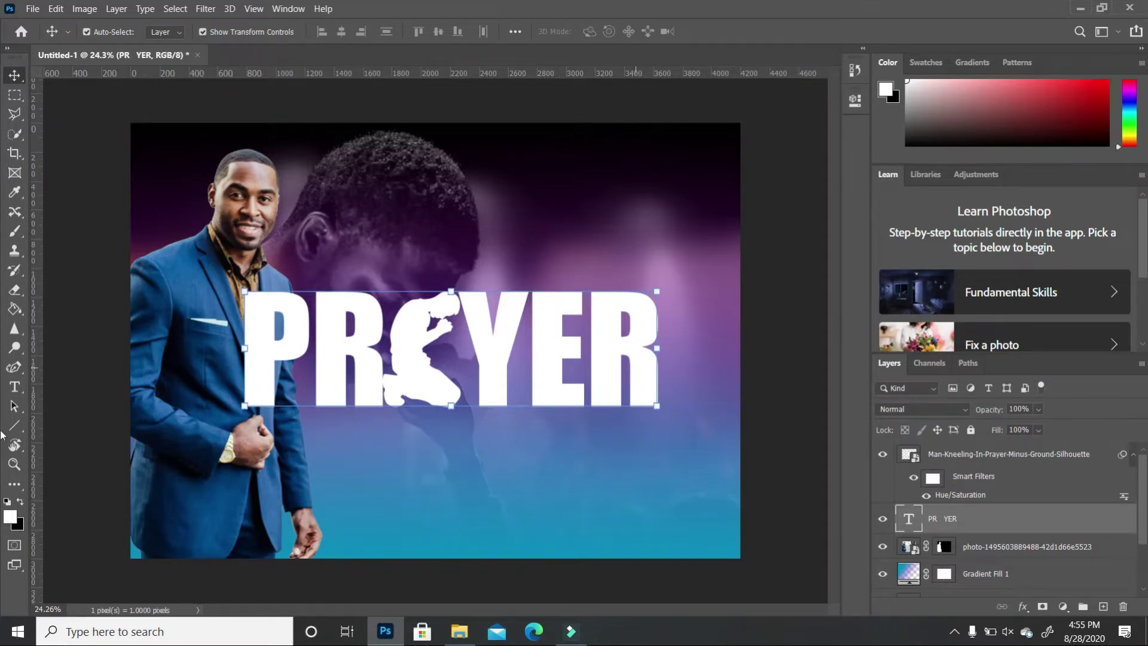
left_click(15, 387)
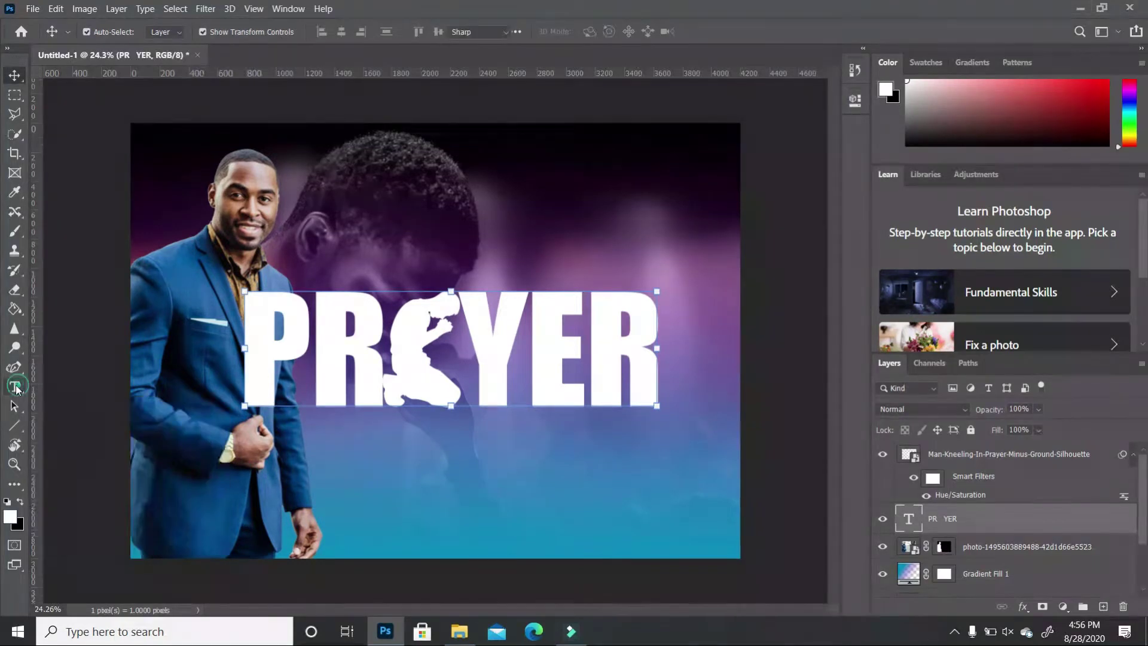
Recolour the highlighted PR YER letters to yellow #fed202 and commit the text.
left_click_drag(657, 363, 243, 353)
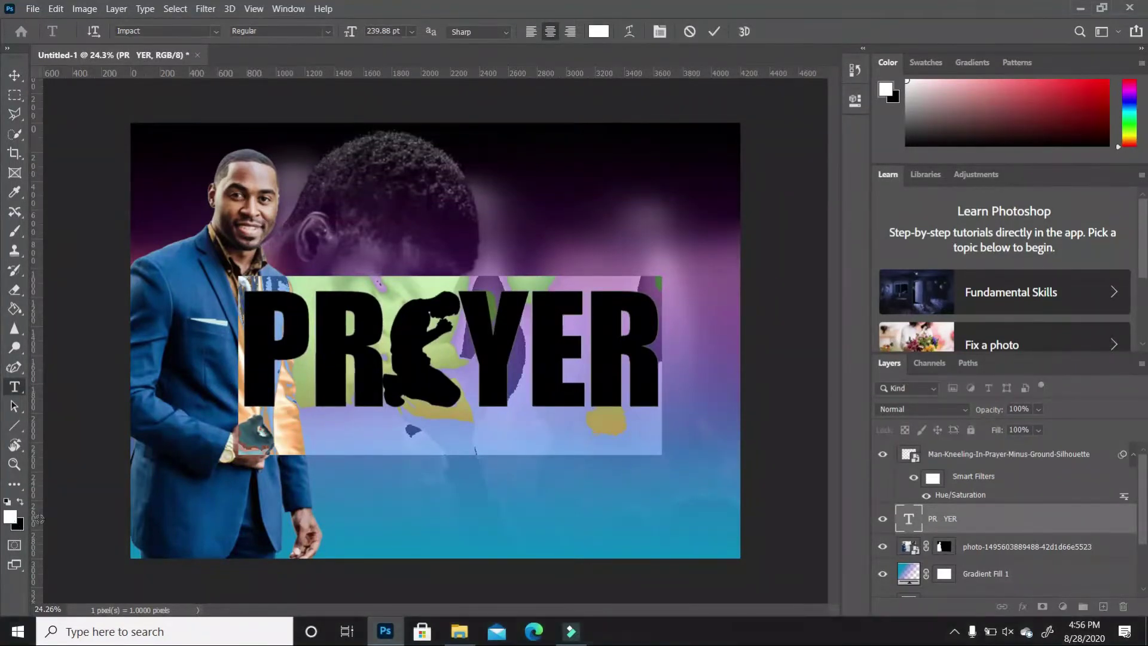
left_click(10, 517)
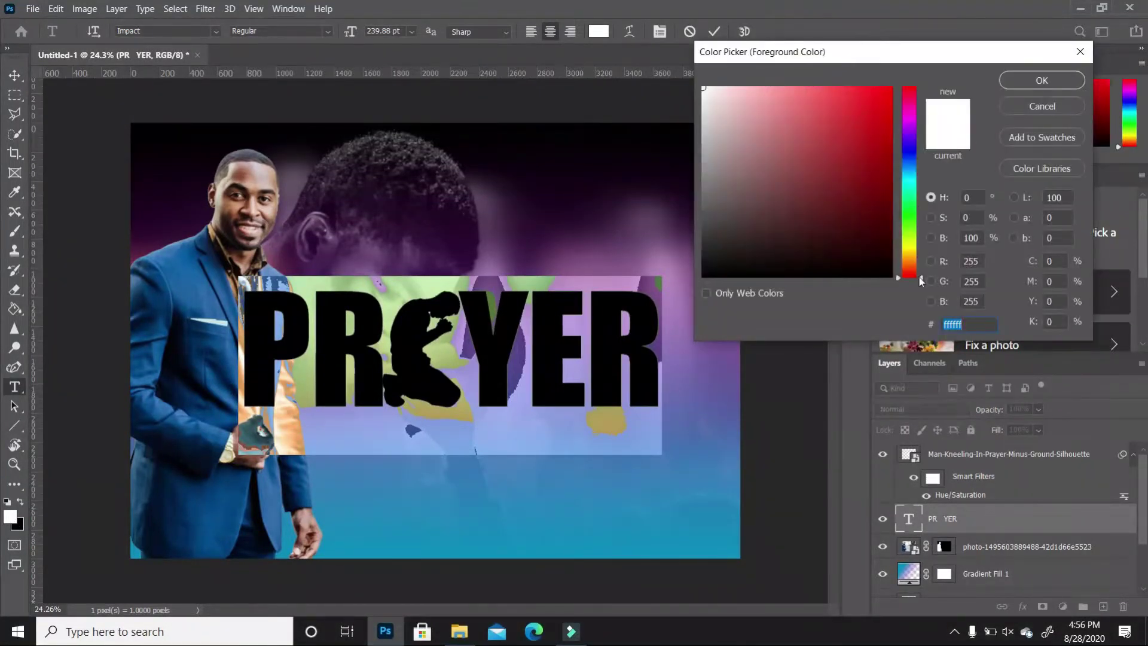
left_click_drag(920, 278, 919, 251)
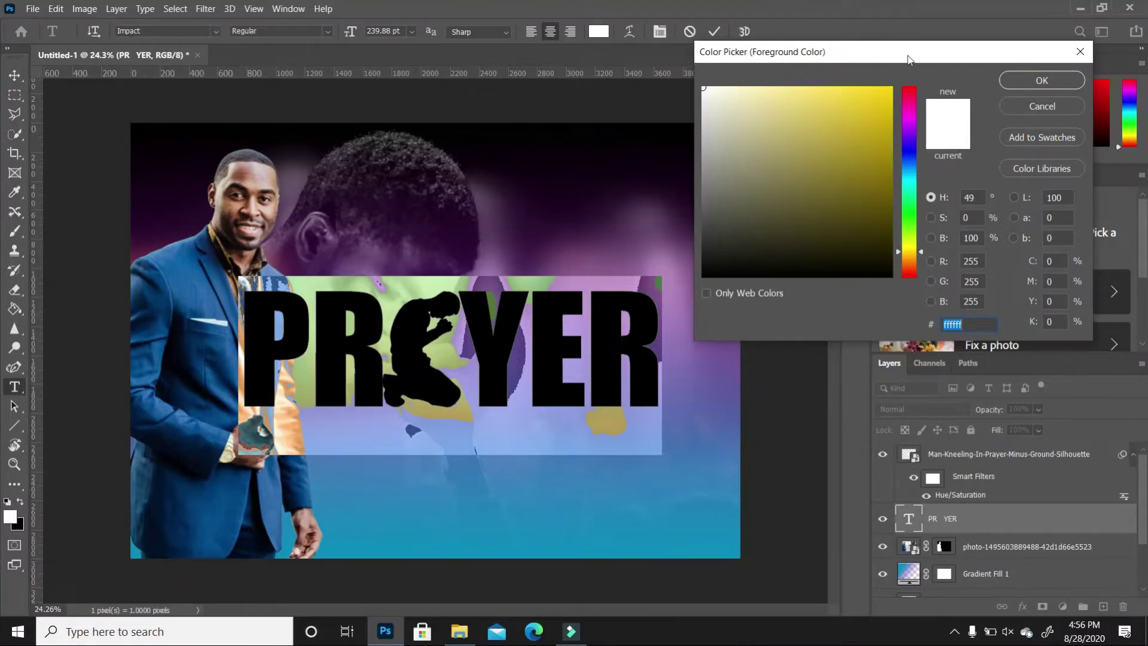
left_click(891, 88)
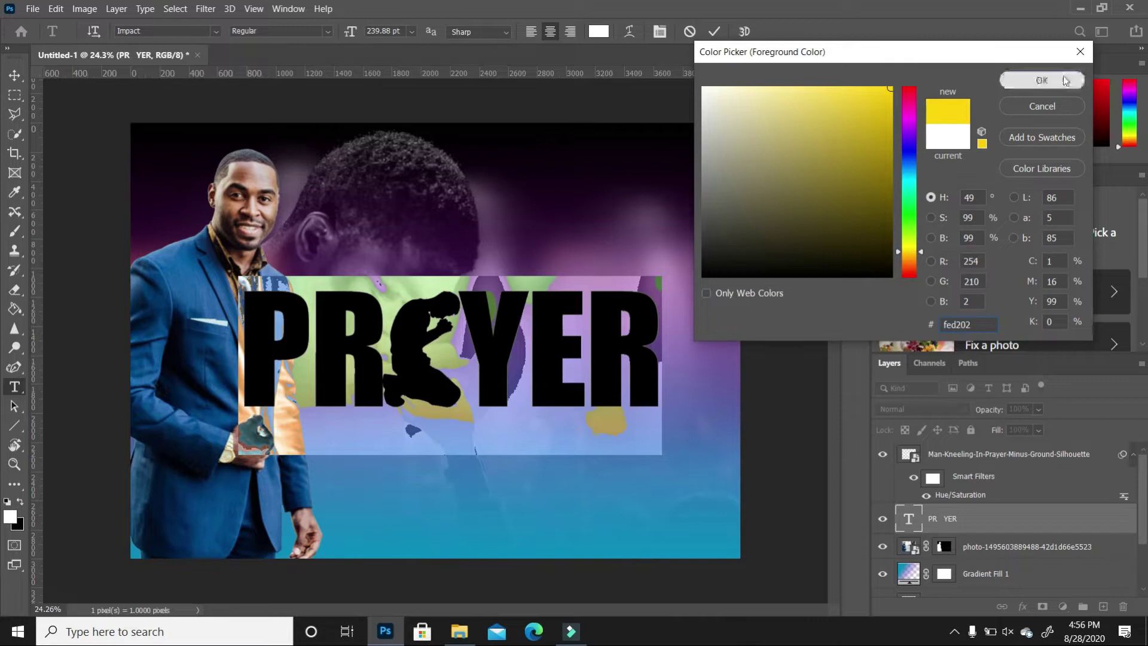
left_click(1065, 81)
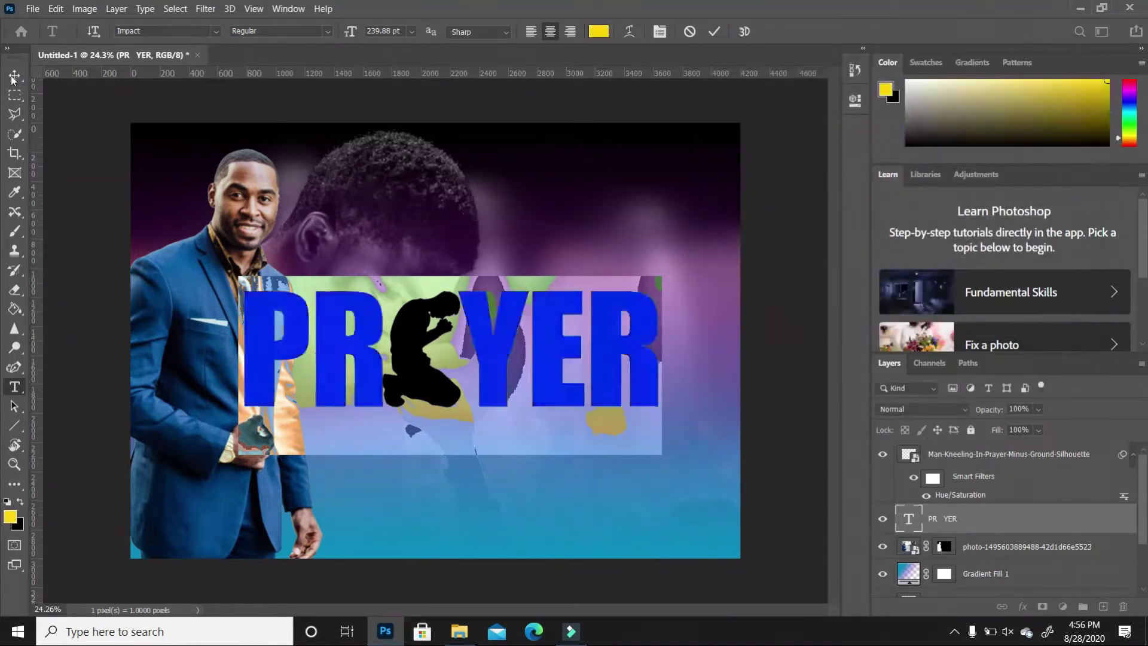
key("ctrl+Return")
key("v")
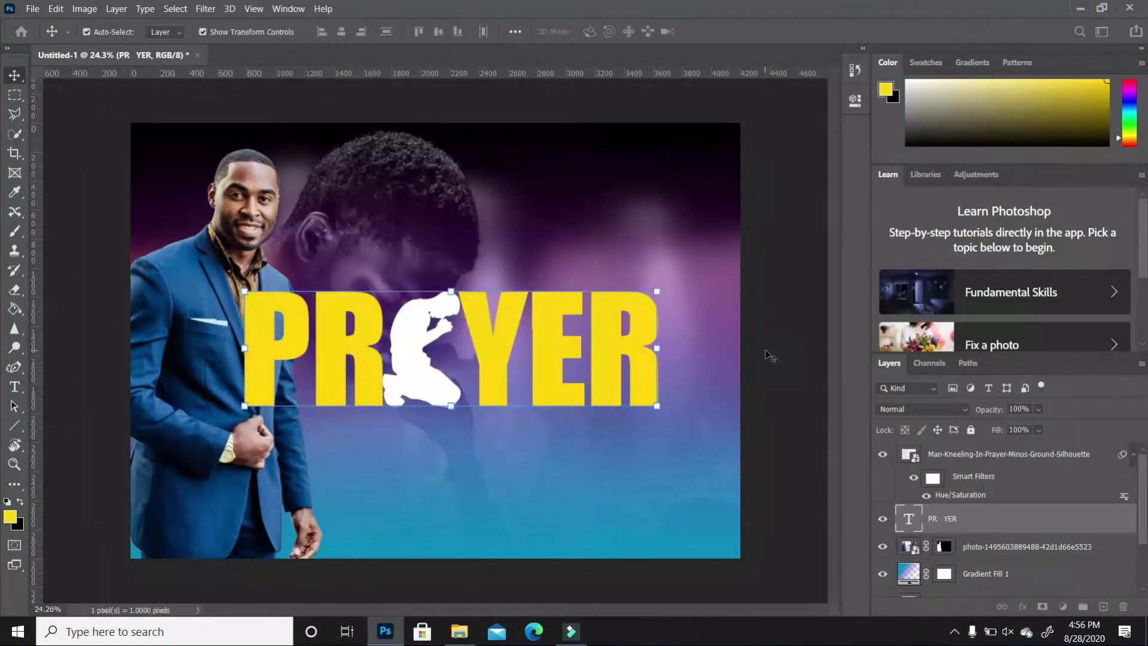
left_click(771, 357)
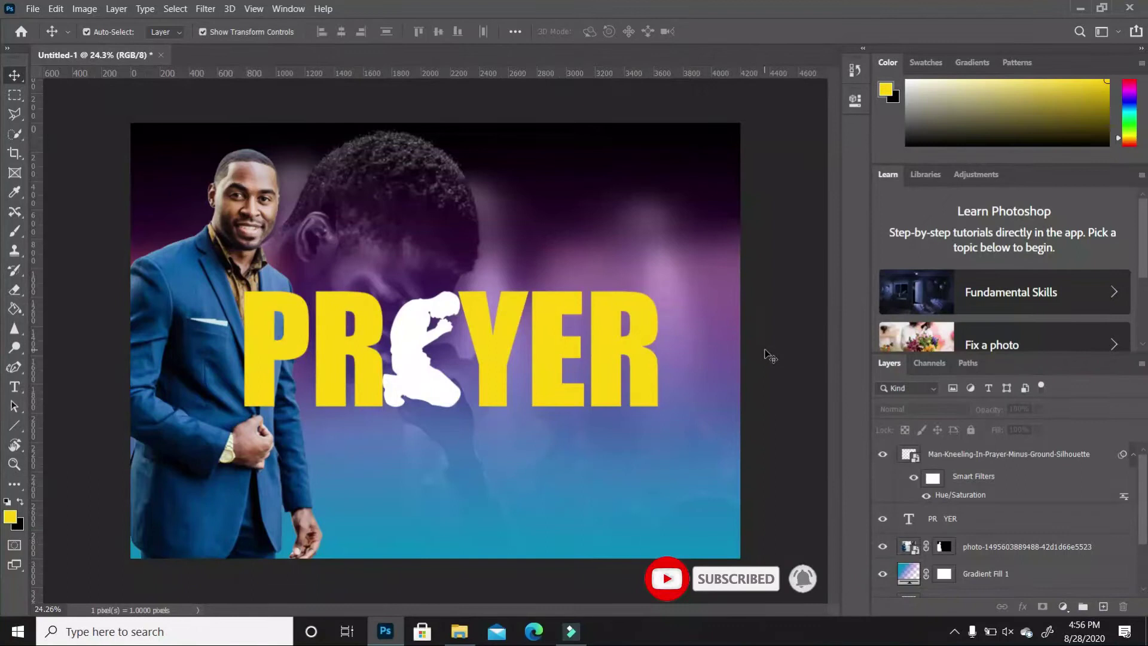
left_click(638, 342)
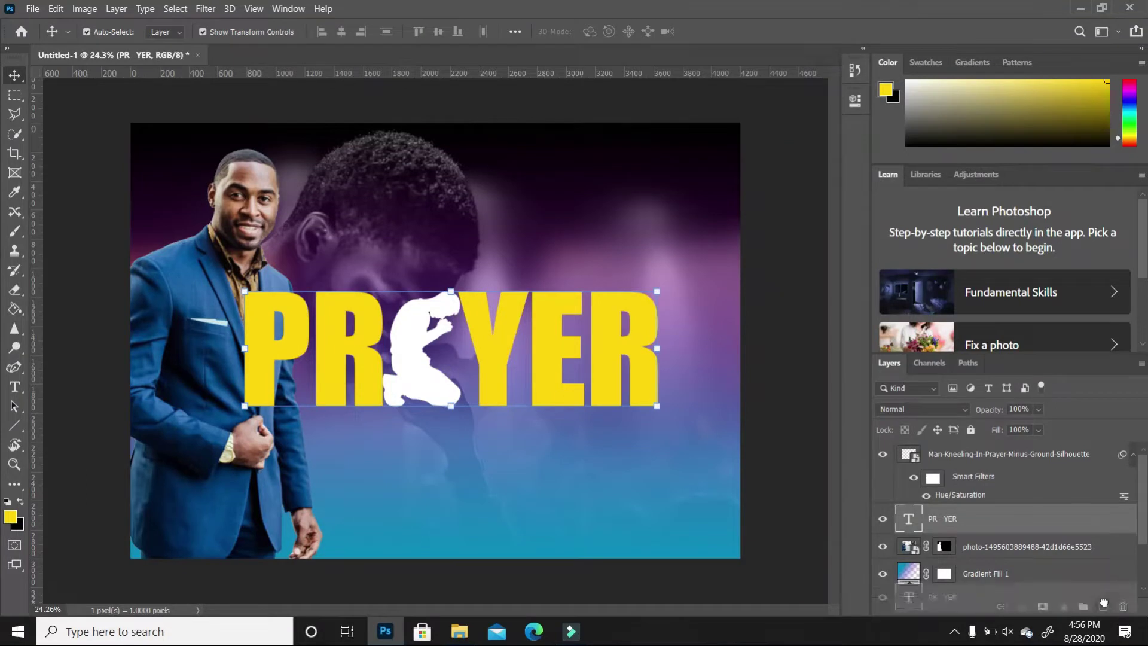
Duplicate the PR YER layer as 'PR YER copy' and convert the copy to a shape.
left_click_drag(1105, 603, 1105, 604)
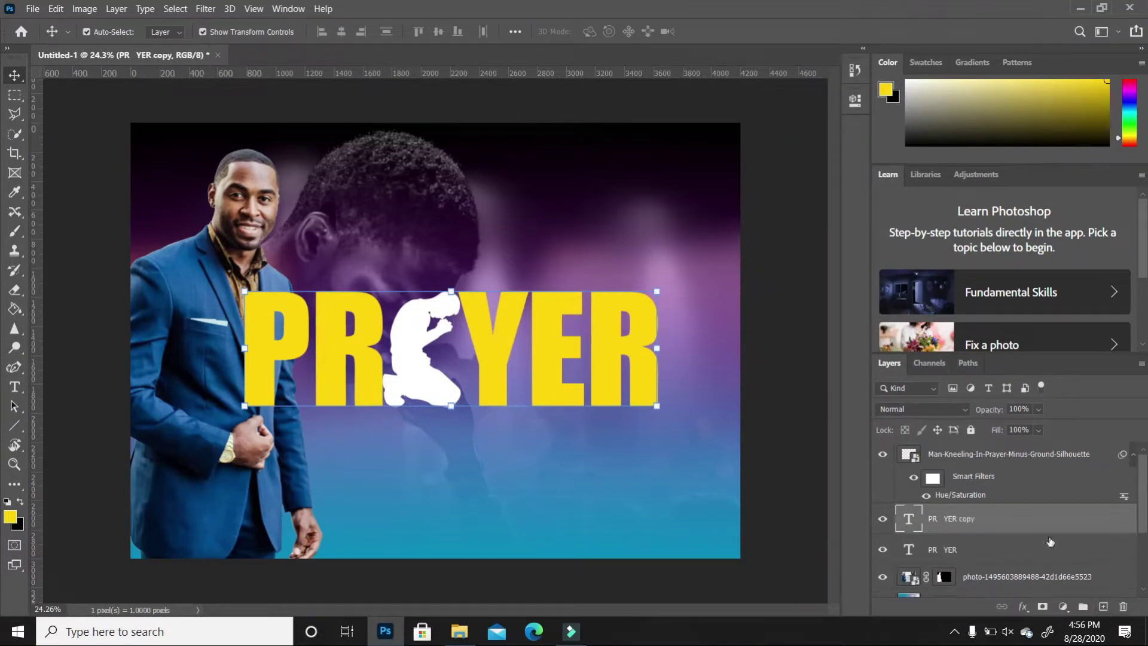
right_click(1013, 523)
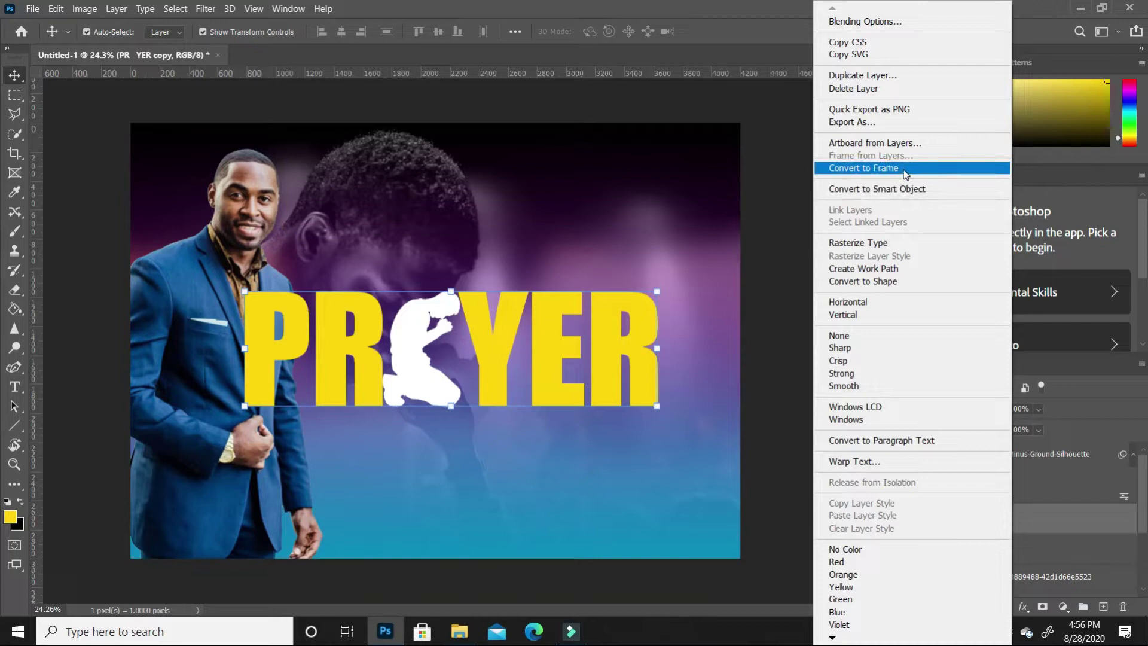
left_click(877, 284)
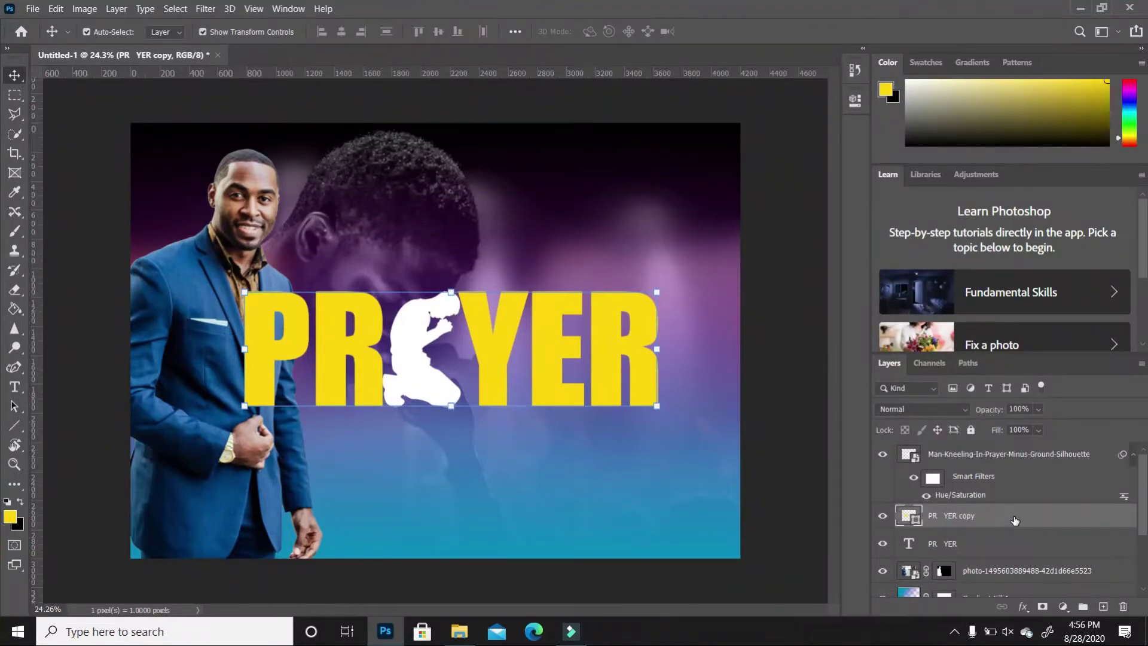
left_click(15, 409)
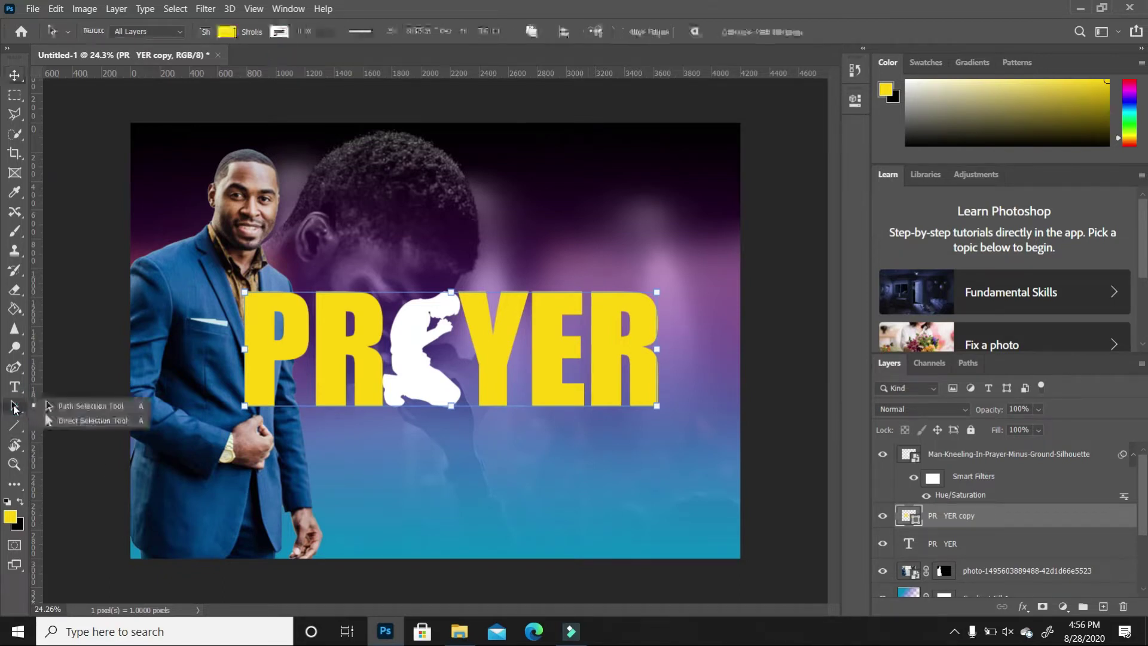
Give the PR YER copy shape no fill and a white 20 px stroke.
left_click(66, 407)
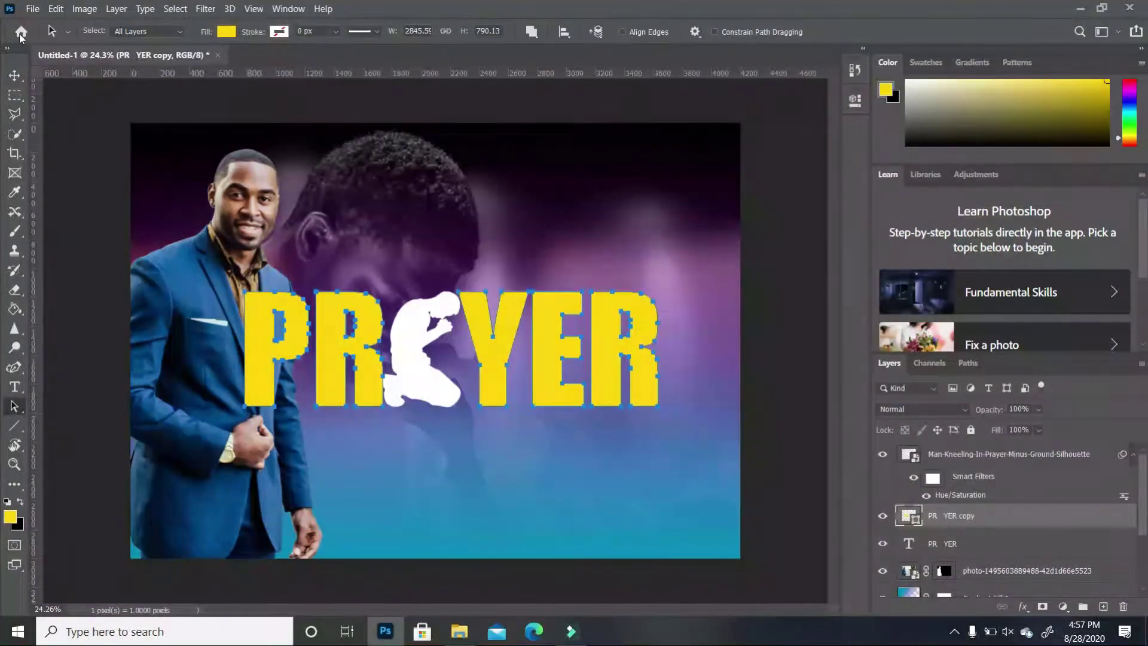
left_click(227, 32)
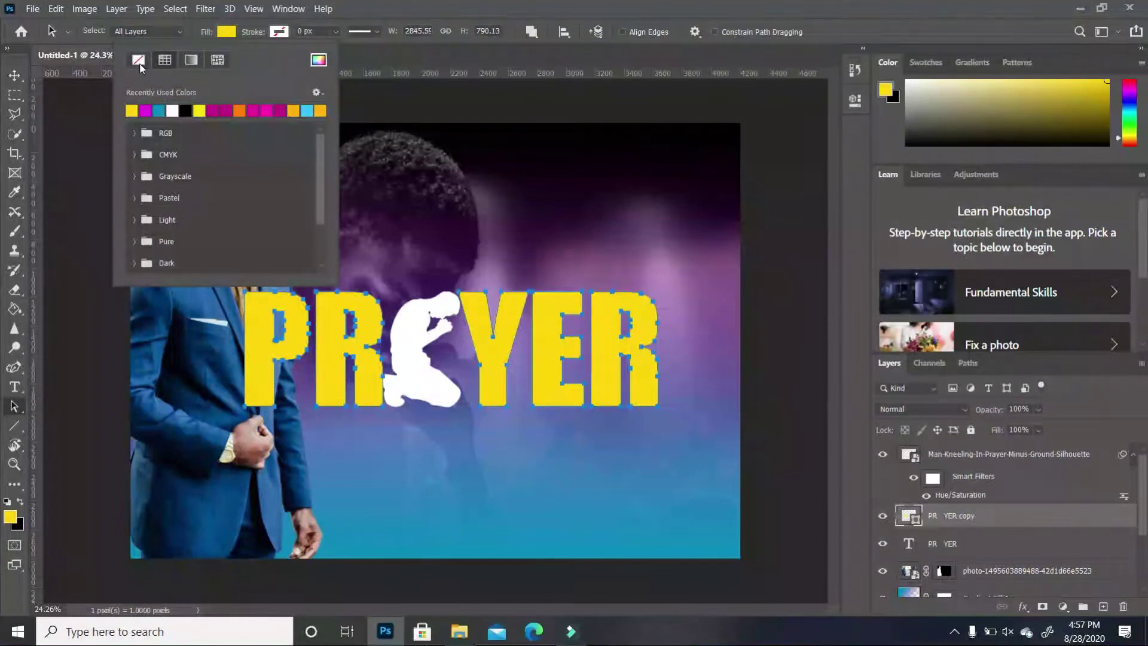
left_click(138, 60)
left_click(139, 60)
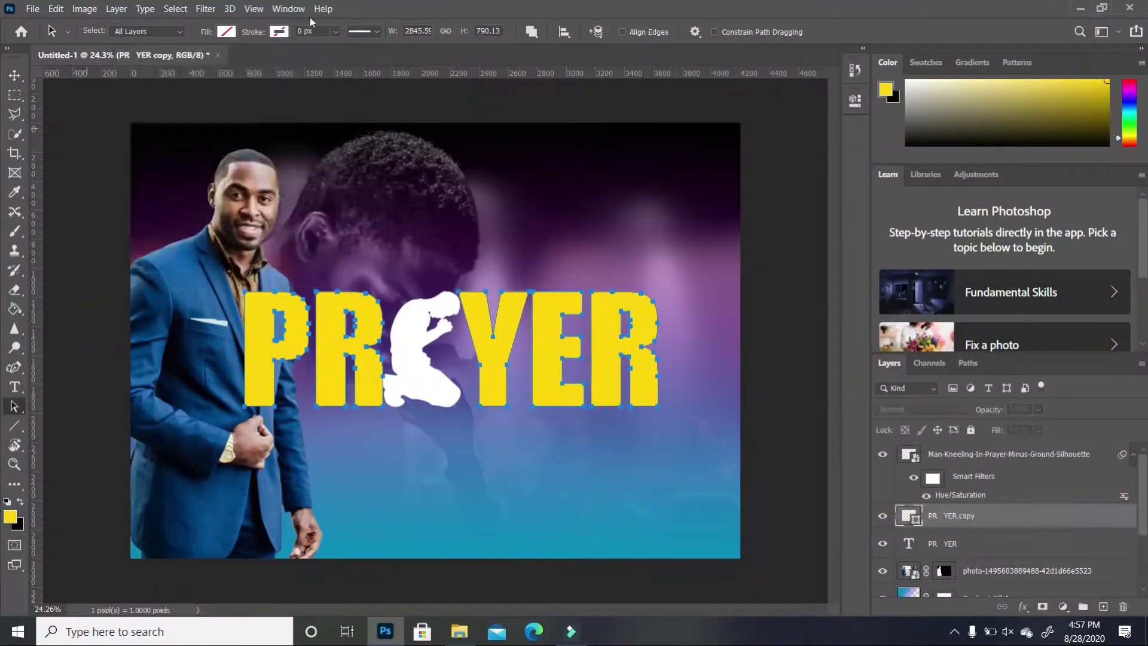
left_click(278, 33)
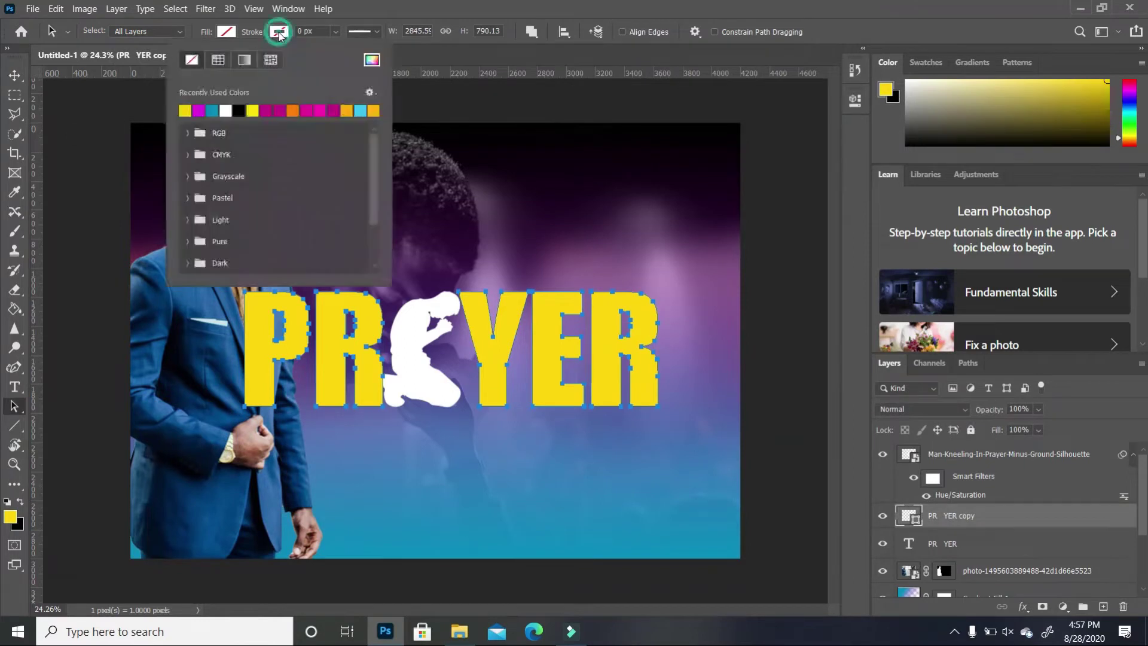
left_click(227, 109)
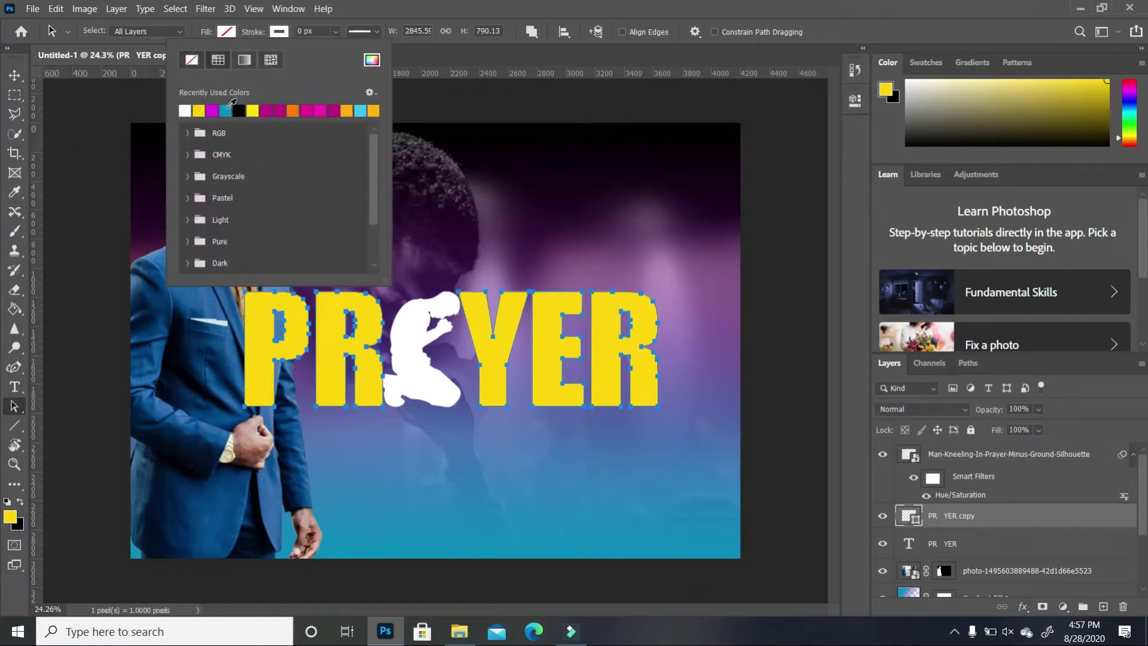
left_click(311, 31)
type("20")
key("Return")
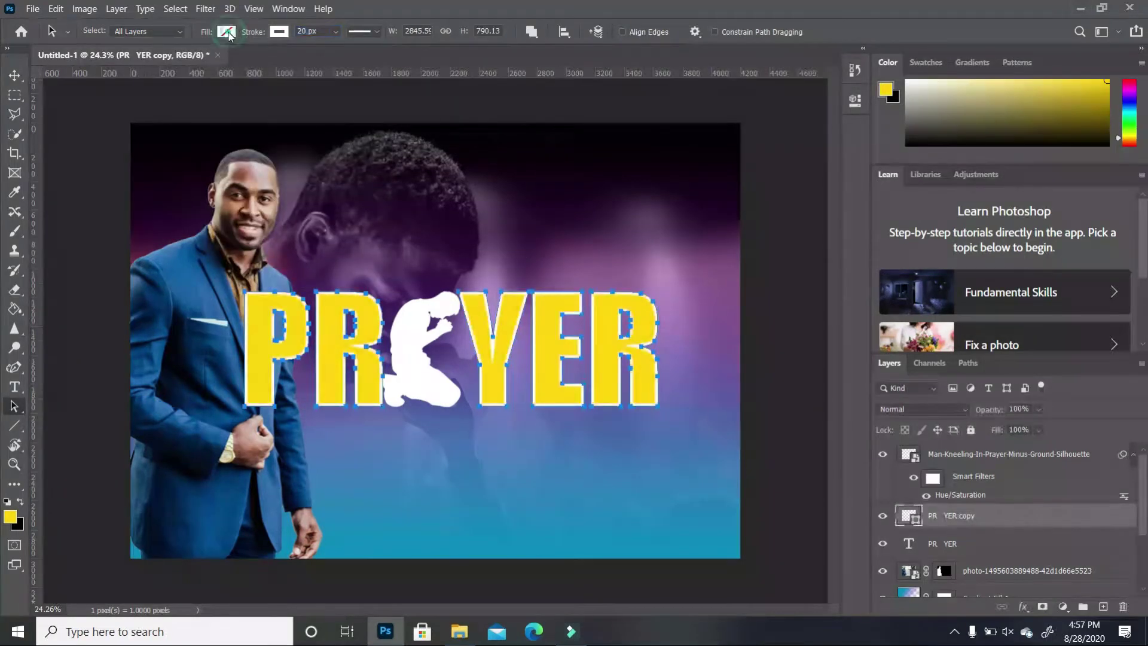
left_click(226, 31)
left_click(138, 61)
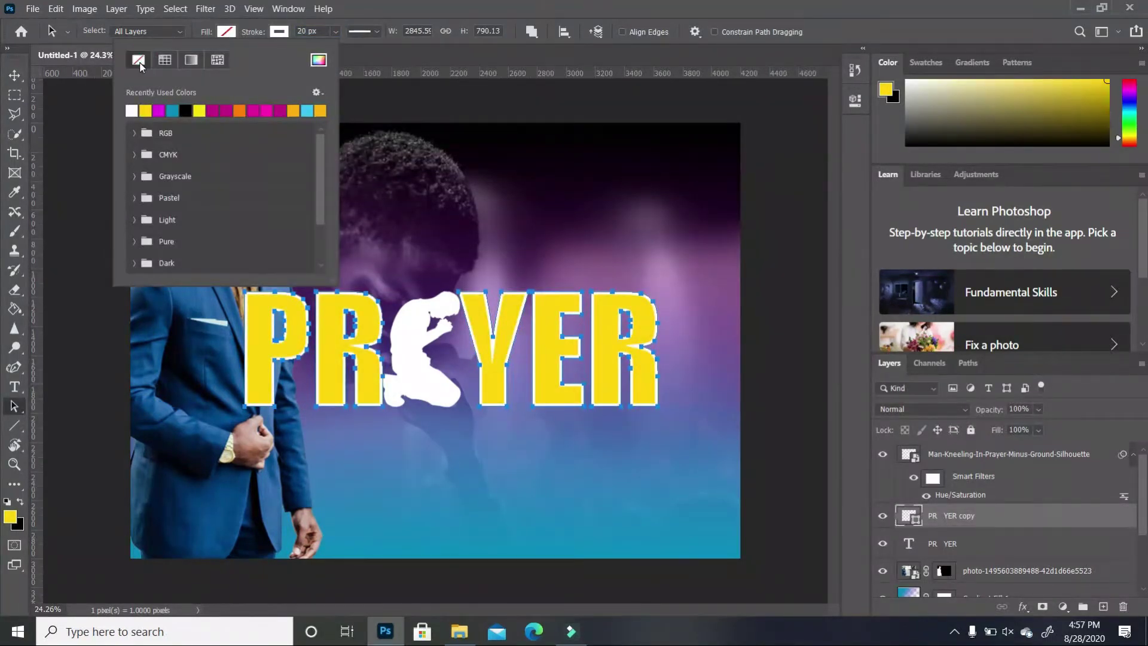
Hide the original yellow PR YER layer and align the stroke Outside.
left_click(882, 545)
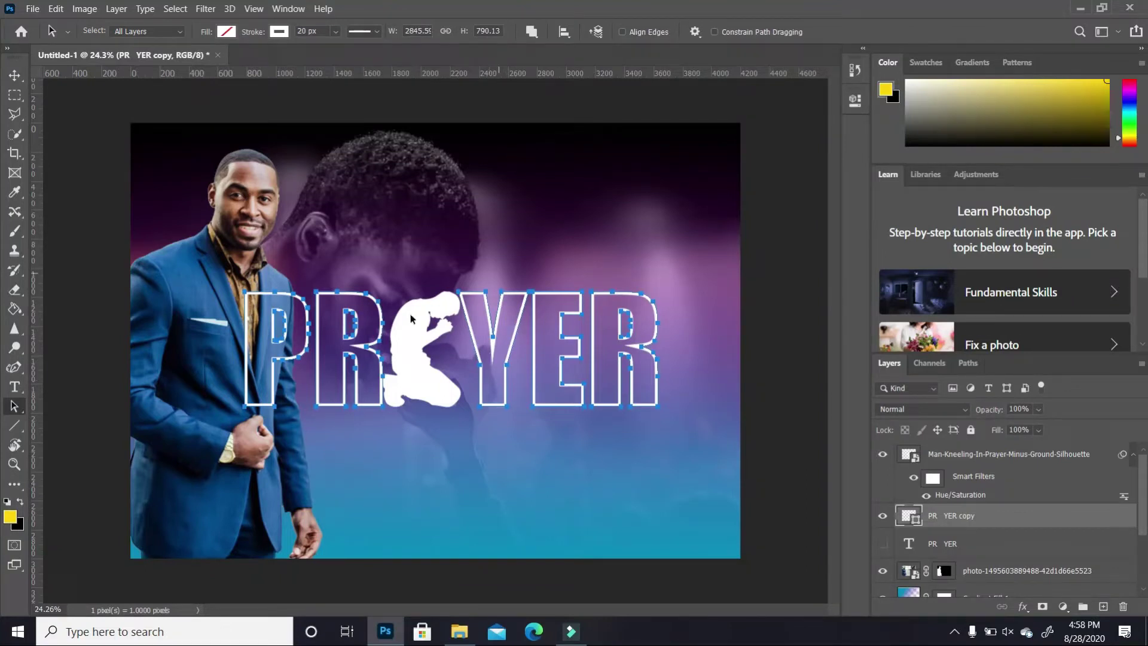
left_click(360, 31)
left_click(318, 192)
left_click(305, 225)
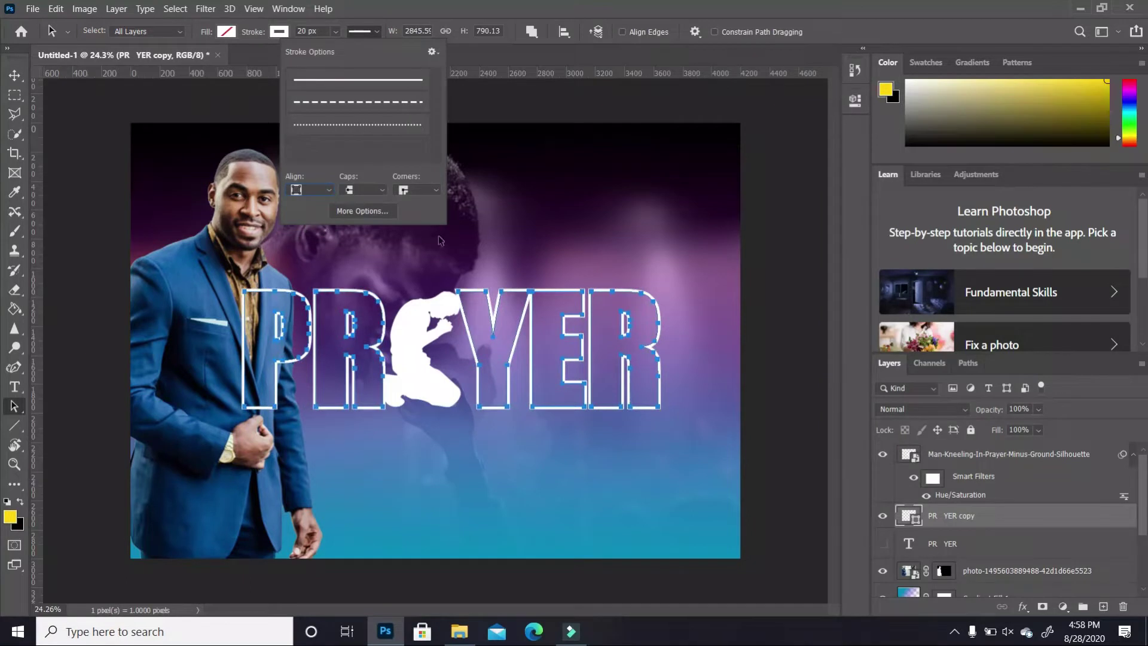
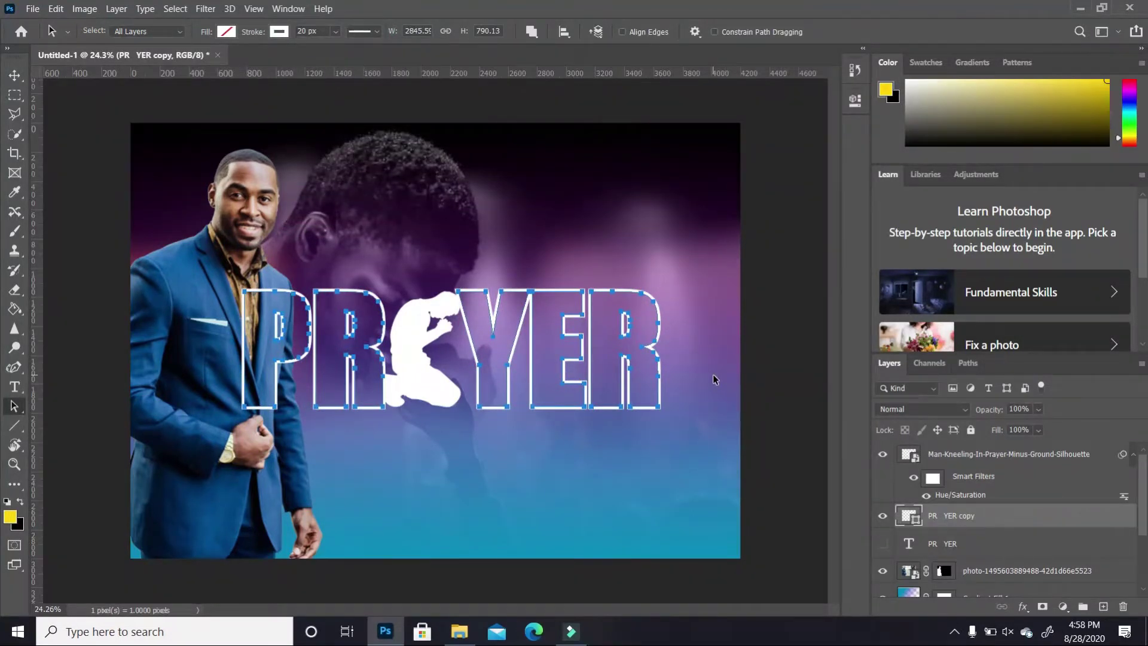
Lower the PRAYER outline layer's opacity and duplicate the layer.
left_click(1039, 410)
left_click_drag(1020, 432, 1018, 432)
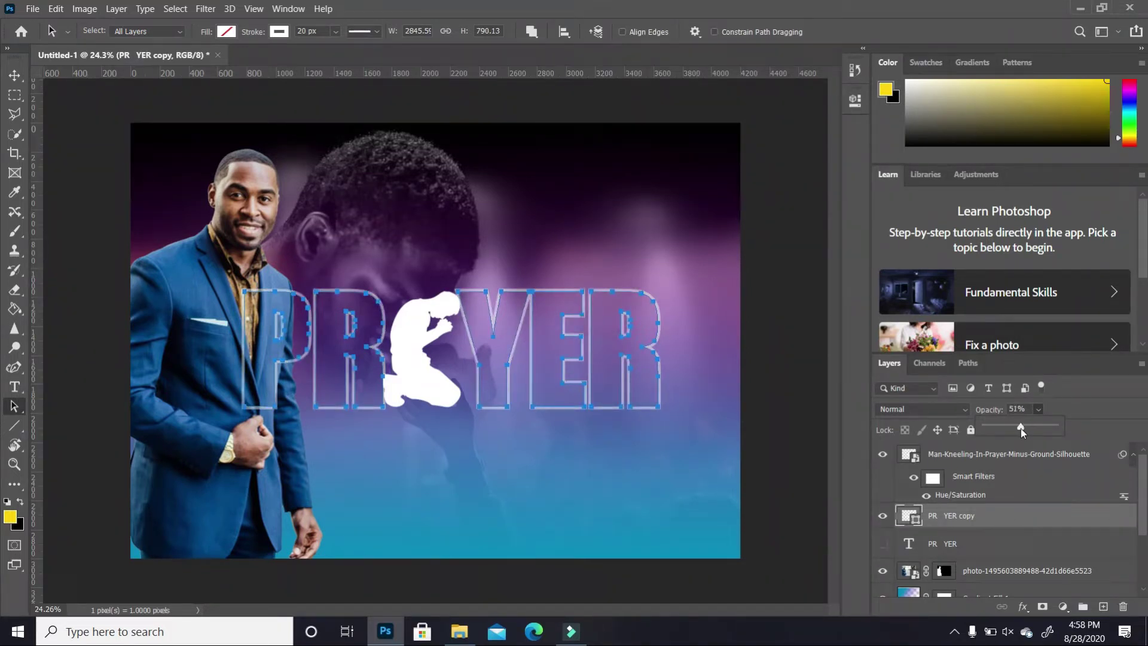
left_click(849, 462)
key("ctrl+j")
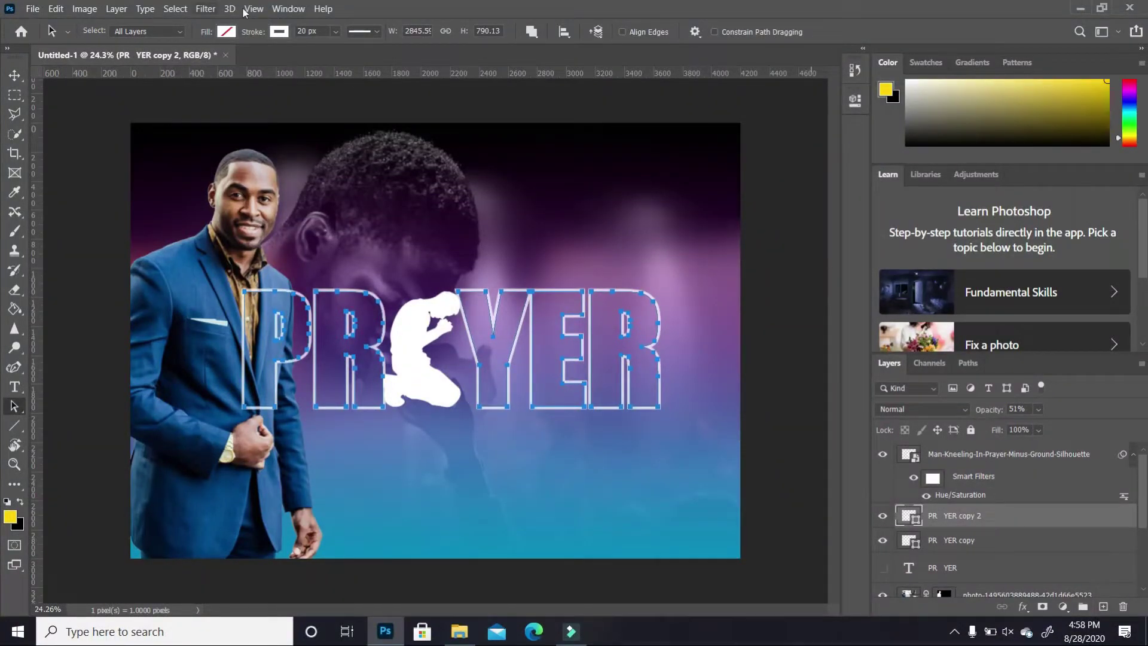
Give the first copy a 40 px stroke and duplicate it again.
left_click(323, 34)
type("40")
key("Return")
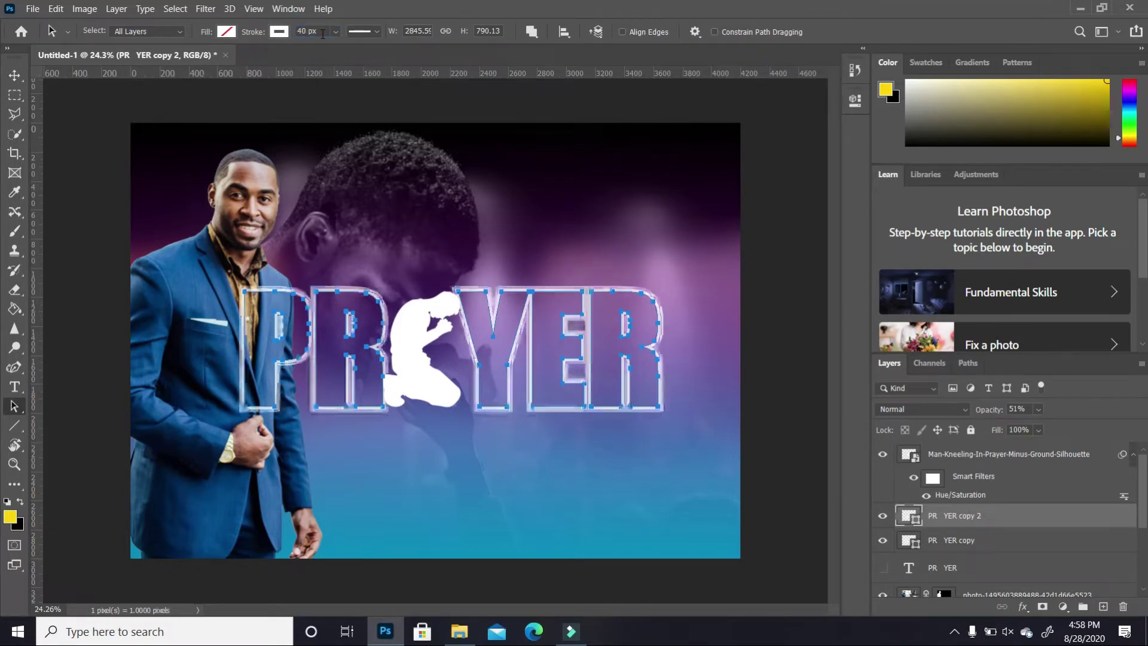
left_click(1038, 411)
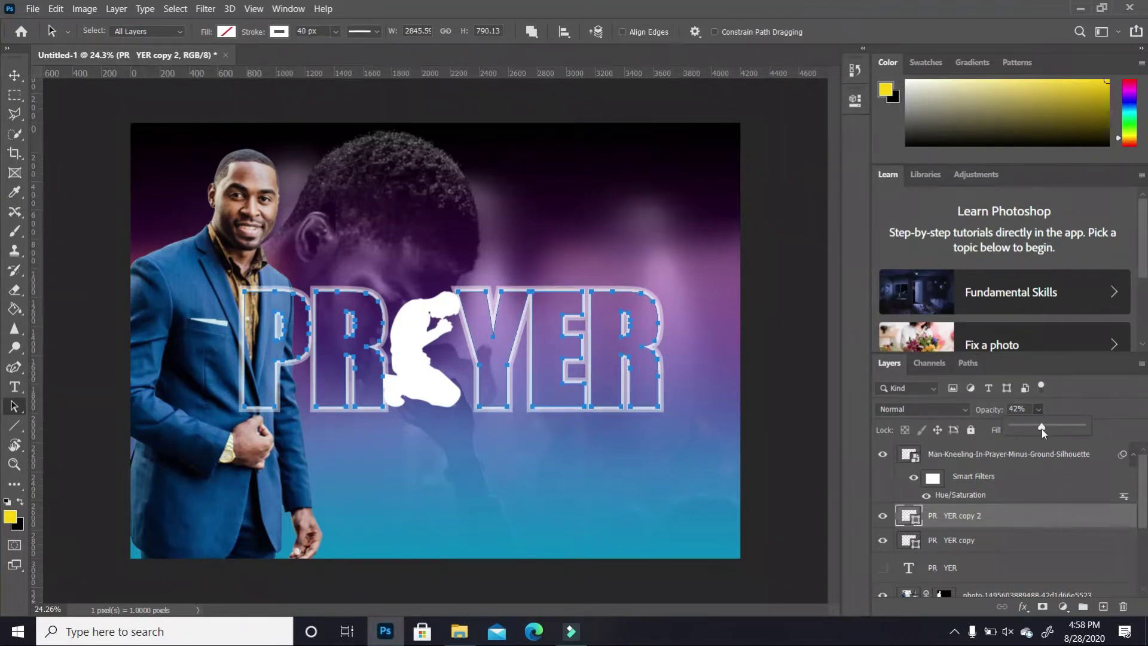
left_click_drag(1065, 518, 1104, 606)
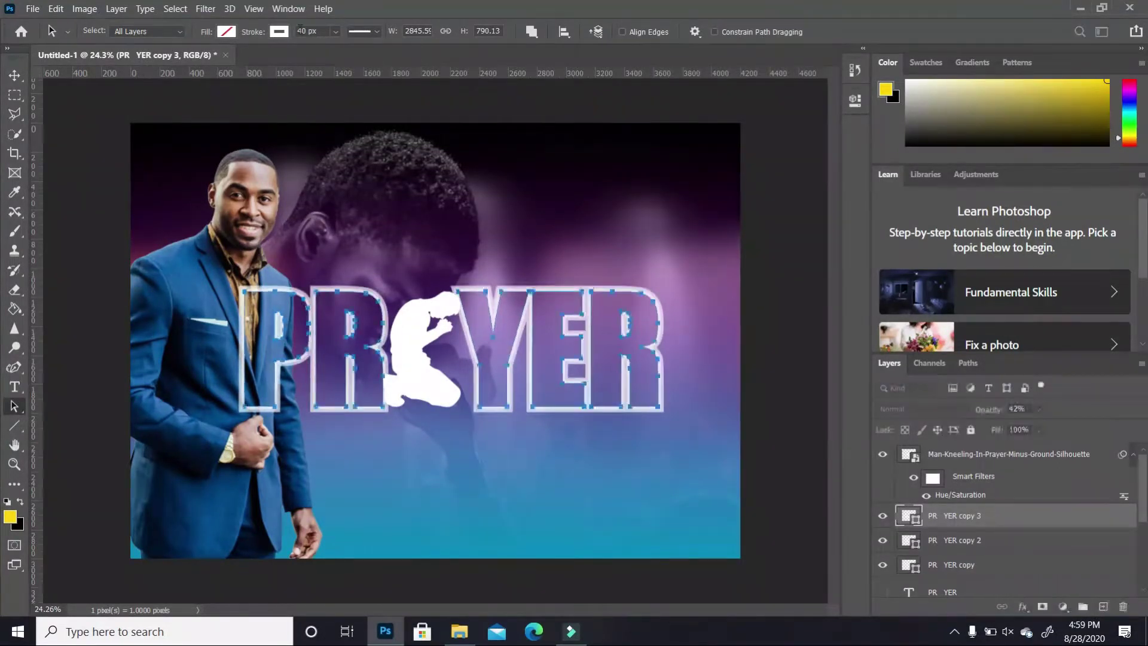
Widen the next copy's stroke to 60 px and duplicate once more.
left_click(305, 31)
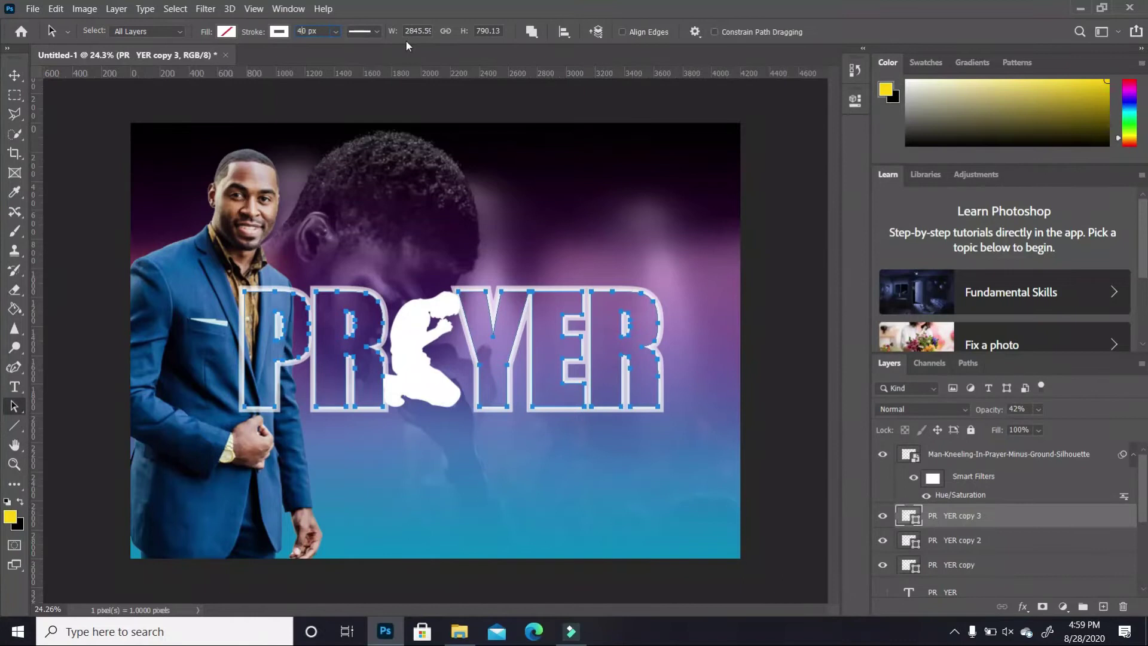
type("60")
key("Return")
left_click_drag(1016, 516, 1104, 606)
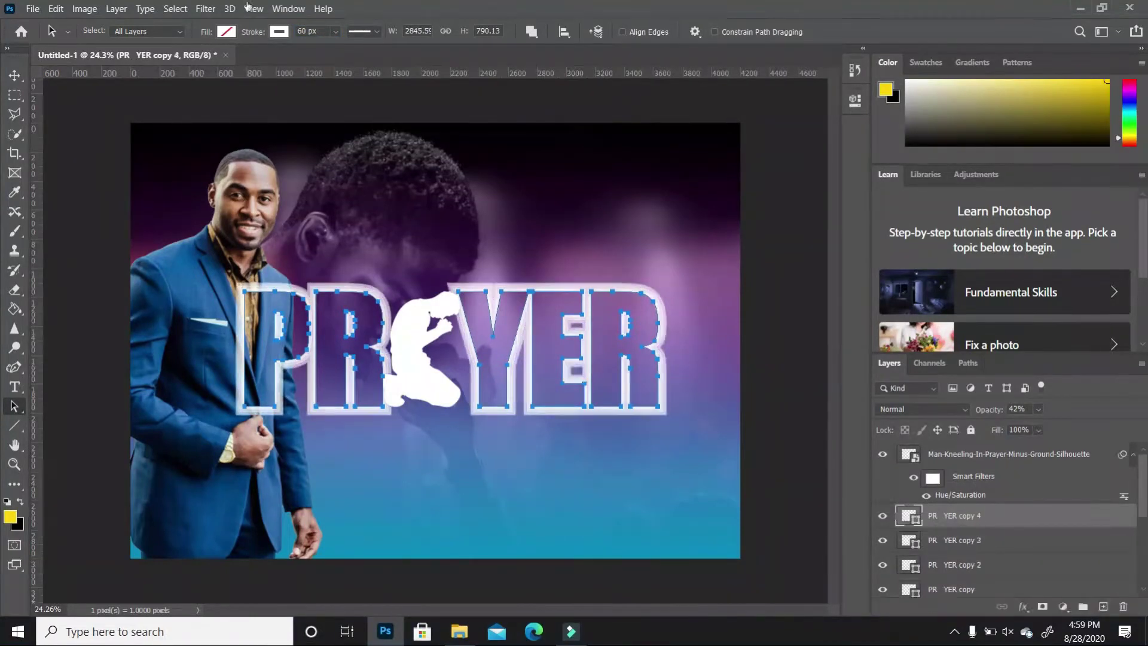
Set the last copy's stroke to 80 px, then select the kneeling silhouette layer.
left_click(302, 32)
type("0")
key("Return")
key("v")
left_click(1011, 453)
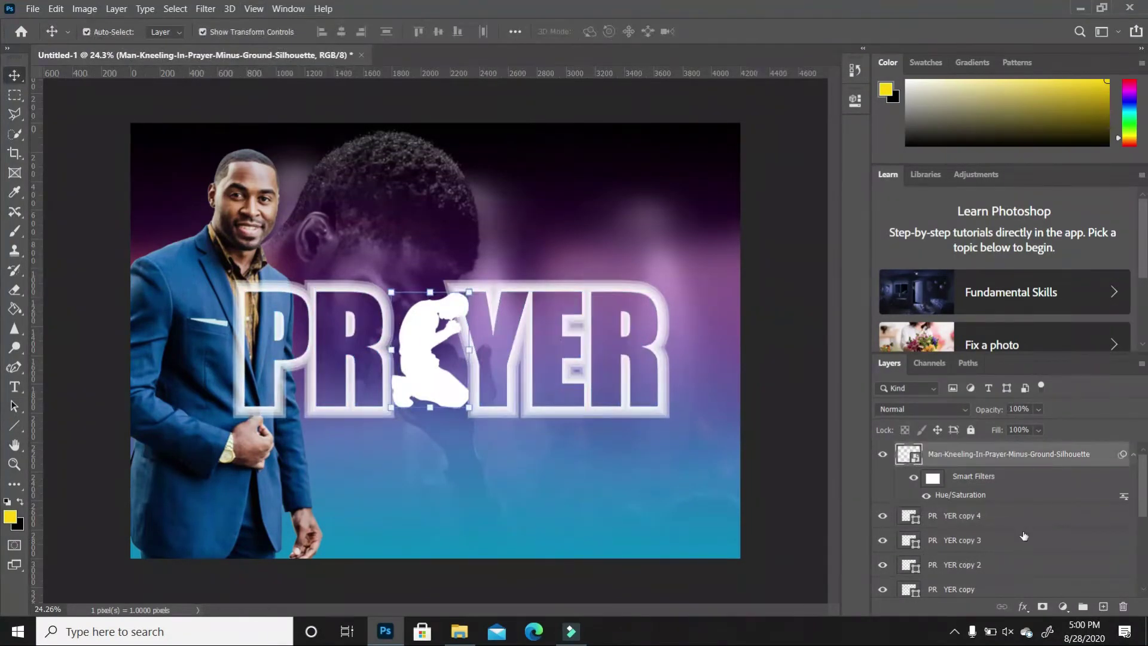
Recolour the PRAYER letters from yellow to orange (feae02).
scroll(1023, 535, "down", 3)
scroll(921, 530, "up", 3)
scroll(915, 562, "down", 3)
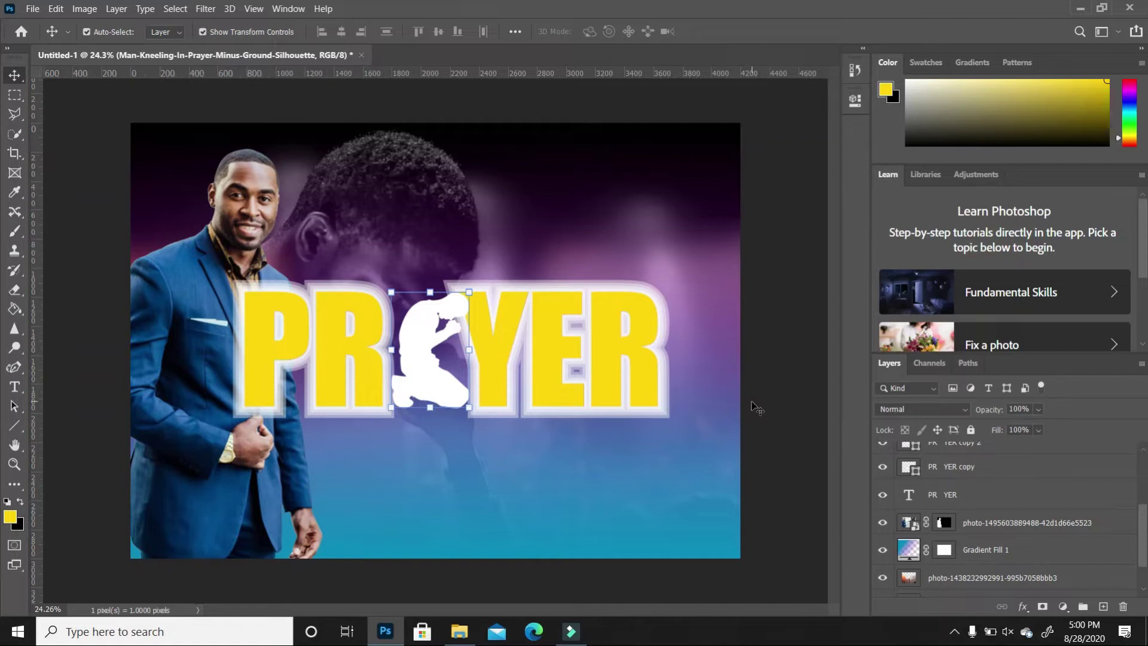
double_click(652, 346)
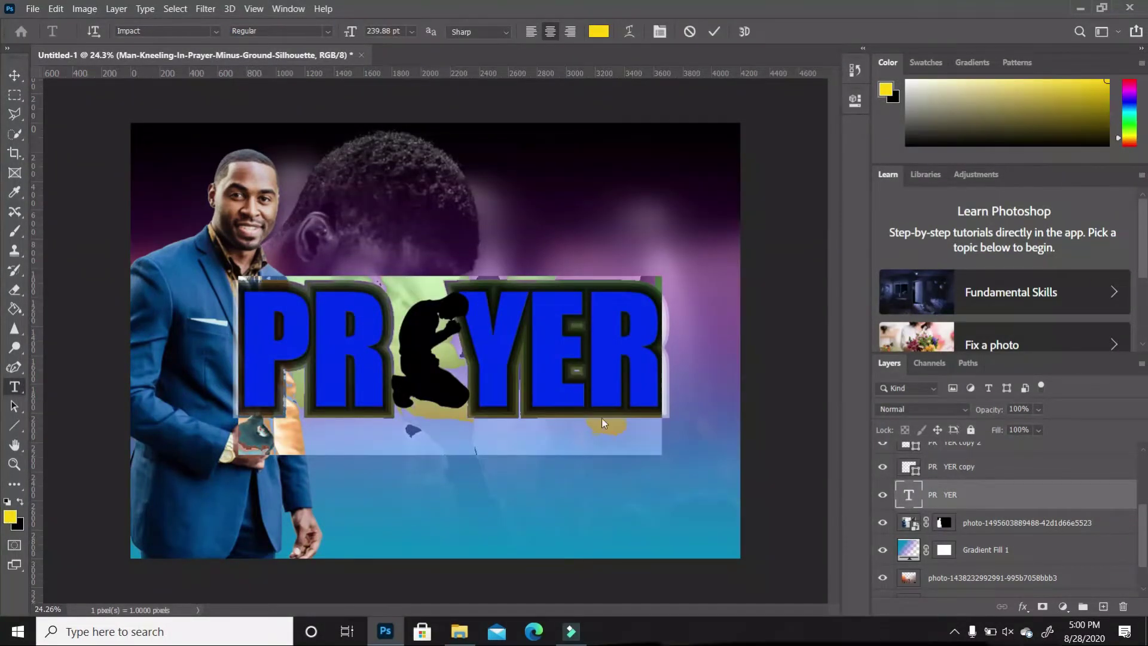
left_click(886, 89)
left_click_drag(921, 252, 921, 256)
left_click(1038, 84)
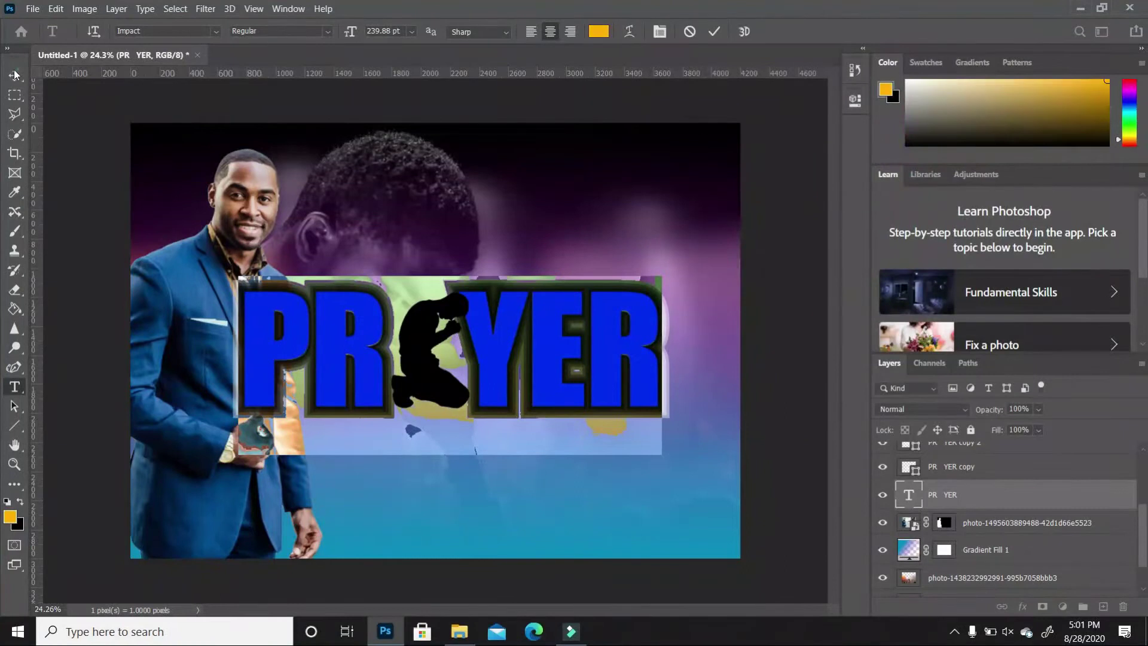
Commit the PRAYER text edit and duplicate the kneeling silhouette layer.
left_click(14, 75)
left_click(771, 361)
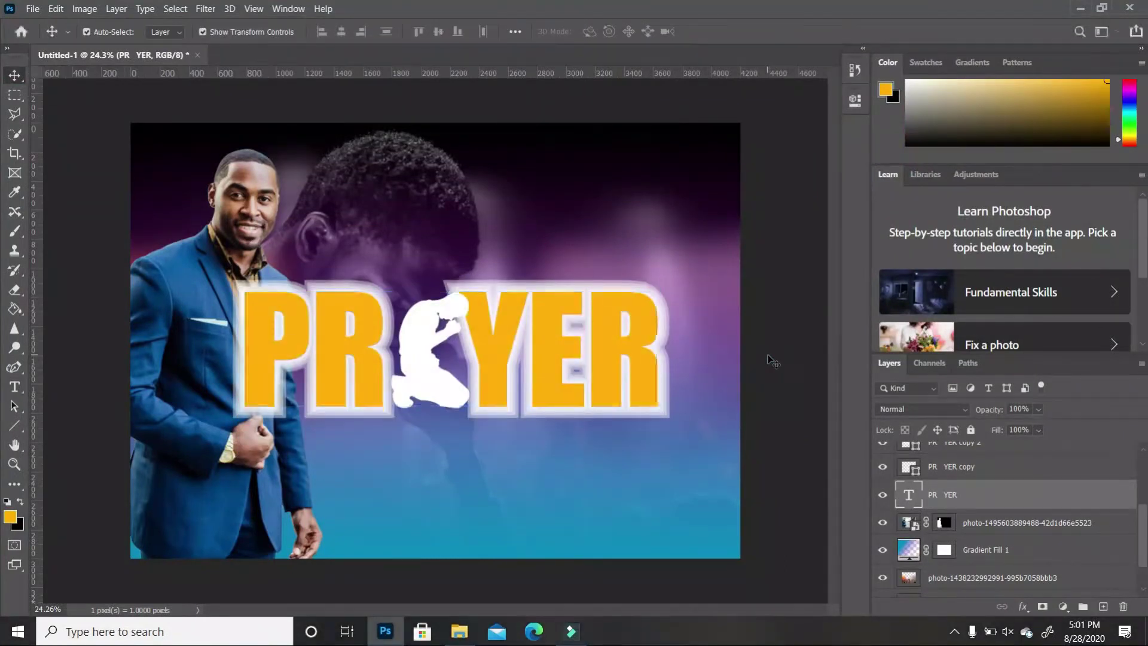
left_click(771, 360)
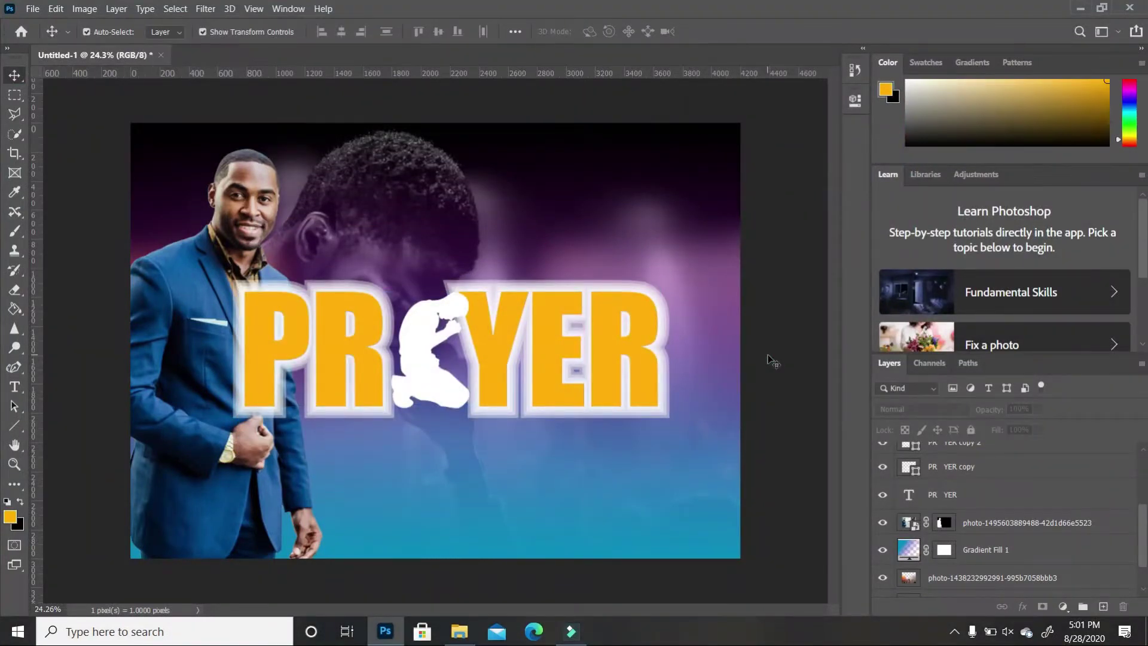
key("alt+period")
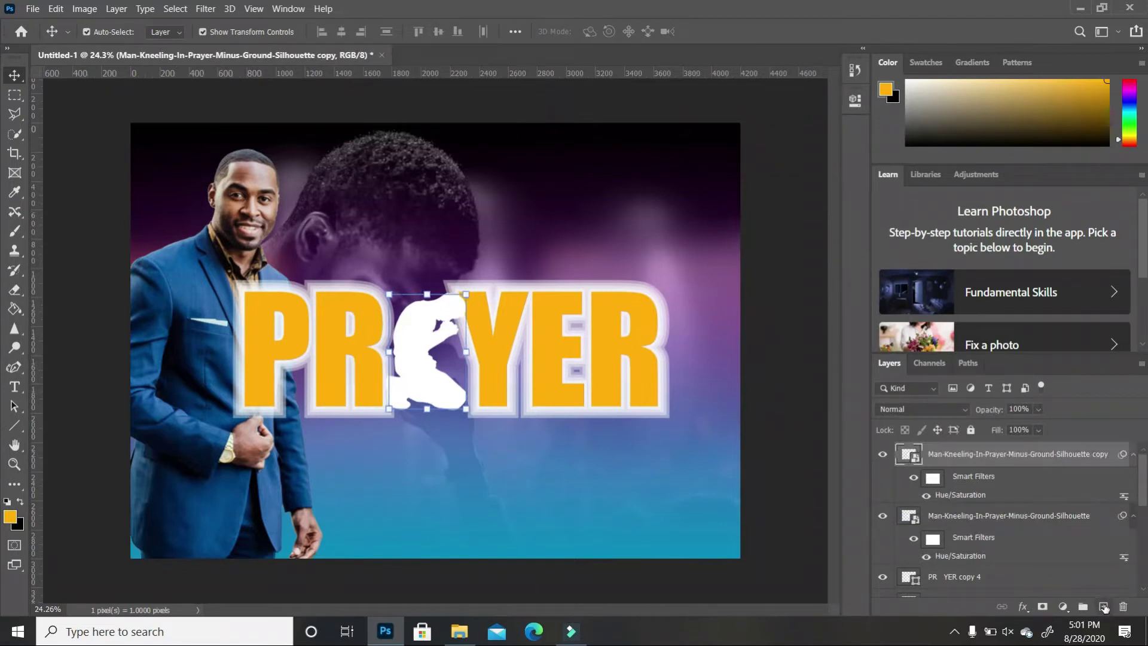
Add an empty Layer 2 on top and set the foreground colour to magenta d216ea.
left_click(1104, 607)
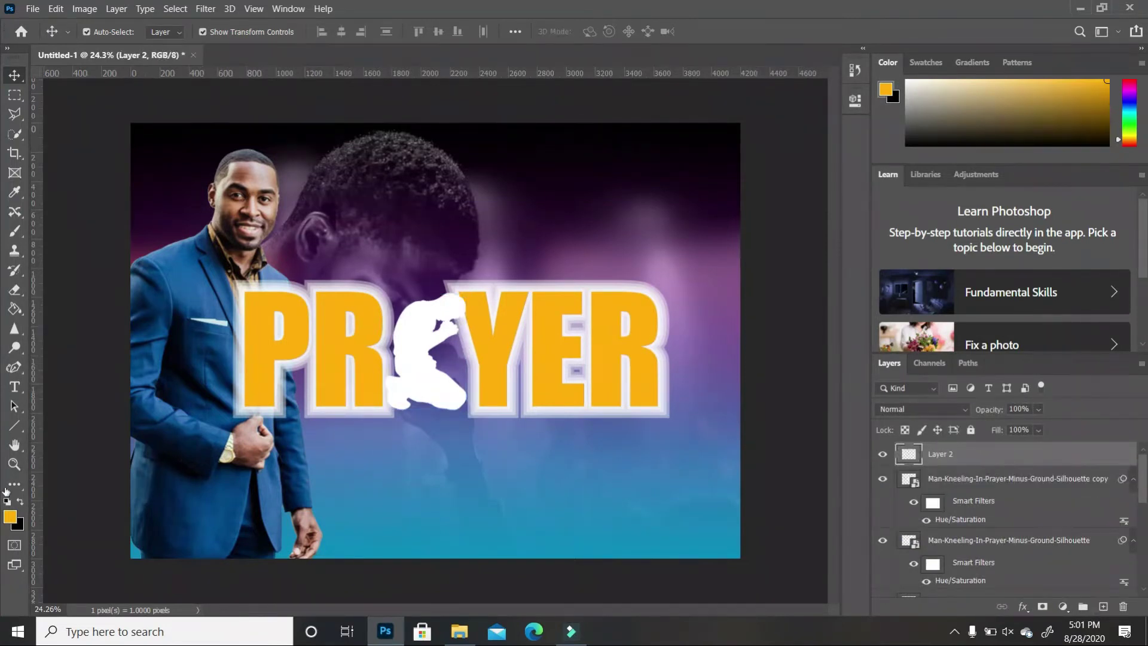
left_click(21, 502)
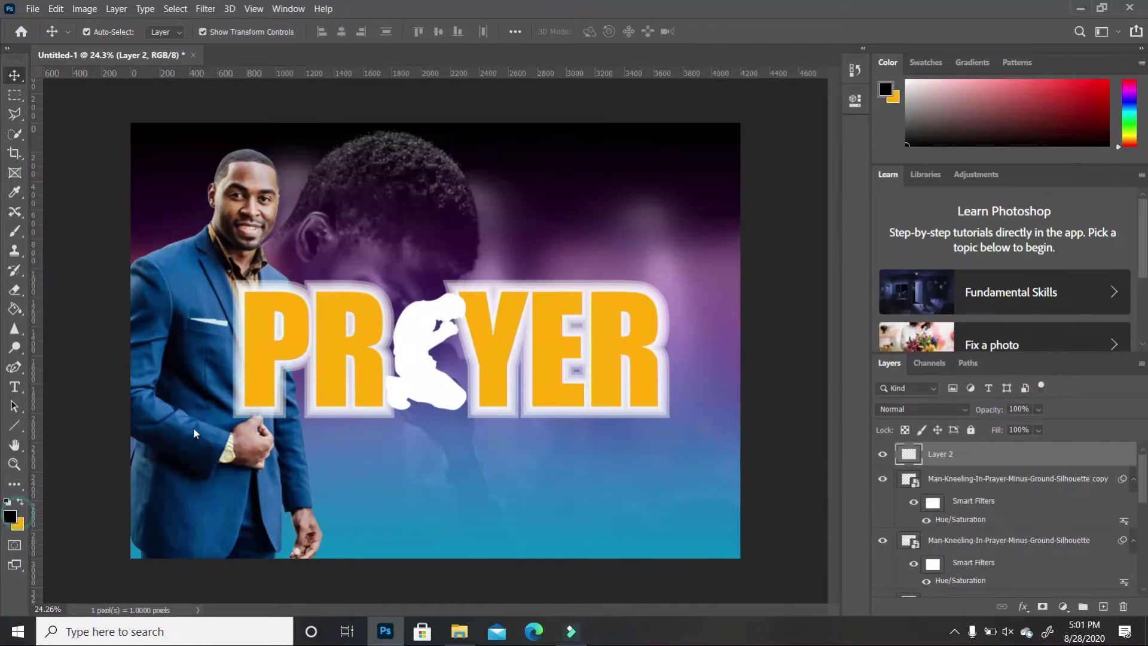
left_click(886, 89)
left_click(909, 128)
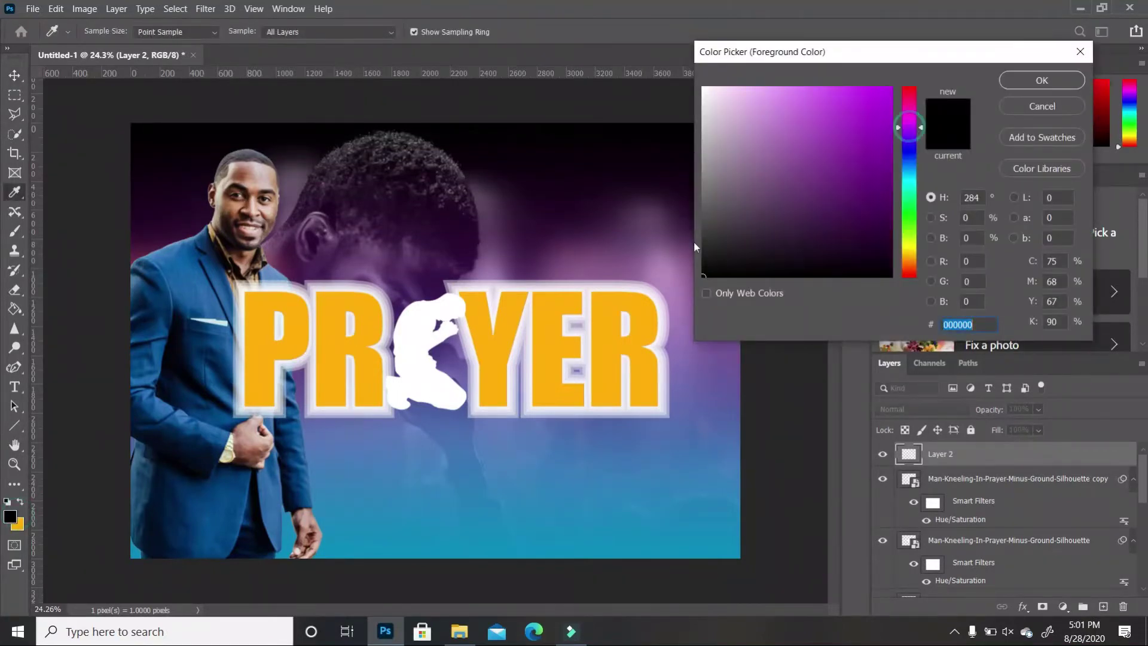
left_click(877, 104)
left_click(600, 250)
left_click(877, 103)
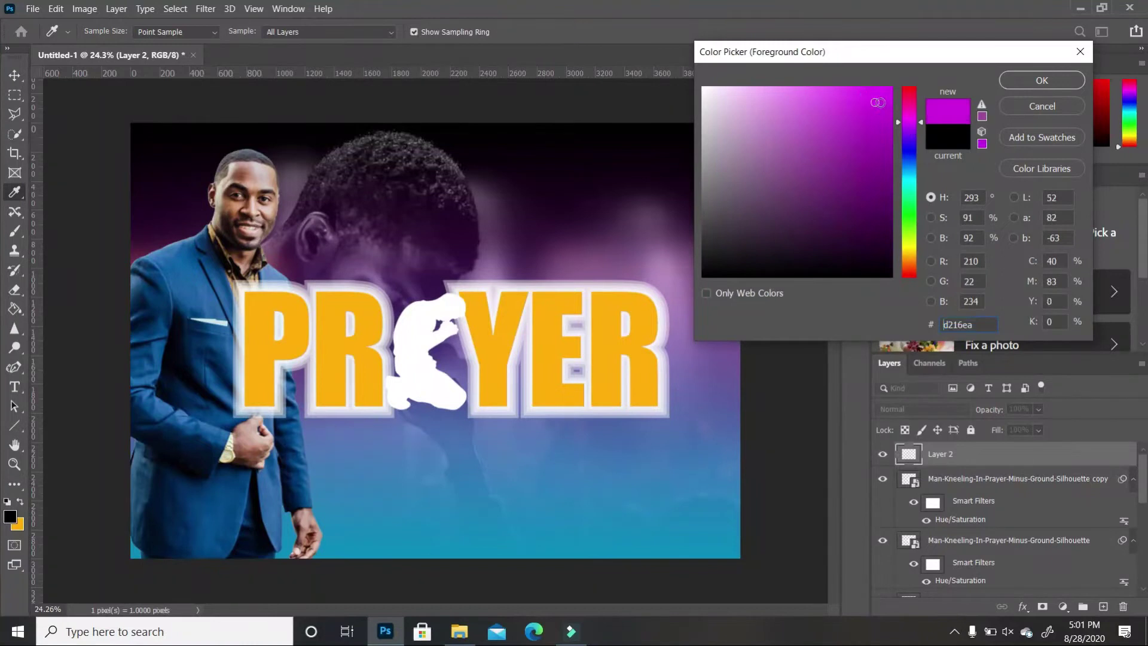
left_click(1058, 80)
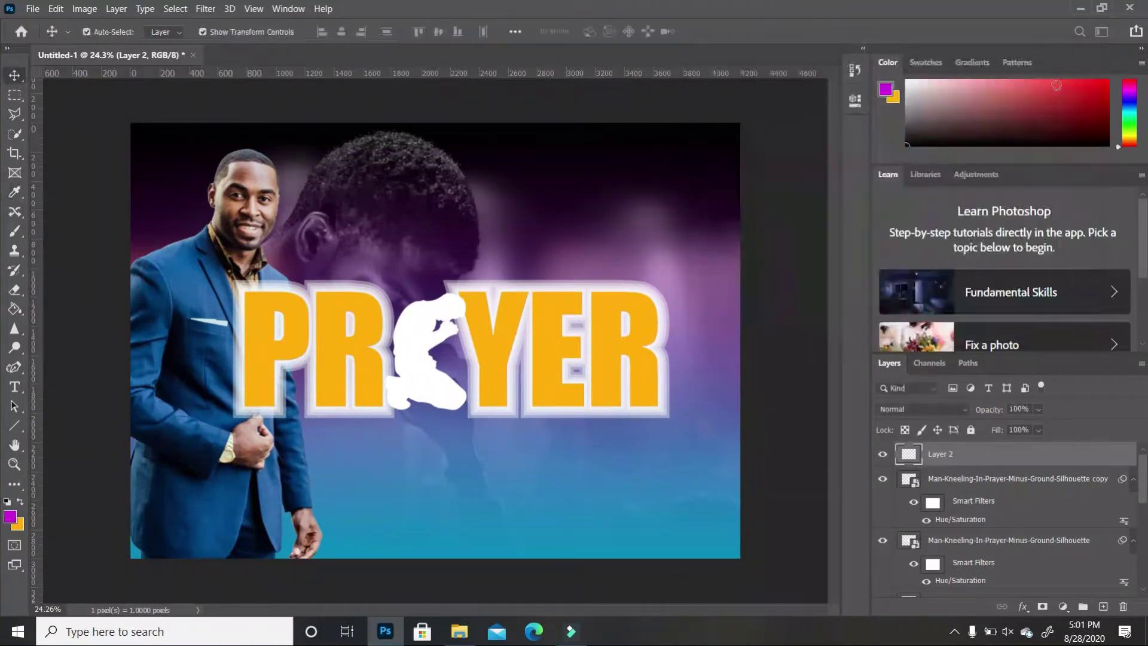
Fill Layer 2 with magenta using the Paint Bucket and clip it to the silhouette copy.
left_click(14, 309)
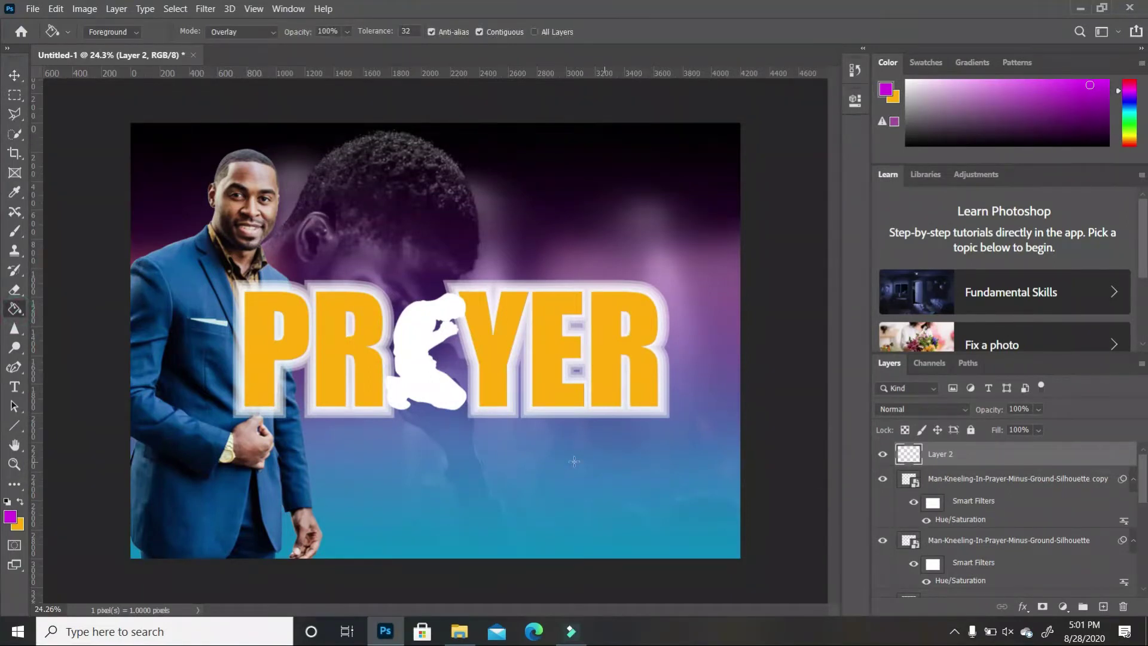
left_click(704, 453)
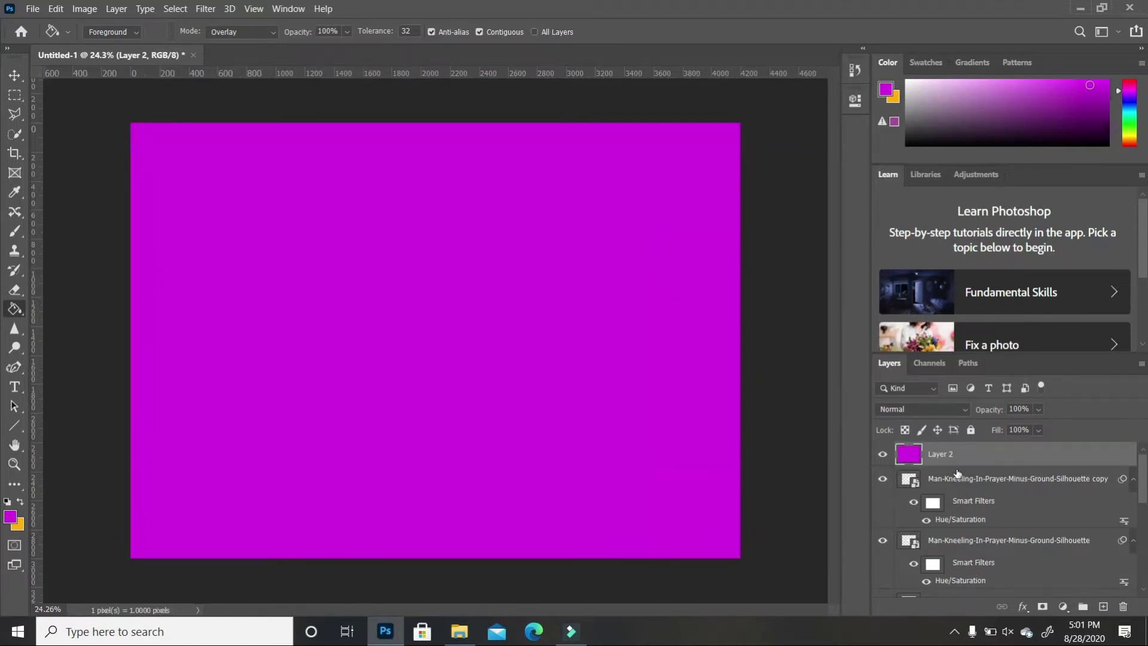
left_click_drag(959, 462, 960, 461)
left_click(959, 460, "alt")
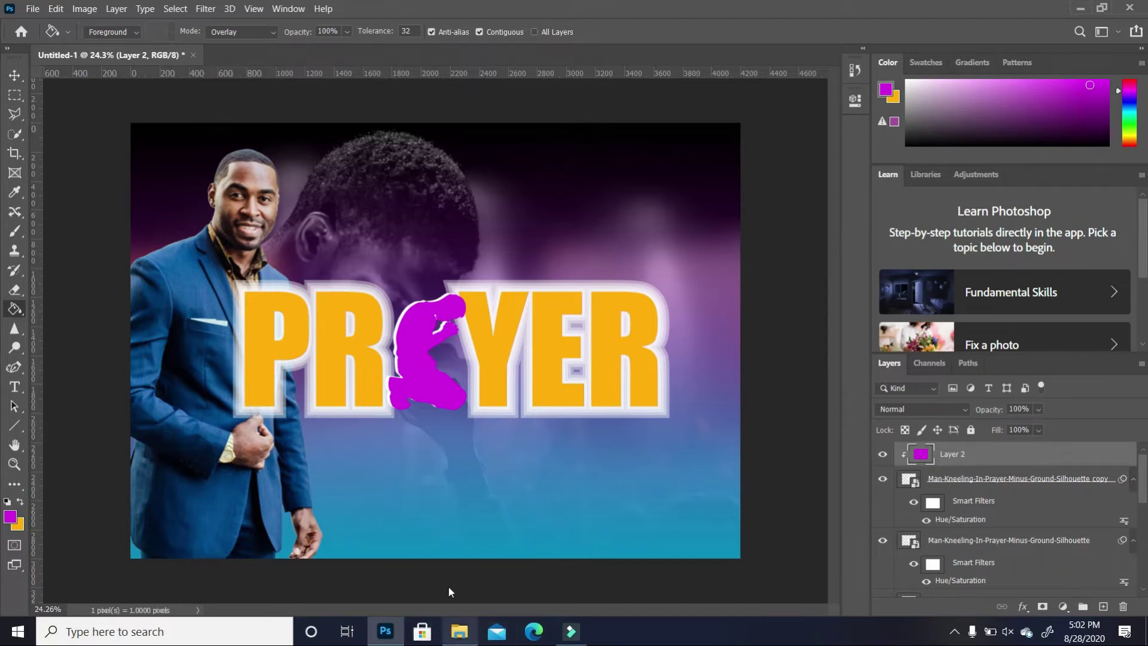
left_click(14, 386)
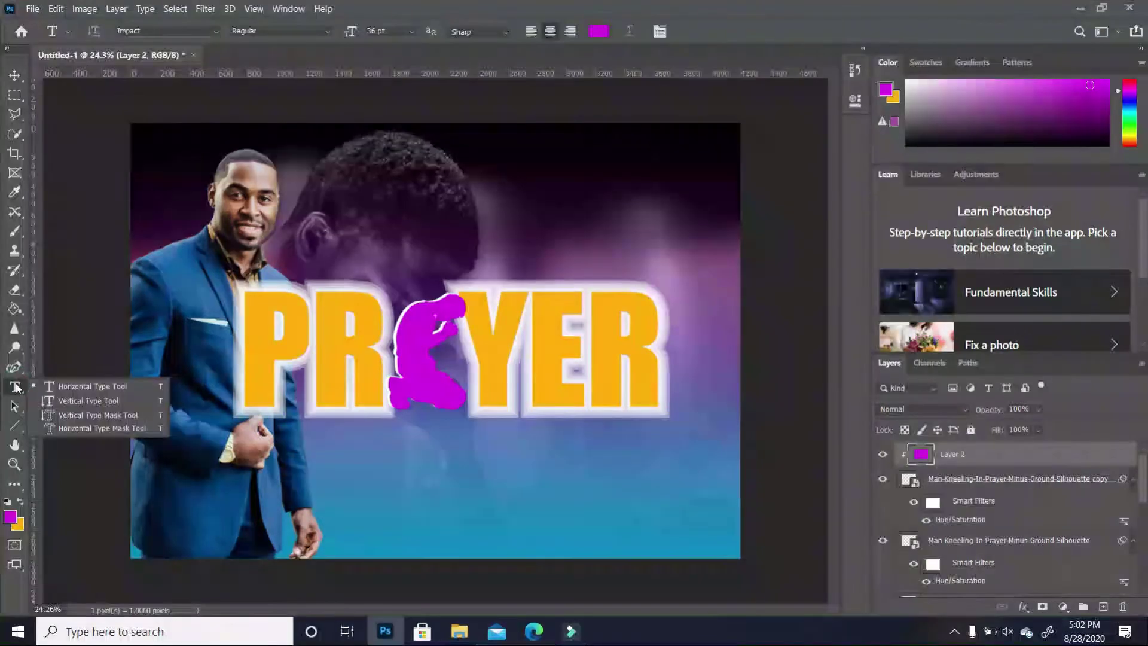
Type 'NIGHT OF' in white below PRAYER and select the text.
left_click(75, 388)
left_click(6, 501)
left_click(21, 500)
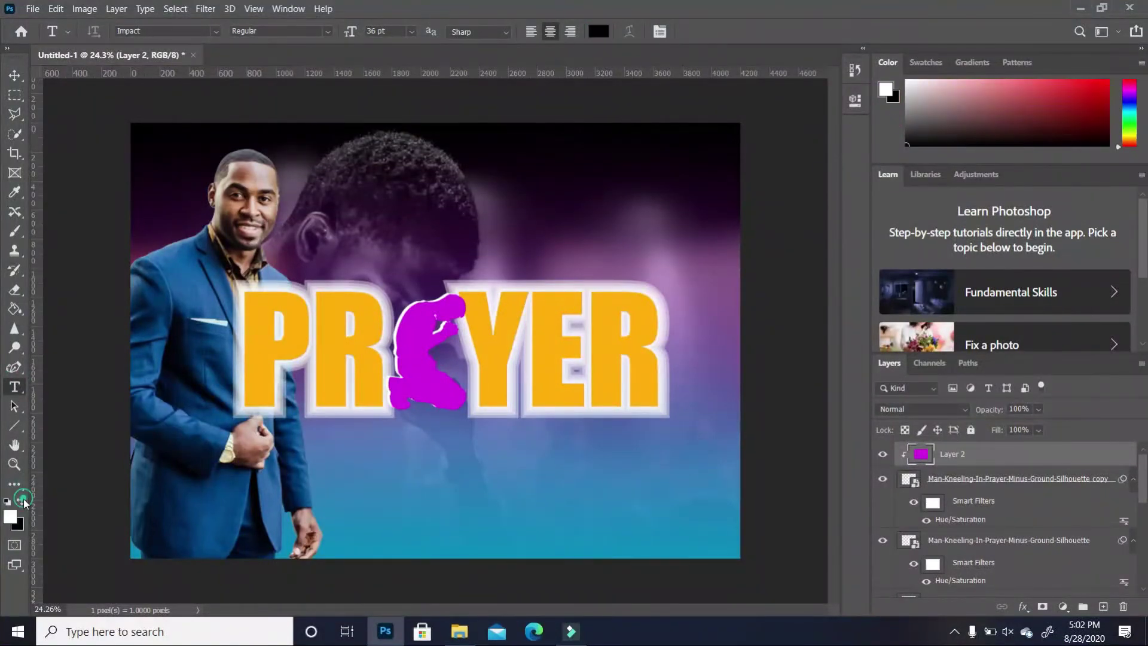
left_click(403, 520)
type("NIGHT OF")
left_click_drag(335, 503, 470, 495)
key("shift+Left")
key("shift+Left")
key("shift+Left")
key("shift+Left")
key("shift+Left")
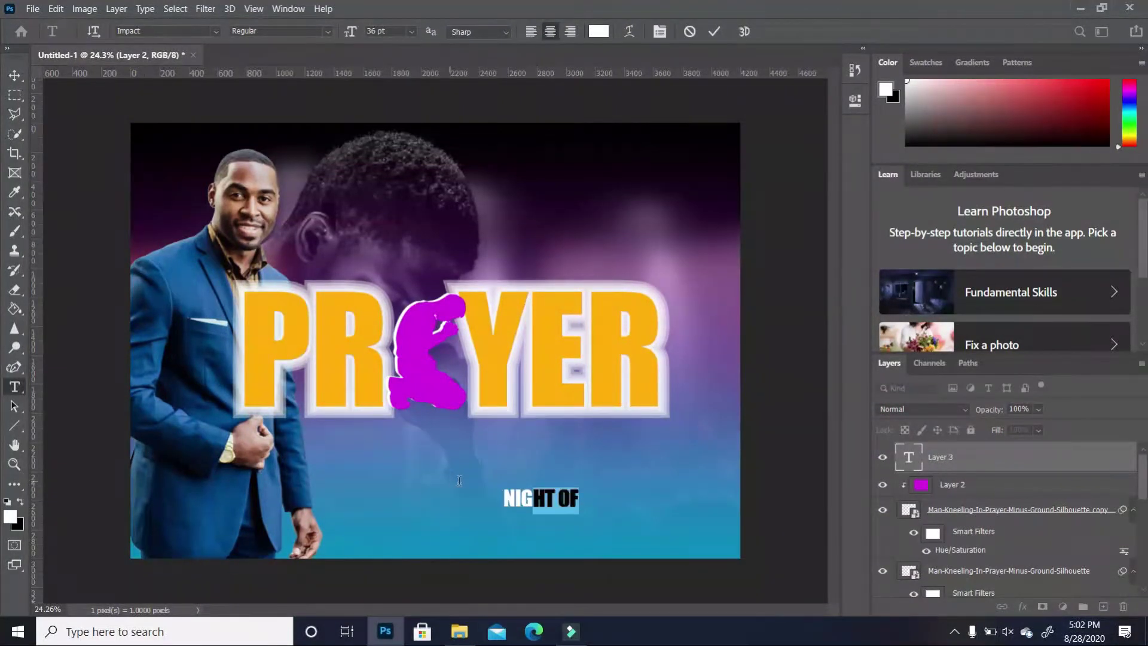
key("shift+Left")
key("shift+Left")
key("shift+Left")
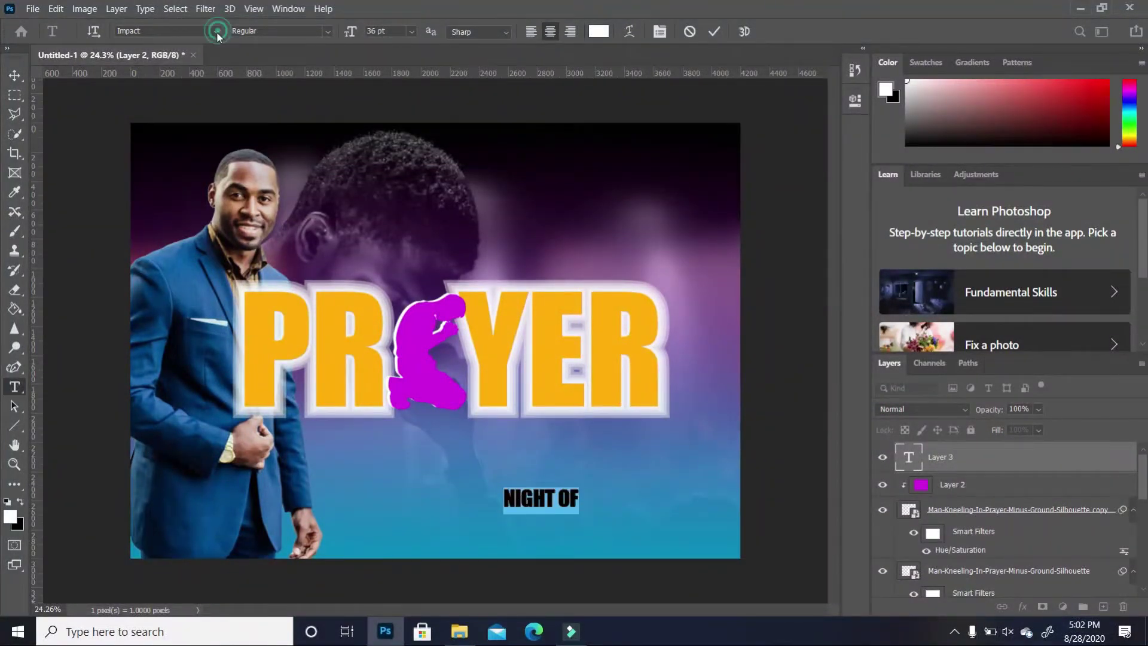
Set the text in Scriptina and turn off all caps so it reads 'Night of'.
left_click(215, 32)
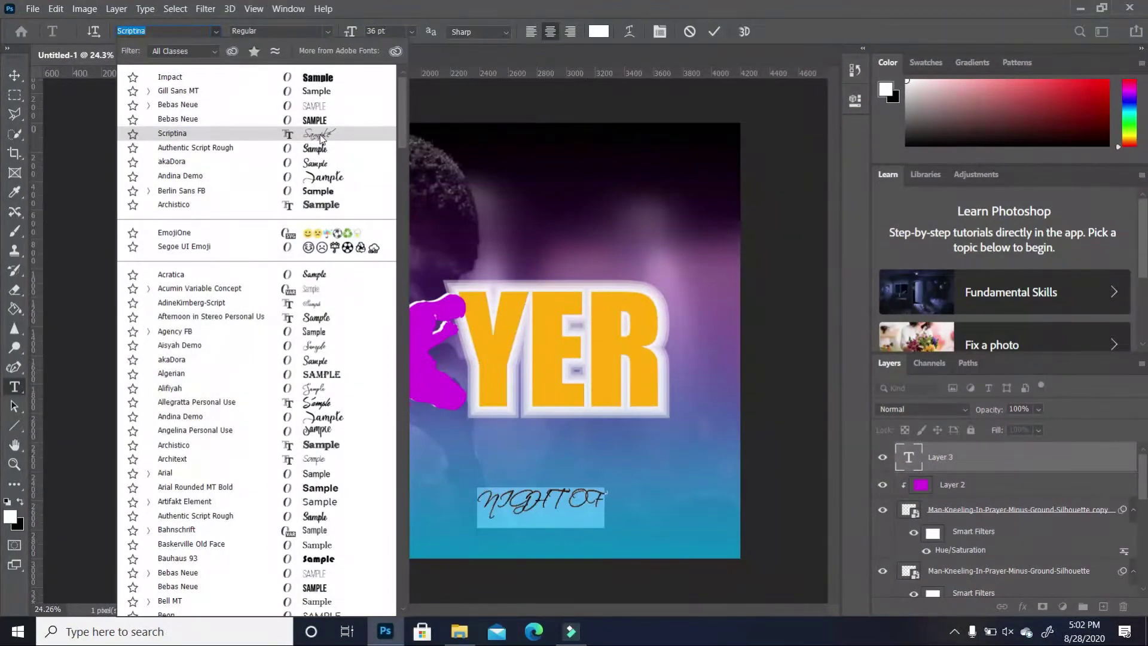
left_click(321, 138)
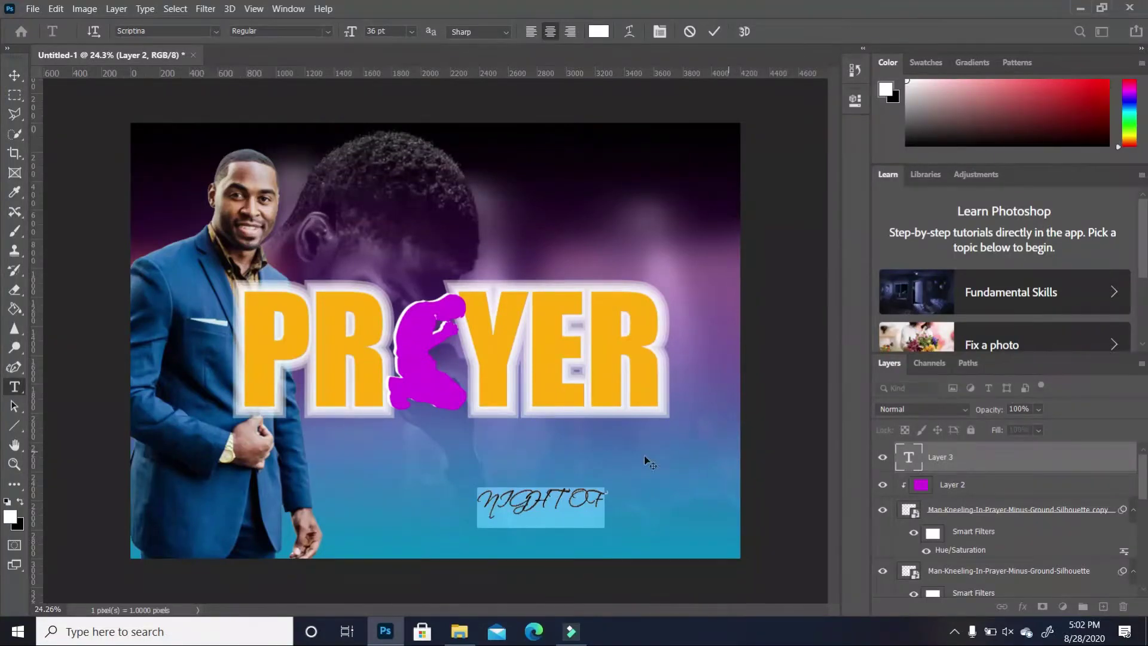
left_click(856, 100)
scroll(761, 256, "down", 5)
scroll(772, 258, "down", 5)
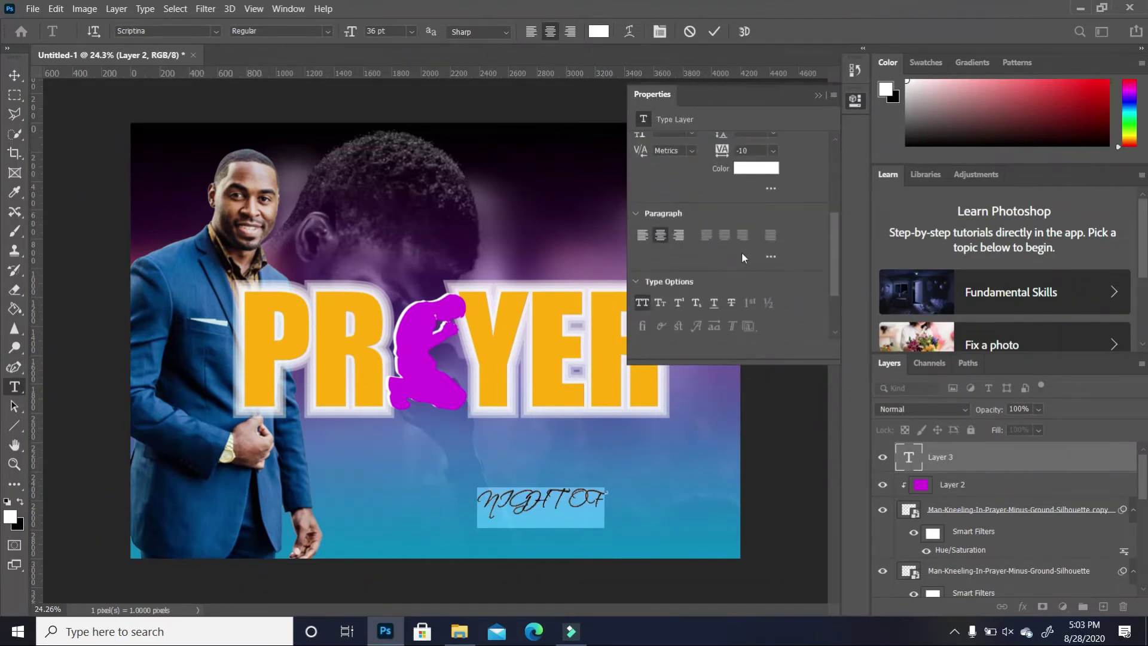
scroll(646, 221, "down", 1)
left_click(644, 216)
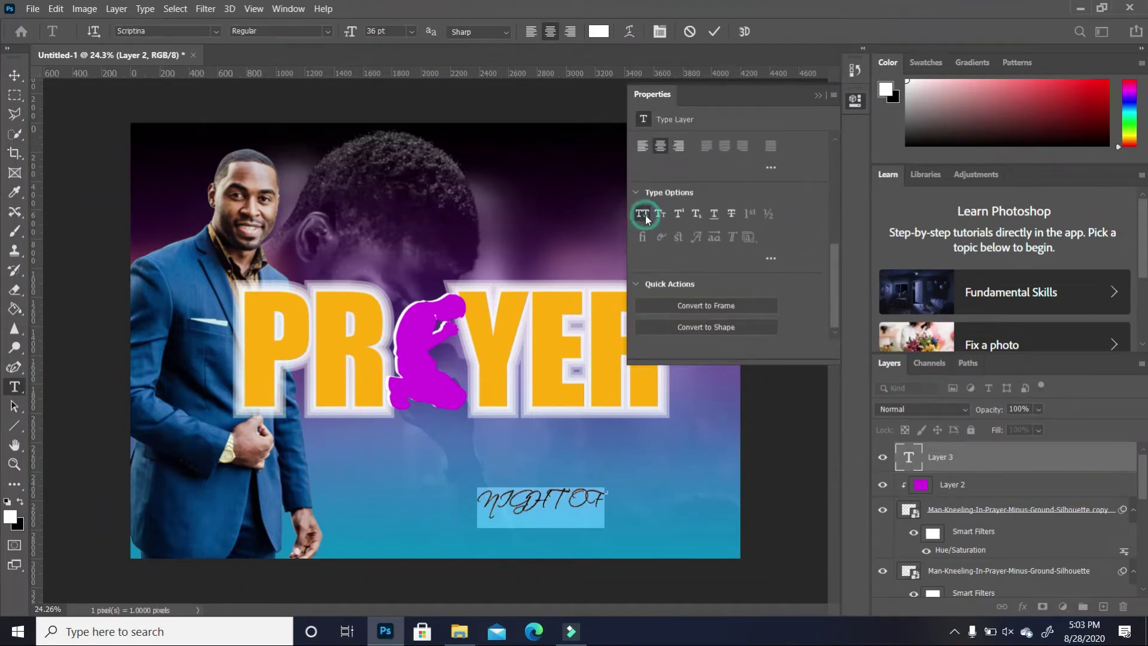
left_click(807, 487)
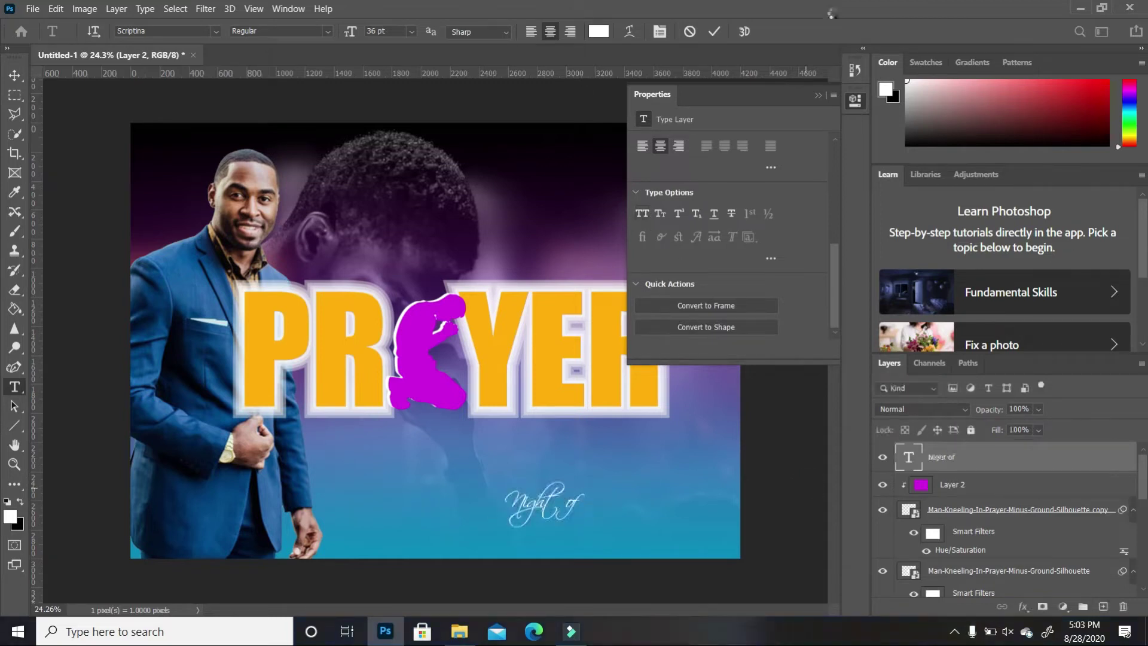
left_click(817, 94)
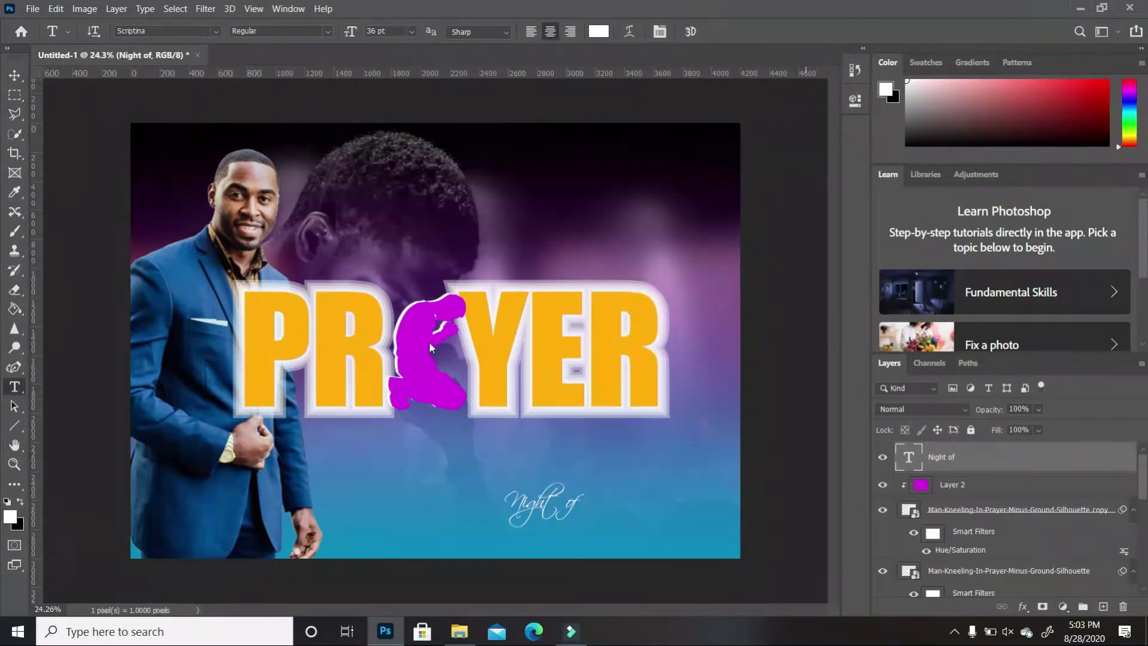
Scale 'Night of' up to about 253% and move it over PRAYER's top right.
left_click(15, 74)
left_click_drag(539, 505, 570, 269)
scroll(1102, 472, "down", 10)
key("Return")
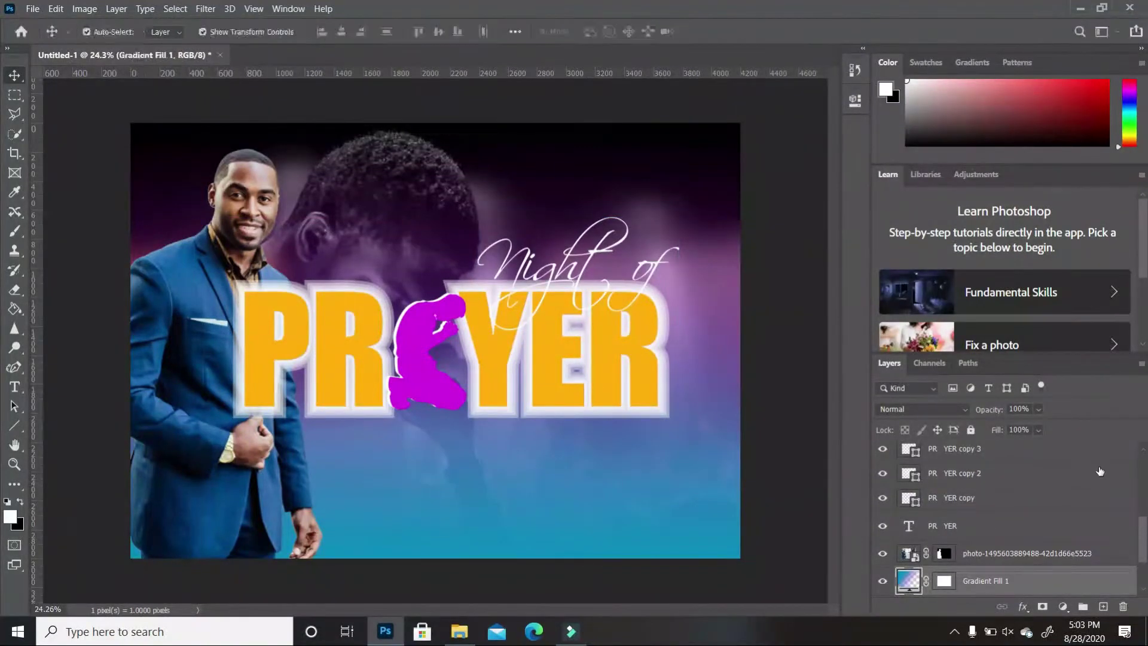
left_click(597, 251)
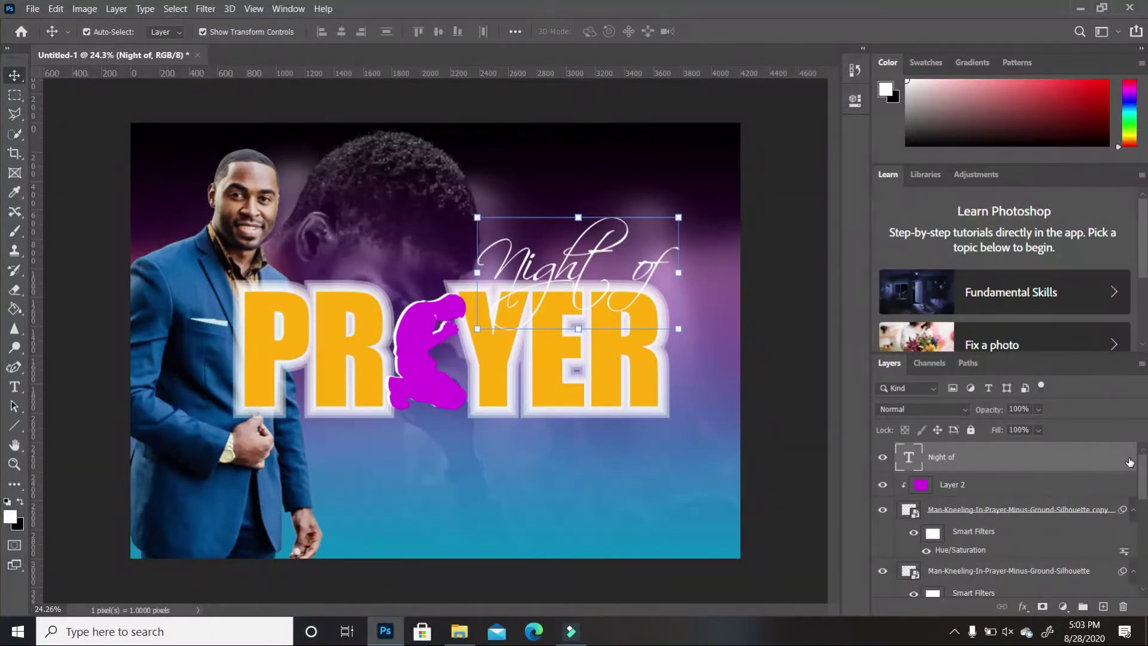
Add a drop shadow to 'Night of' and reduce its spread to 26.
double_click(1130, 462)
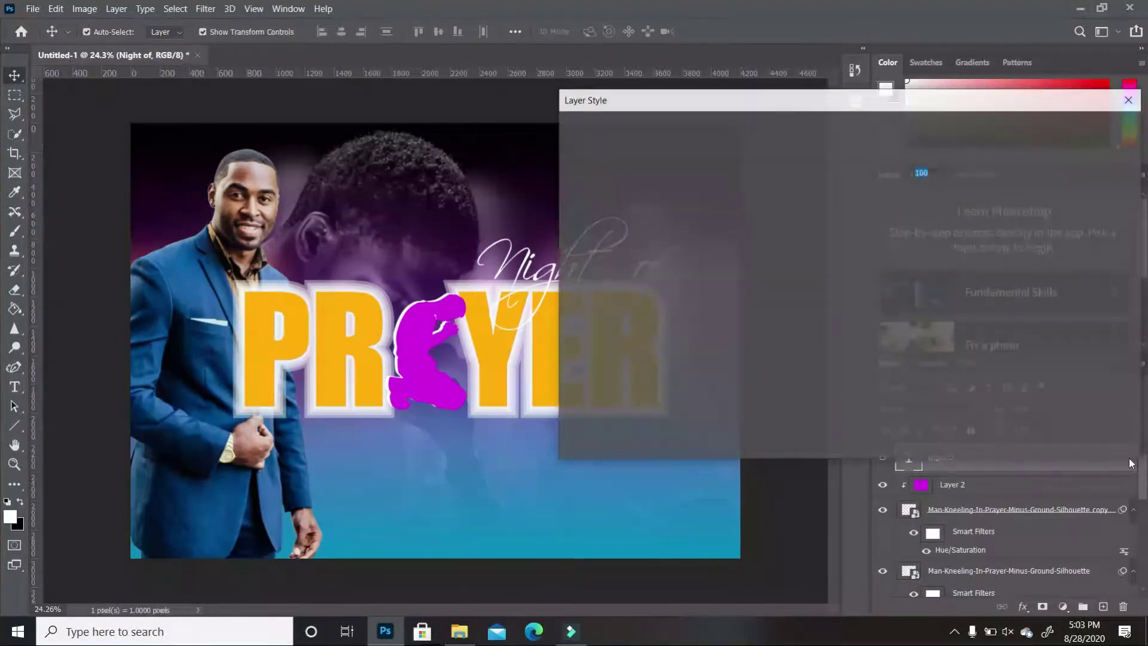
left_click(575, 306)
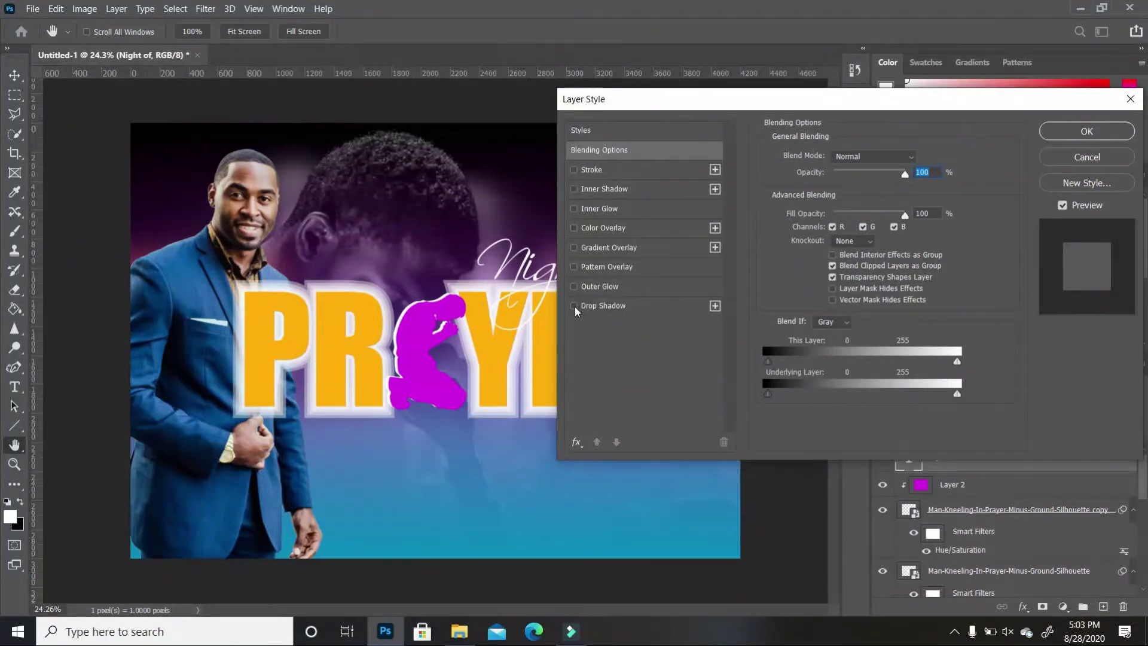
left_click_drag(649, 98, 635, 68)
left_click(613, 275)
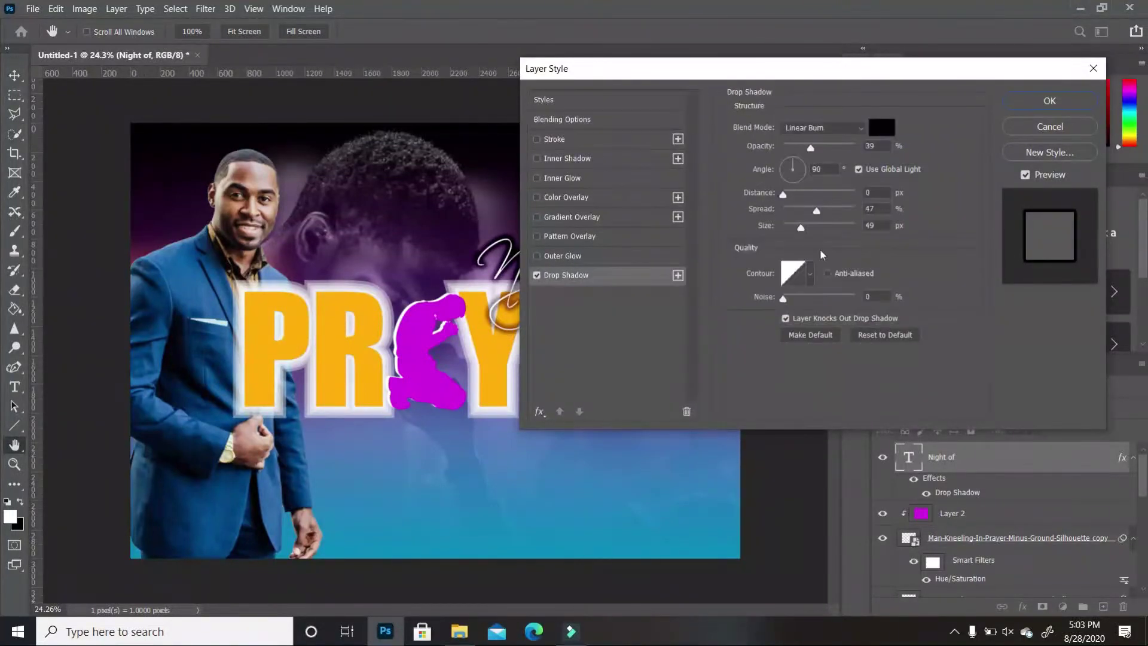
left_click_drag(817, 212, 802, 217)
left_click_drag(755, 77, 574, 192)
left_click(874, 223)
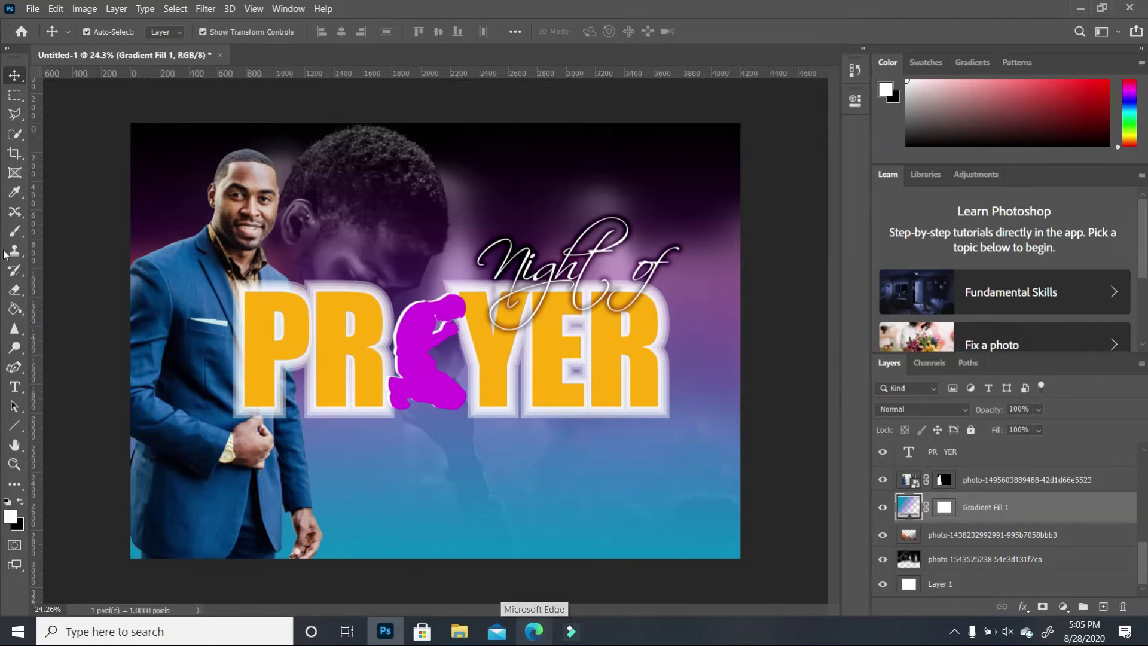
Paste 'FAITH CATHEDRAL CHURCH OF GOD' as a new text layer and select it.
left_click(17, 389)
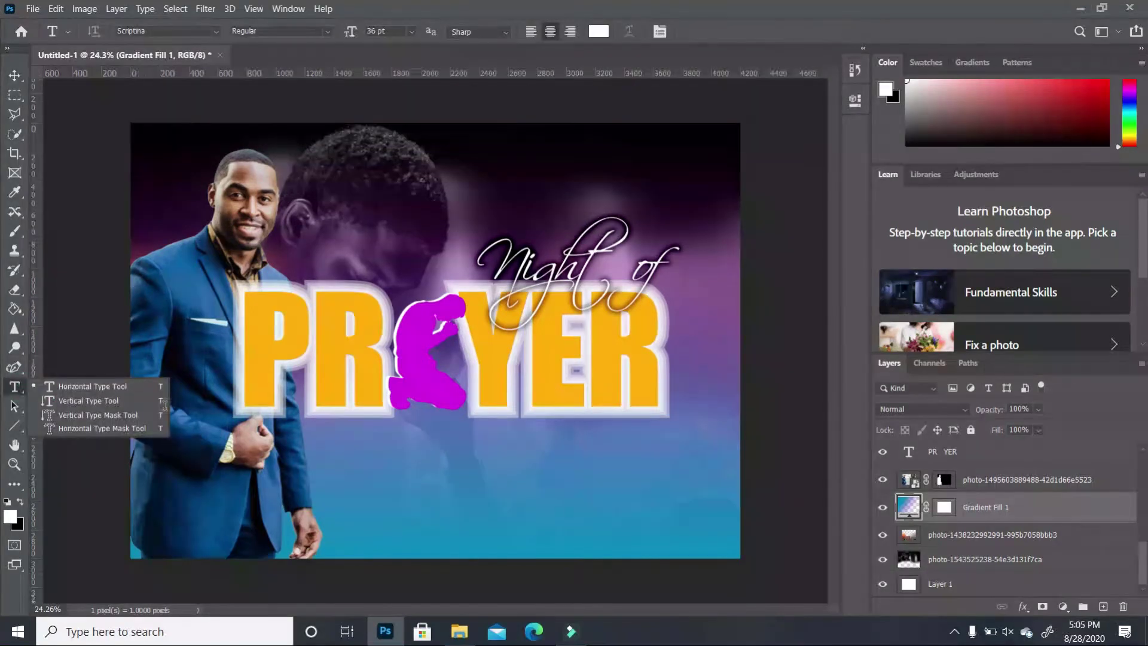
left_click(113, 385)
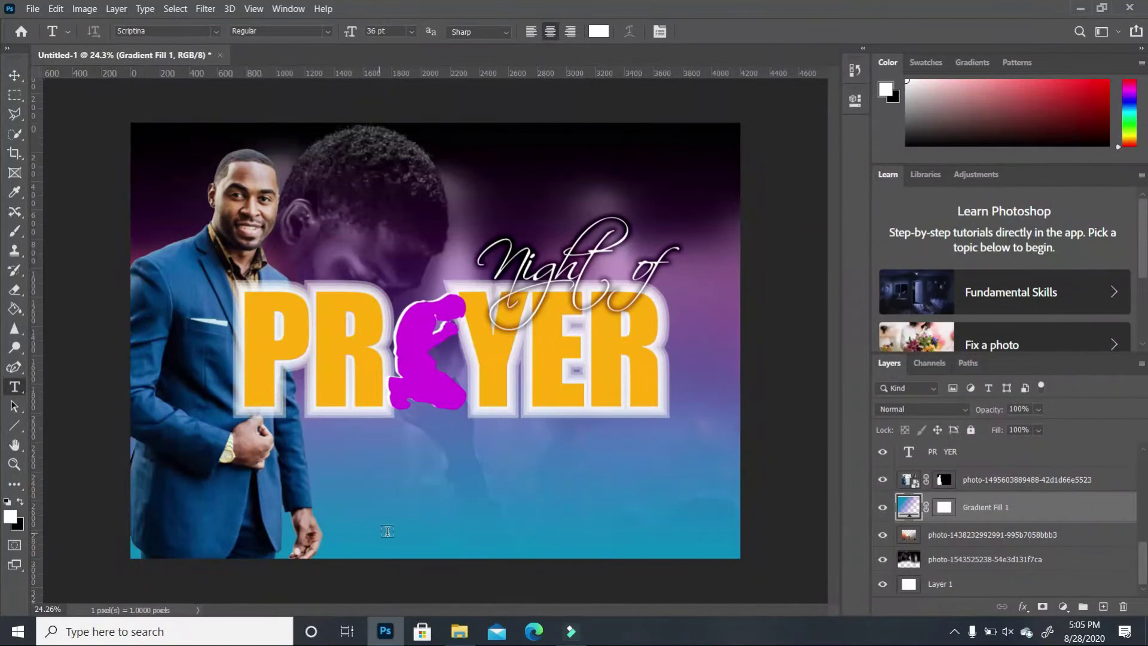
left_click(456, 532)
type("CATHEDRAL CHURCH OF GOD")
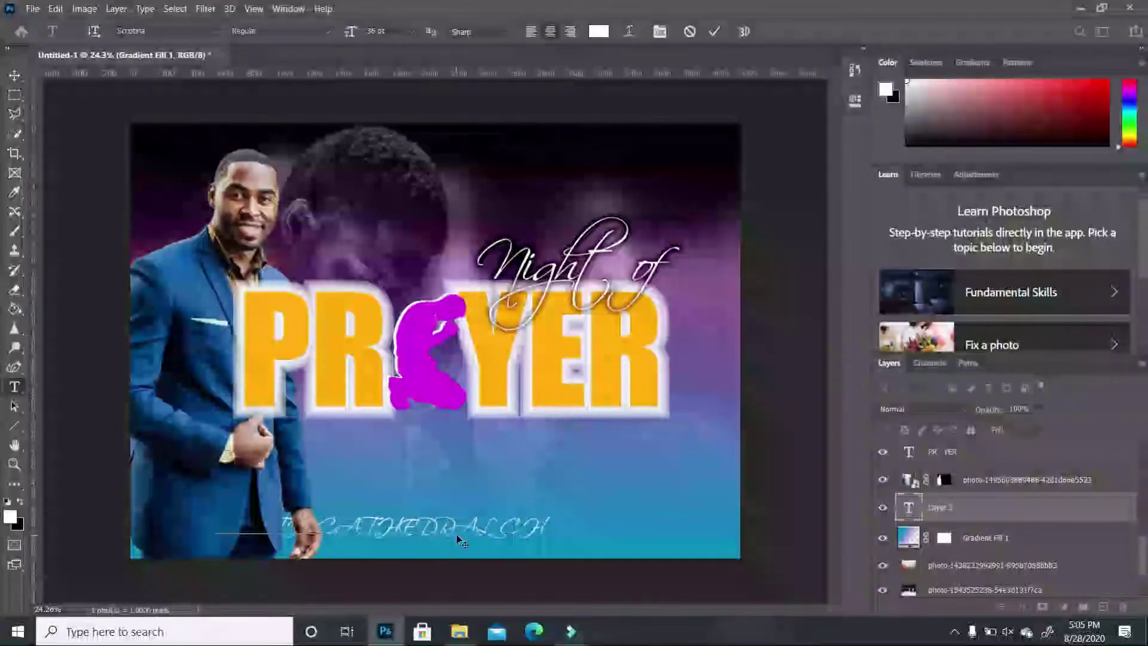
left_click_drag(619, 524, 74, 519)
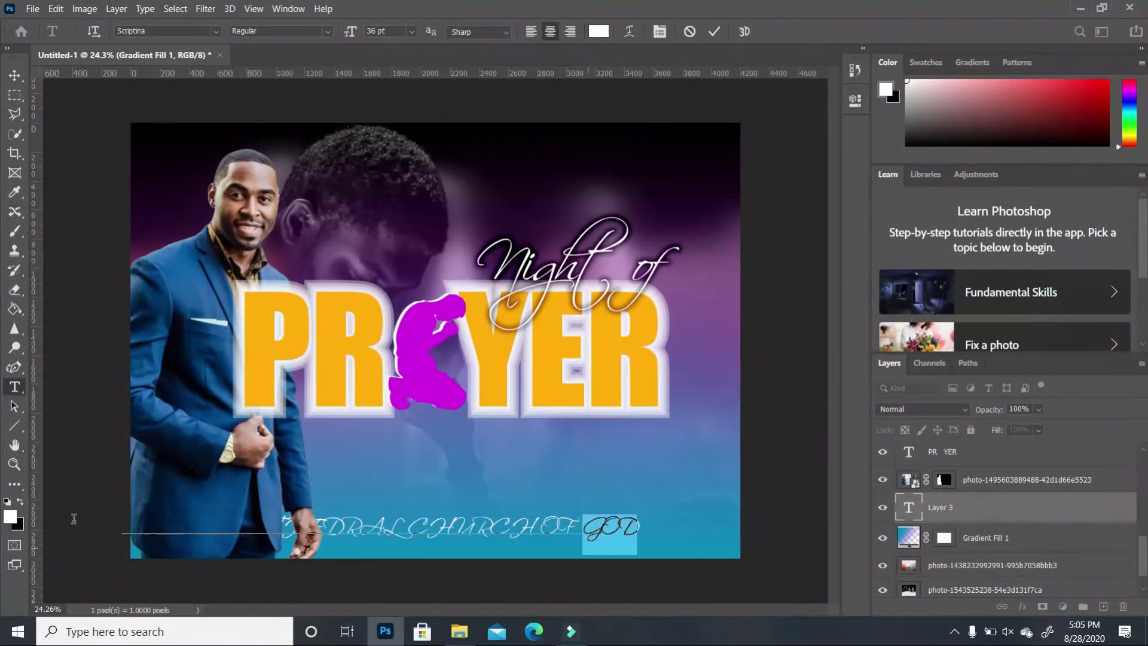
Set the church name in Gill Sans MT, move it to the top, and duplicate the layer.
left_click(216, 33)
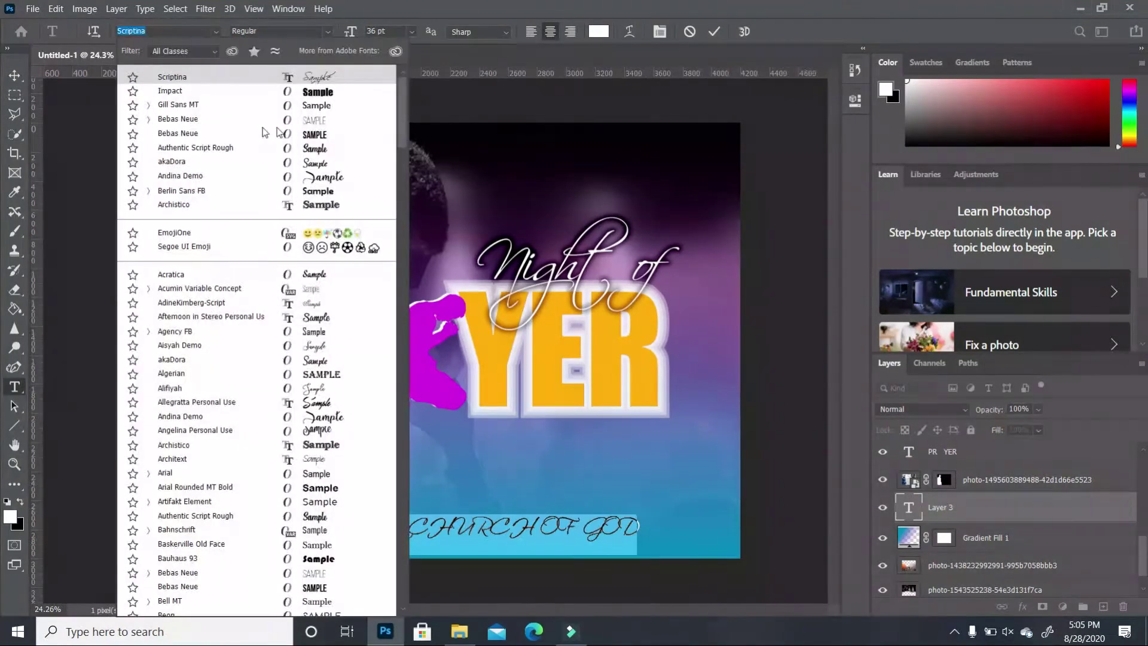
left_click(319, 105)
left_click_drag(531, 531, 507, 142)
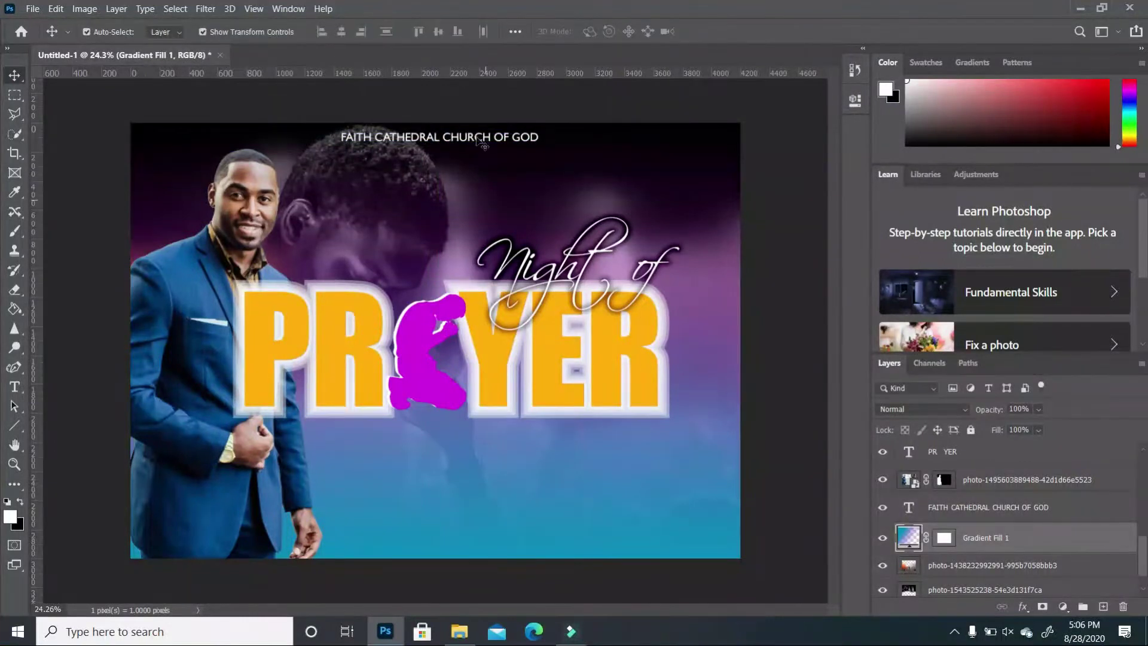
left_click_drag(1047, 513, 1104, 604)
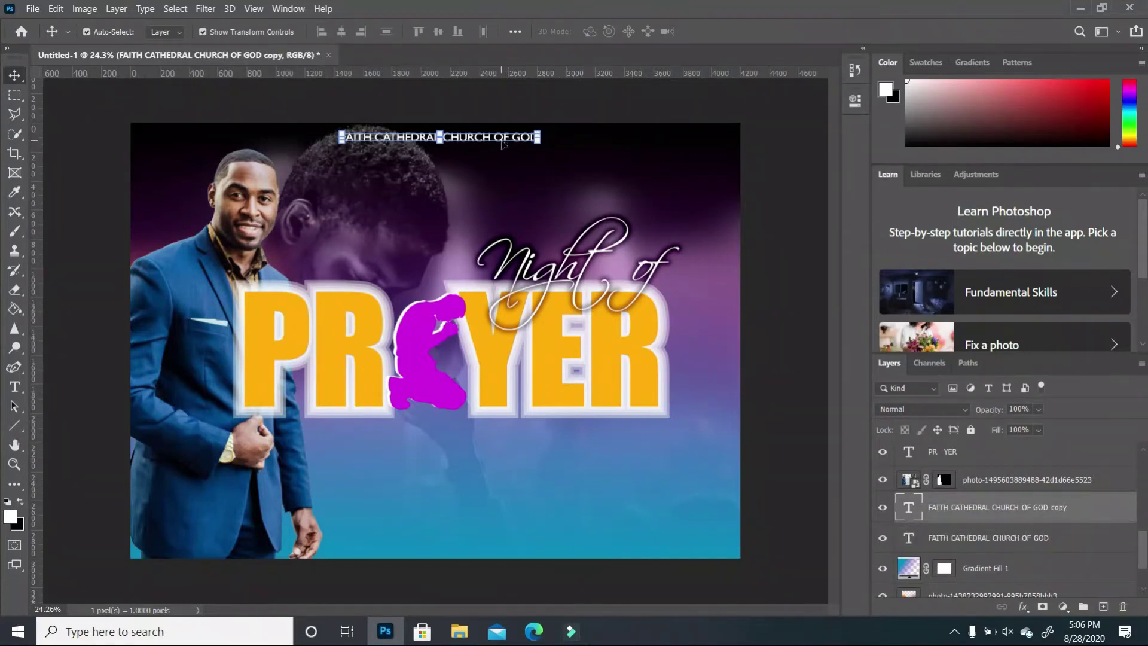
Move the copy just below the church name and replace its text with PRESENTS.
left_click_drag(502, 143, 502, 167)
left_click(15, 387)
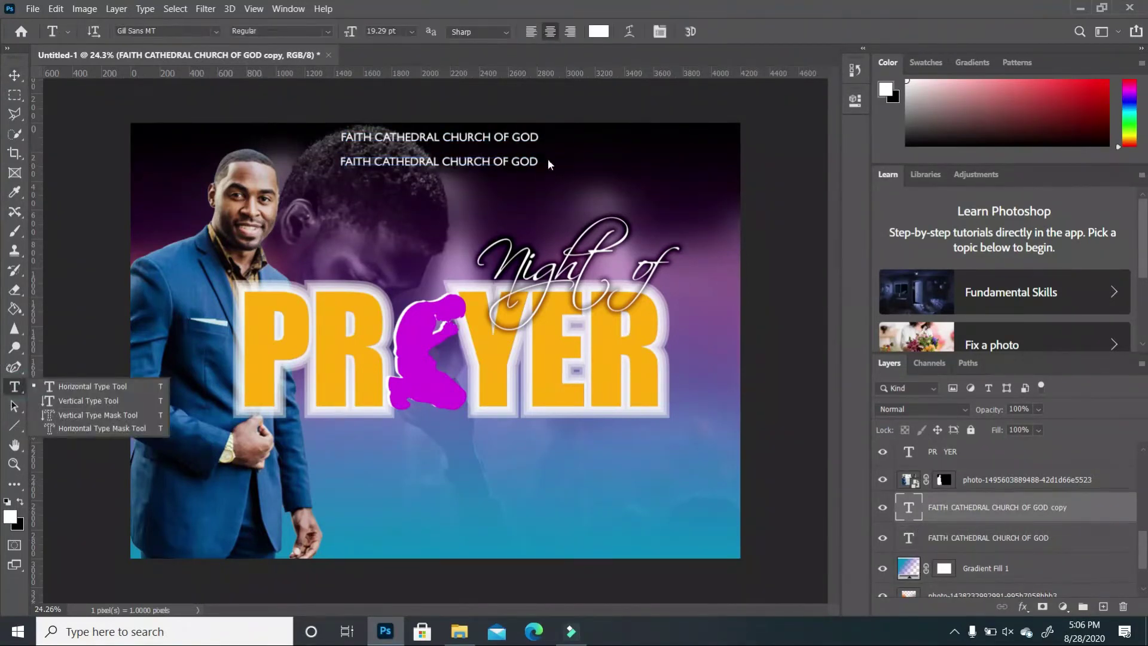
triple_click(537, 160)
type("PRESENTS")
Set PRESENTS in Lucida Sans and scale it down to about 69%.
double_click(438, 162)
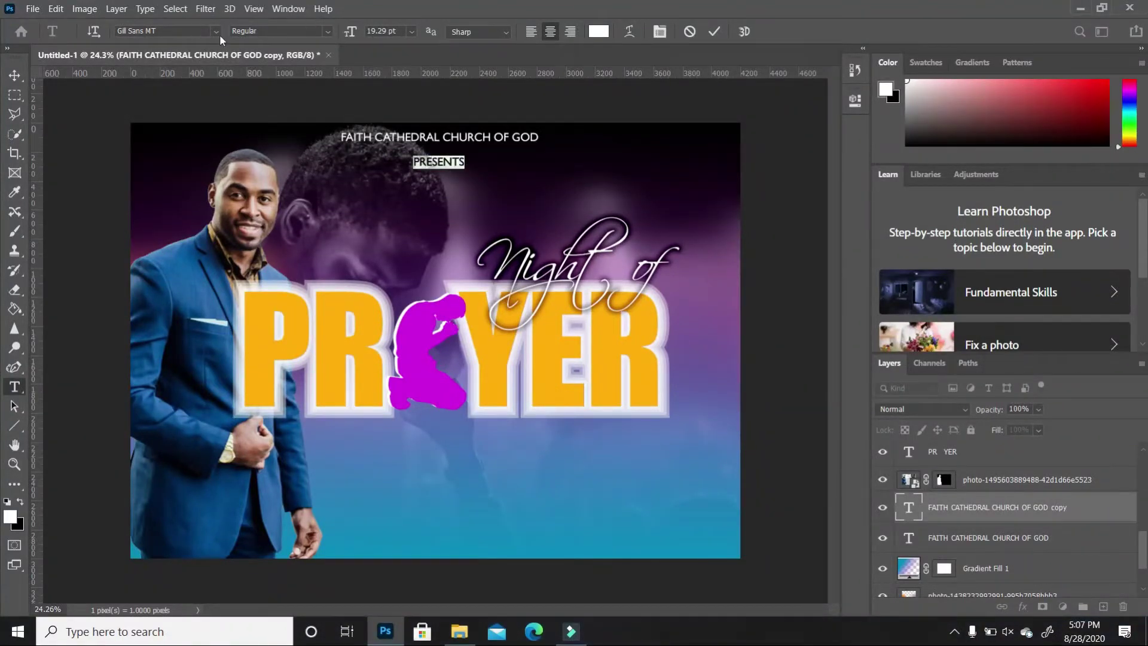
left_click(216, 31)
scroll(194, 305, "down", 10)
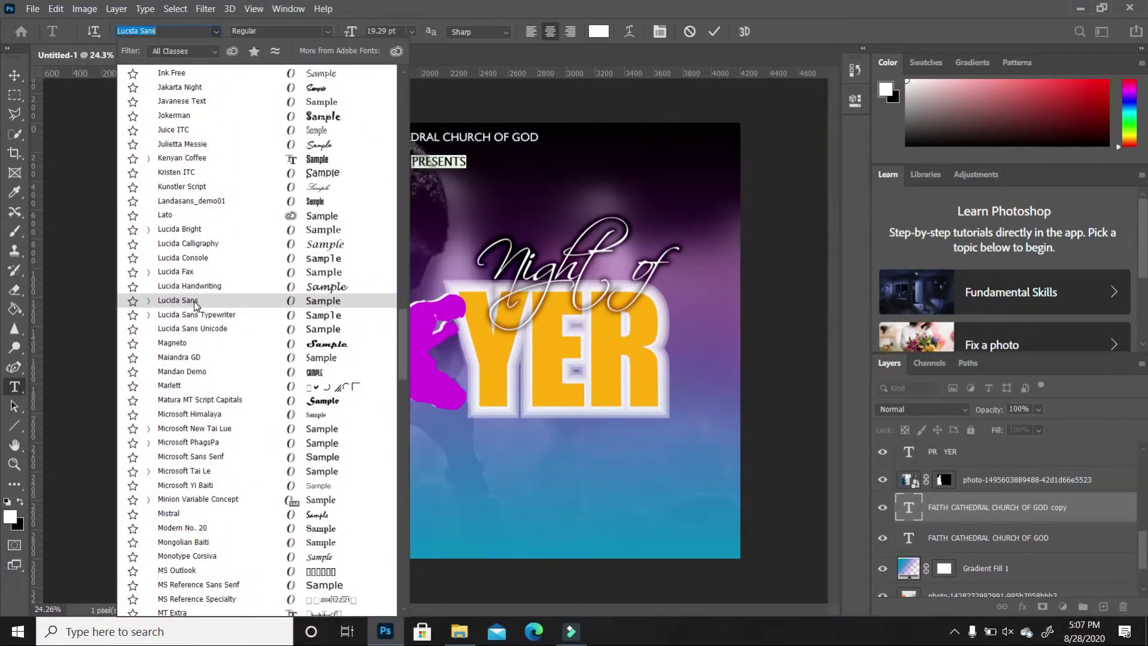
left_click(195, 303)
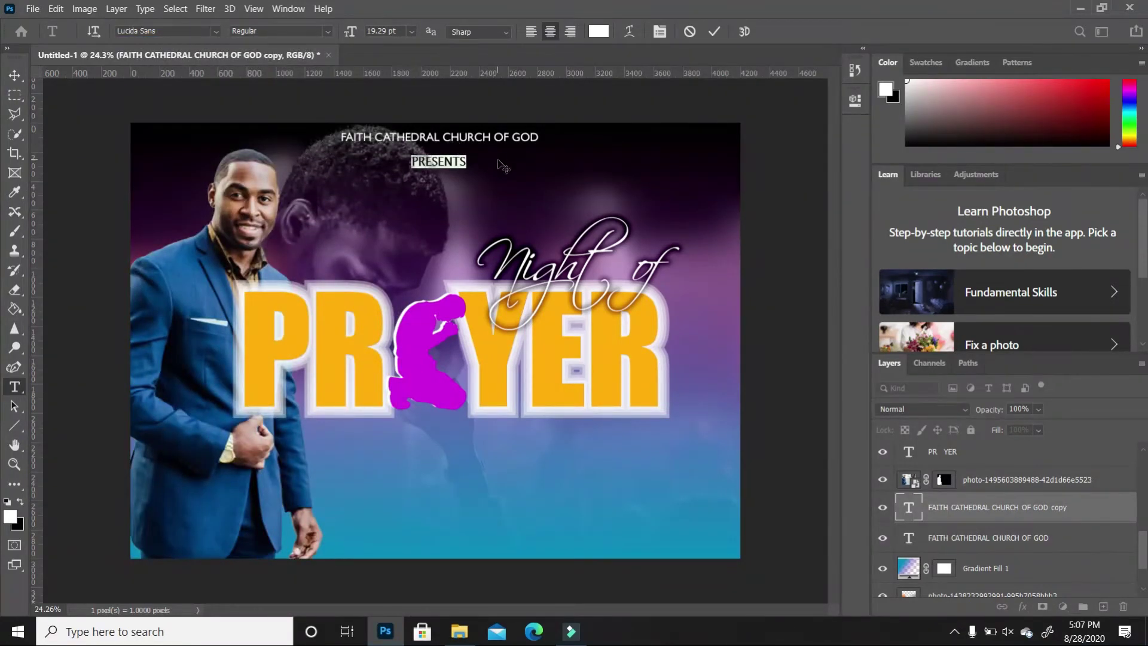
scroll(505, 164, "up", 1)
scroll(480, 135, "up", 2)
left_click_drag(456, 312, 421, 344)
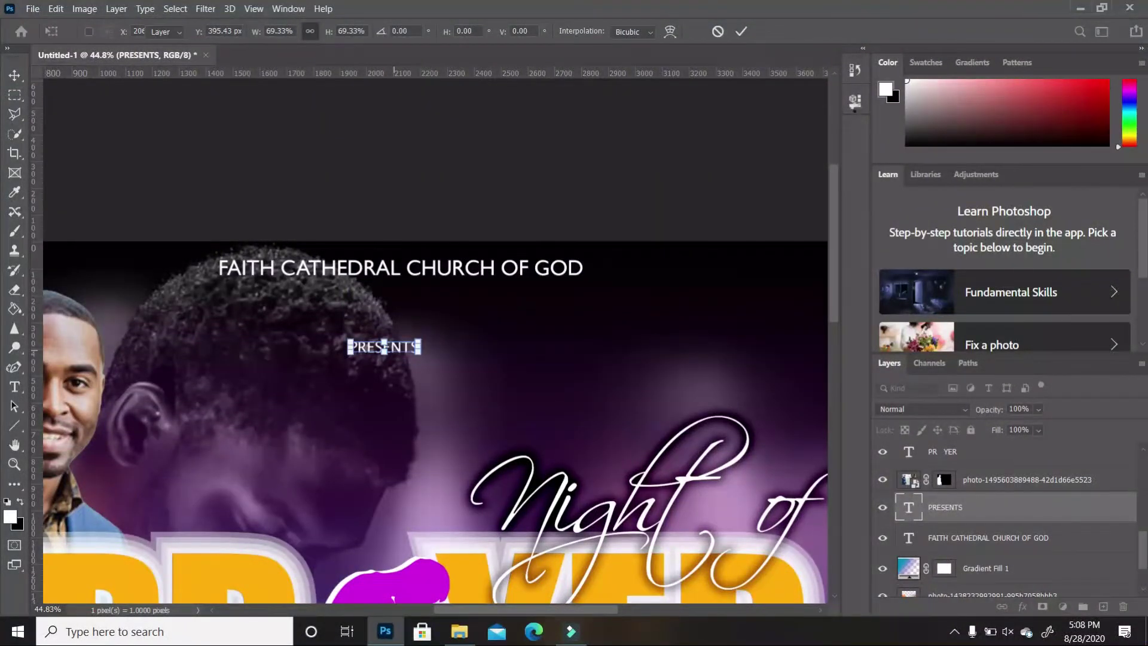
key("Return")
Widen PRESENTS letter spacing to tracking 420 and deselect the layer.
left_click(855, 102)
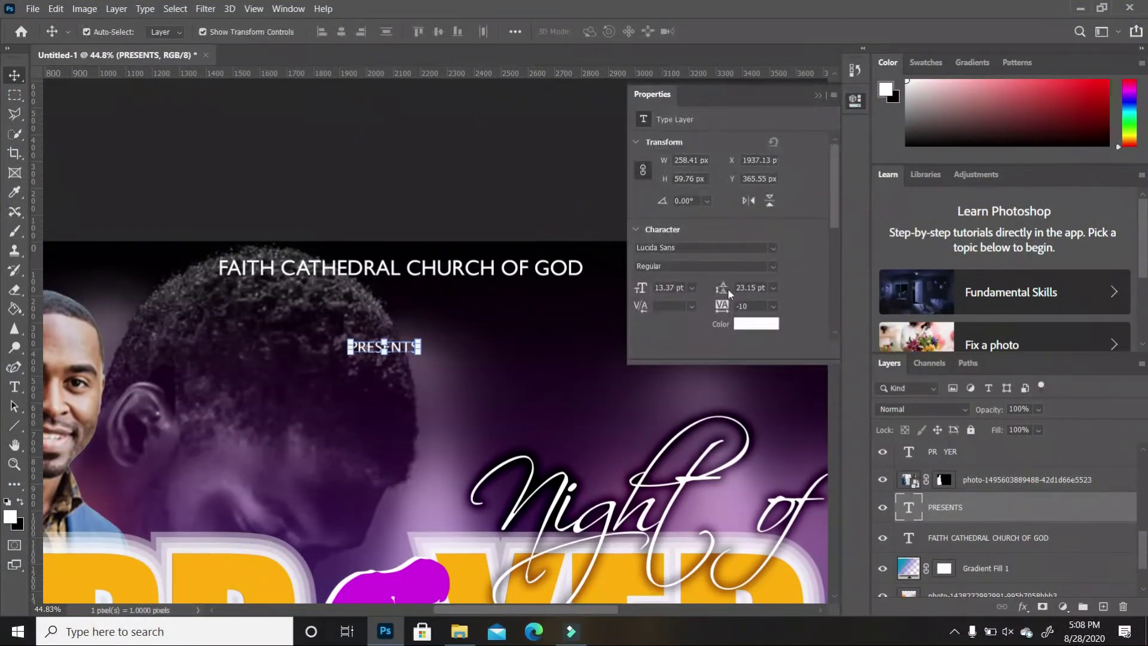
scroll(729, 291, "down", 1)
scroll(728, 291, "down", 2)
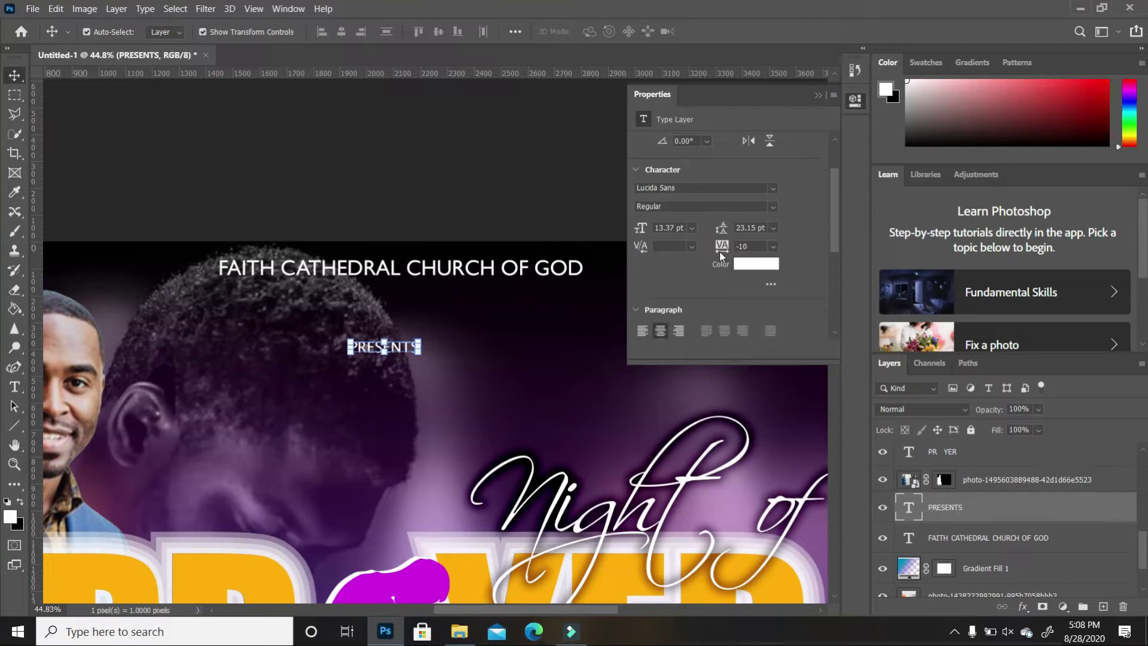
left_click_drag(722, 251, 733, 256)
left_click(423, 352)
scroll(589, 275, "down", 5)
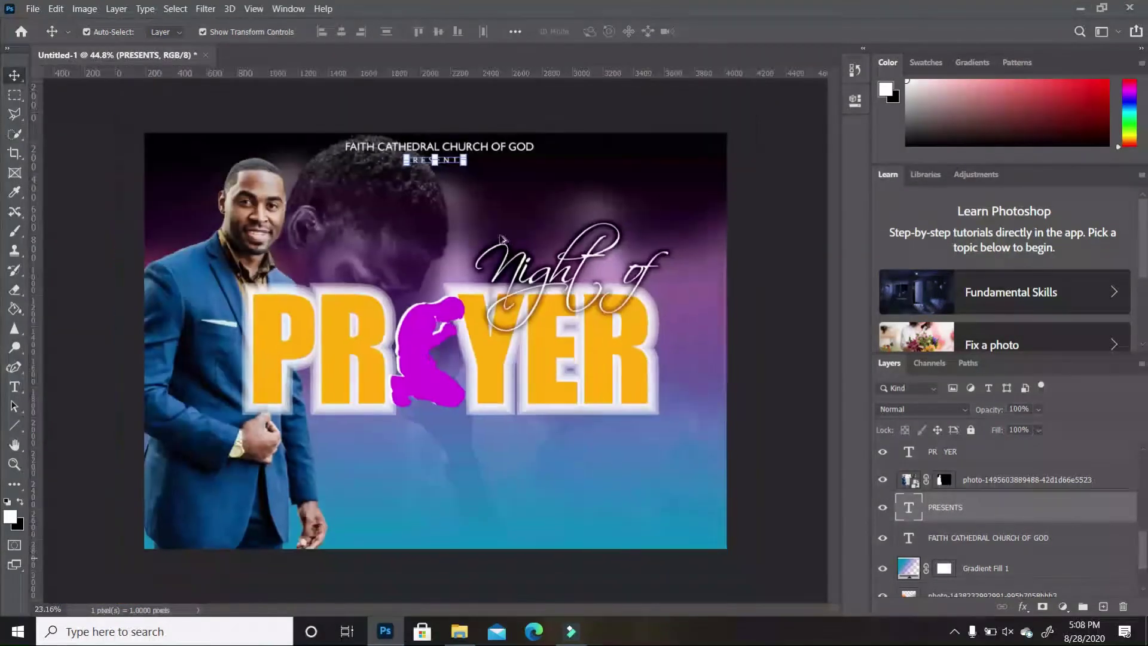
left_click(752, 329)
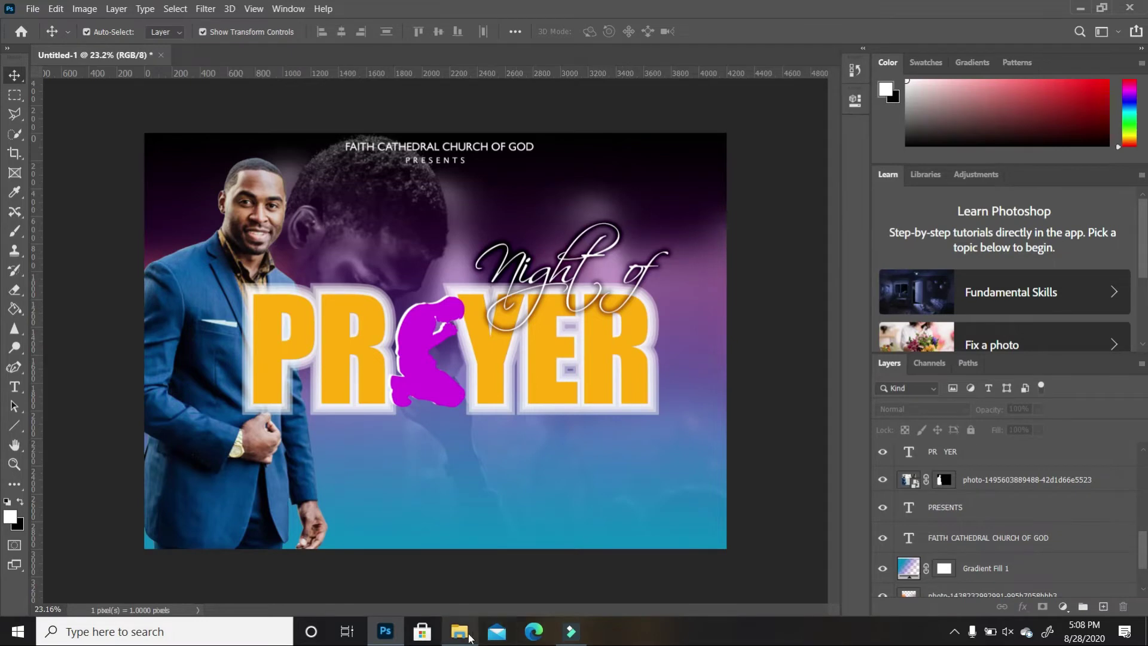
Drag the jcx6aM9Mi cross logo from the TUTORIAL folder onto the flyer's upper right.
left_click(459, 631)
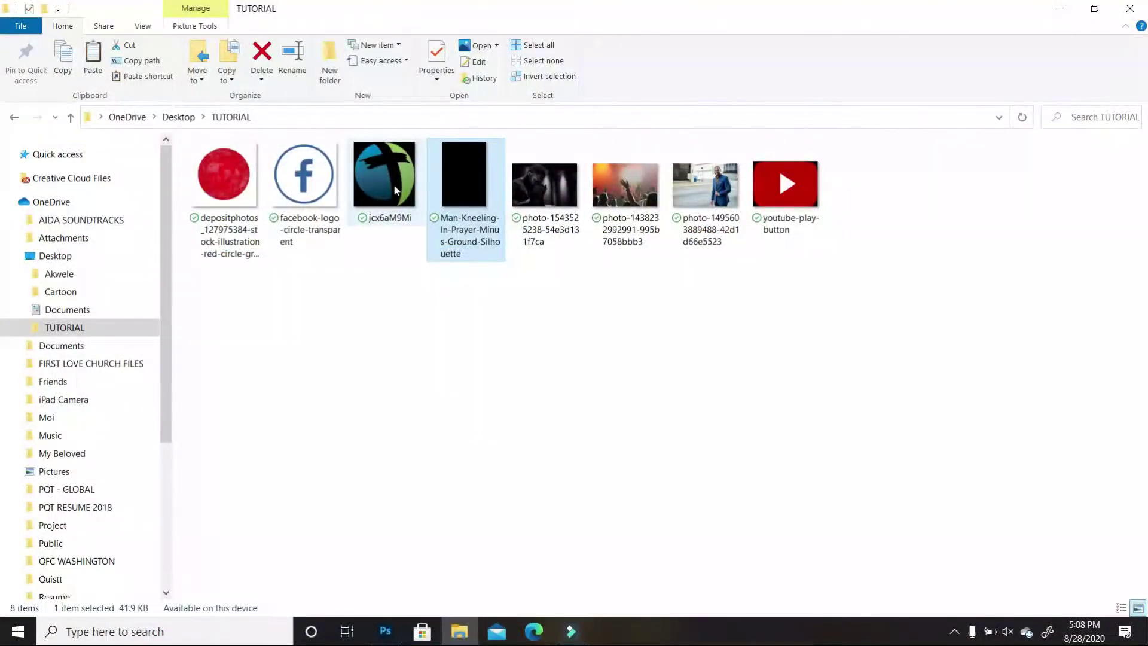
left_click_drag(393, 638, 667, 234)
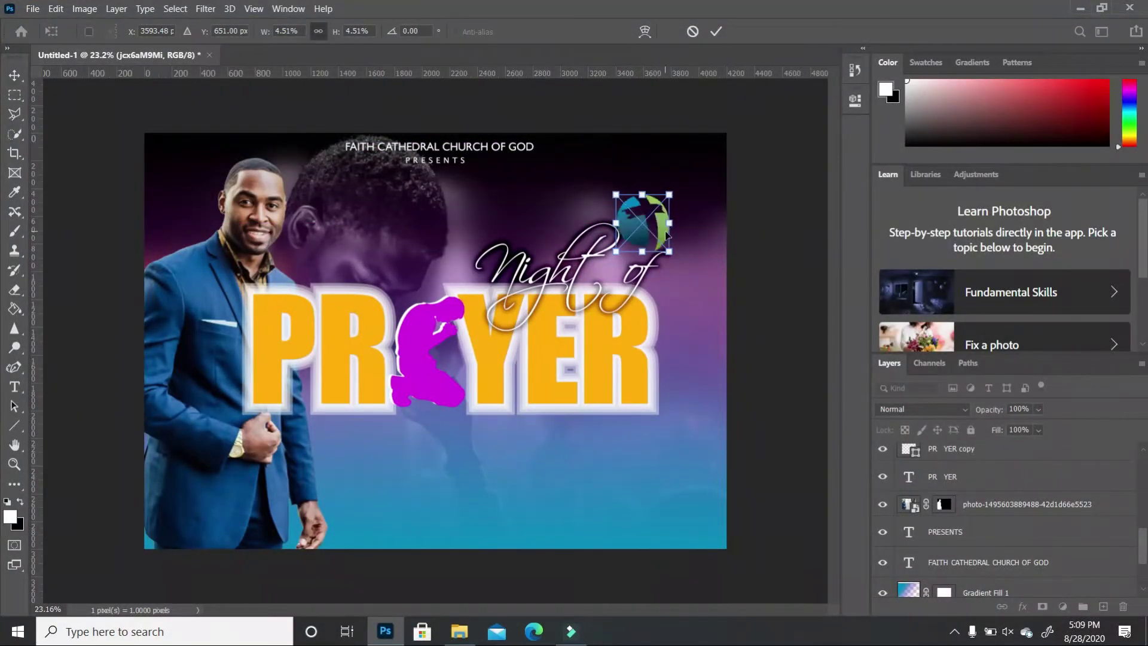
left_click_drag(663, 234, 665, 233)
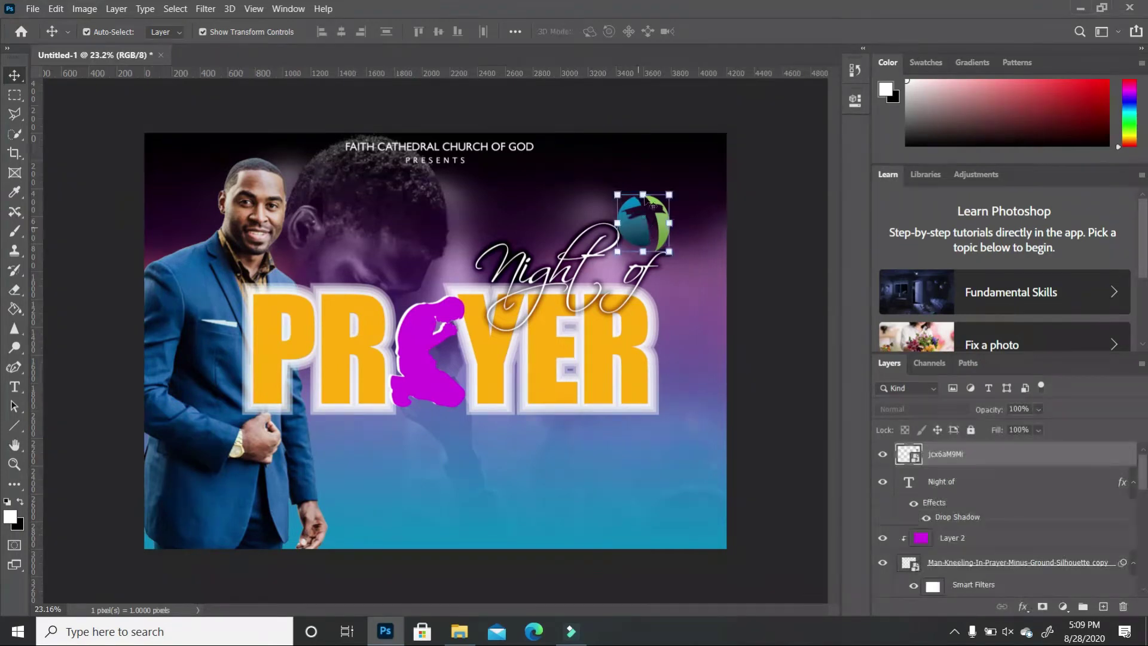
Whiten the cross logo with Hue/Saturation Lightness +100, then bring back the TUTORIAL folder.
left_click(84, 8)
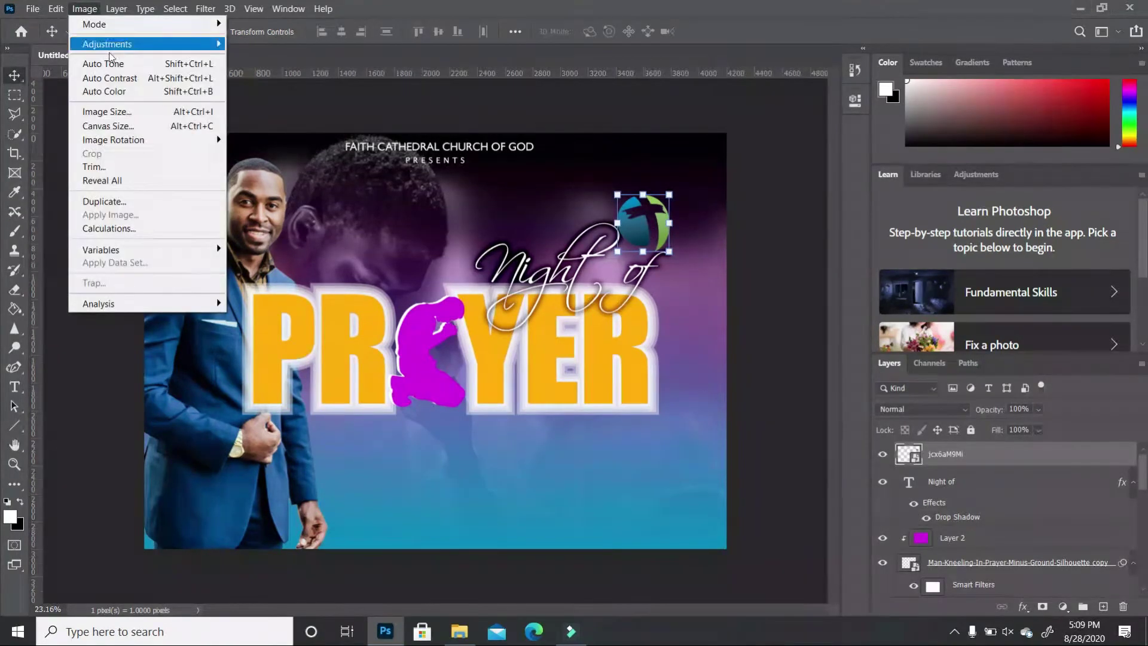
mouse_move(119, 45)
left_click(293, 118)
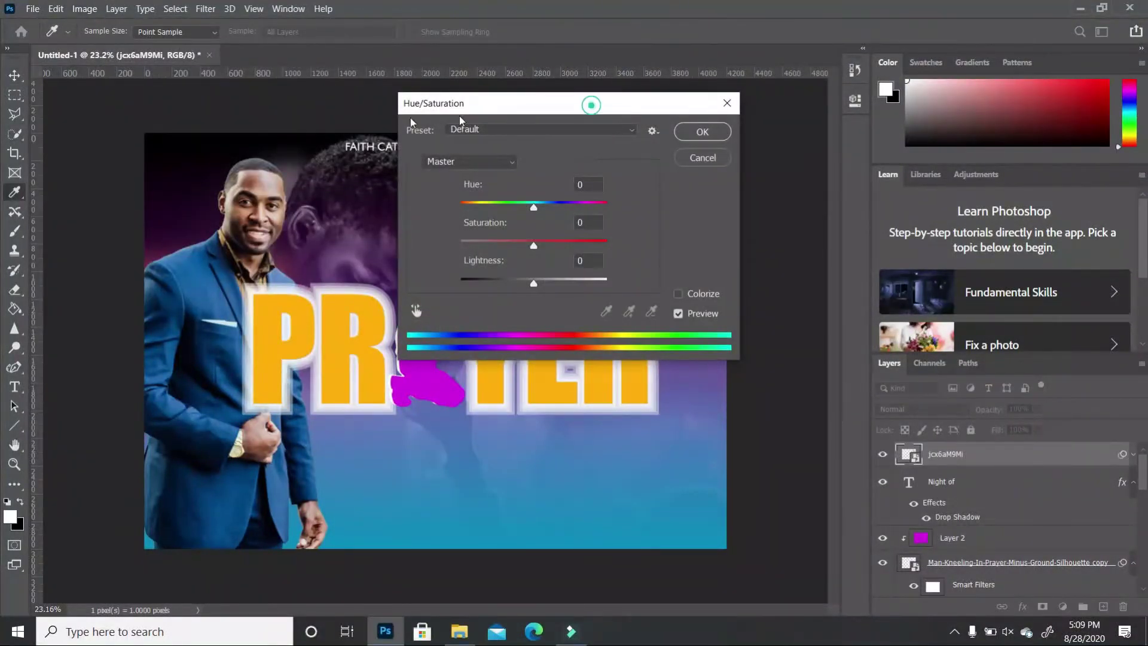
left_click_drag(592, 105, 340, 124)
left_click_drag(281, 299, 359, 301)
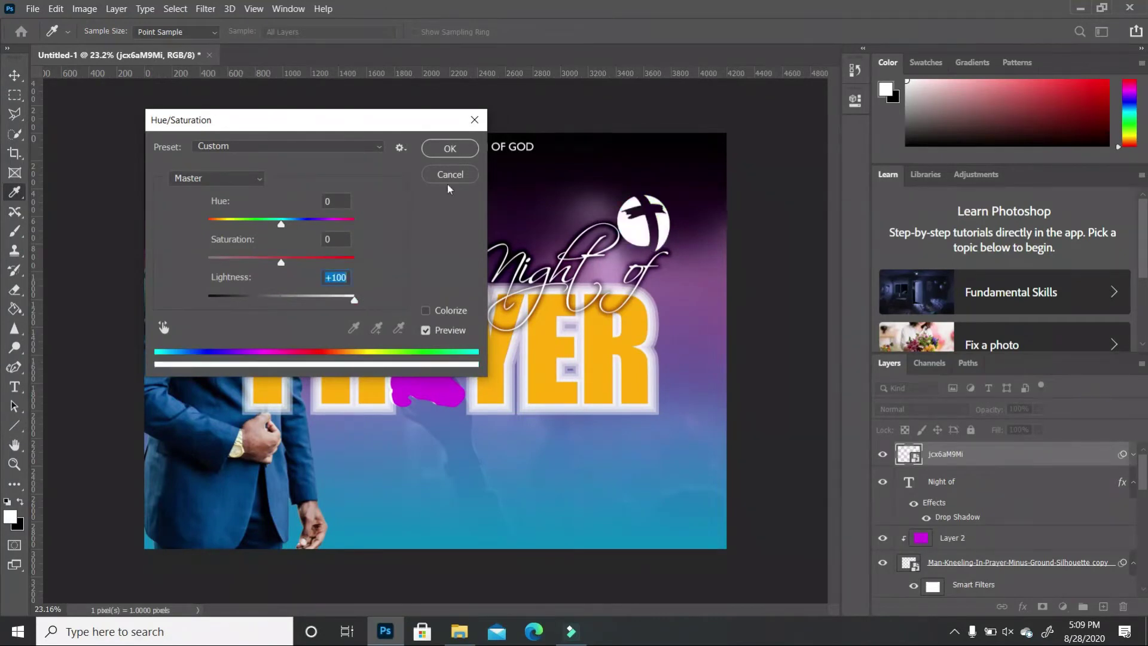
left_click(448, 149)
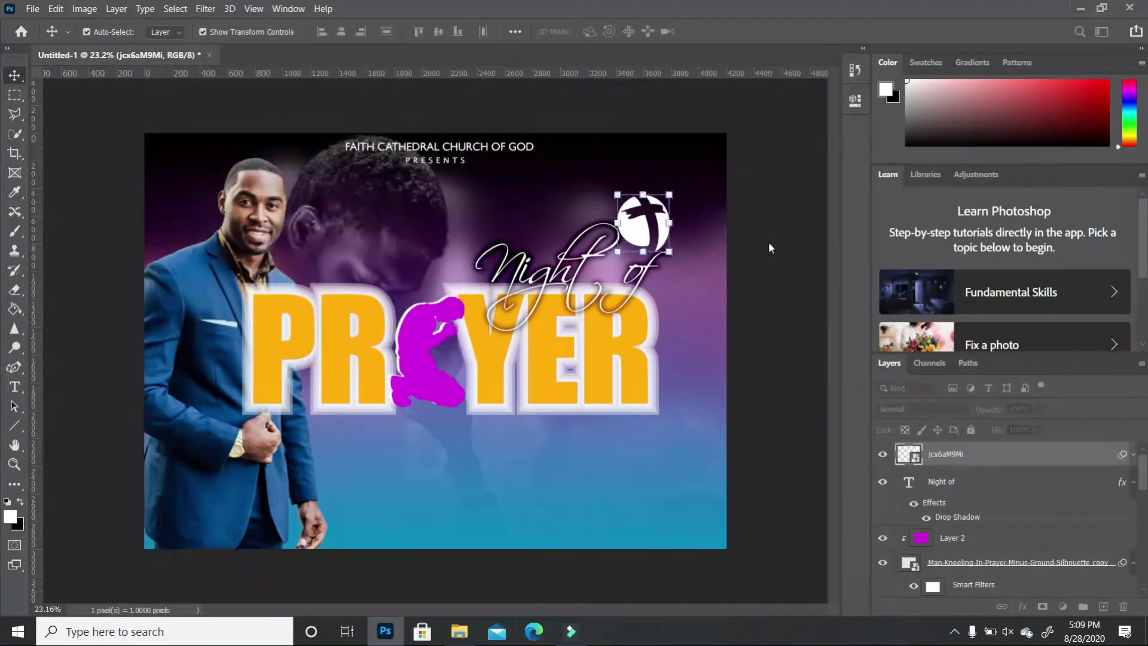
left_click(459, 632)
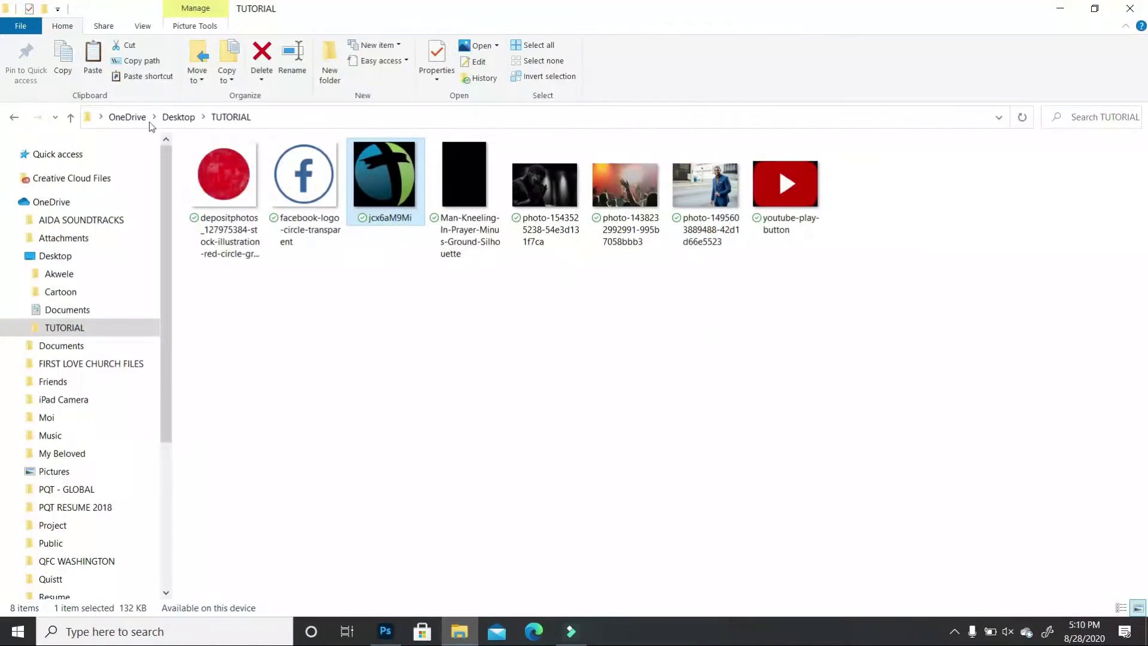
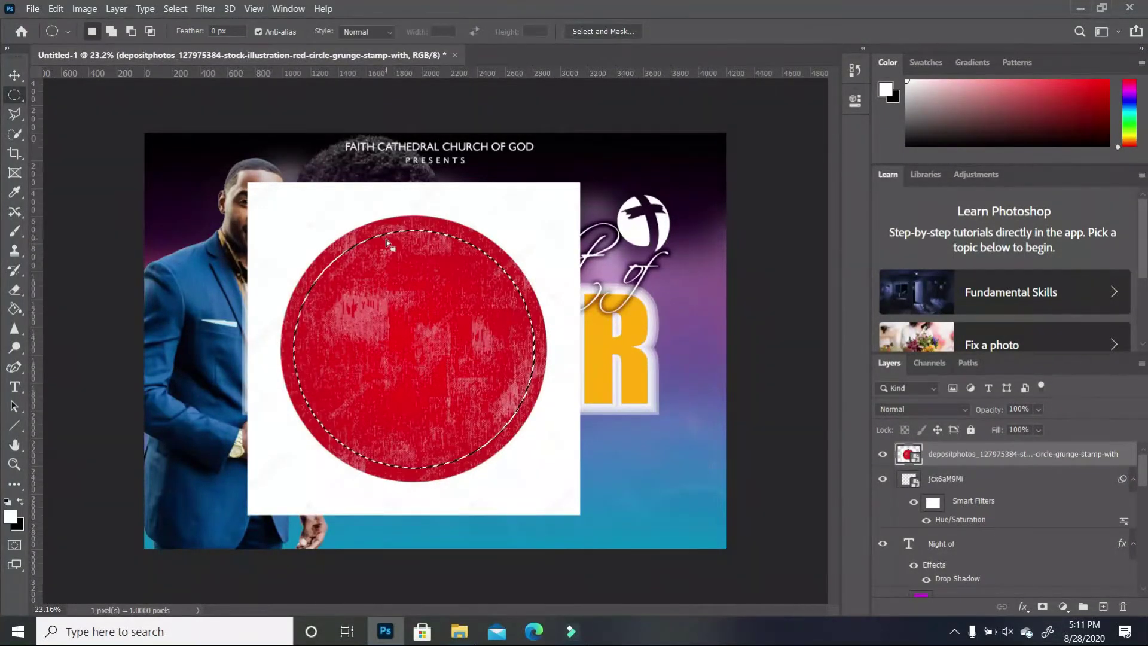
Copy the red grunge circle onto its own layer and delete the original stamp image layer.
right_click(378, 316)
left_click(433, 418)
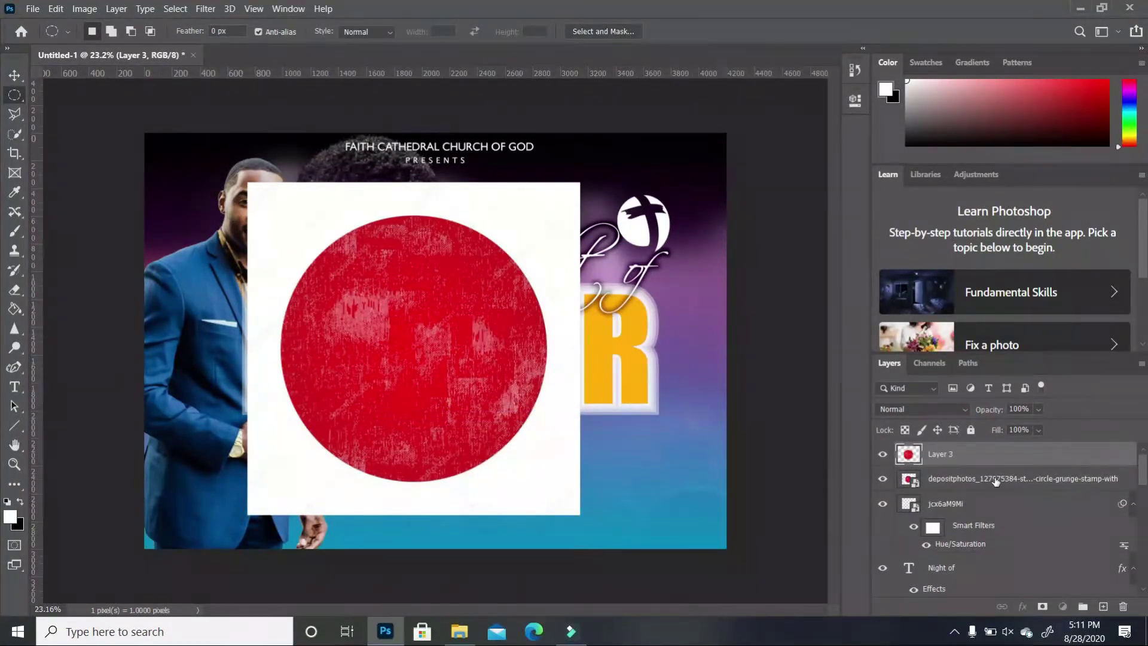
left_click(996, 482)
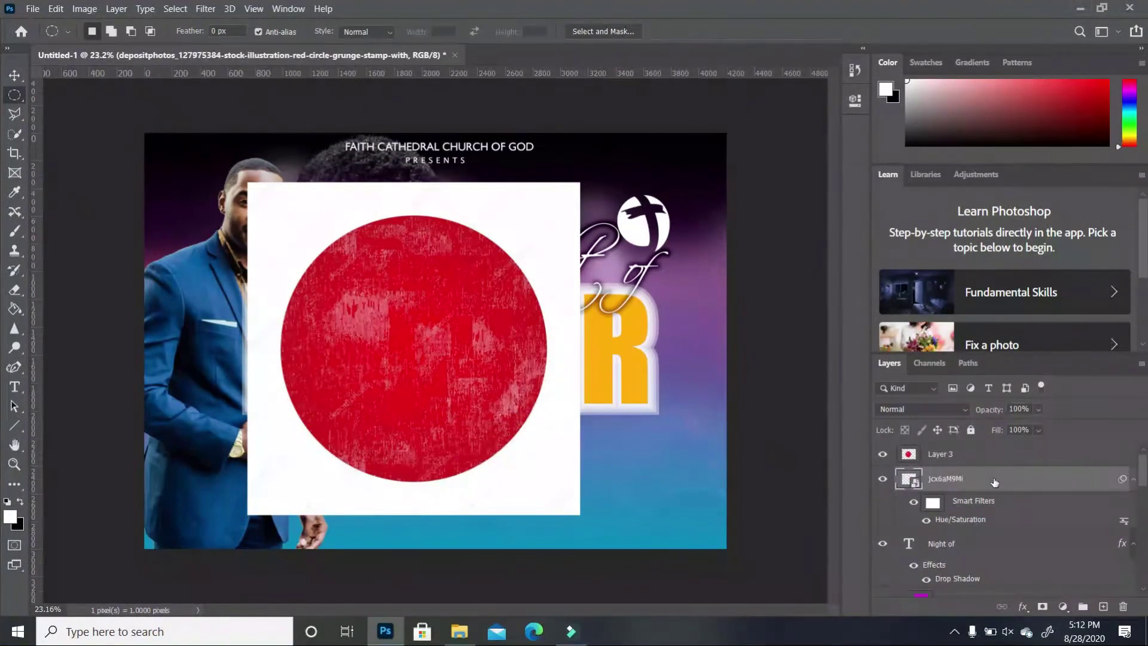
key("Delete")
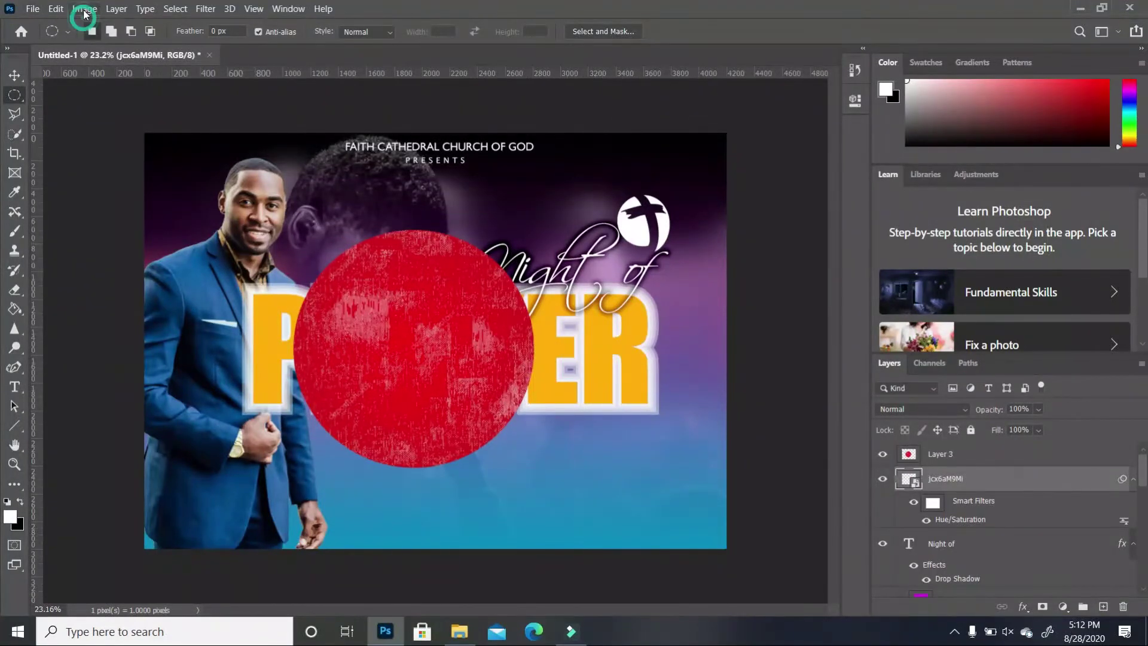
Recolour the grunge circle layer from red to magenta with Hue/Saturation at about -47 hue.
left_click(85, 9)
mouse_move(105, 44)
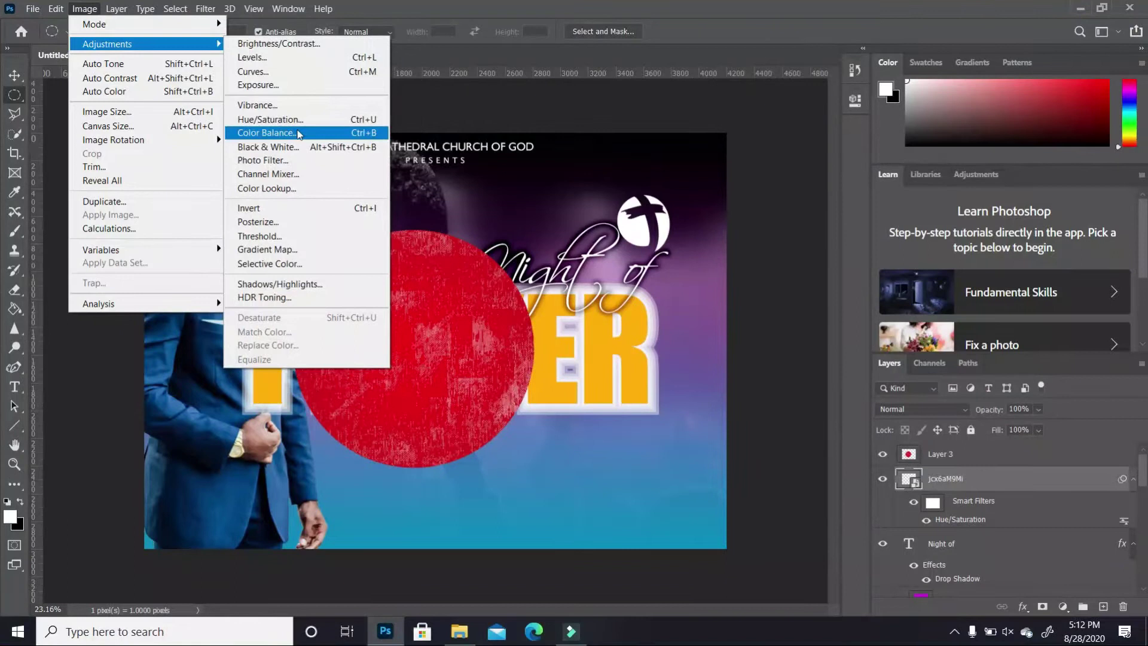
left_click(299, 119)
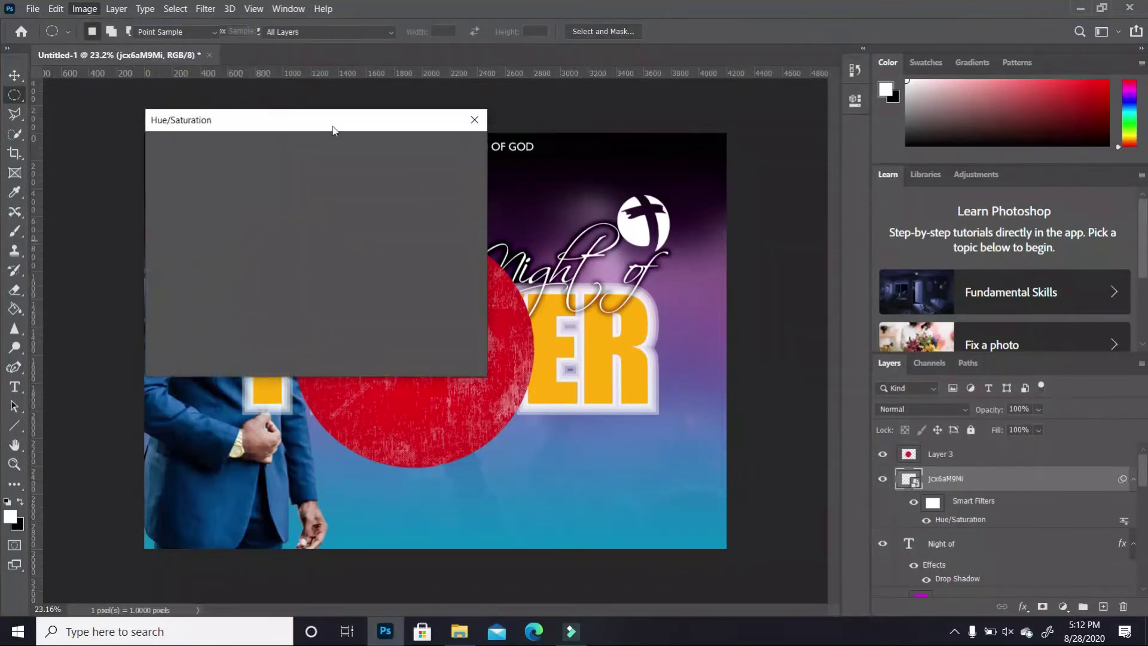
left_click_drag(333, 121, 712, 100)
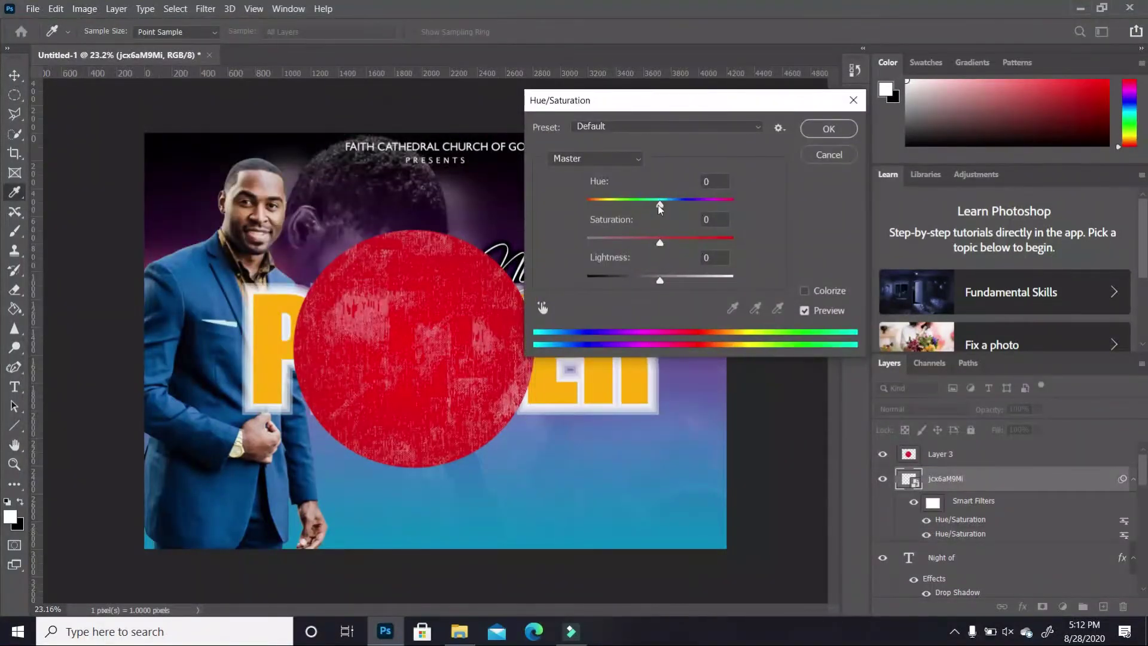
left_click_drag(658, 203, 680, 207)
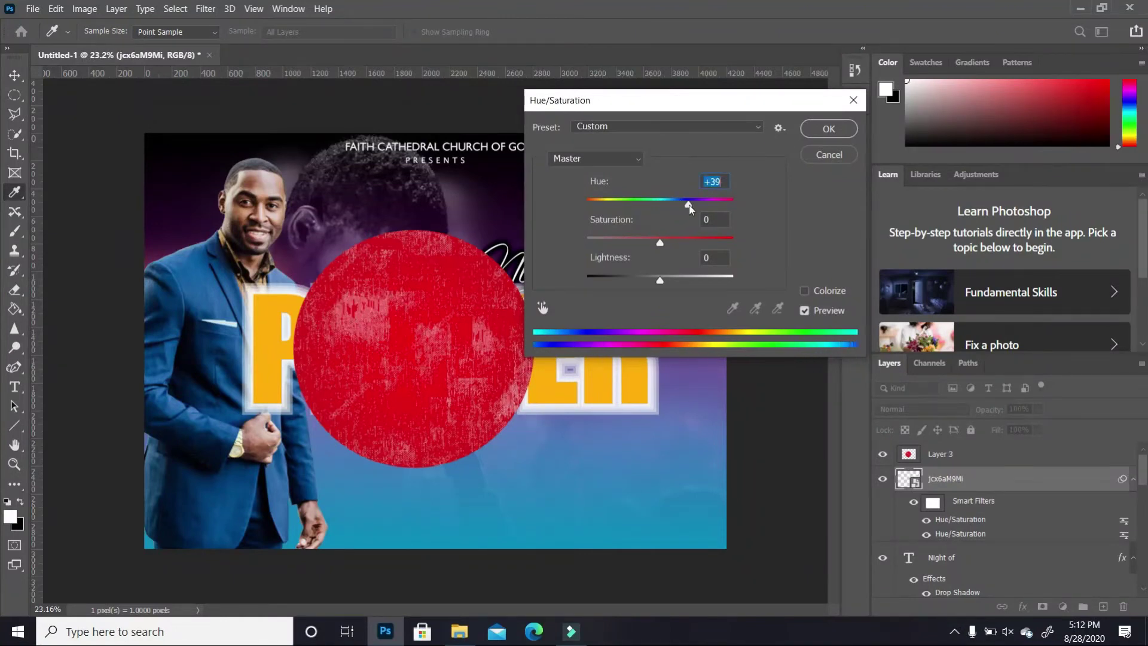
left_click(829, 154)
left_click(941, 454)
key("ctrl+u")
left_click_drag(896, 189, 861, 191)
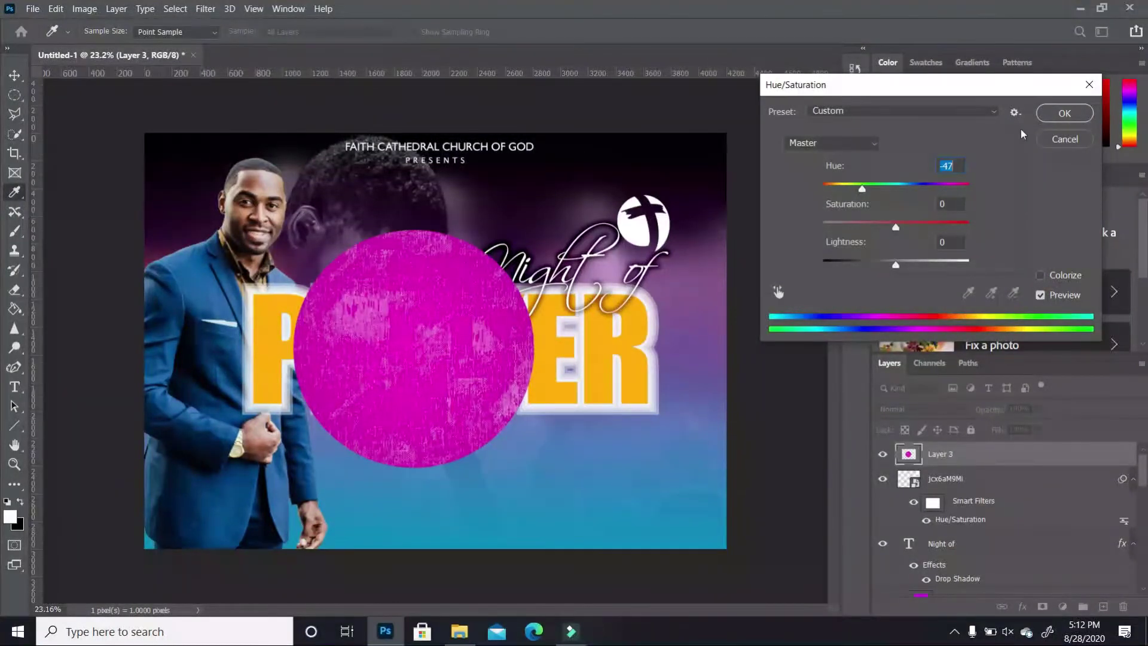
left_click(1070, 113)
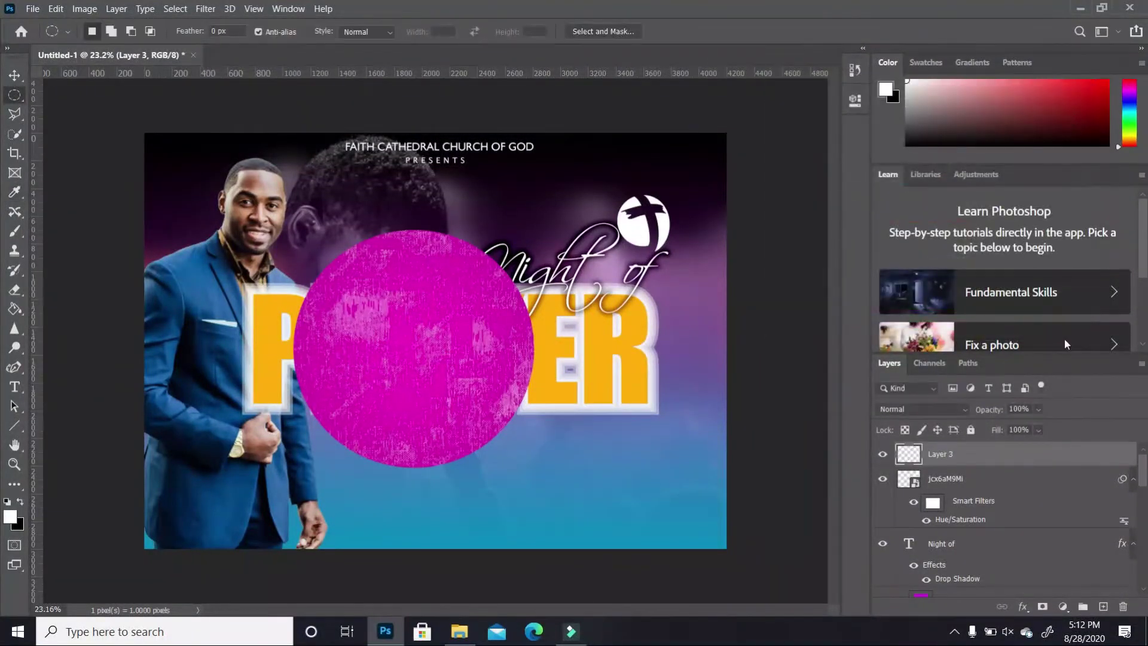
Duplicate the magenta circle layer, hide both circle layers, and select the kneeling figure layer.
left_click_drag(1019, 456, 1103, 609)
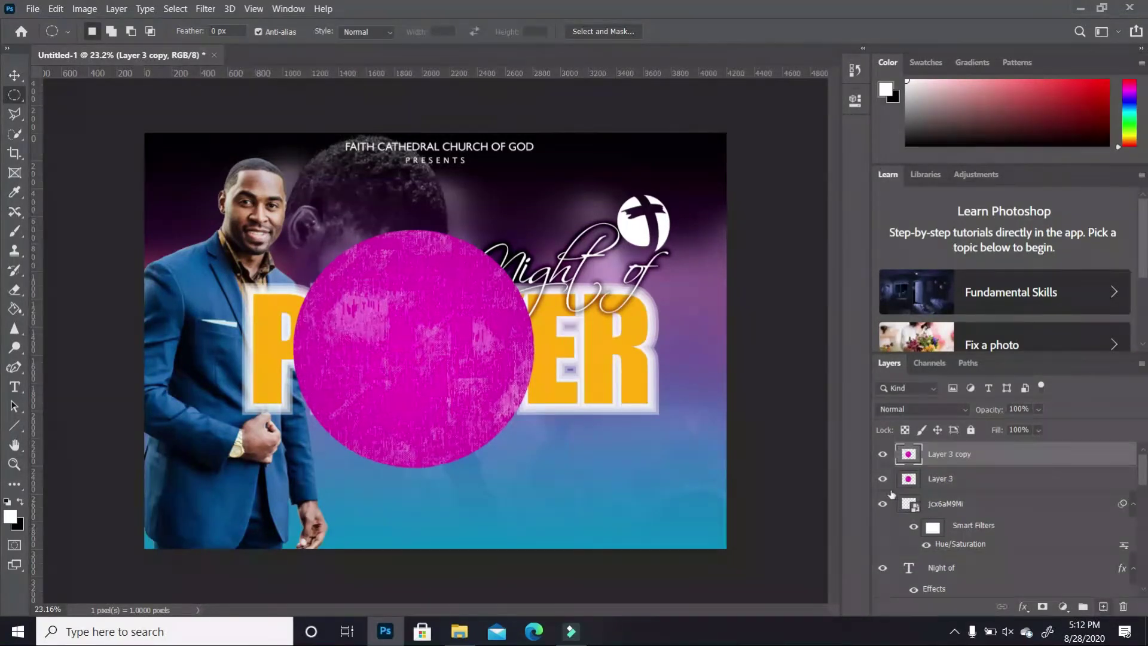
left_click(882, 480)
left_click(883, 454)
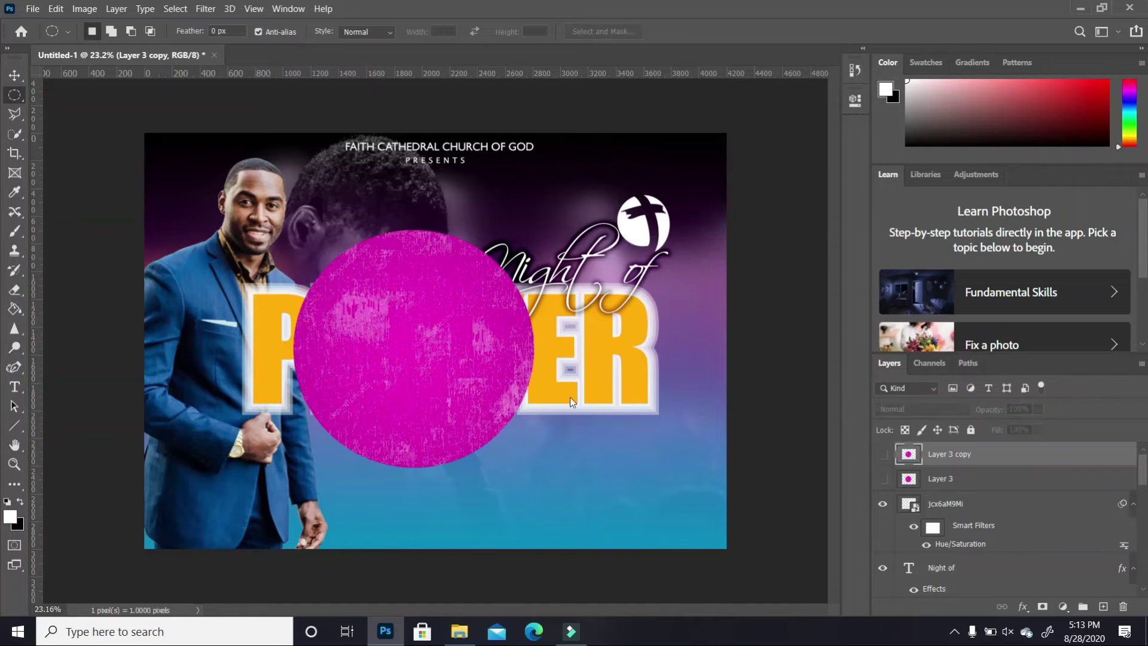
key("v")
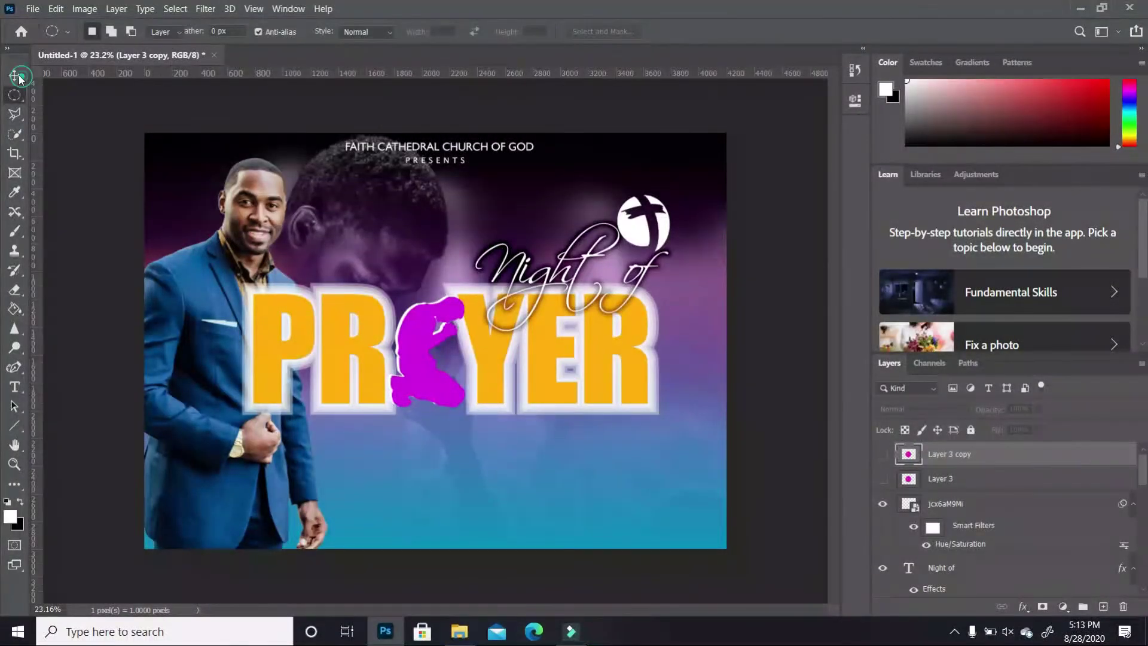
left_click(425, 368)
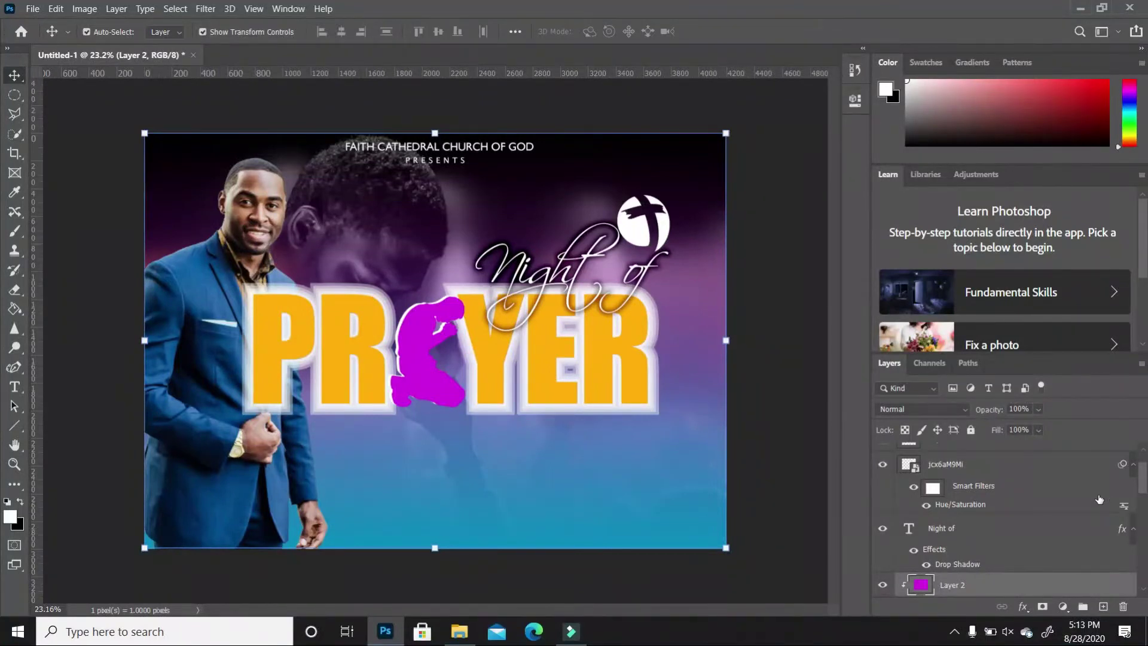
Place the circle copy above the kneeling figure, hide the flat figure, and clip the copy to the silhouette.
scroll(1119, 487, "up", 2)
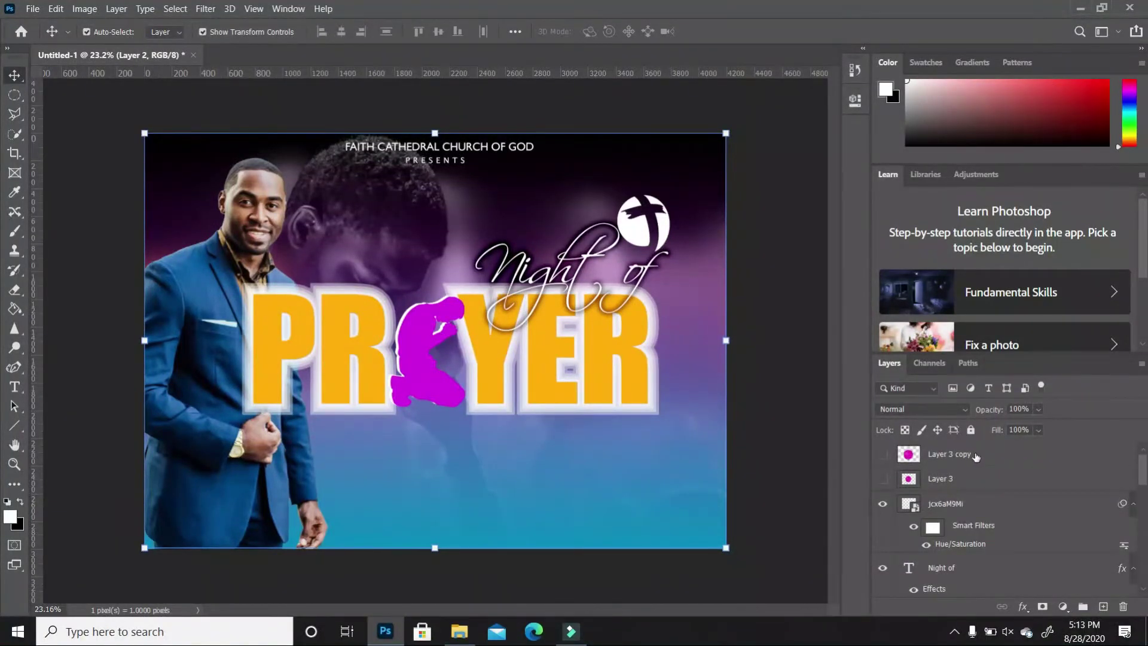
mouse_move(976, 456)
left_mouse_down()
mouse_move(975, 597)
mouse_move(980, 441)
mouse_move(988, 586)
mouse_move(988, 474)
left_mouse_up()
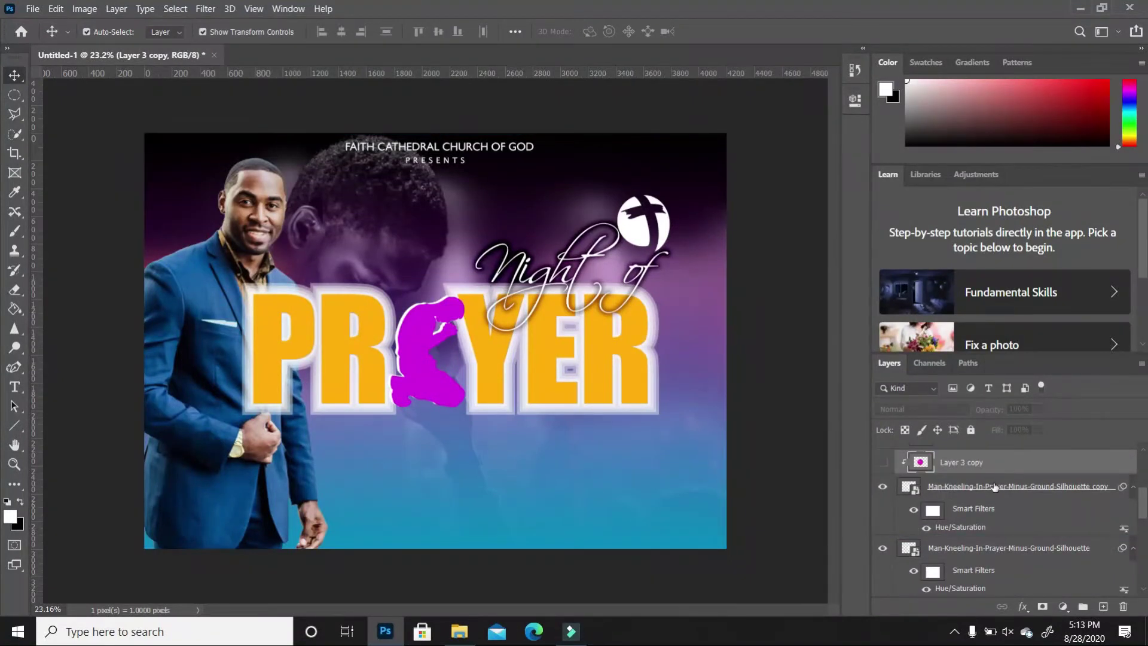
scroll(967, 485, "up", 3)
scroll(967, 490, "down", 2)
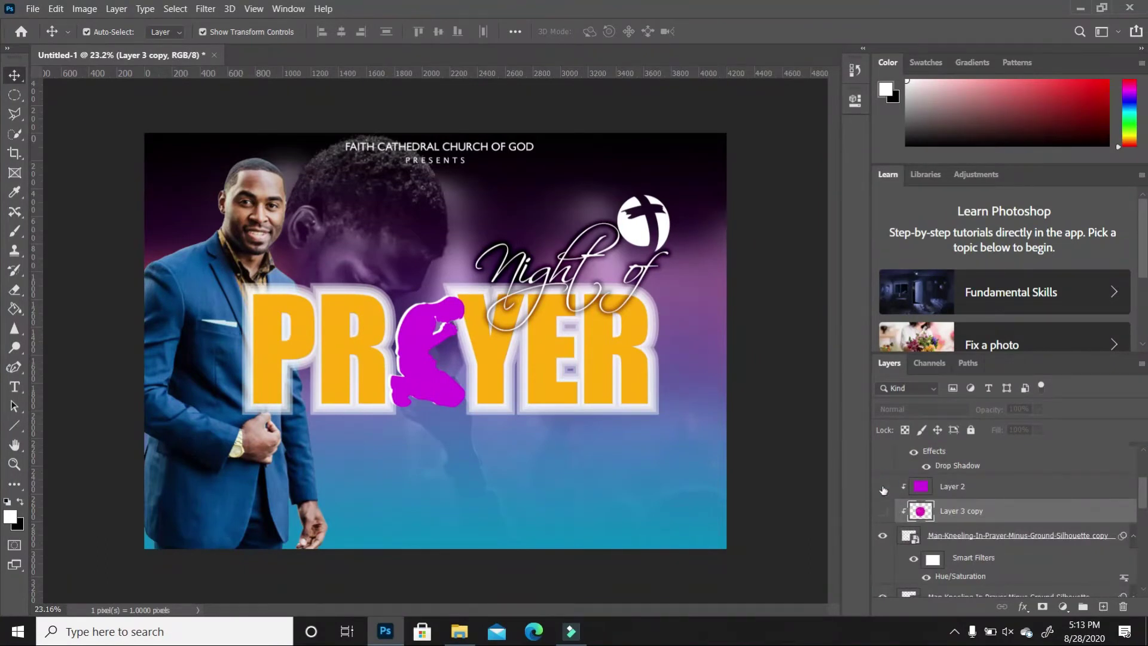
left_click(883, 487)
left_click(883, 511)
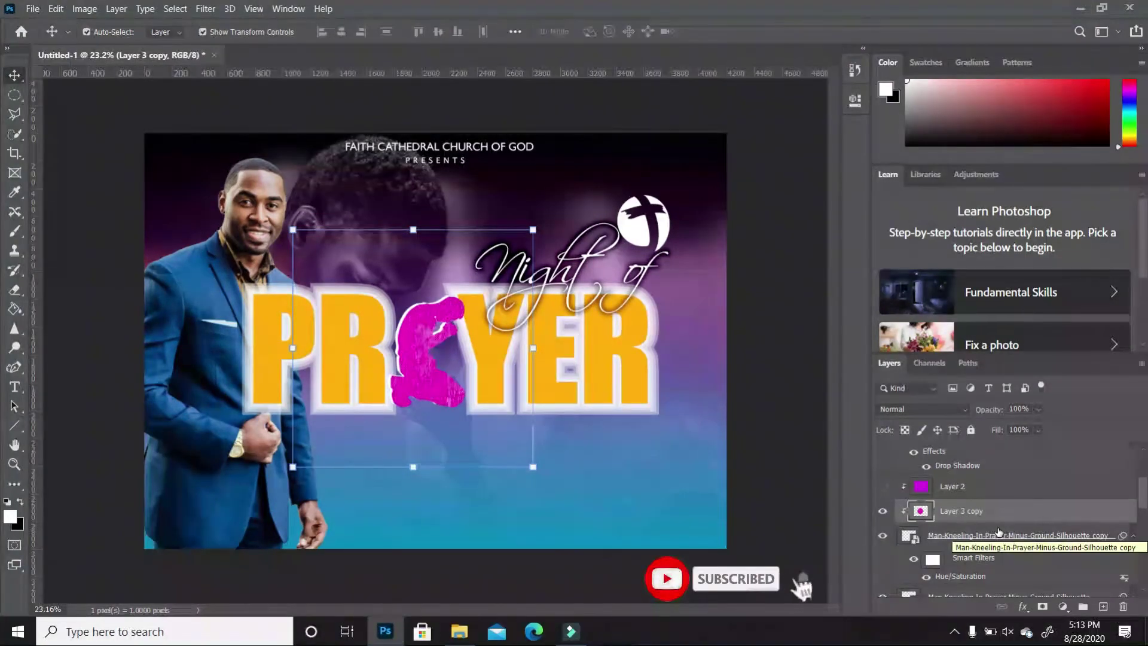
left_click_drag(998, 532, 973, 515)
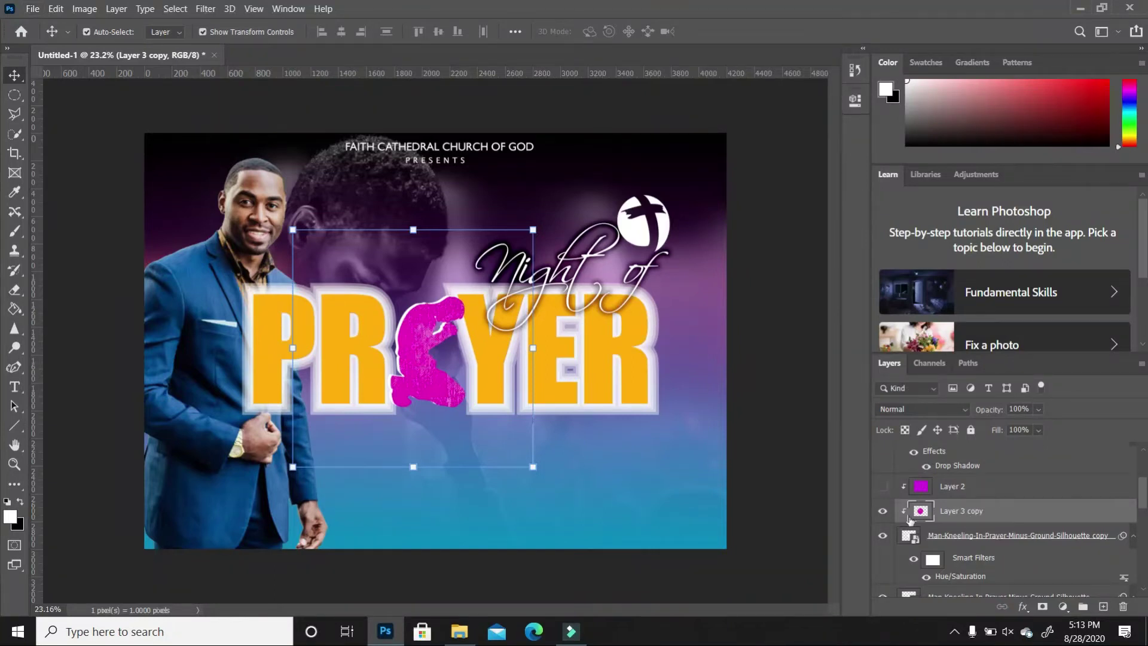
left_click(1002, 518, "alt")
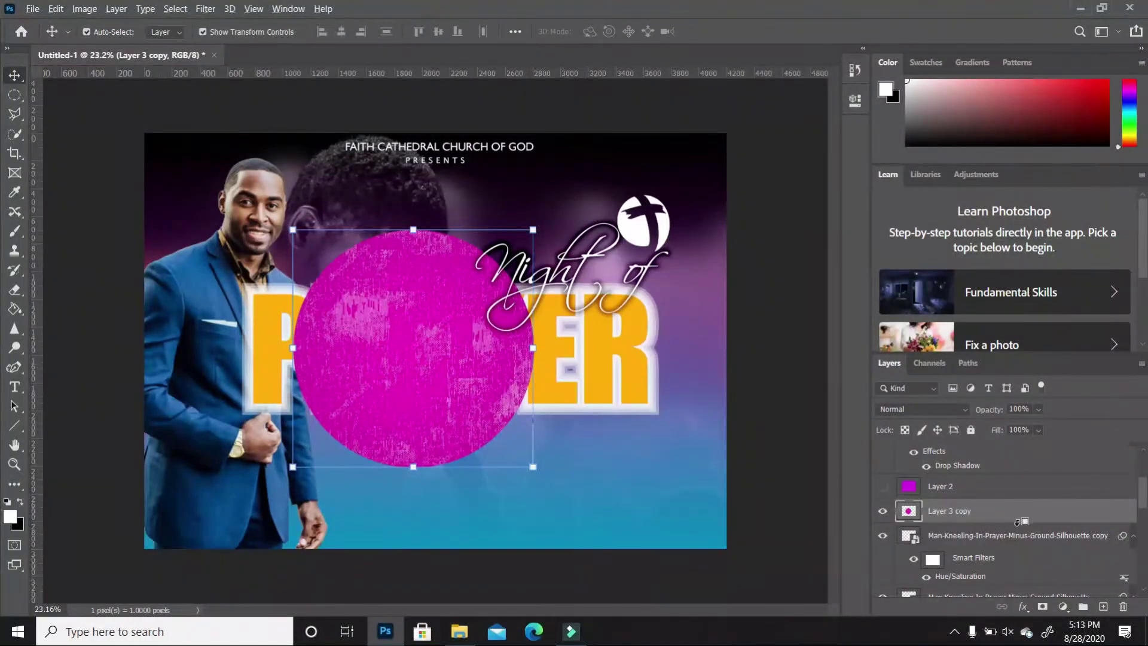
left_click(1017, 522, "alt")
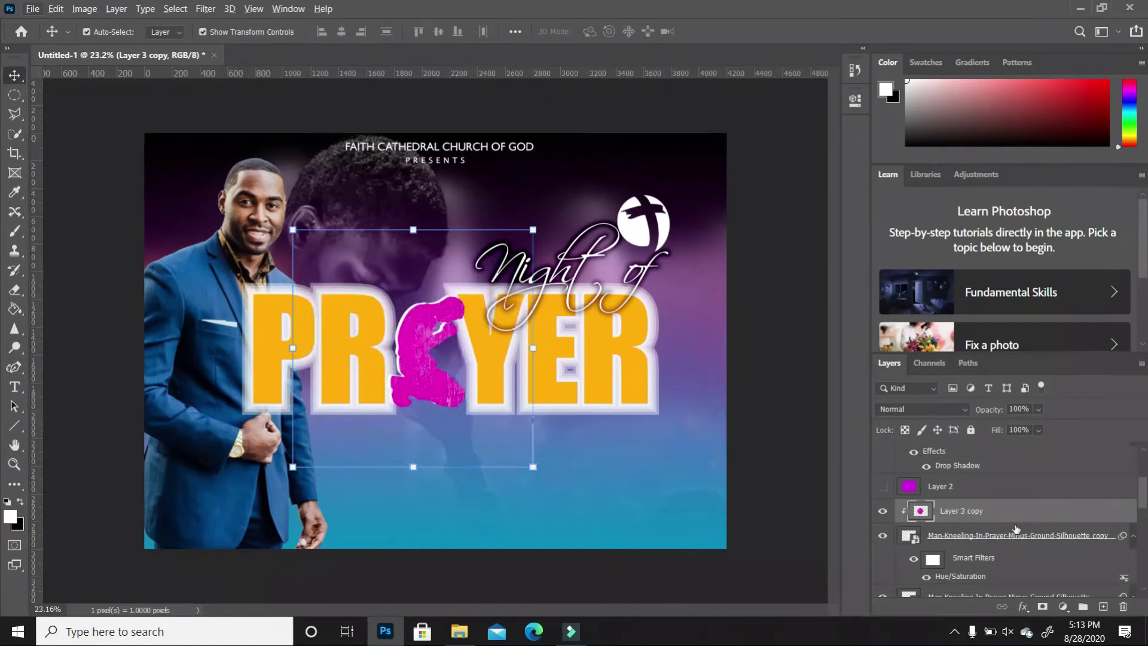
left_click(76, 399)
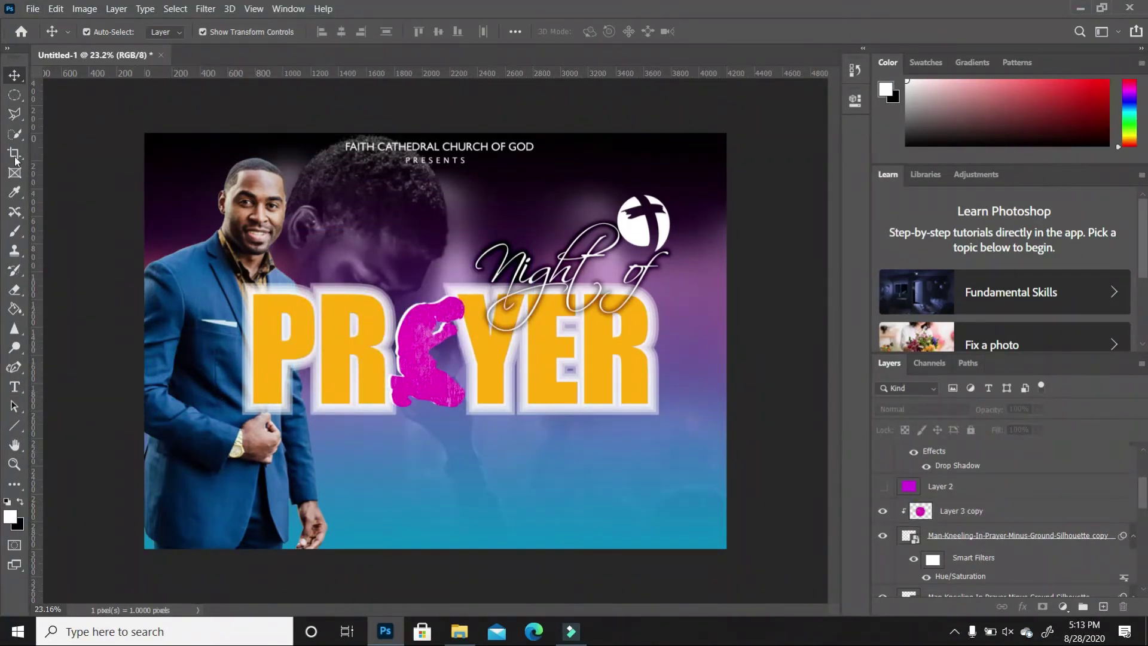
Fill a circular selection with white on new Layer 4 and nudge it up beside the man's arm.
left_click(15, 95)
left_click_drag(329, 438, 418, 523)
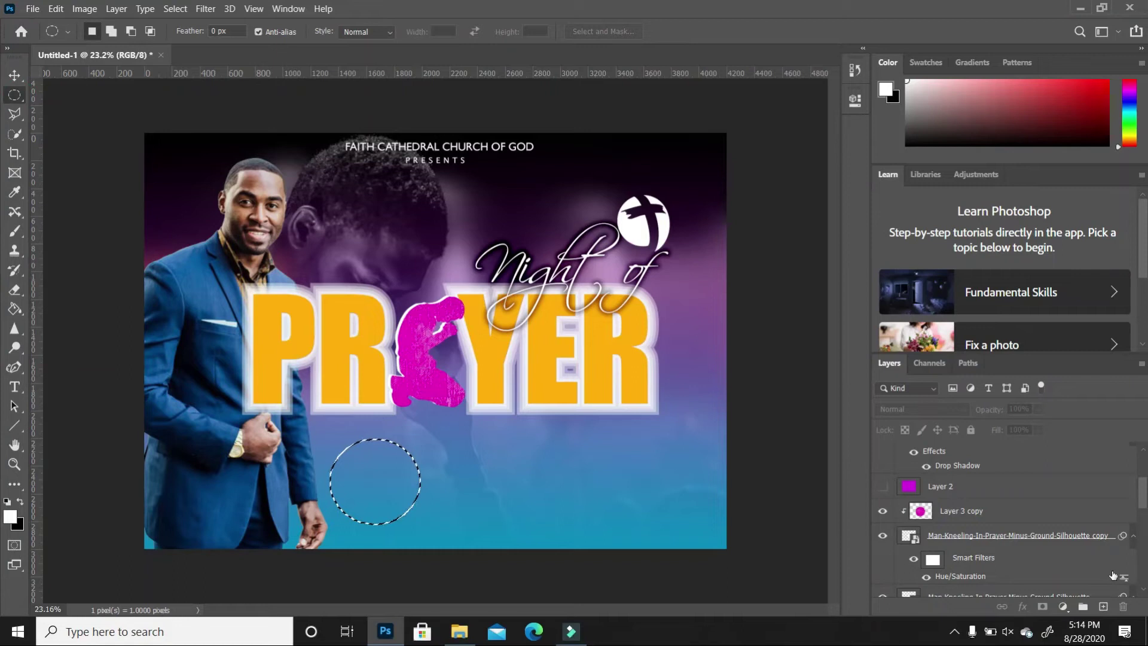
left_click(1103, 607)
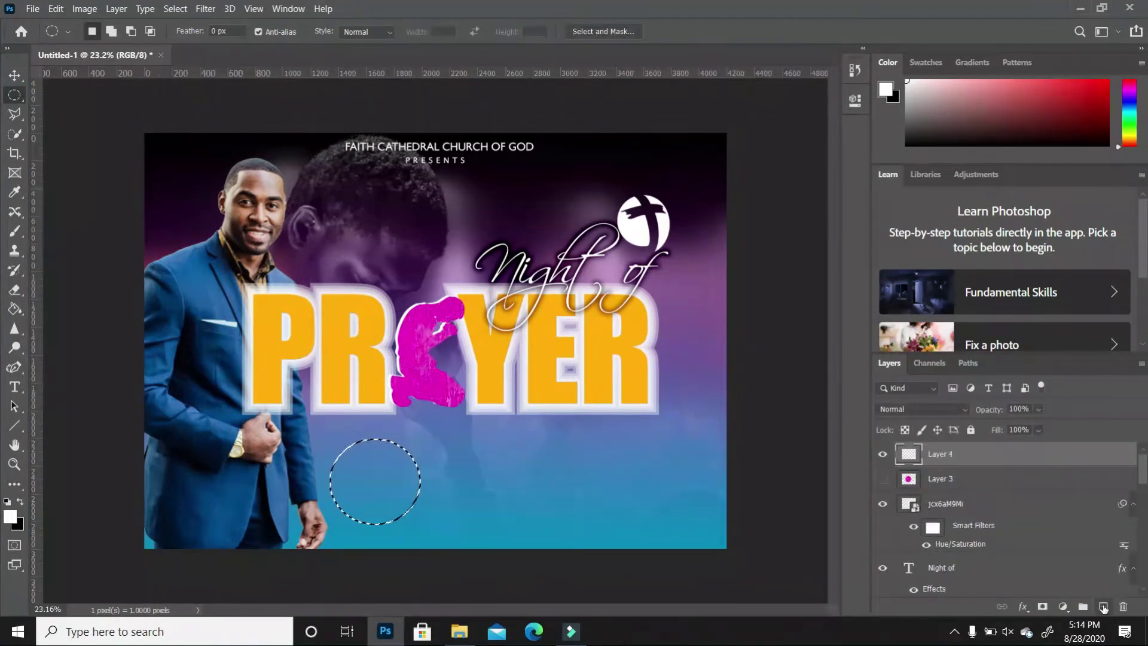
left_click(14, 309)
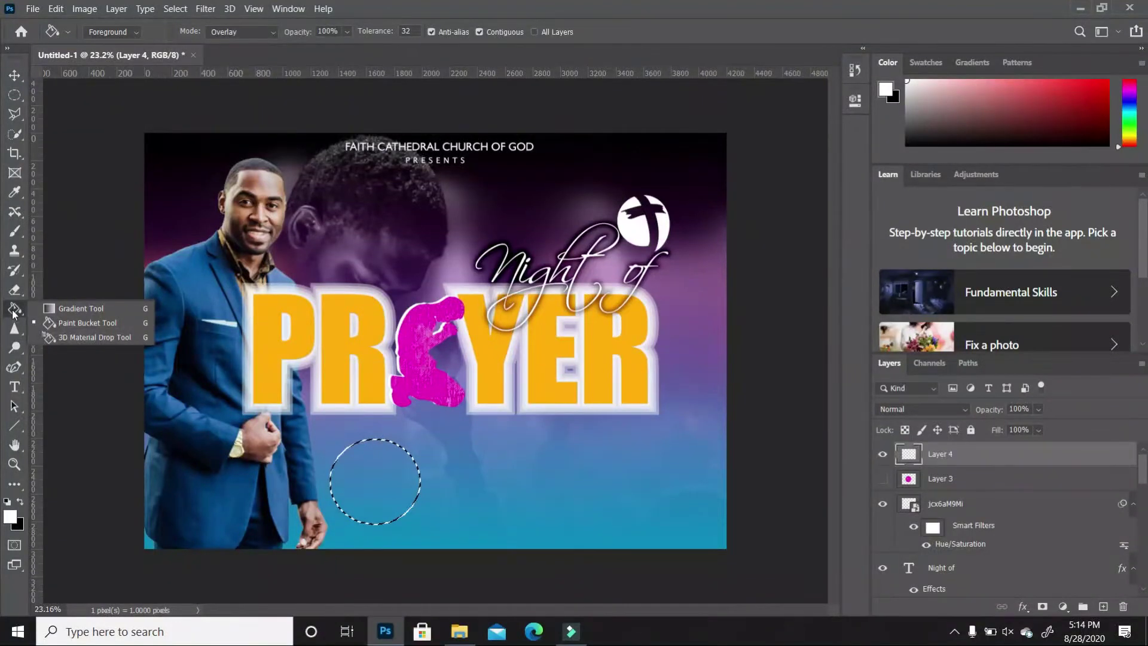
left_click(60, 324)
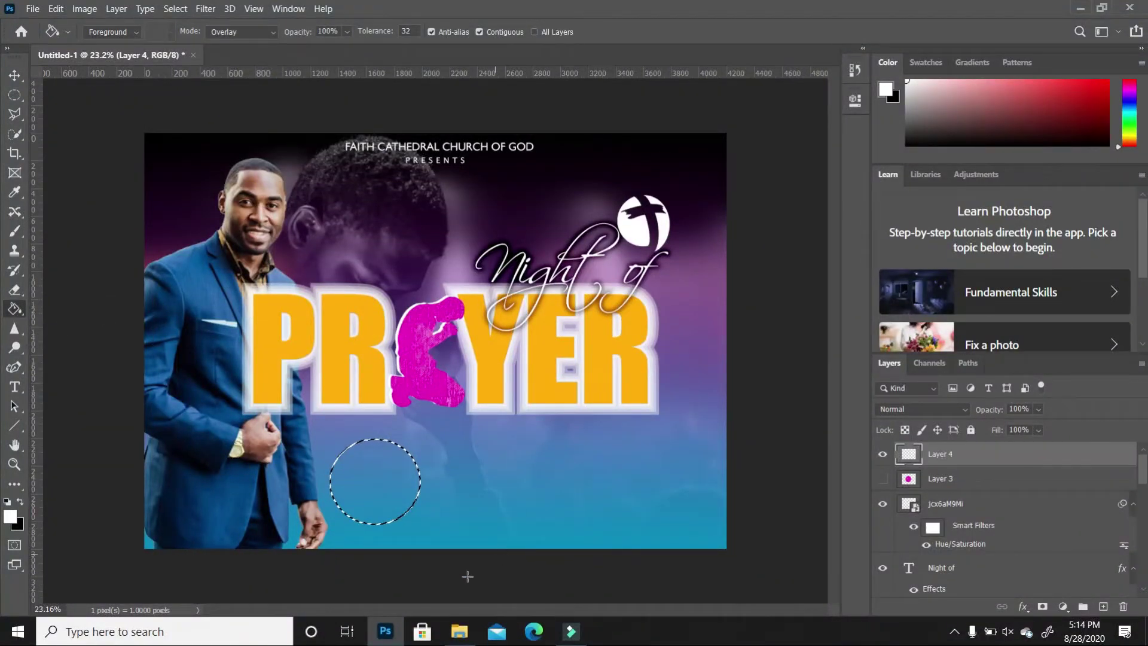
left_click(369, 483)
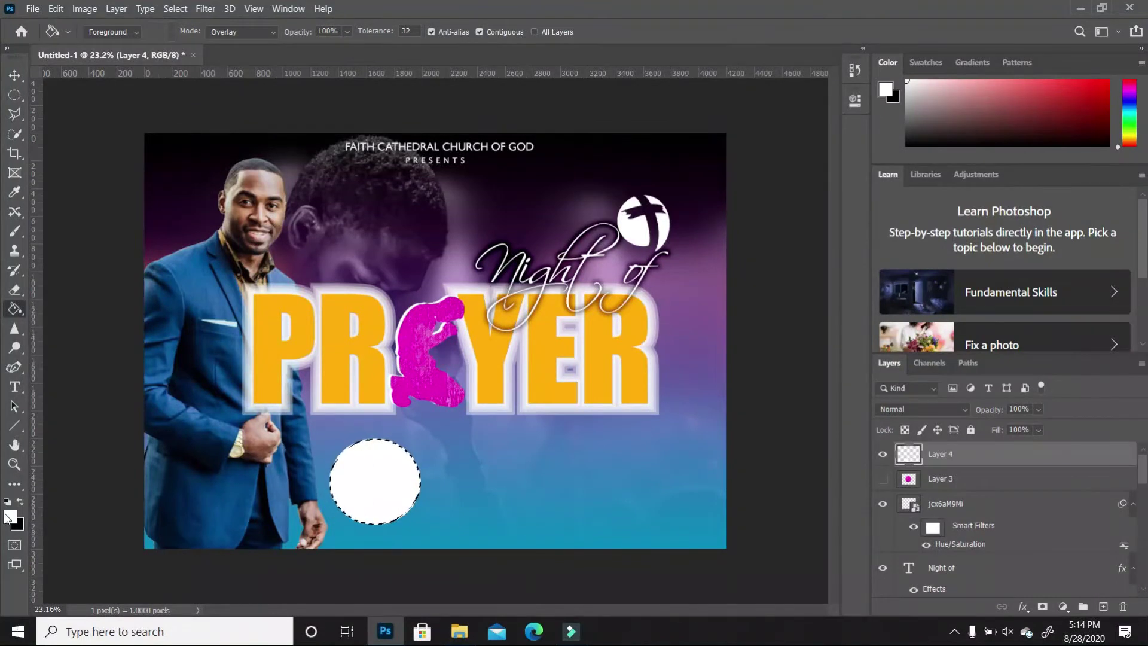
key("ctrl+d")
left_click(14, 75)
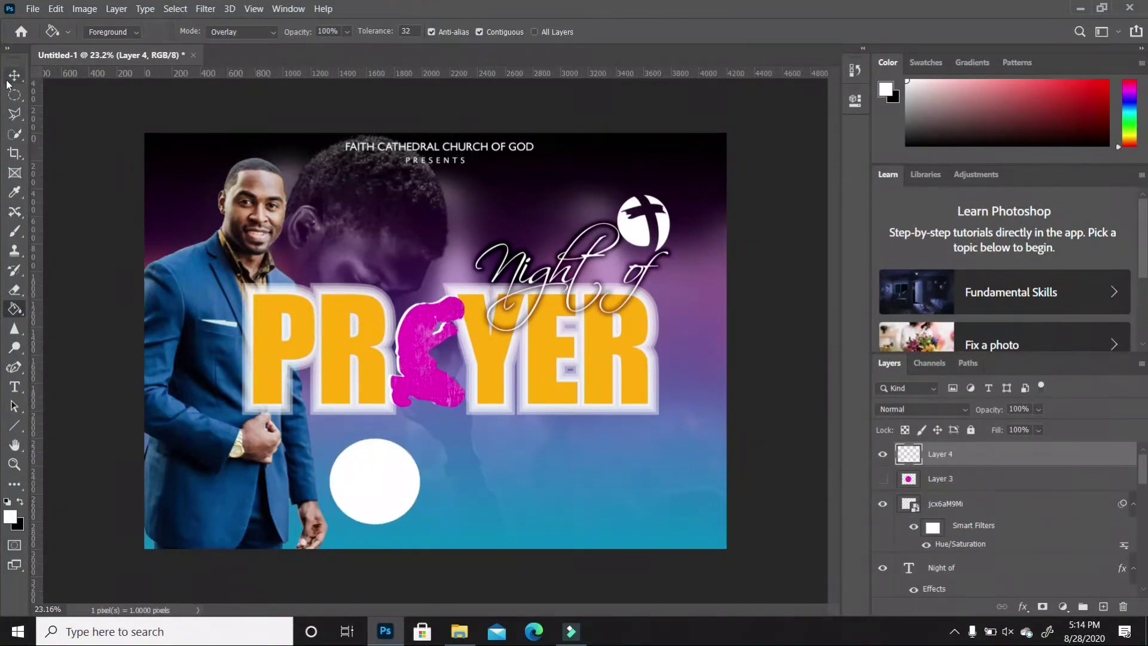
left_click_drag(383, 473, 381, 465)
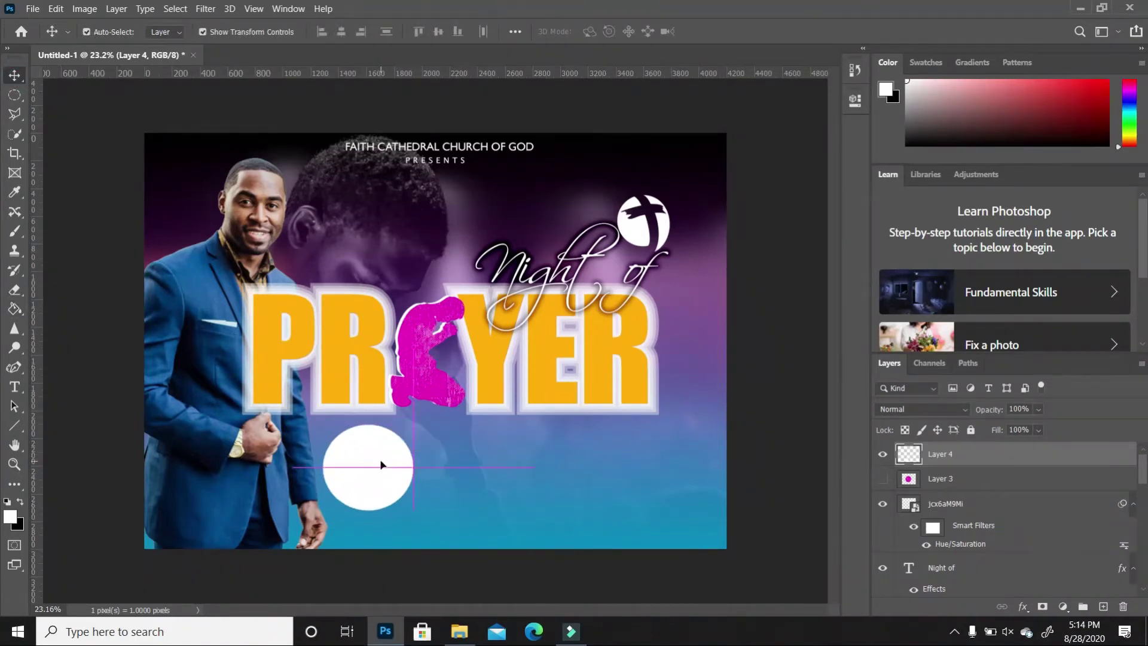
Add an '11 AM' text layer with letter spacing set to 0.
right_click(15, 389)
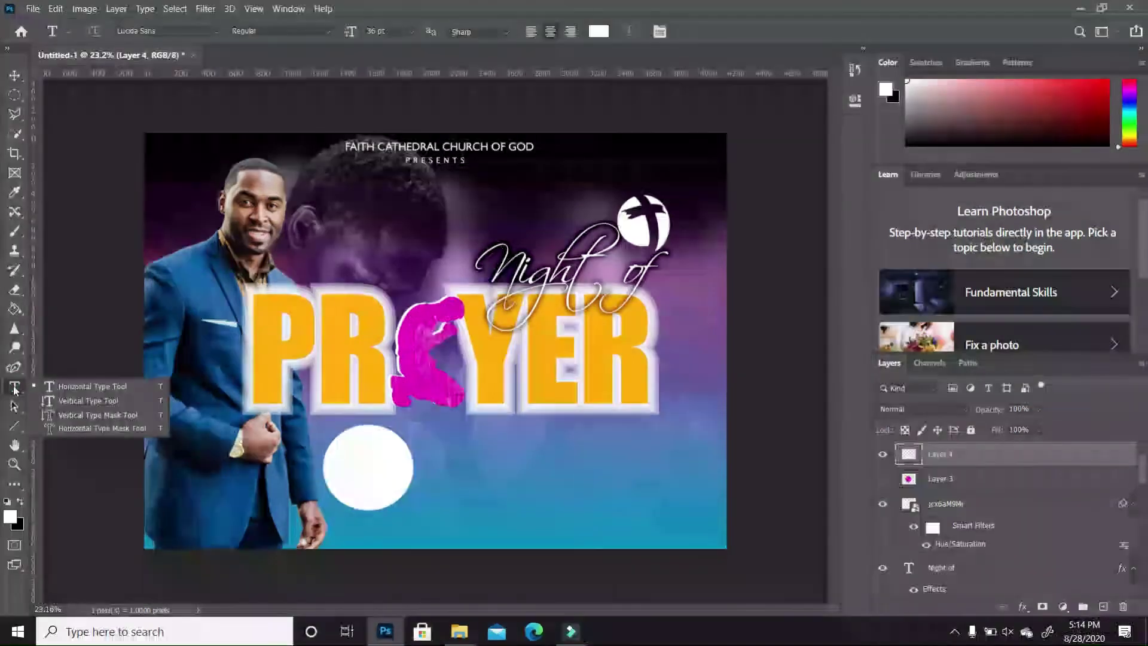
left_click(52, 387)
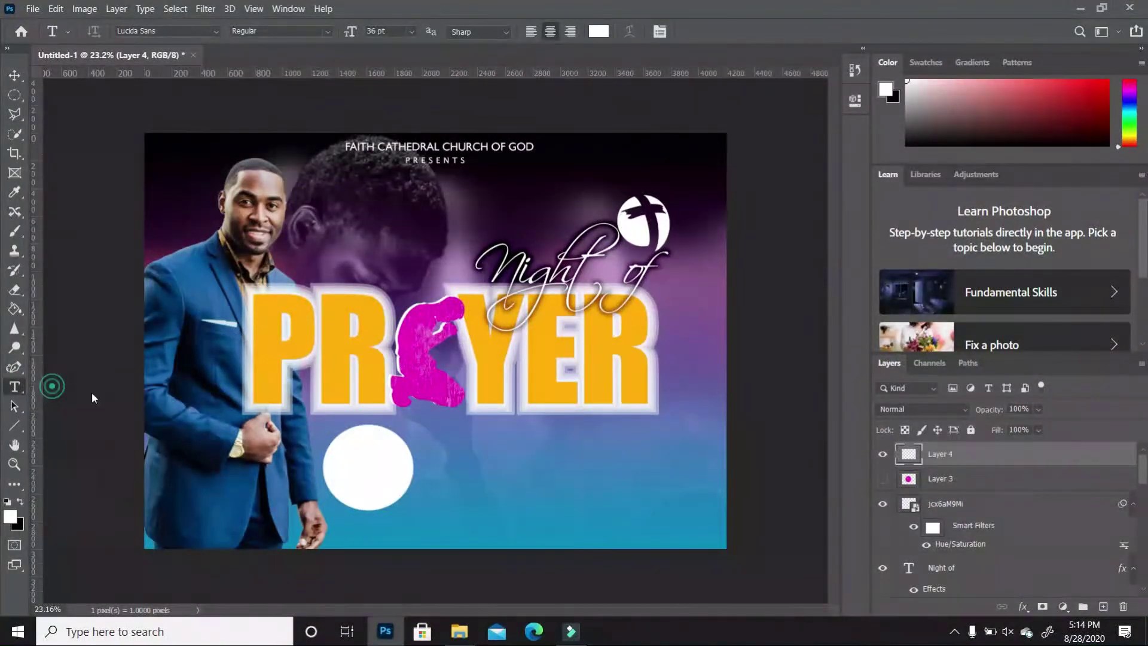
left_click(473, 487)
type("11 AM")
key("ctrl+a")
left_click(855, 100)
type("0")
key("Return")
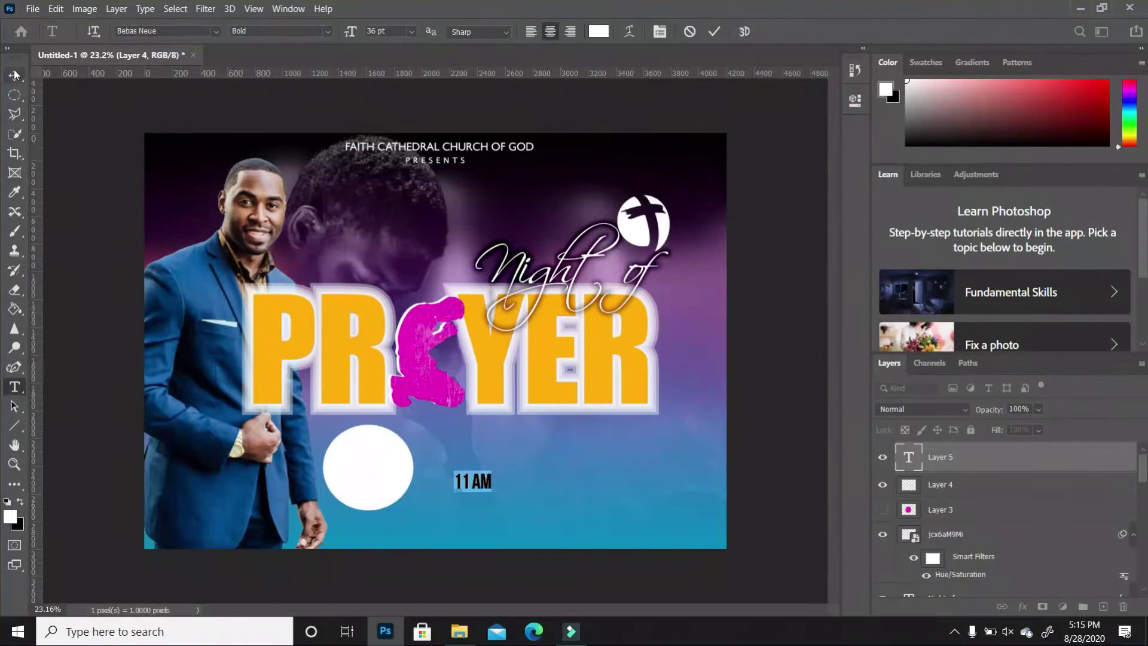
Enlarge the 11 AM text to about 152%.
left_click(15, 74)
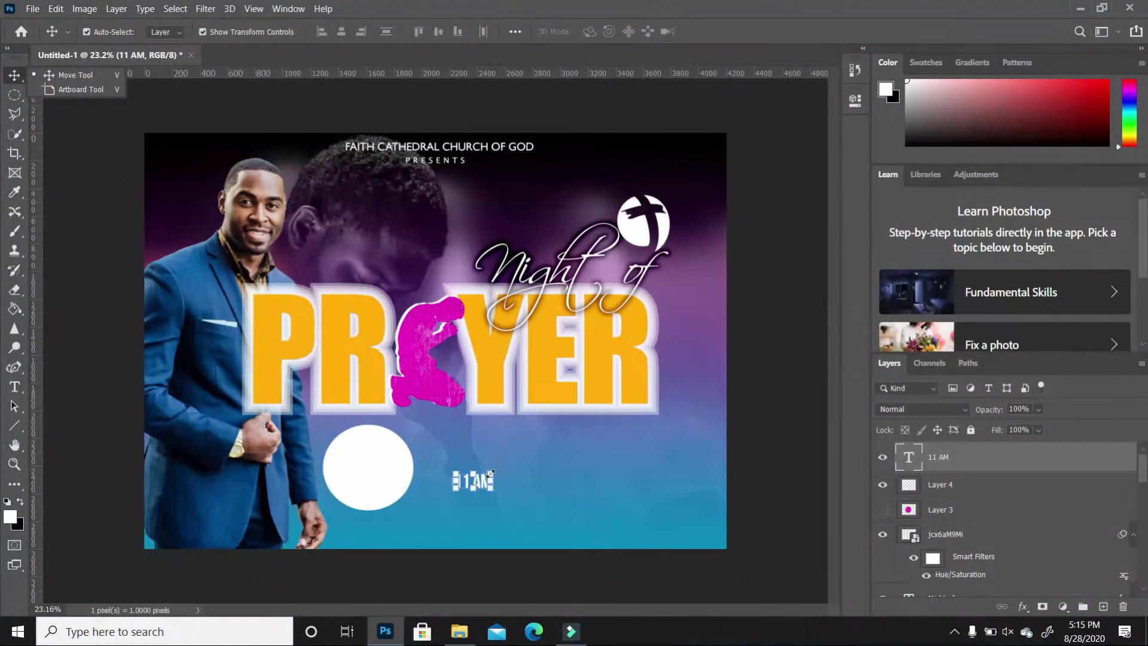
left_click(507, 458)
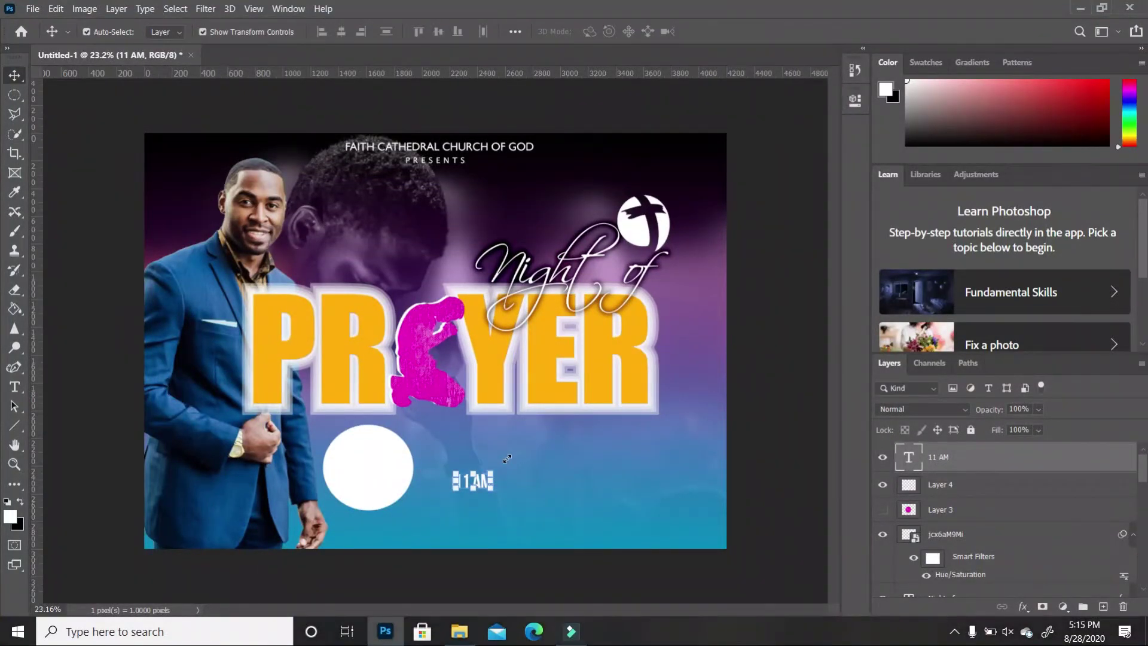
left_click_drag(507, 459, 510, 459)
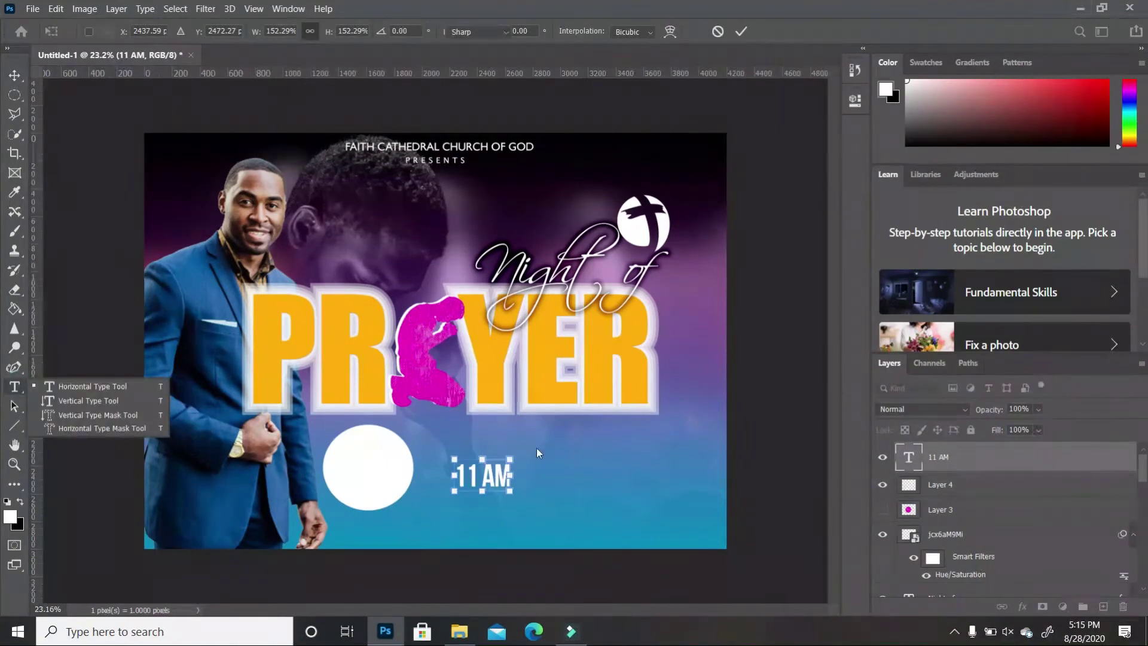
key("Return")
Make the 11 AM text black and move it onto the white circle.
left_click(509, 477)
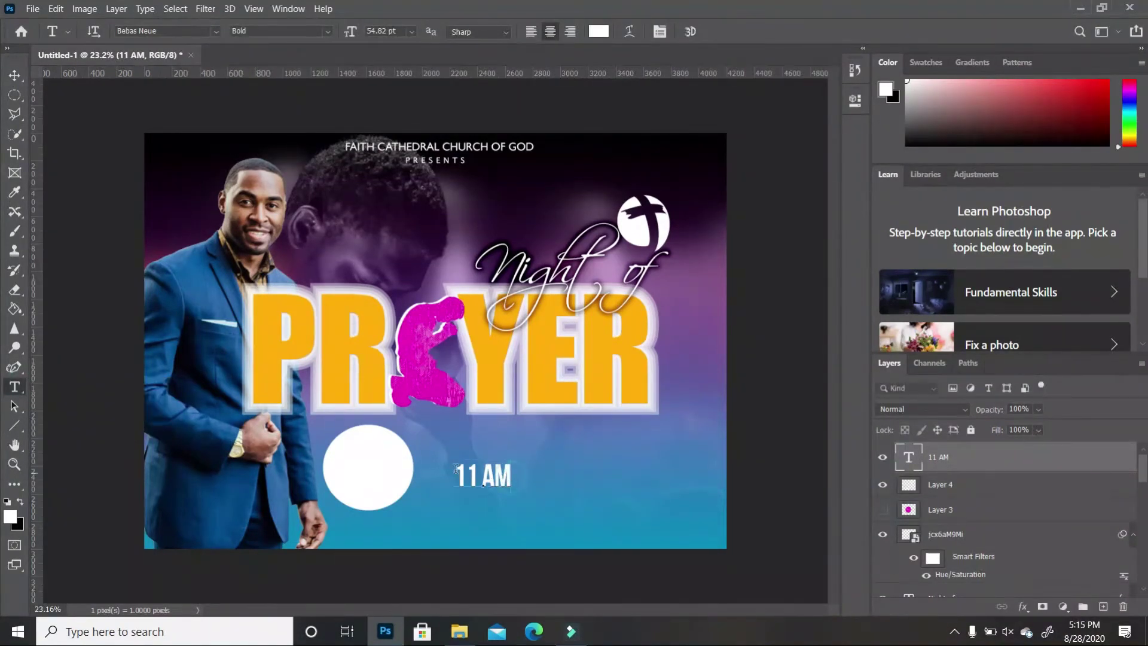
key("ctrl+a")
left_click(21, 503)
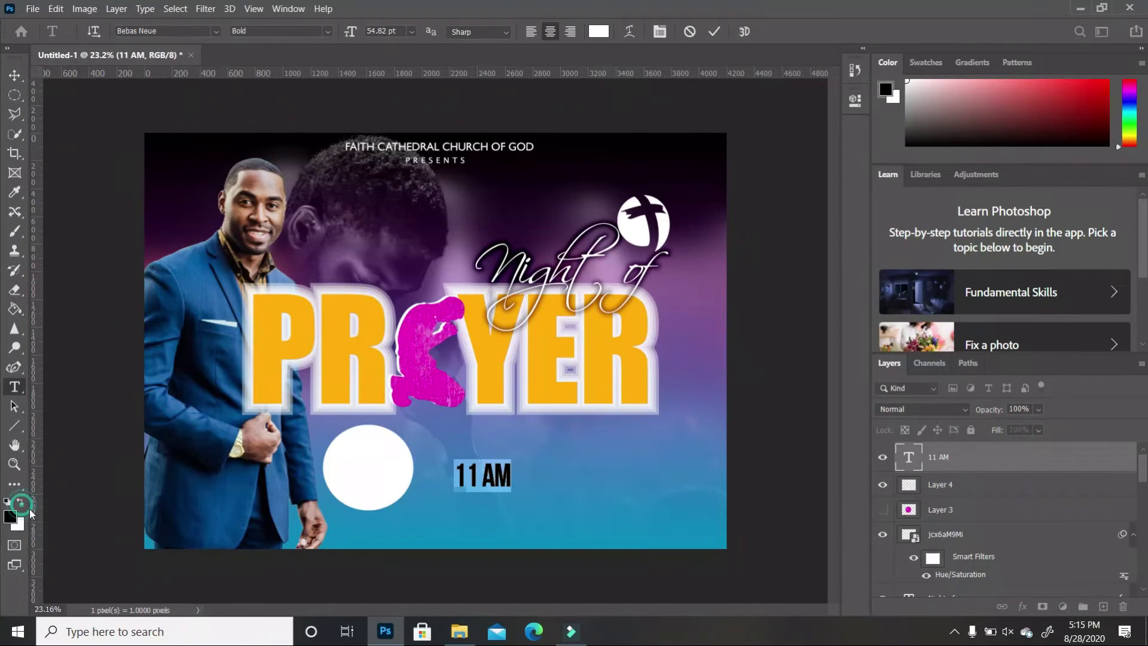
left_click(13, 74)
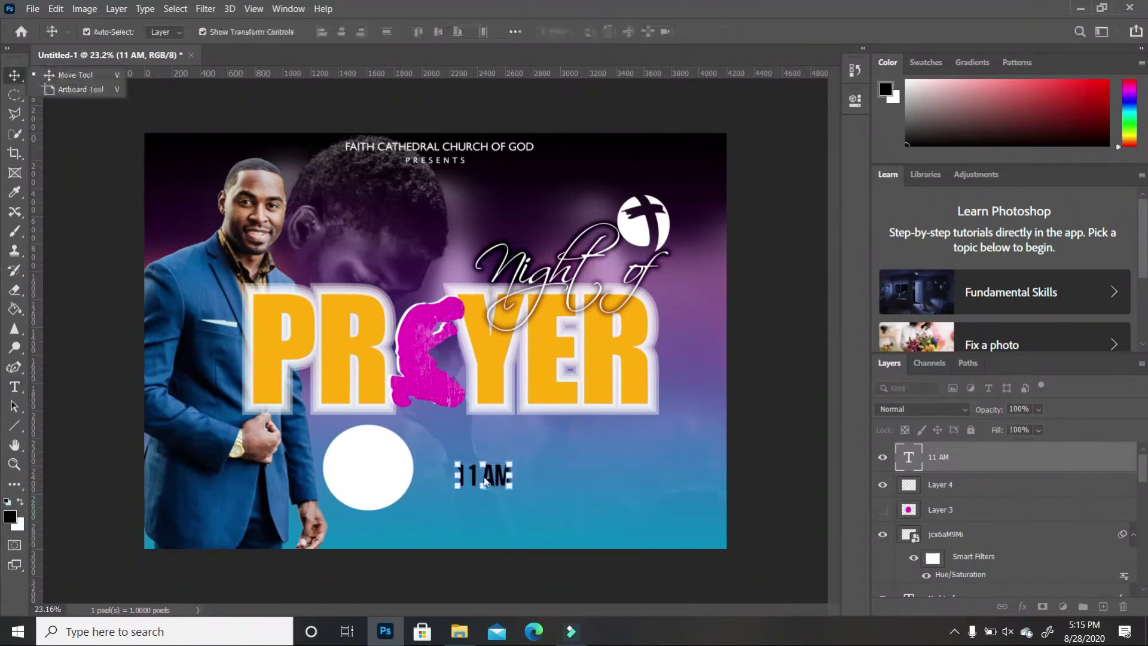
left_click_drag(495, 484, 390, 467)
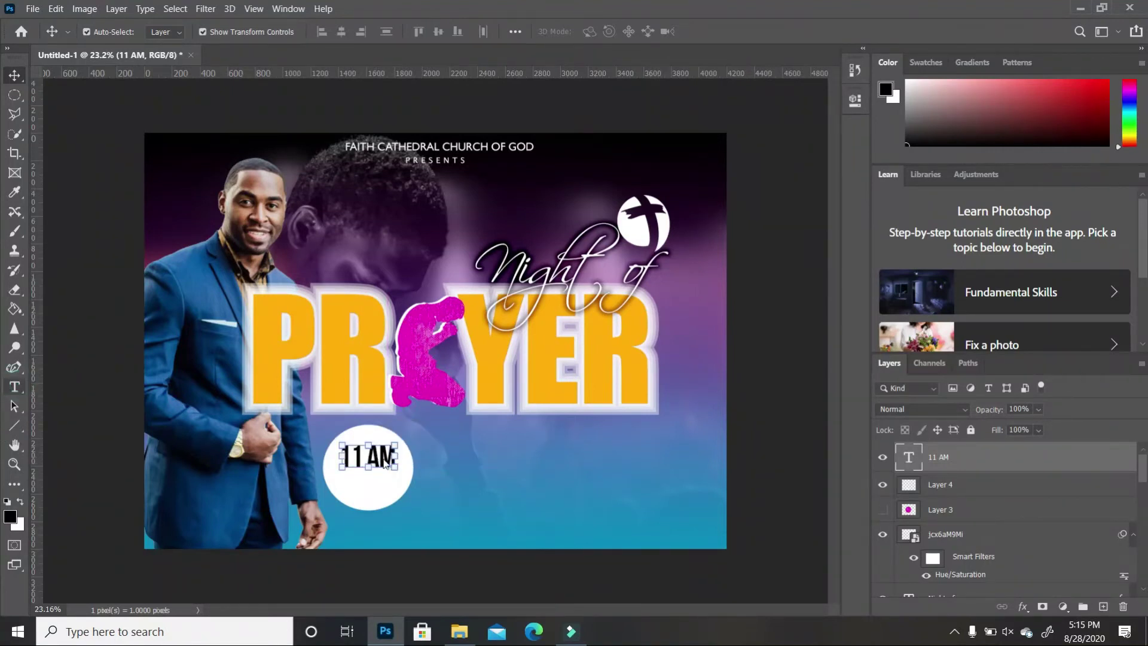
Colour the 11 AM text magenta ed25c5, sampled from the praying figure.
left_click(13, 386)
triple_click(399, 473)
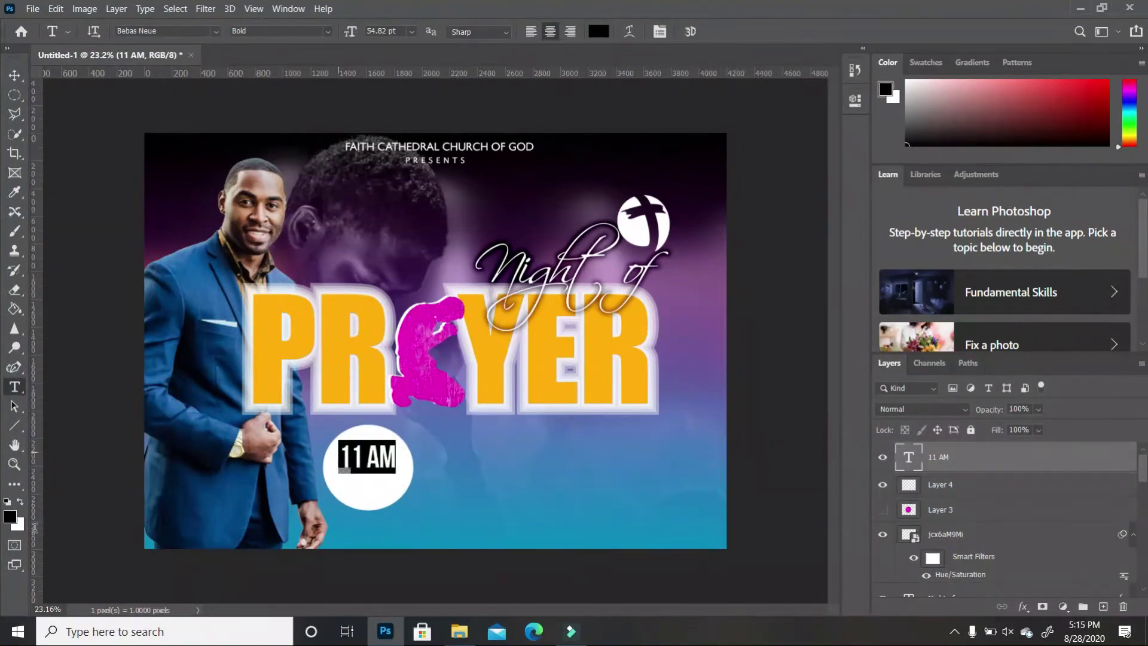
left_click(10, 516)
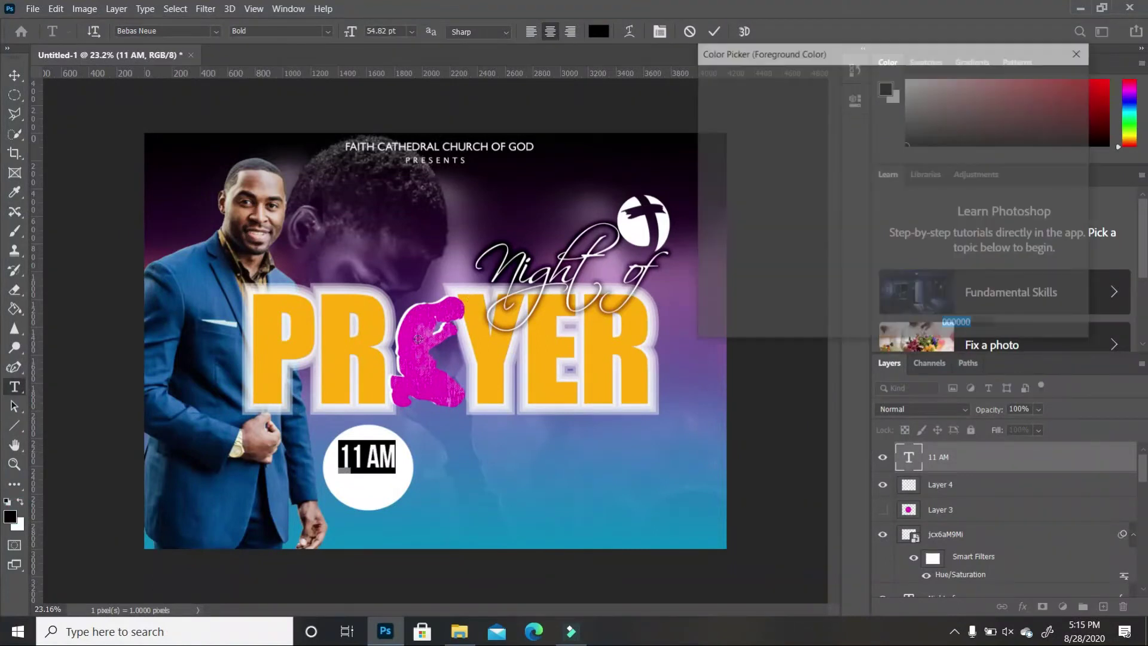
left_click(406, 336)
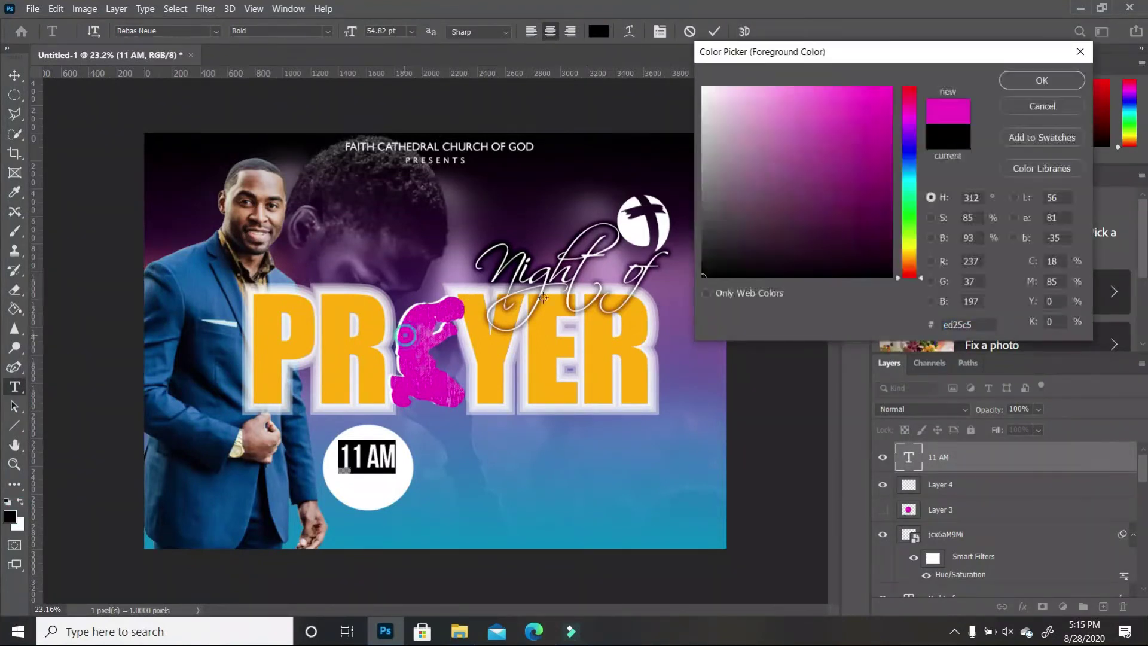
left_click(1047, 79)
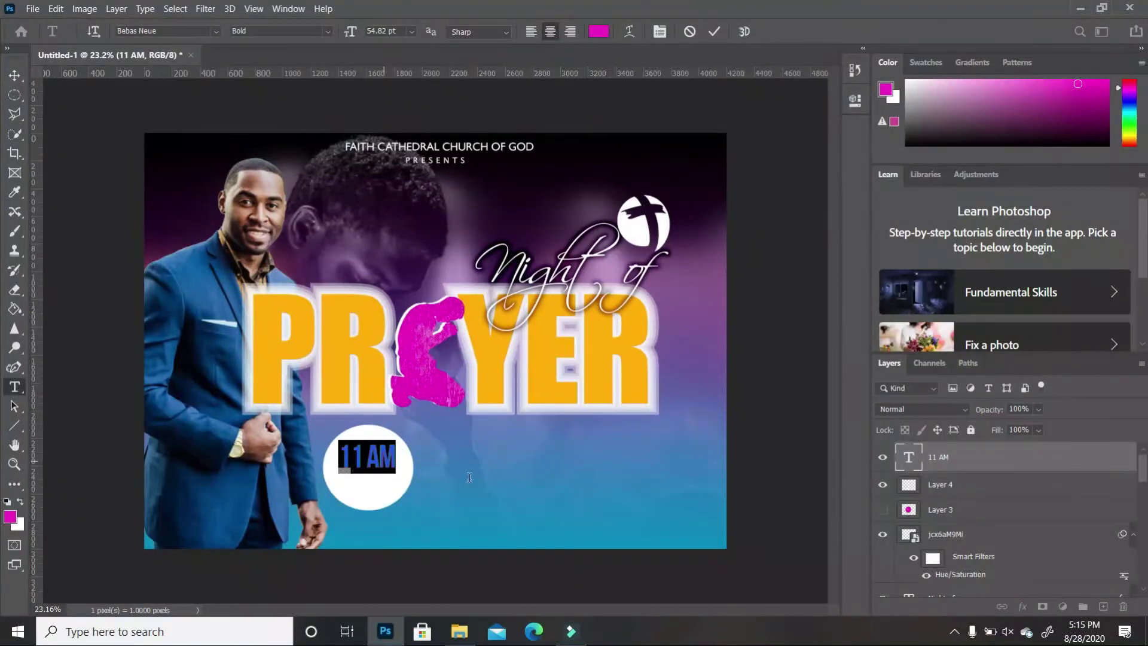
Set just the letters AM back to black in Bebas Neue Book weight.
left_click(378, 456)
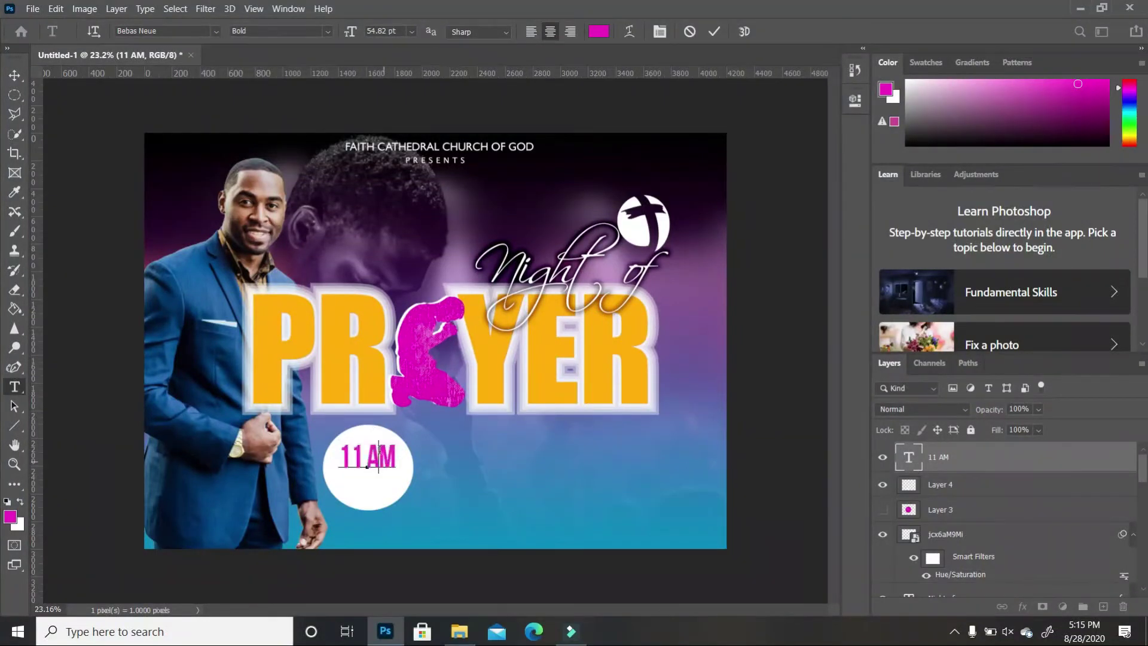
left_click_drag(367, 458, 393, 456)
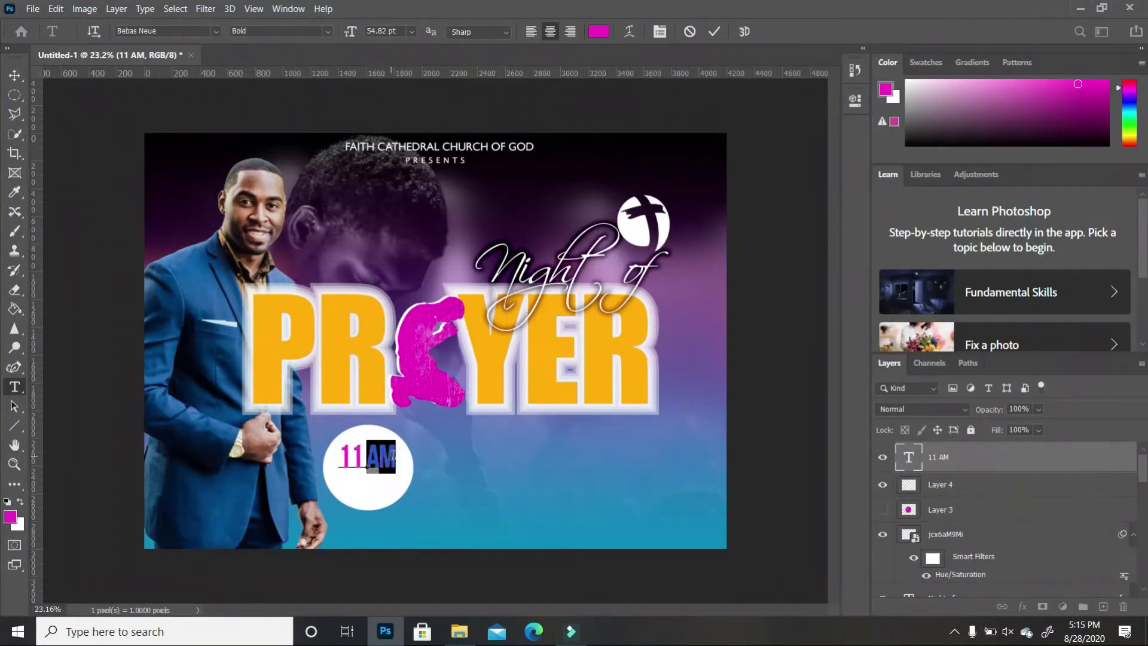
left_click(8, 503)
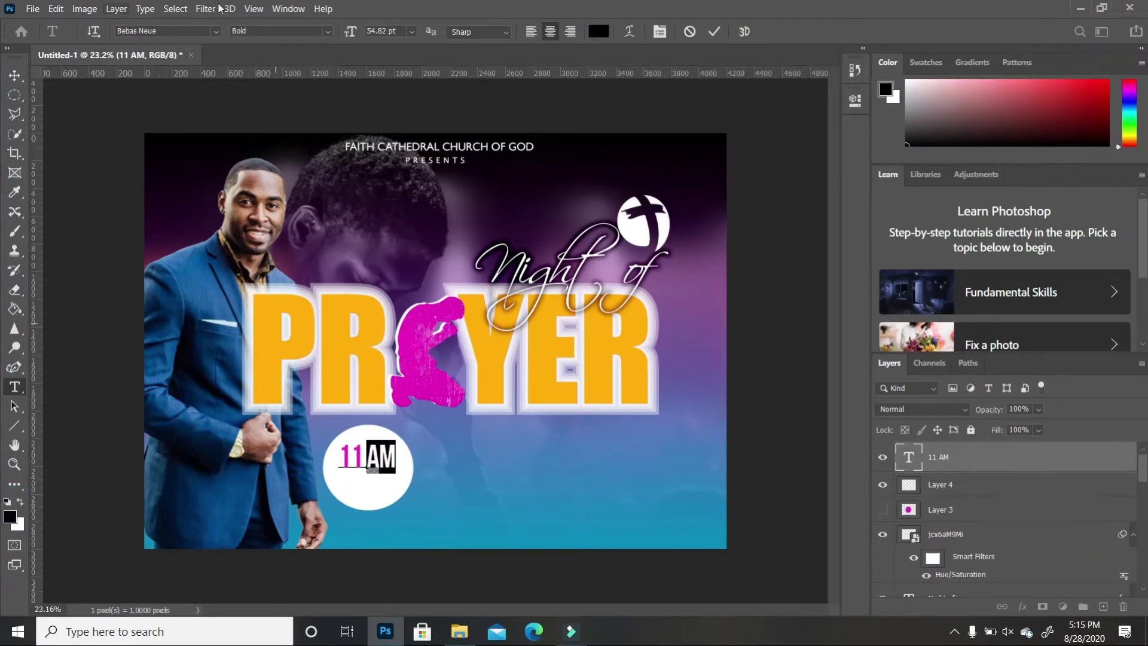
left_click(215, 31)
left_click(328, 31)
left_click(328, 31)
left_click(216, 31)
left_click(216, 31)
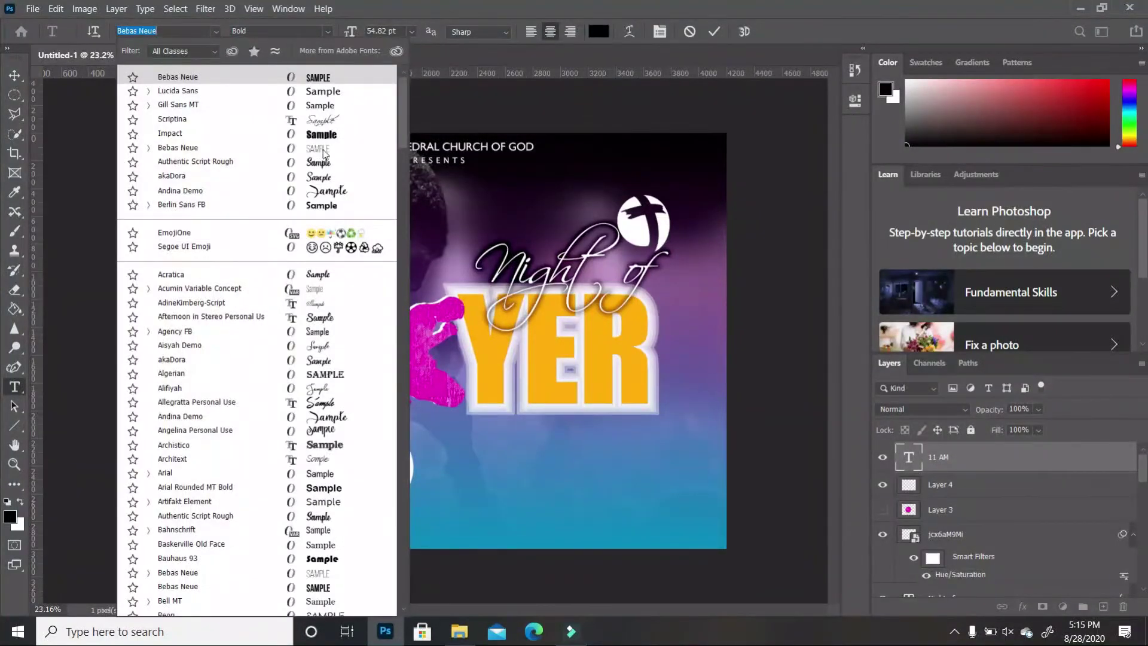
left_click(320, 149)
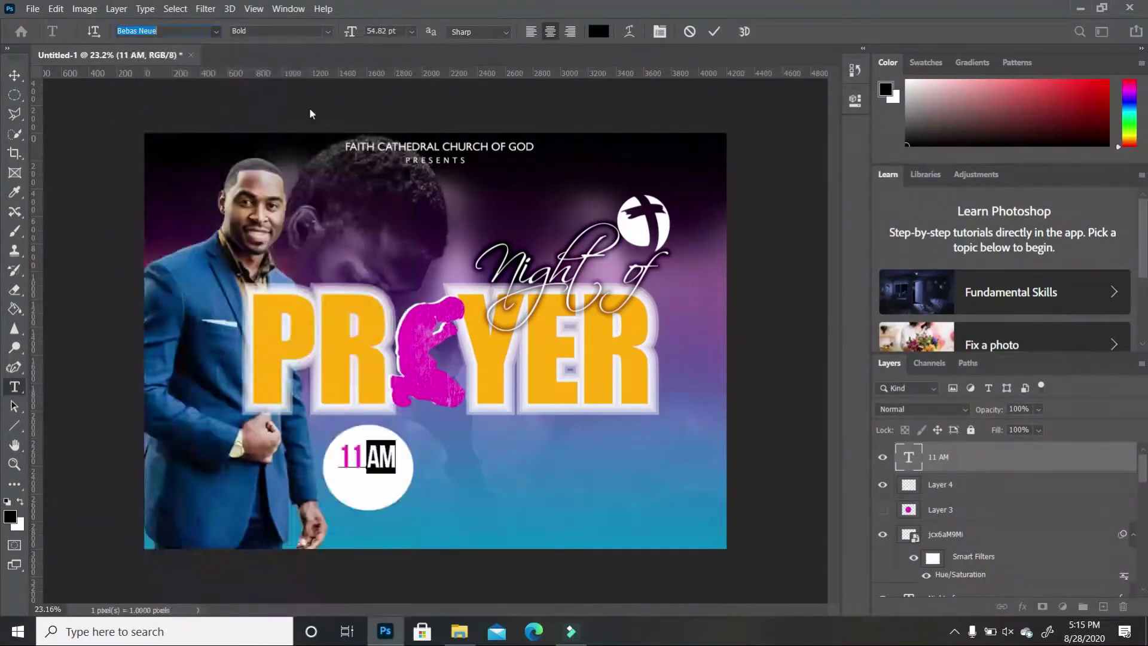
left_click(328, 33)
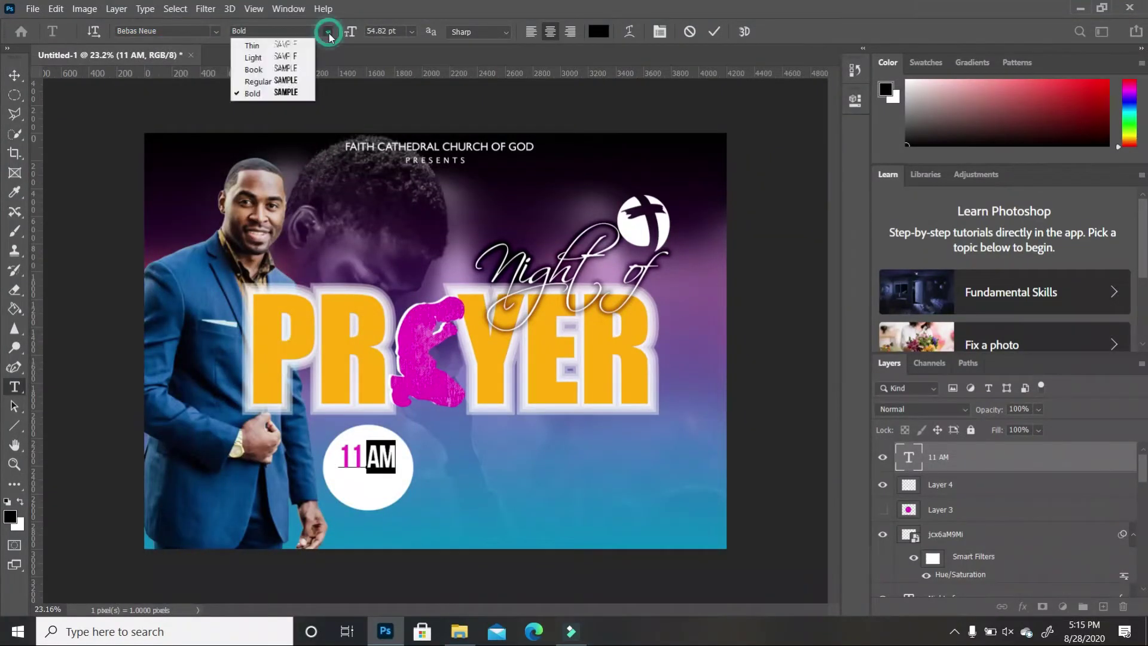
left_click(291, 71)
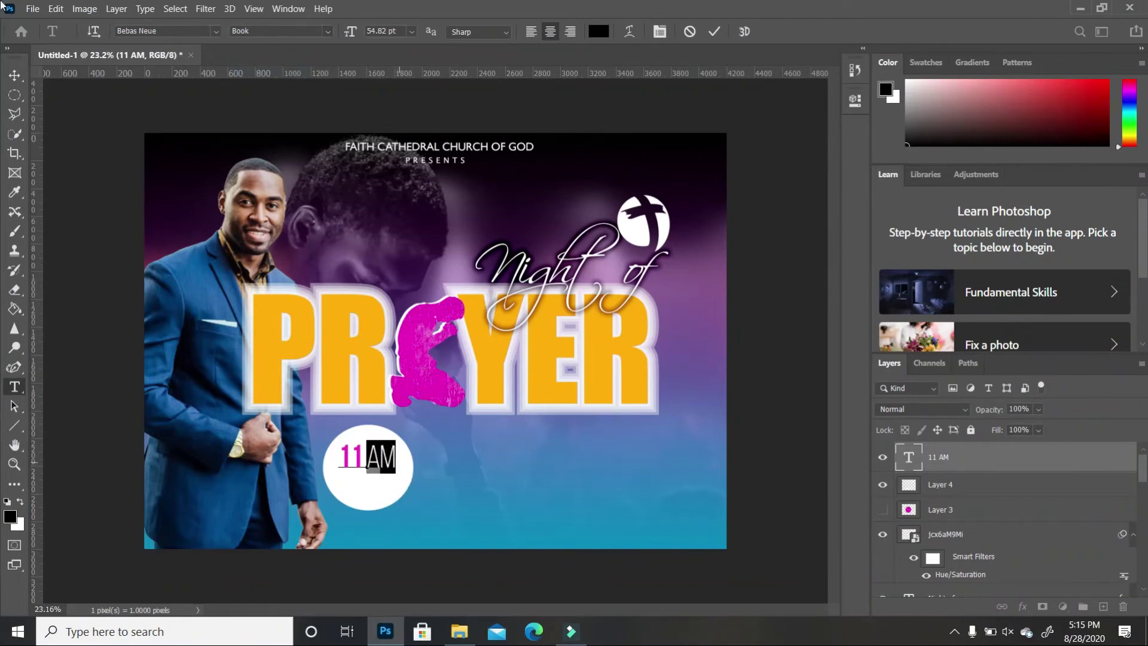
left_click(13, 75)
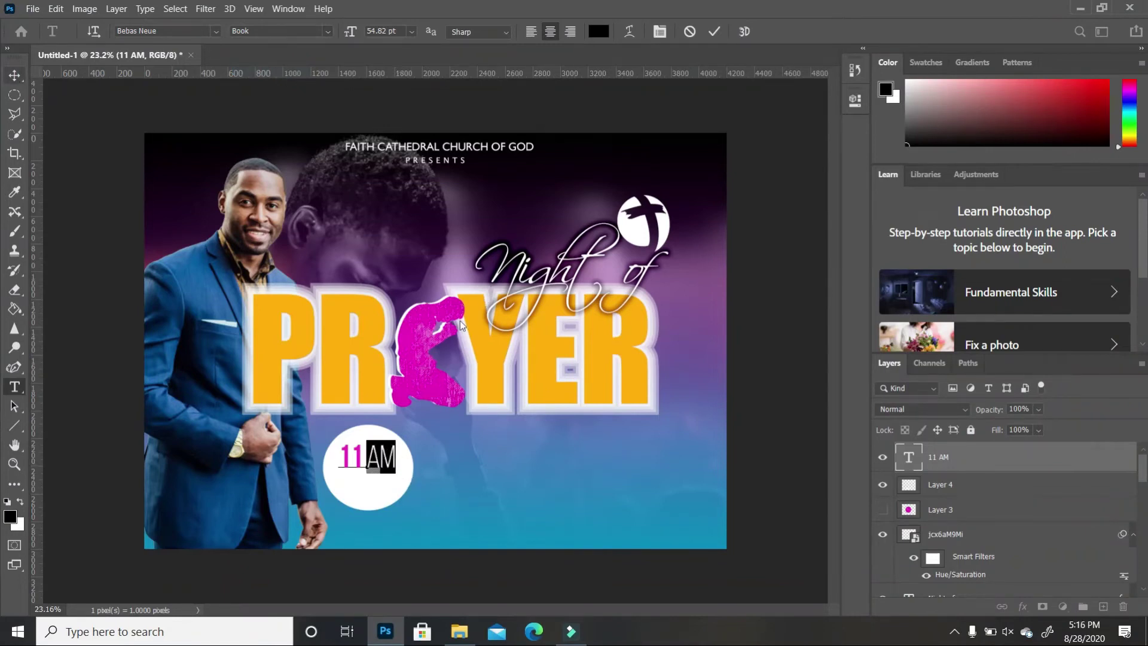
Create the SHARP text layer below 11 AM and move it above the white circle layer.
left_click(456, 491)
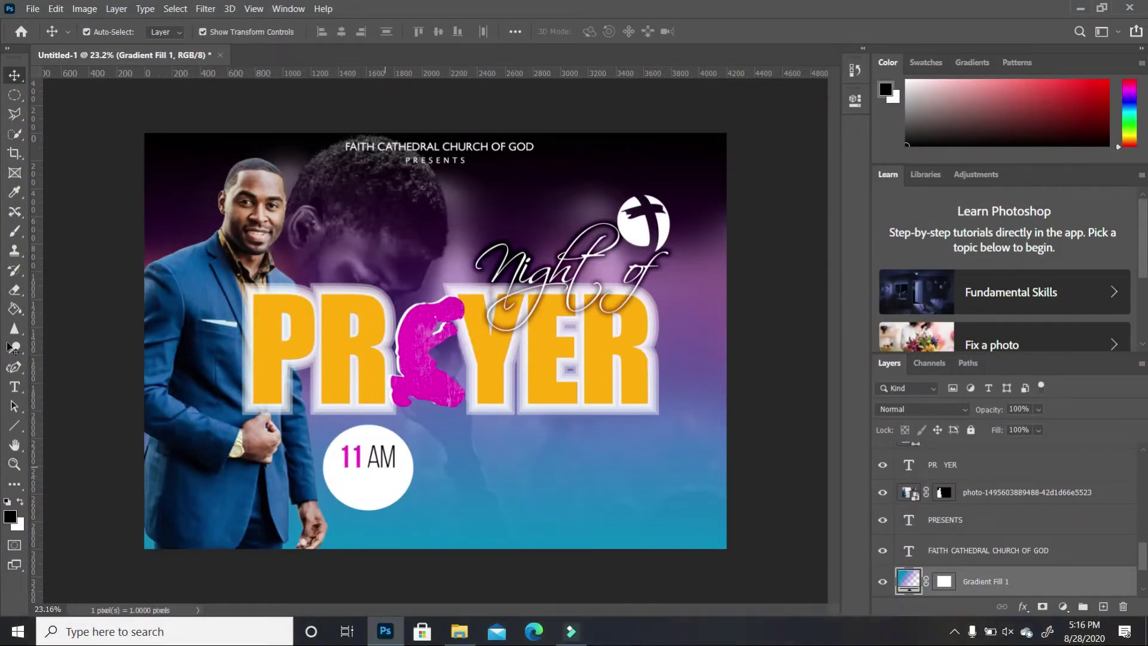
left_click(15, 386)
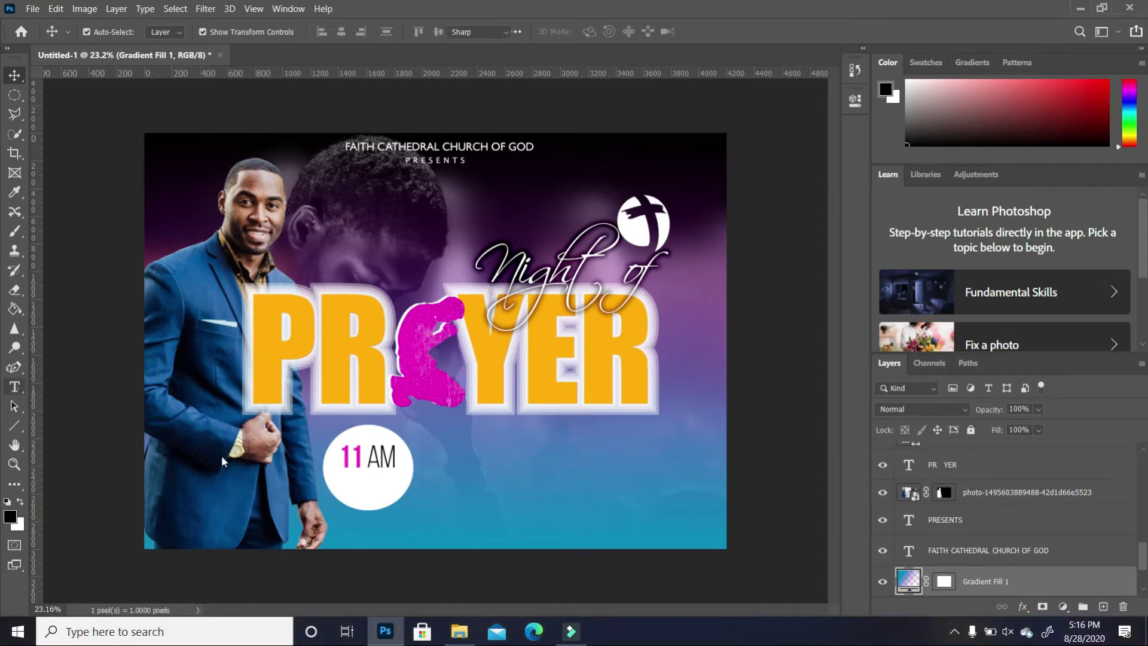
left_click(470, 503)
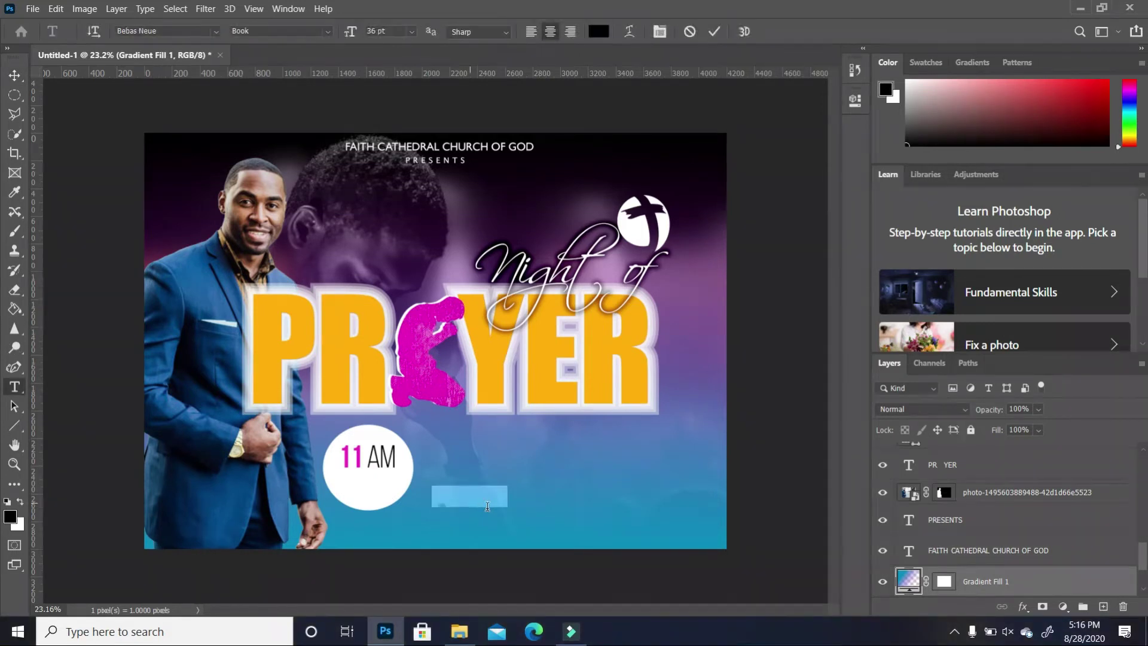
key("ctrl+Return")
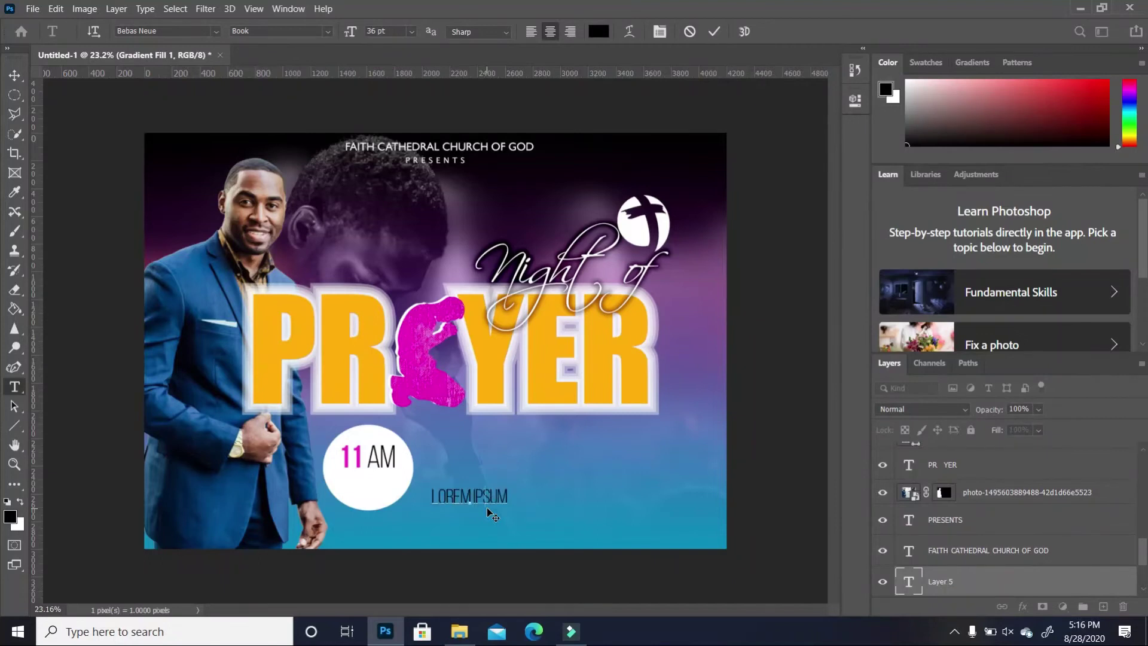
key("v")
key("Delete")
left_click(1028, 483)
key("ctrl+t")
left_click_drag(1027, 483, 993, 448)
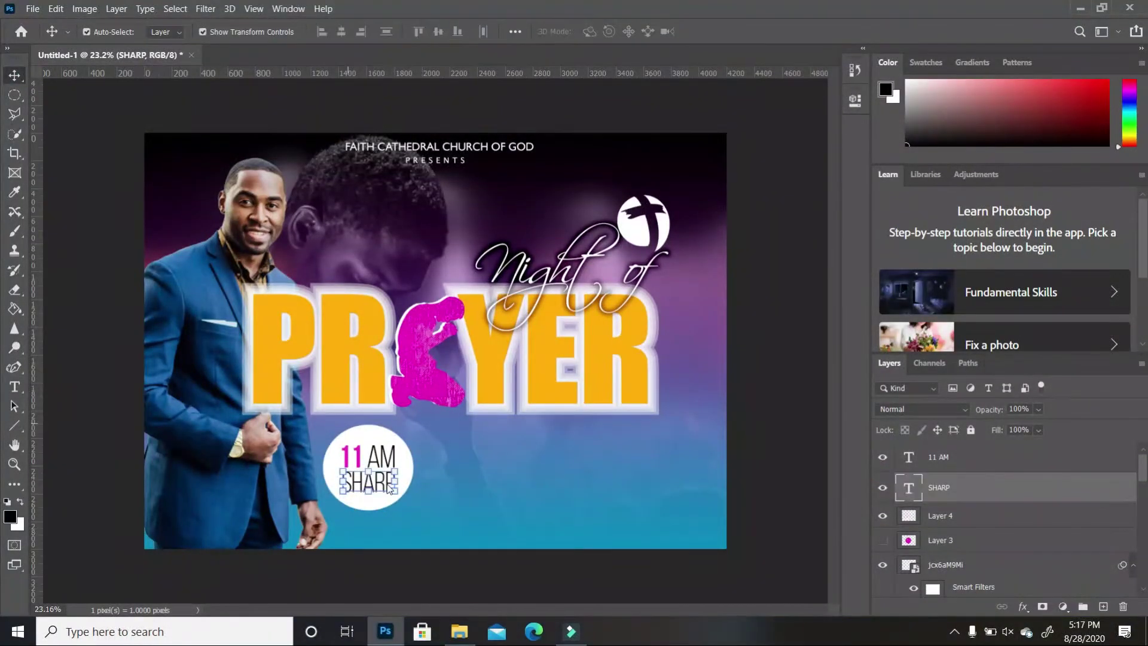
Set the SHARP text to Bebas Neue Bold.
left_click(15, 387)
left_click(78, 387)
double_click(368, 481)
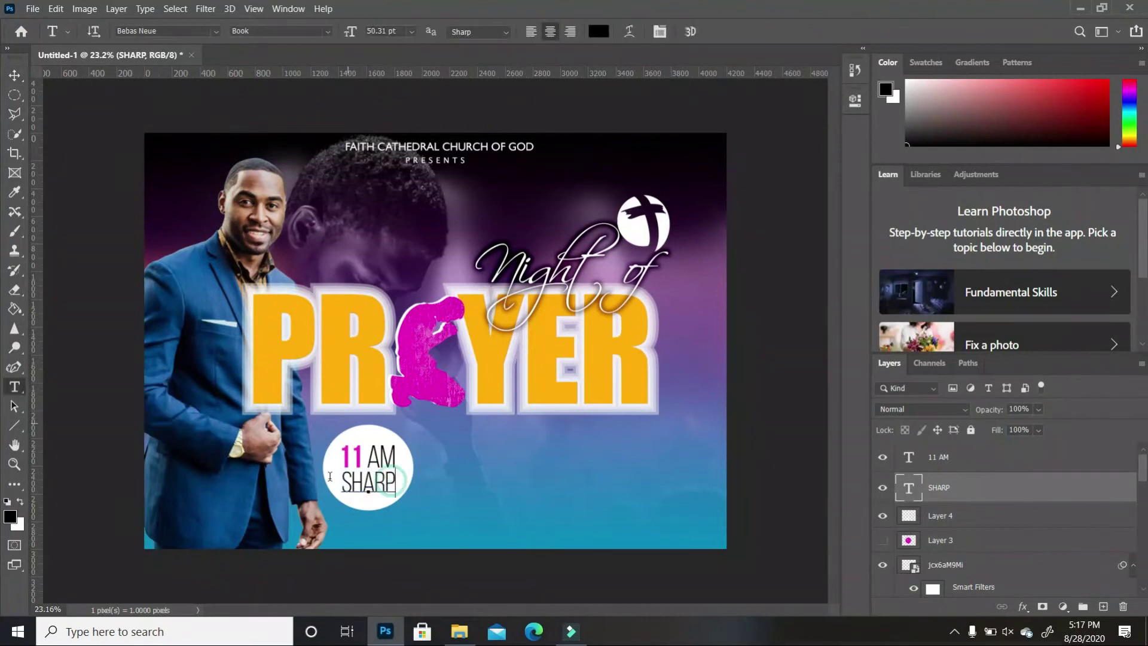
left_click(328, 31)
left_click(289, 94)
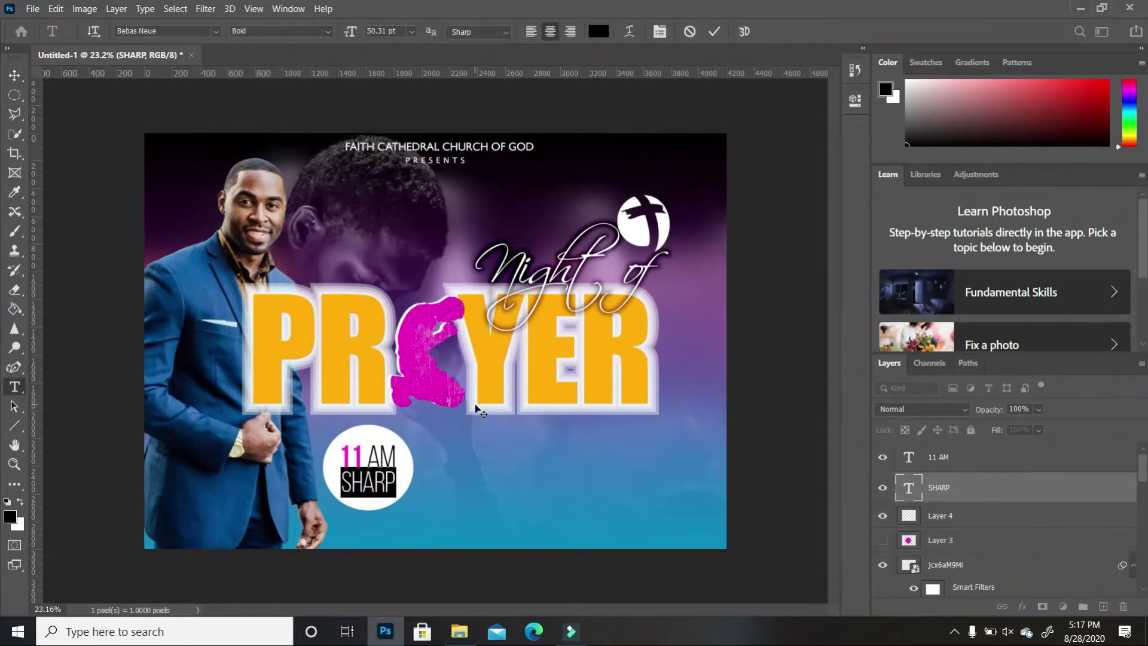
key("ctrl+Return")
key("v")
left_click(449, 471)
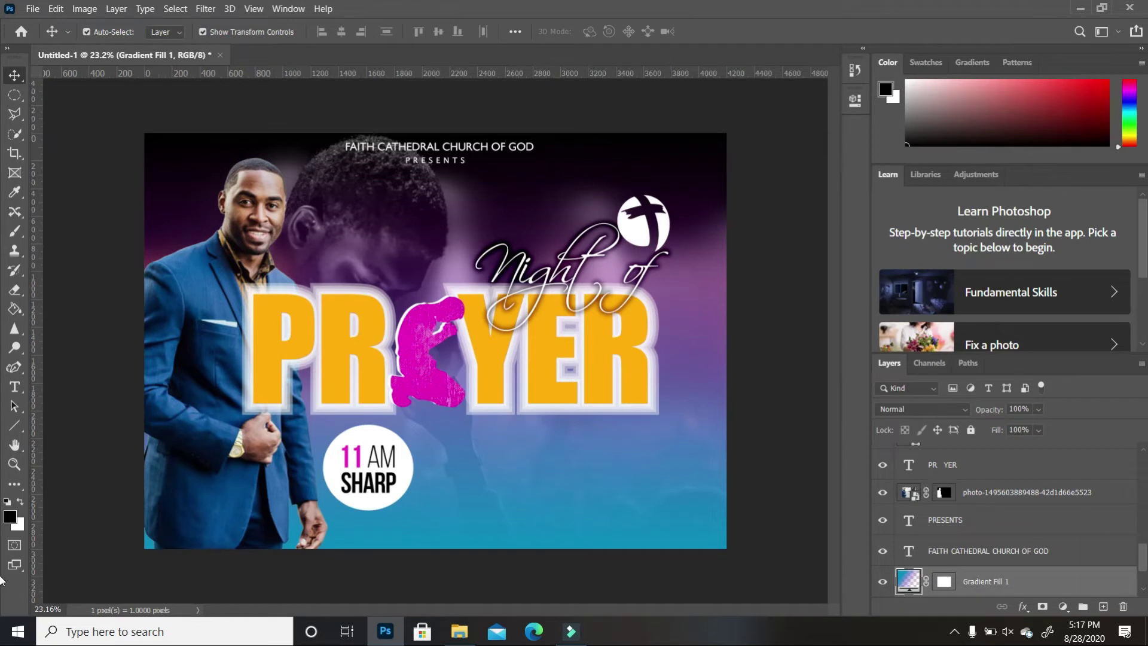
Show the textured magenta circle, scale it to about 59%, and move it below PRAYER.
scroll(1144, 569, "up", 5)
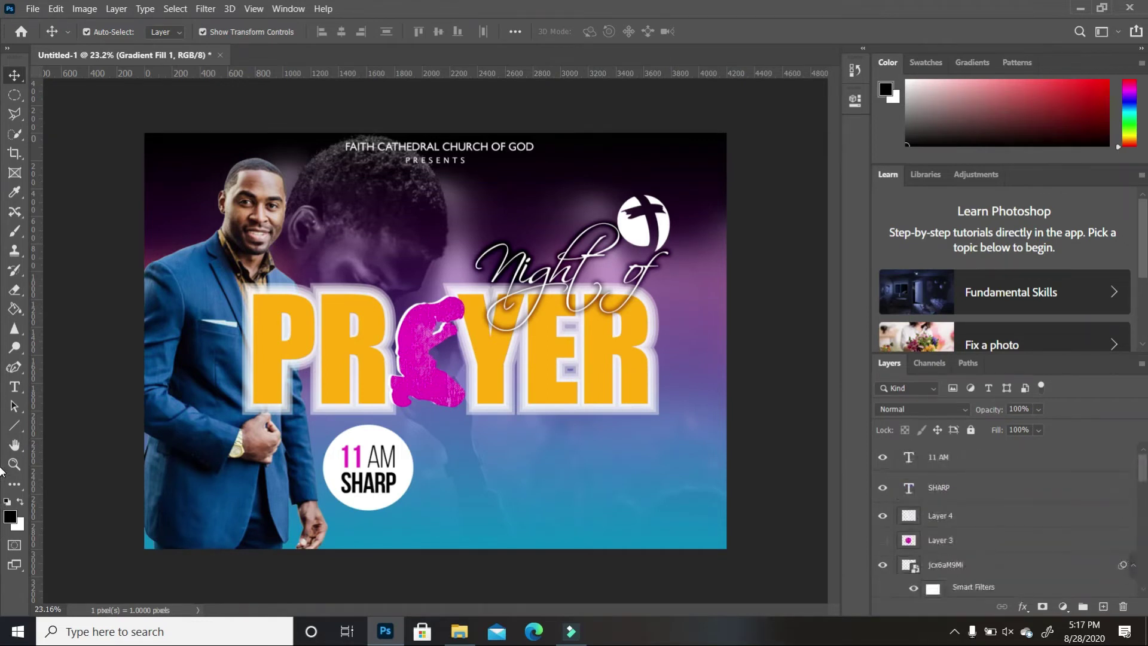
left_click(883, 541)
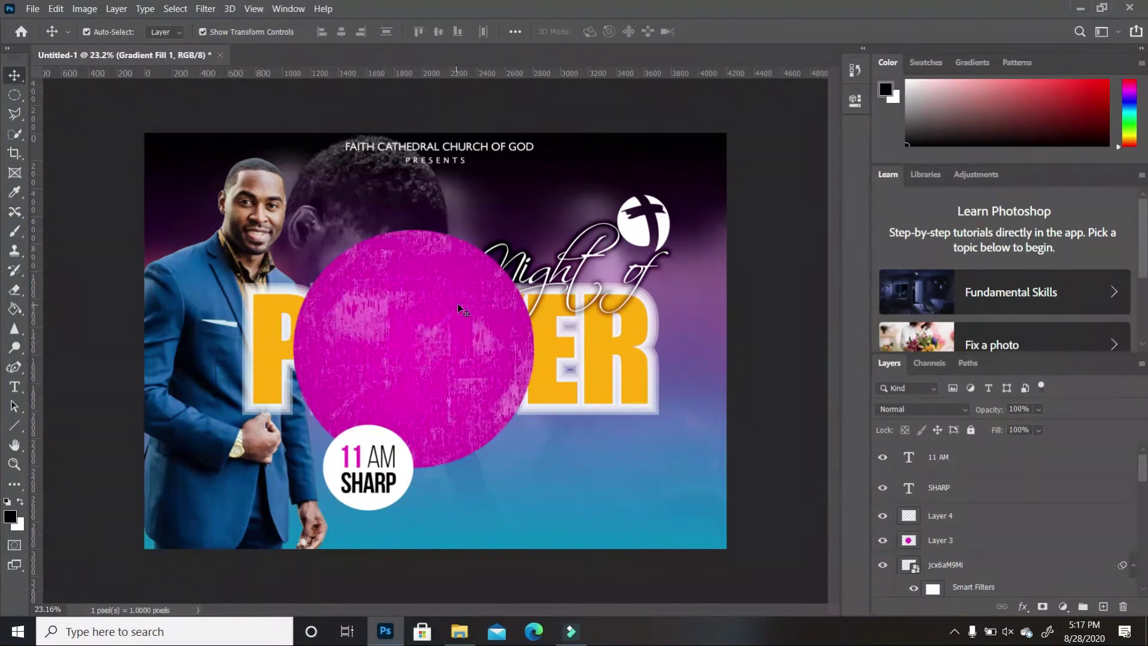
left_click(459, 308)
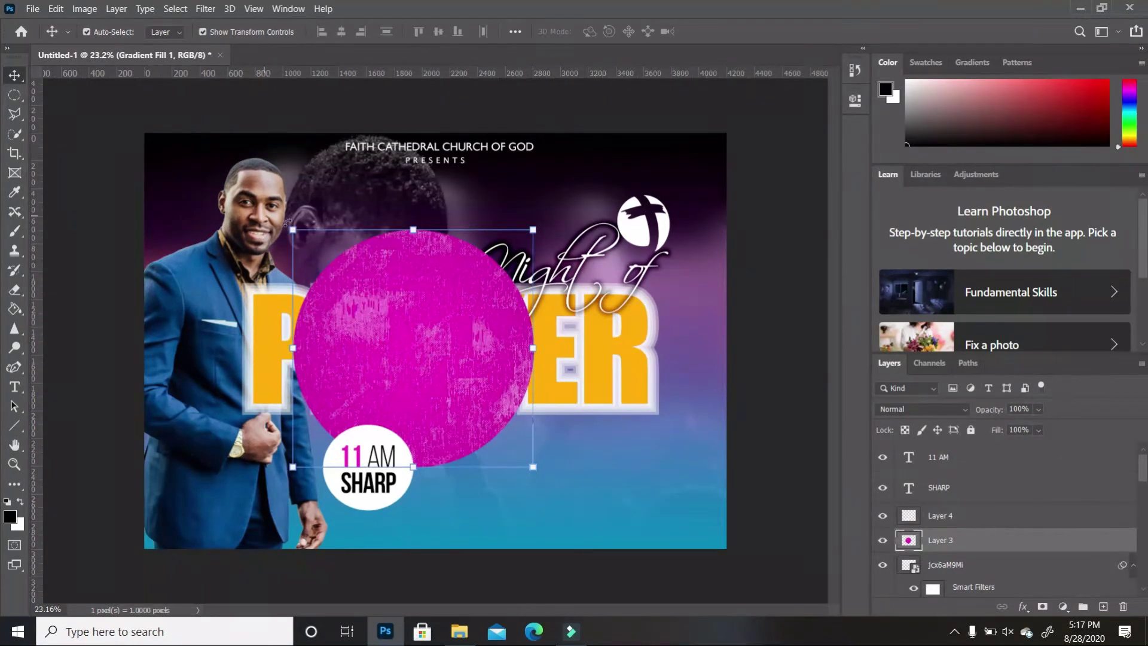
key("ctrl+t")
left_click_drag(293, 229, 410, 344)
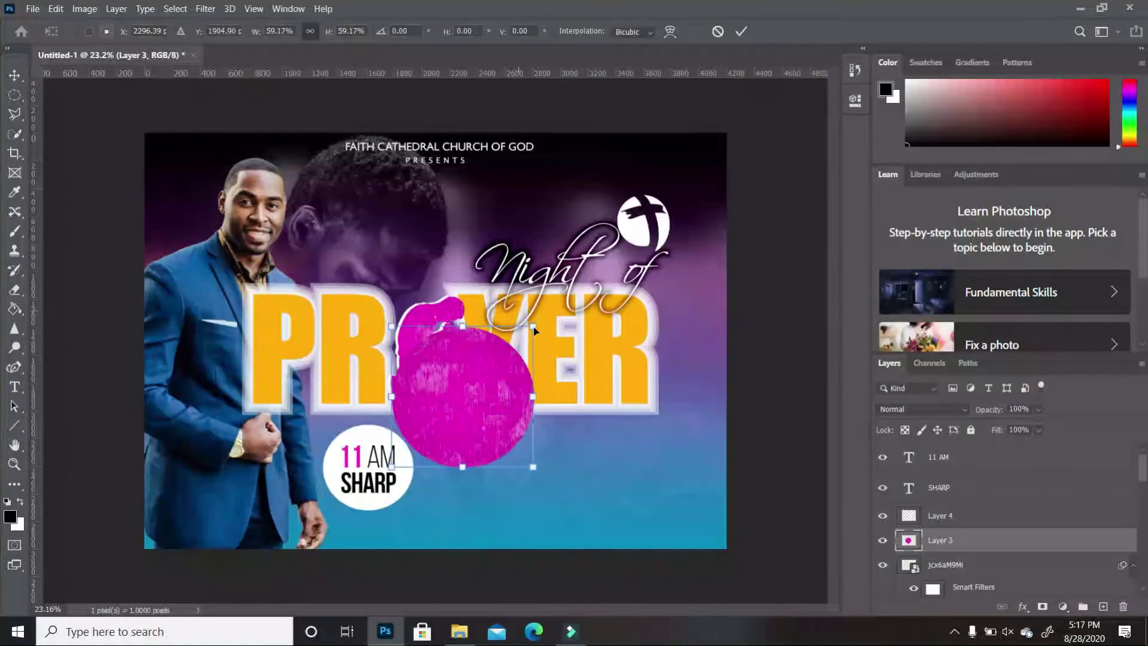
left_click_drag(466, 401, 454, 473)
key("Return")
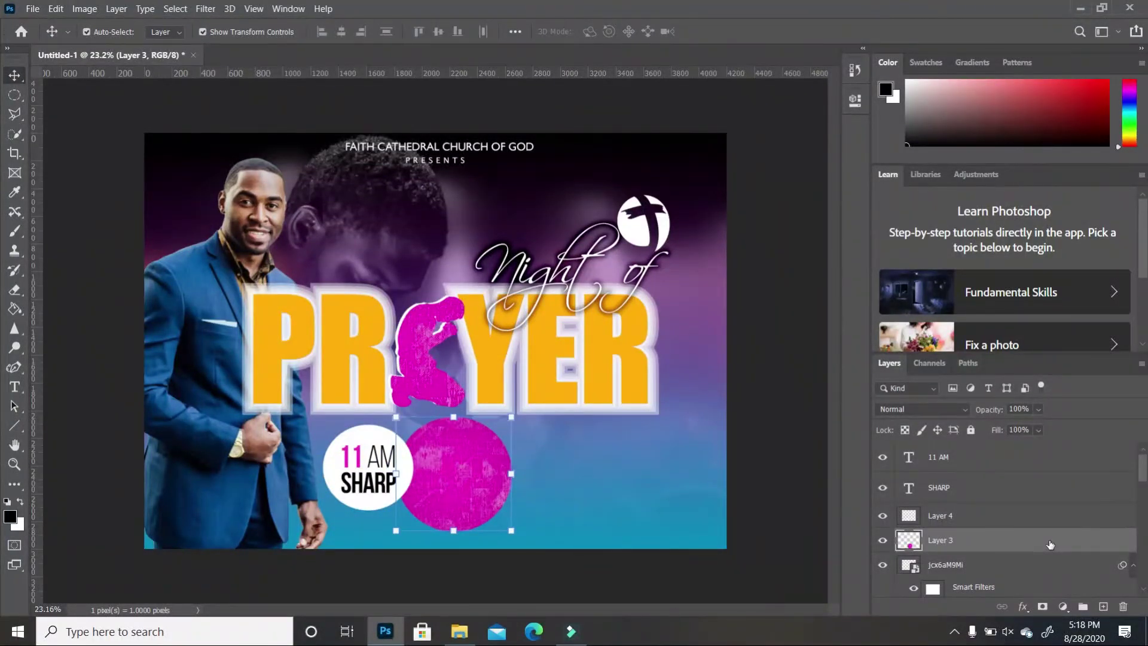
double_click(1127, 542)
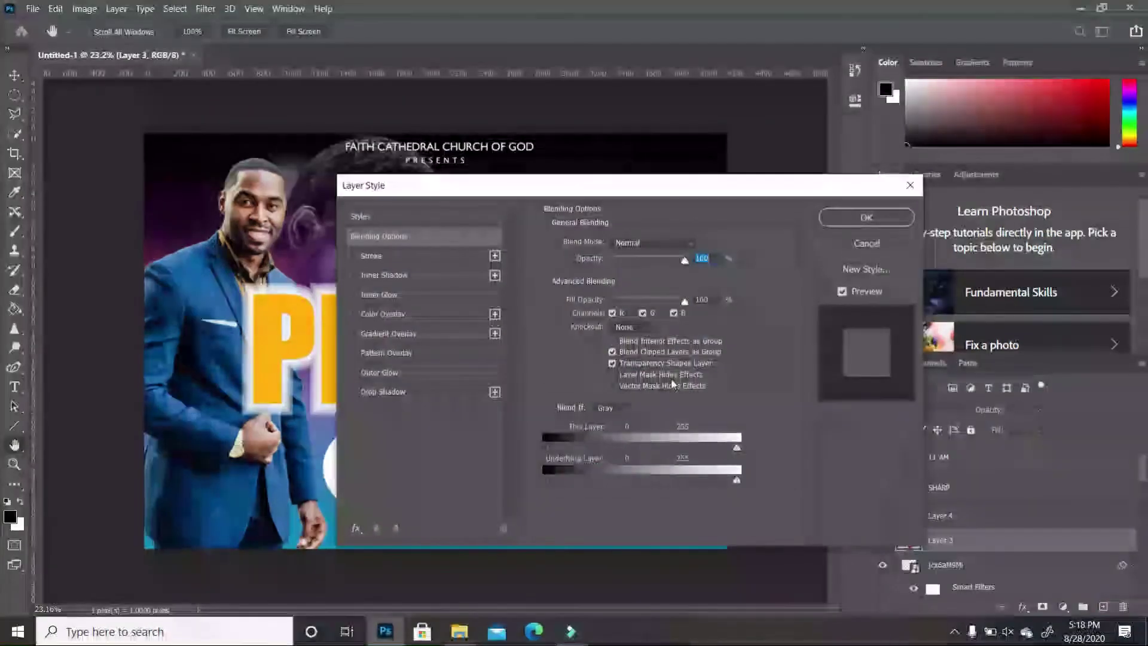
Add a Linear Burn drop shadow: 24% opacity, 42% spread, 84 px size, distance 0.
left_click_drag(481, 186, 670, 113)
left_click(542, 319)
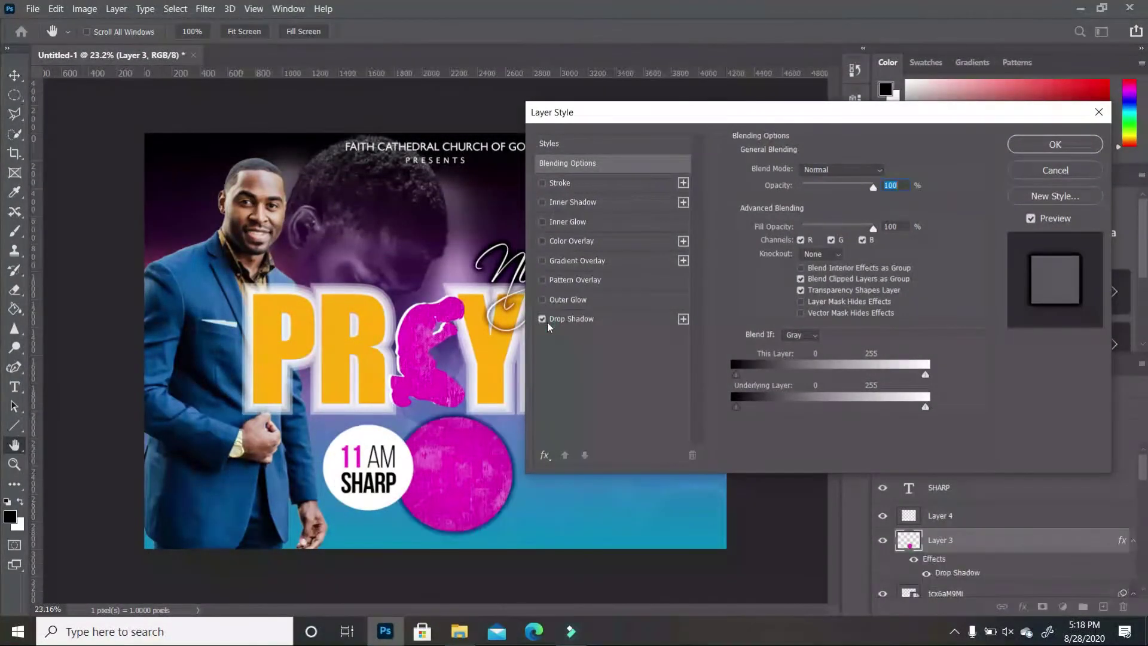
left_click(636, 324)
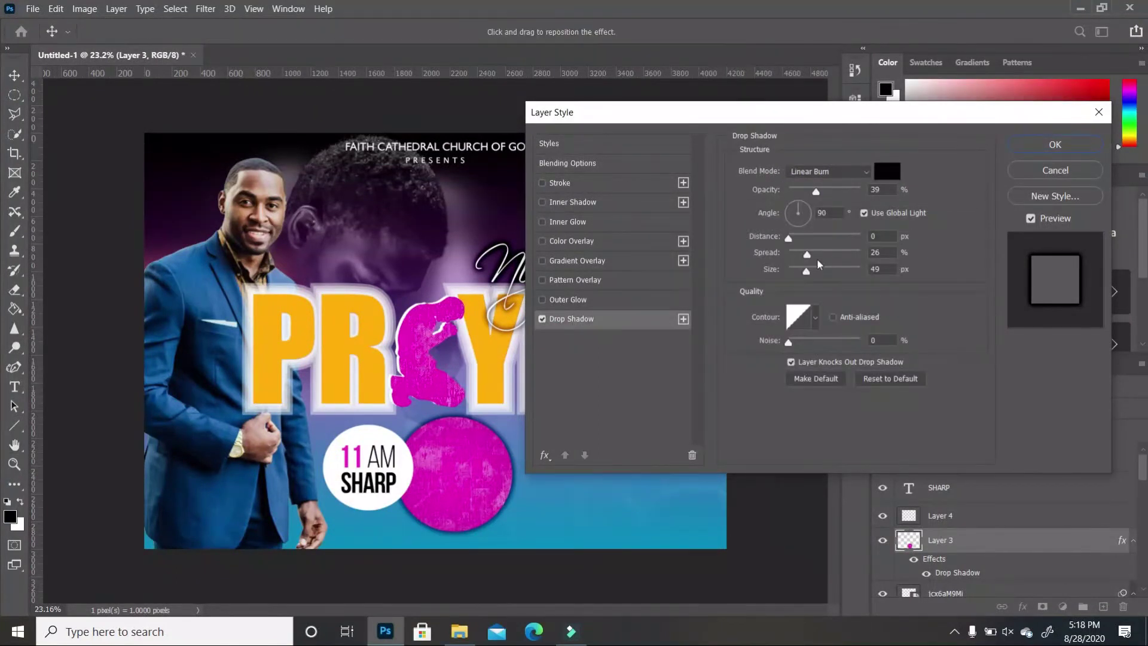
left_click_drag(789, 239, 817, 274)
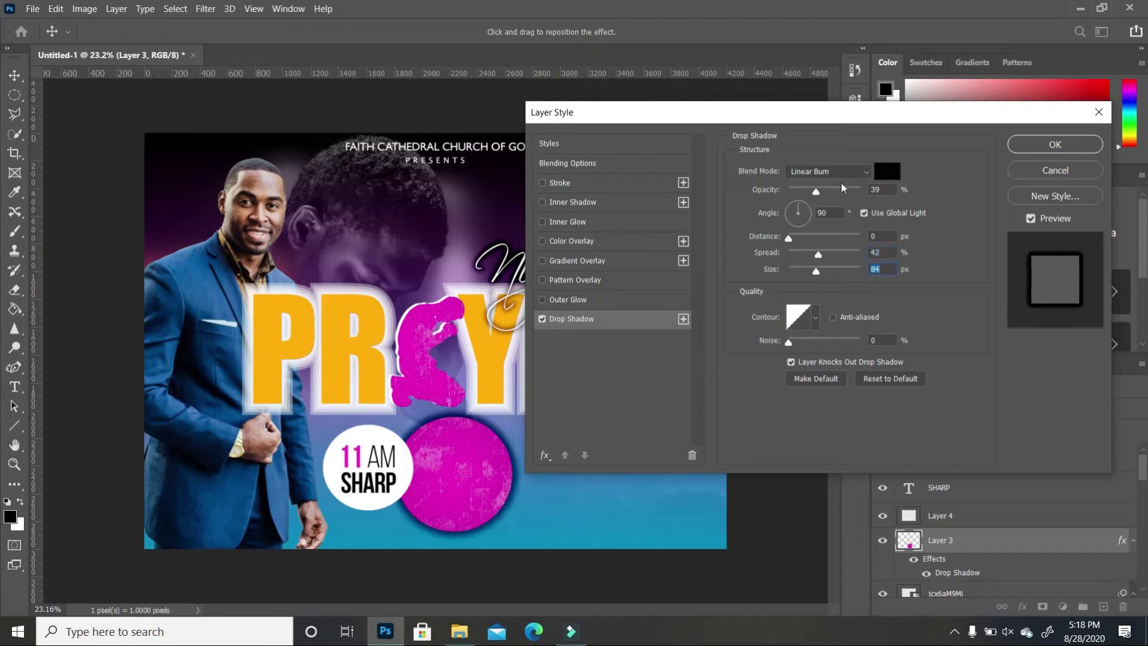
left_click_drag(816, 194, 805, 194)
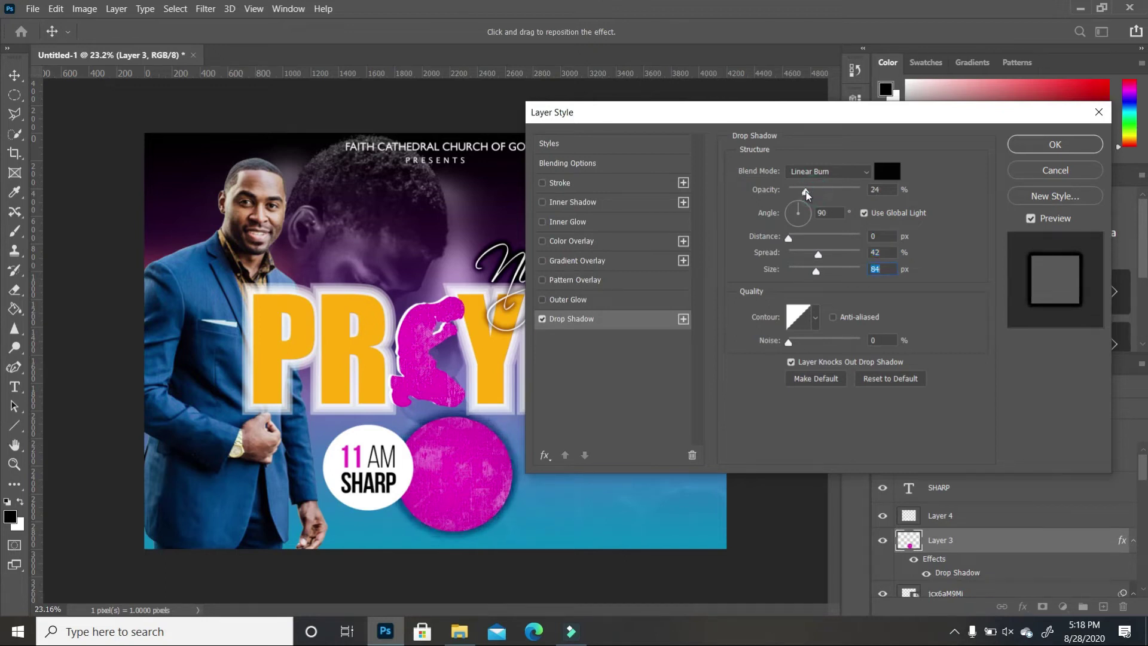
left_click(1056, 144)
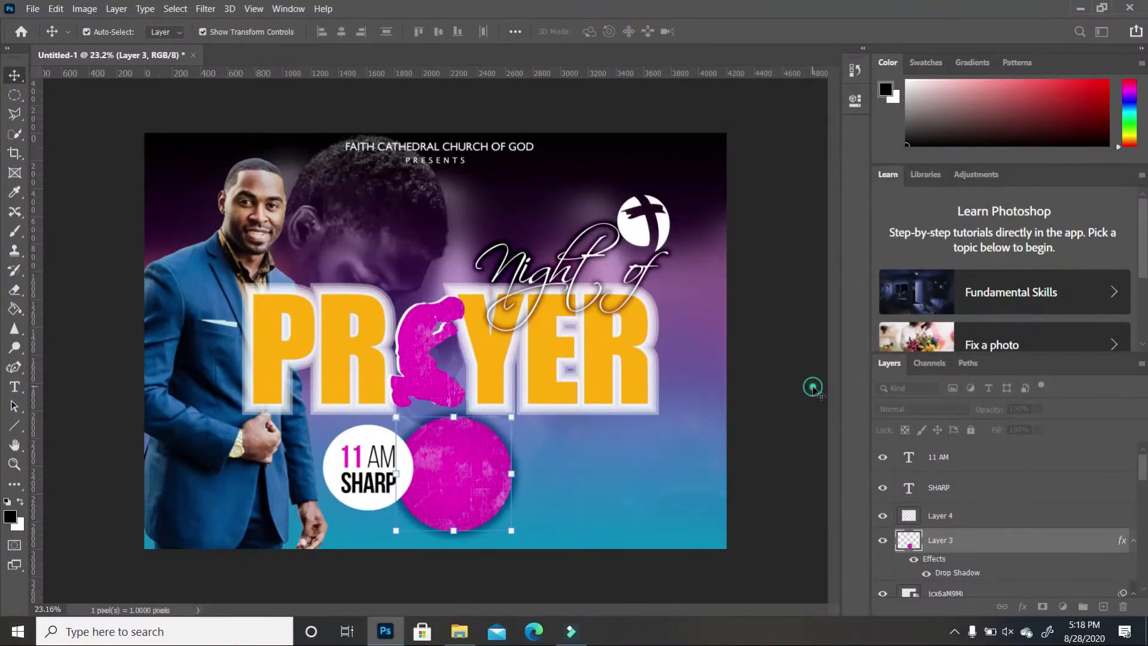
Type a new '18' text layer over the pink circle.
left_click(814, 386)
left_click(15, 388)
left_click(72, 390)
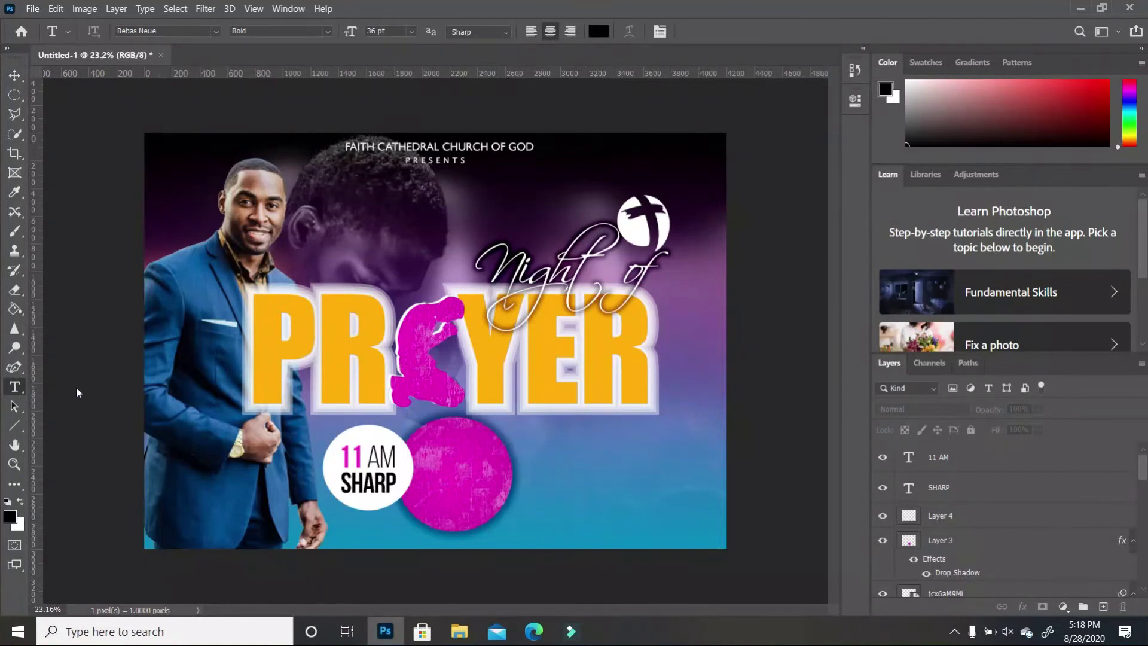
left_click(584, 478)
type("18")
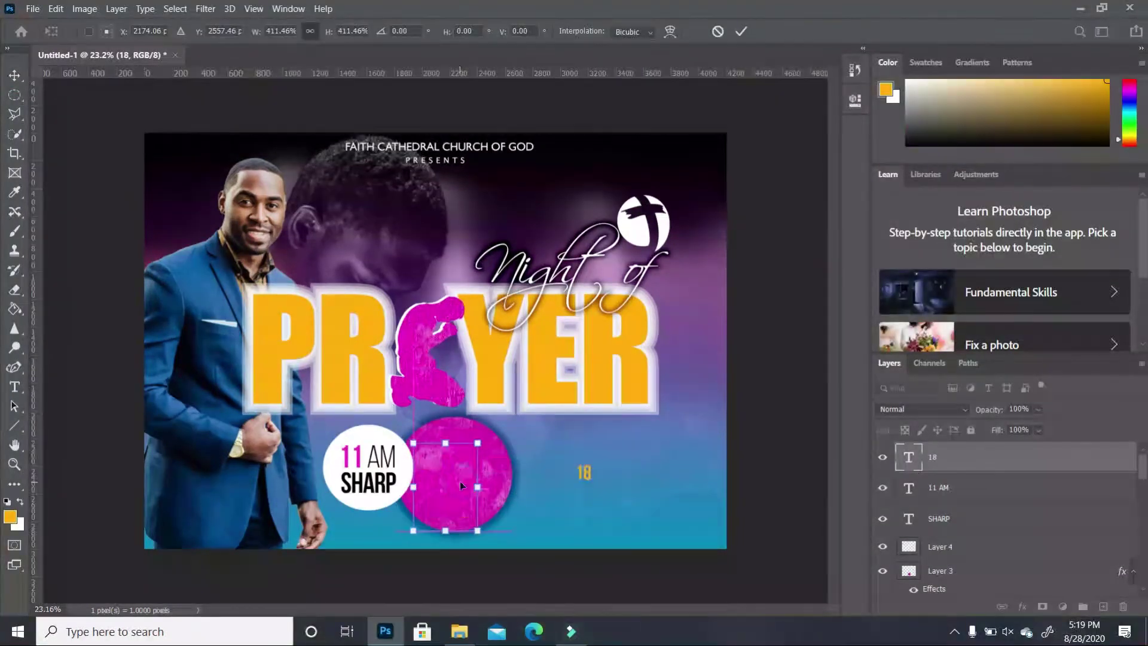
key("ctrl+Return")
Duplicate the SHARP text onto the pink circle above 18 and resize the 18 text.
left_click(939, 518)
key("v")
left_click_drag(369, 482, 771, 403)
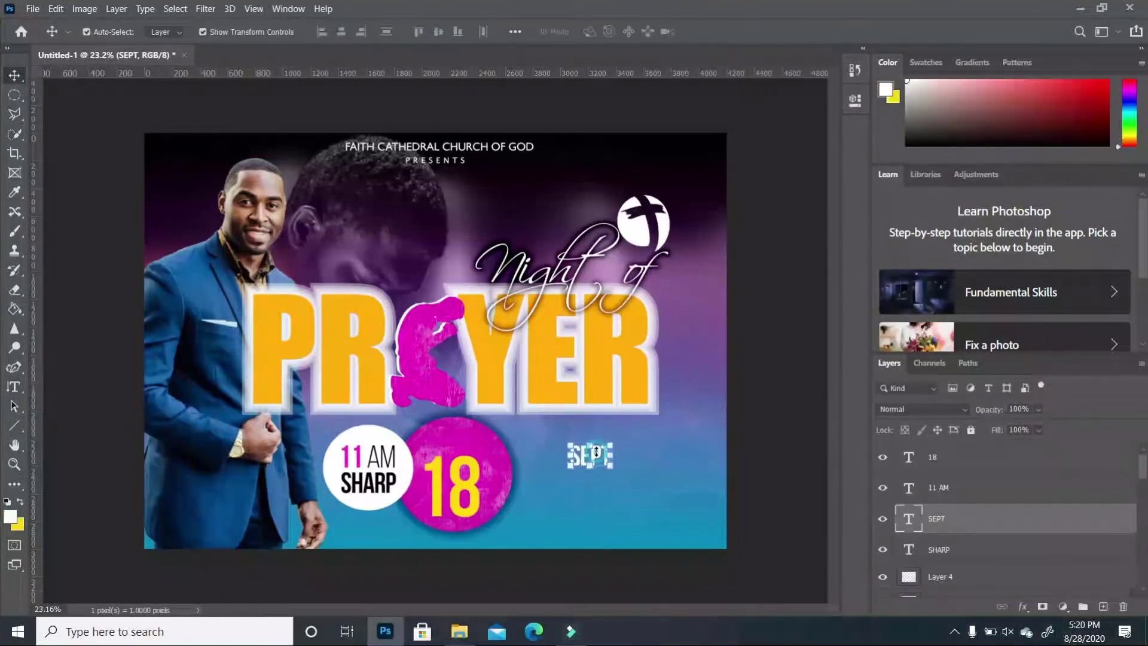
left_click_drag(596, 452, 457, 440)
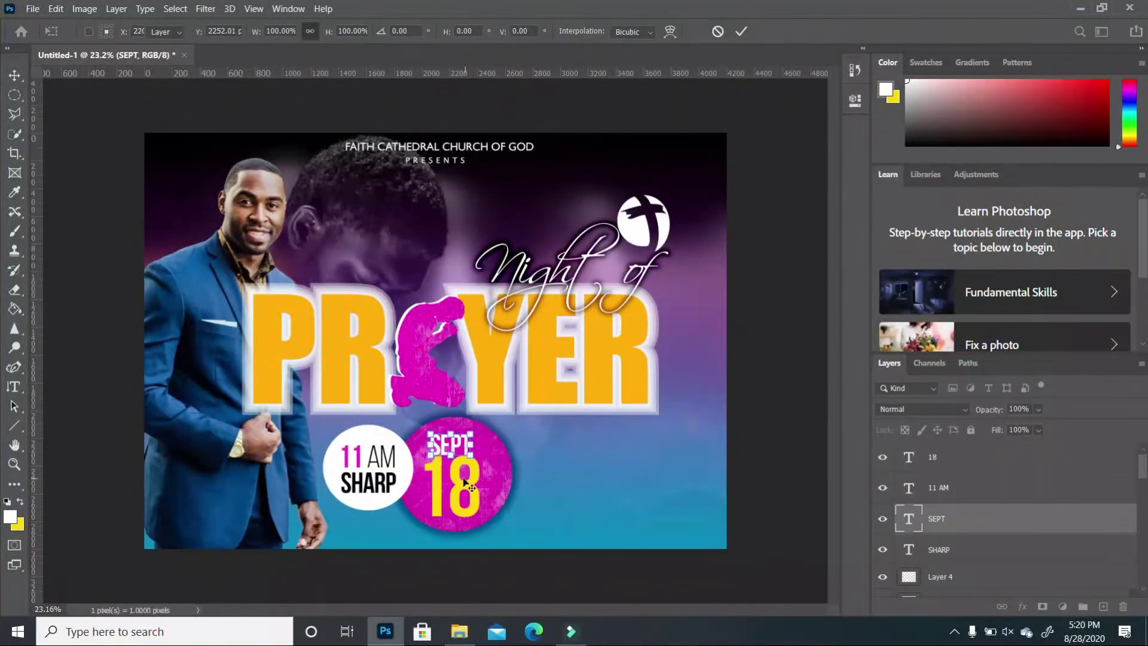
left_click(470, 489)
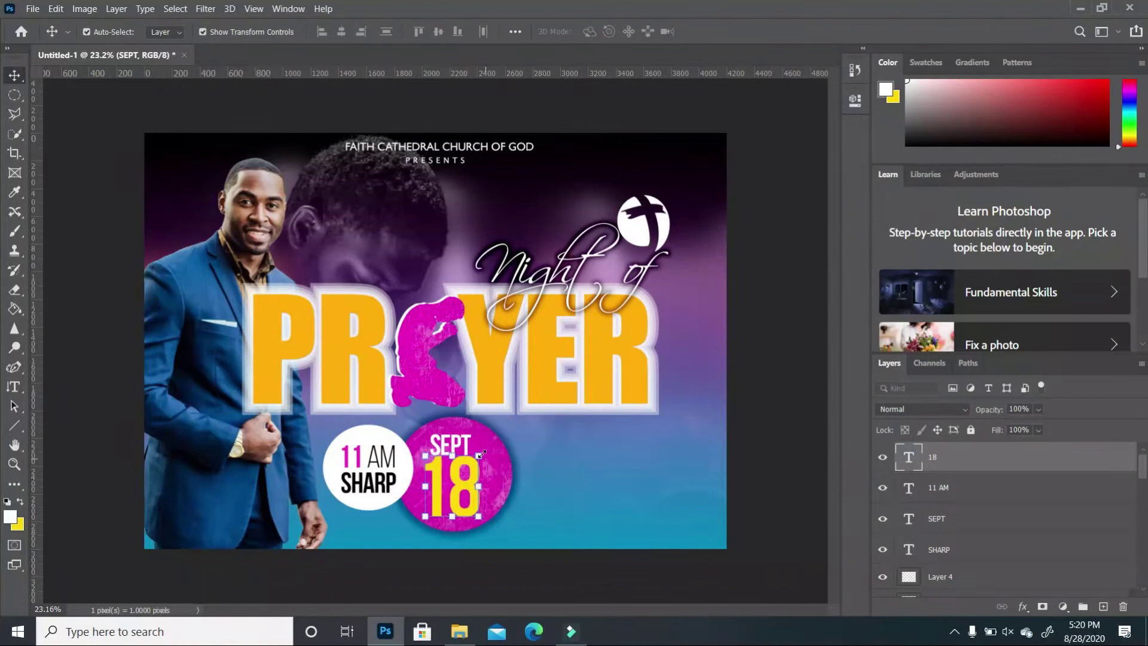
left_click_drag(478, 455, 473, 466)
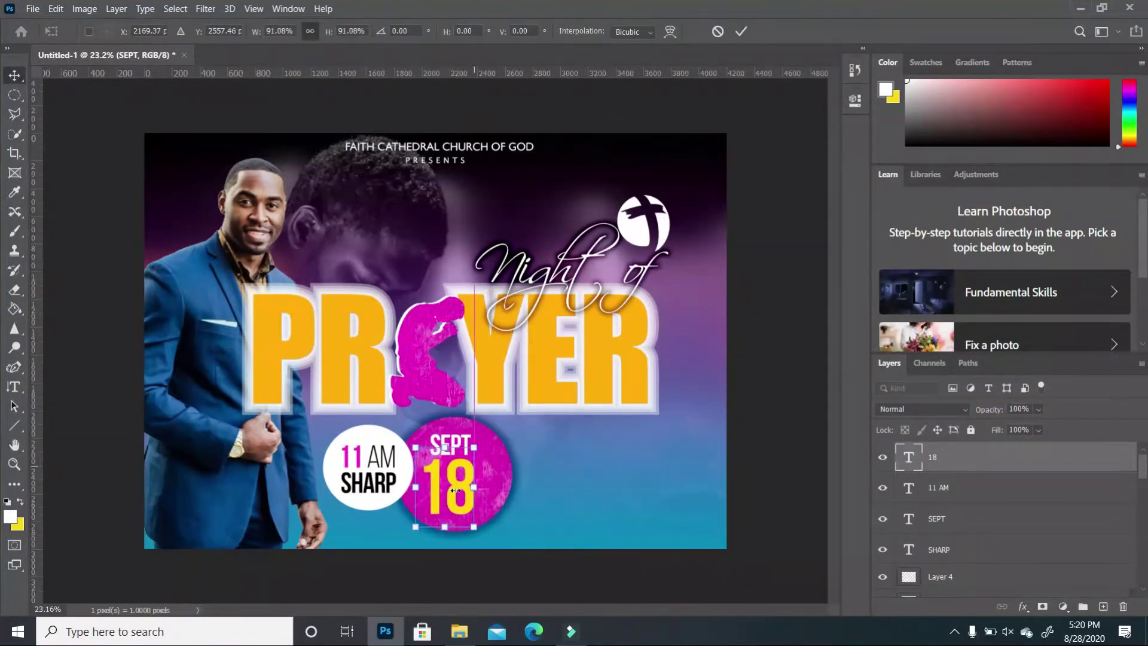
double_click(456, 491)
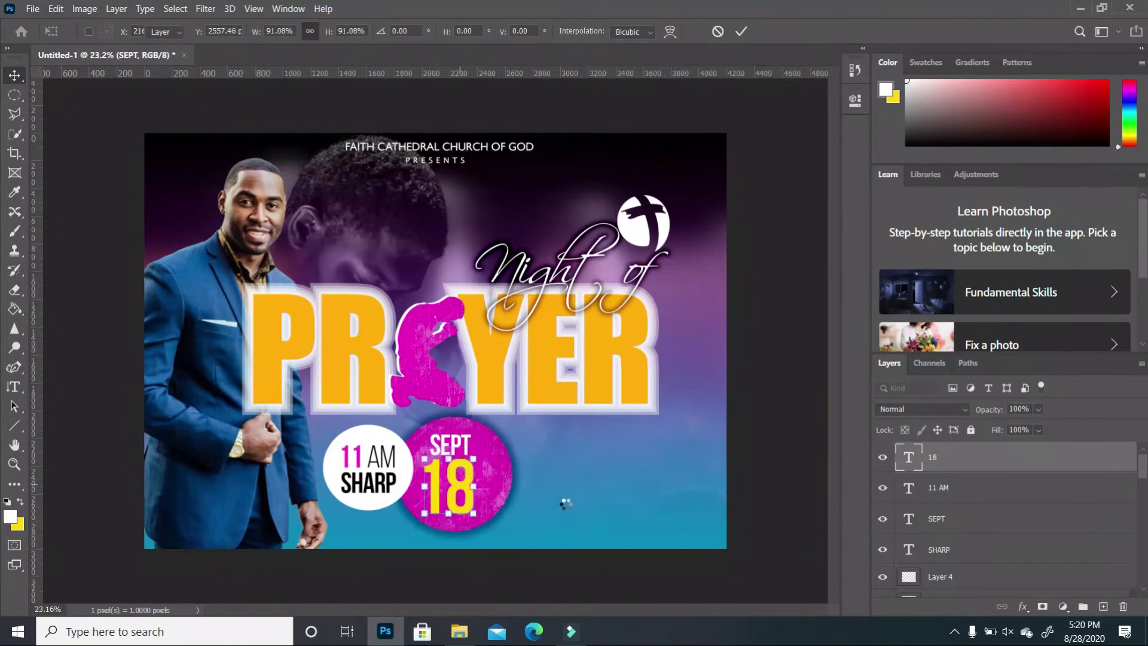
Retype the duplicated text as SEPT above the 18.
left_click(493, 433)
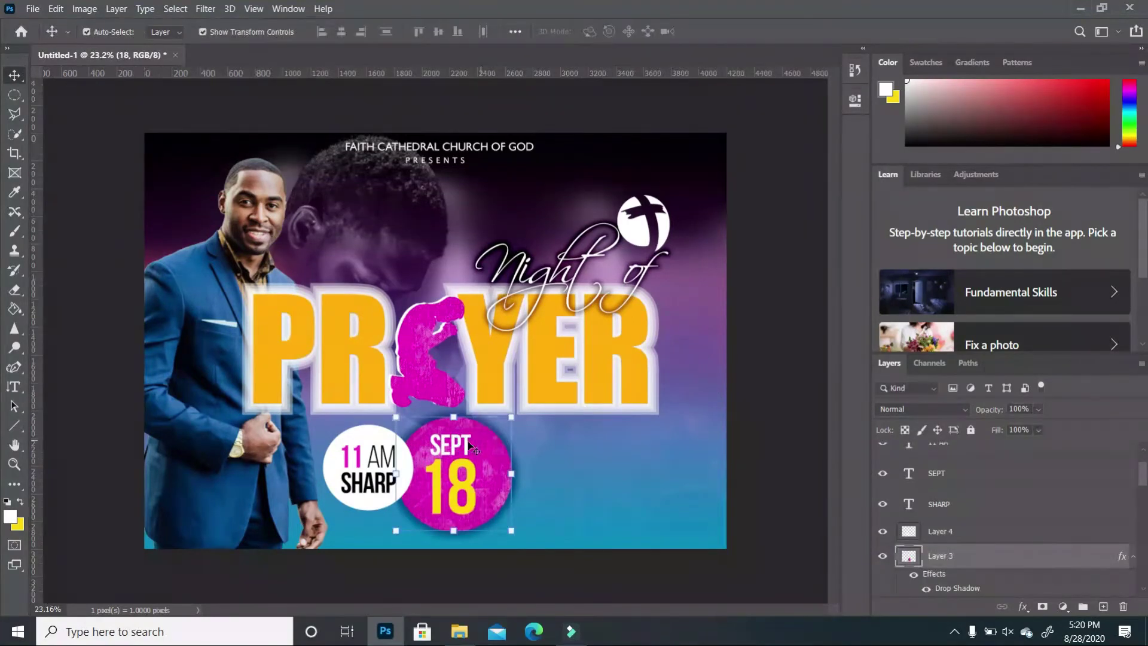
left_click(449, 447)
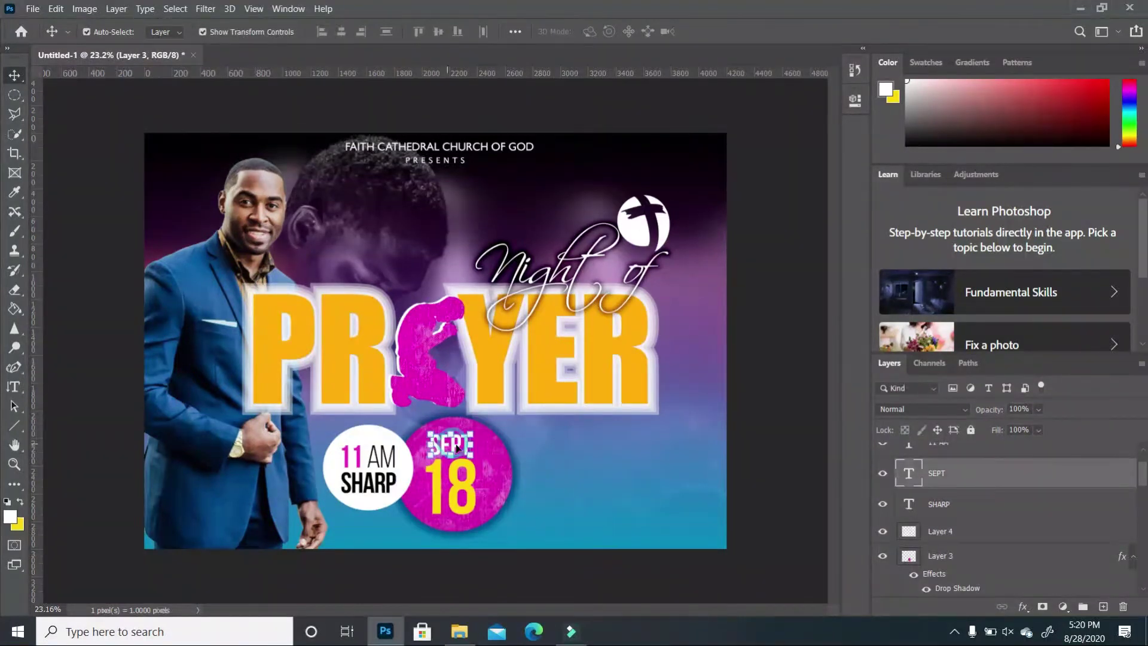
double_click(456, 448)
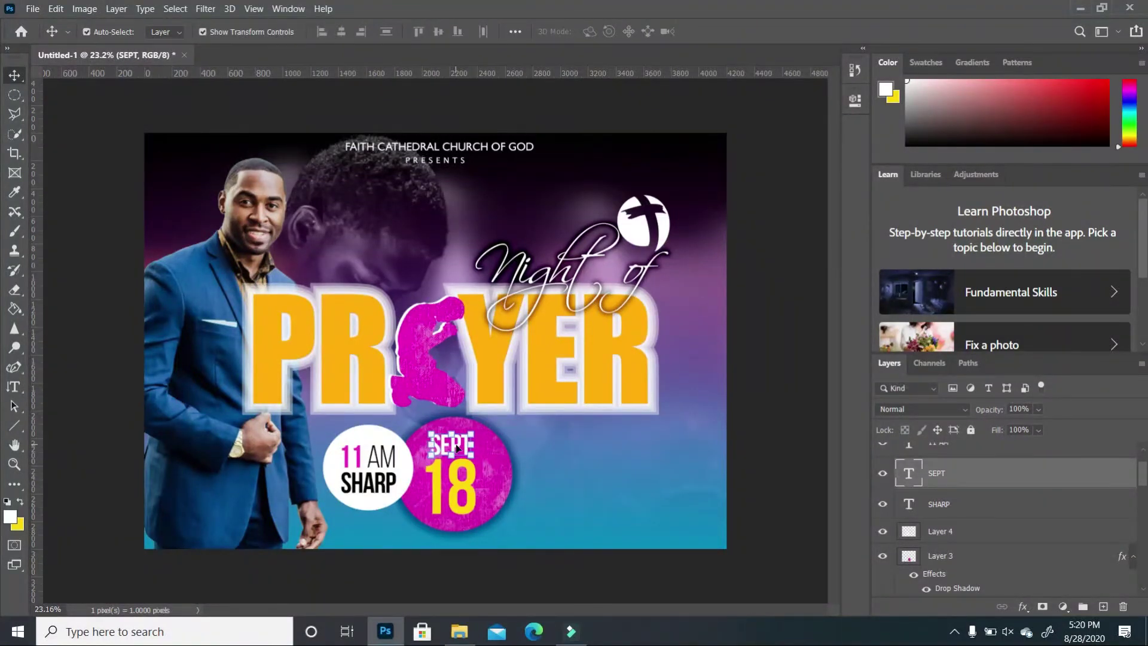
left_click(670, 504)
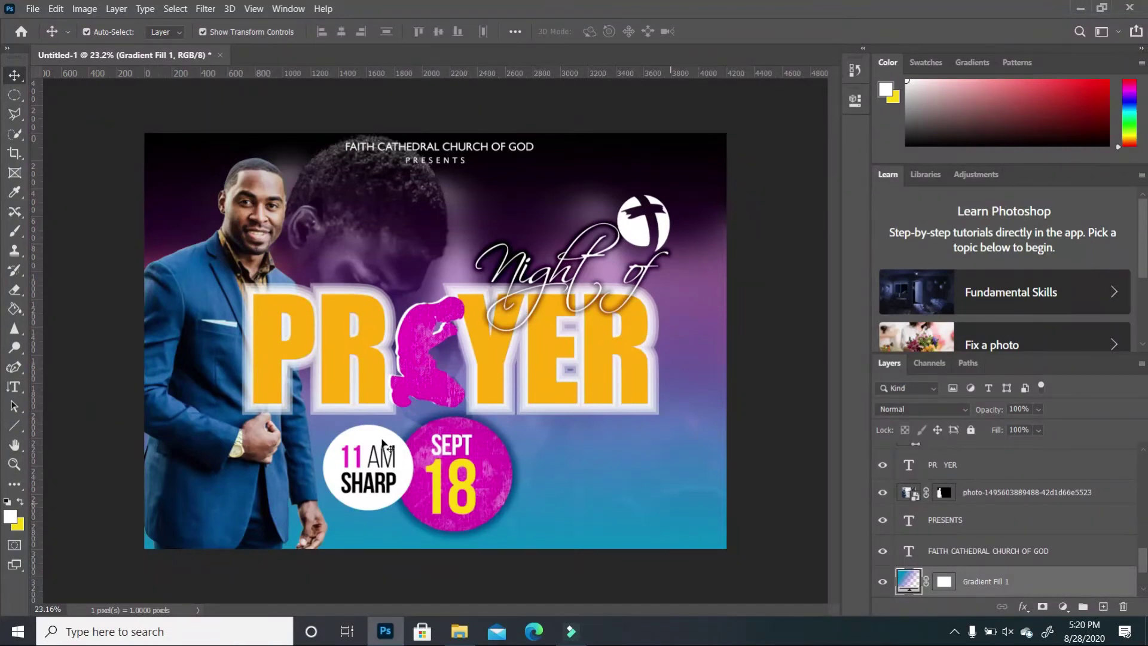
Select the SEPT, SHARP, Layer 4, 11 AM and 18 layers together.
left_click(464, 443)
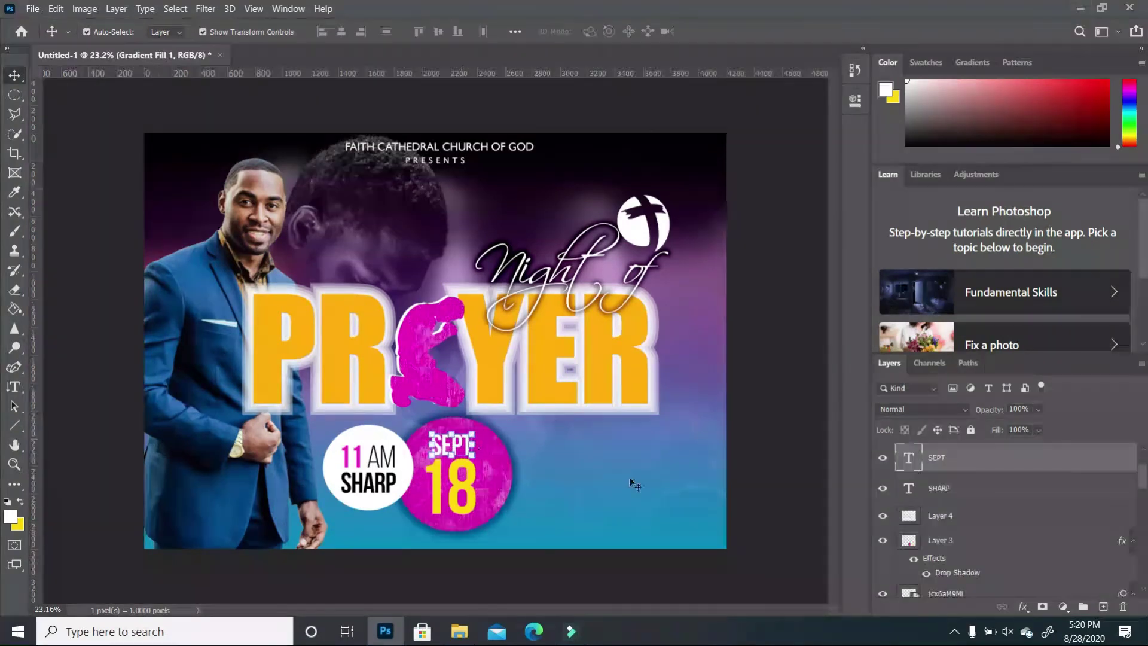
key("ctrl")
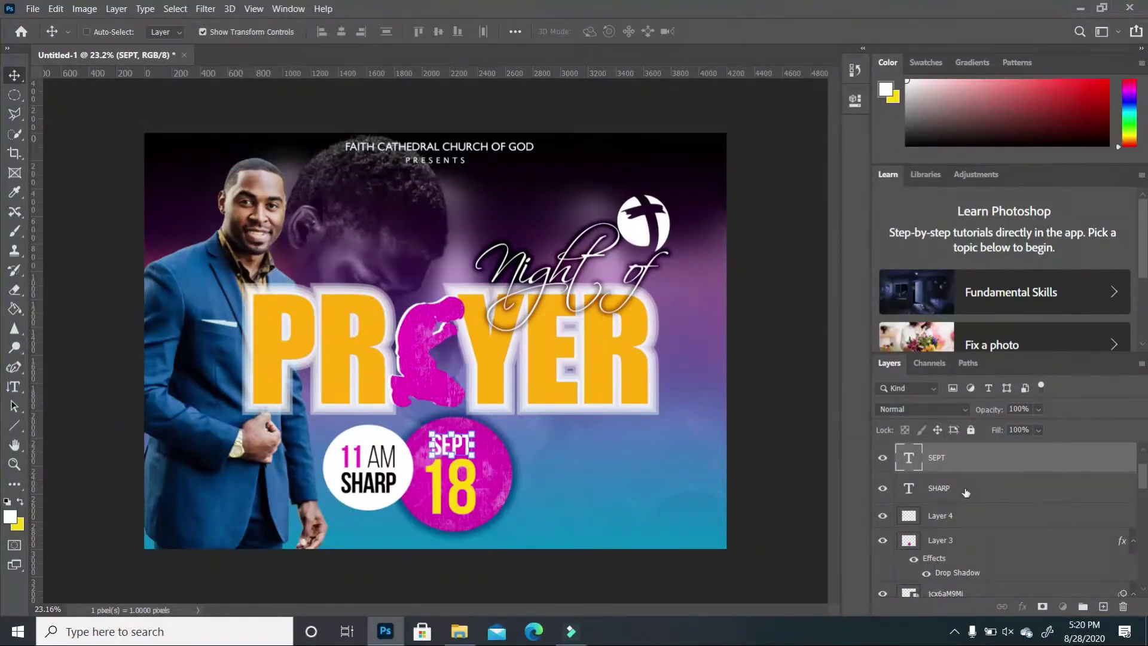
left_click(966, 490, "ctrl")
left_click(969, 518, "ctrl")
scroll(970, 479, "up", 2)
left_click(970, 486, "ctrl")
left_click(976, 464, "ctrl")
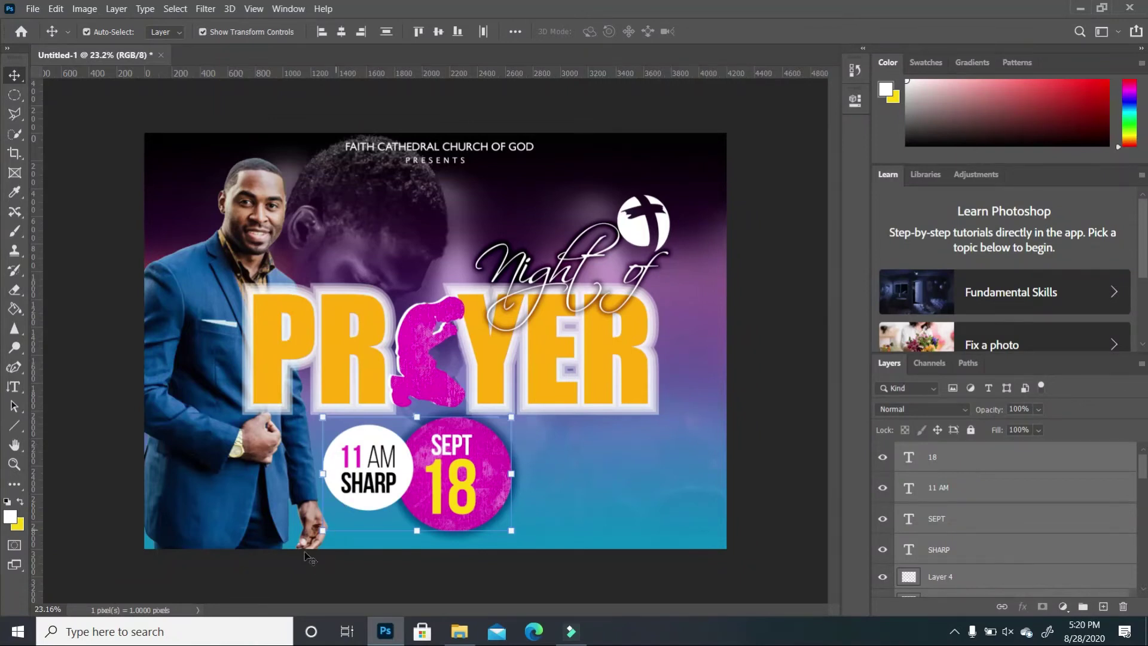
Scale the 11 AM and SEPT 18 badges down to about 72% and fit them beneath PRAYER.
left_click(323, 530)
left_click_drag(360, 518, 407, 512)
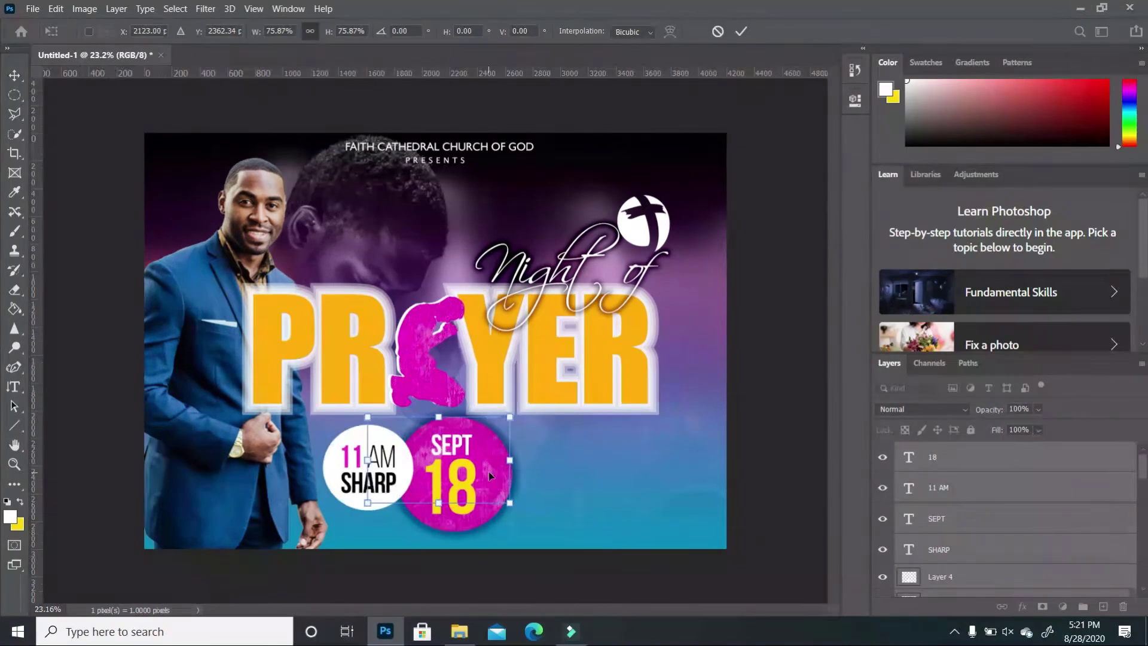
key("Left")
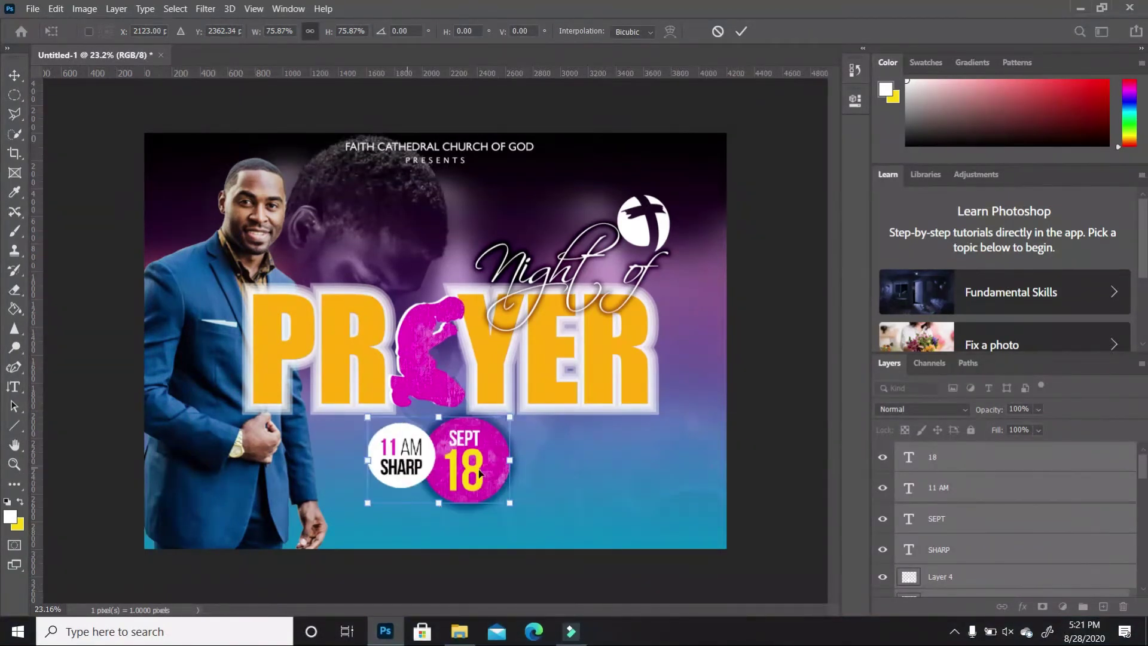
left_click_drag(494, 470, 485, 469)
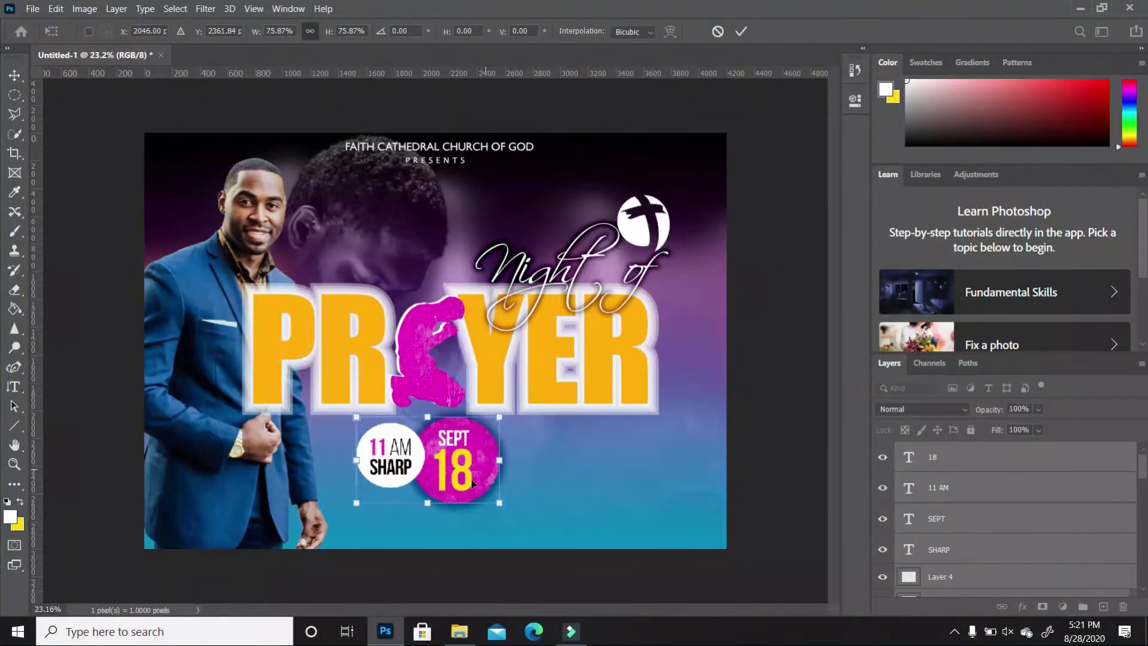
left_click_drag(357, 506, 367, 497)
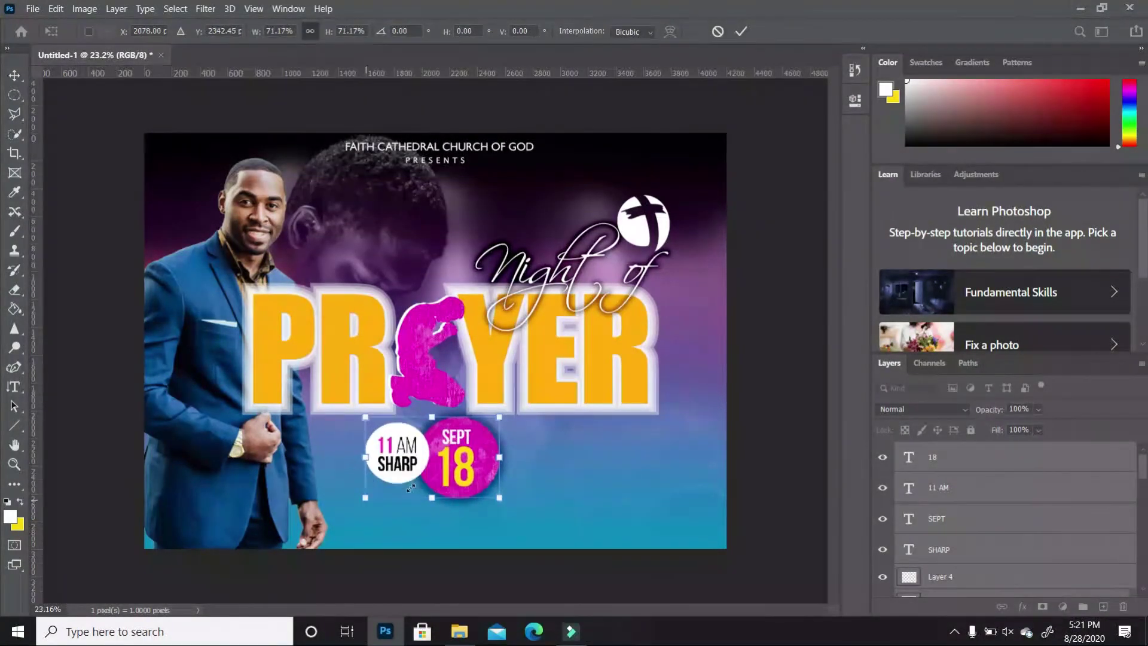
key("Return")
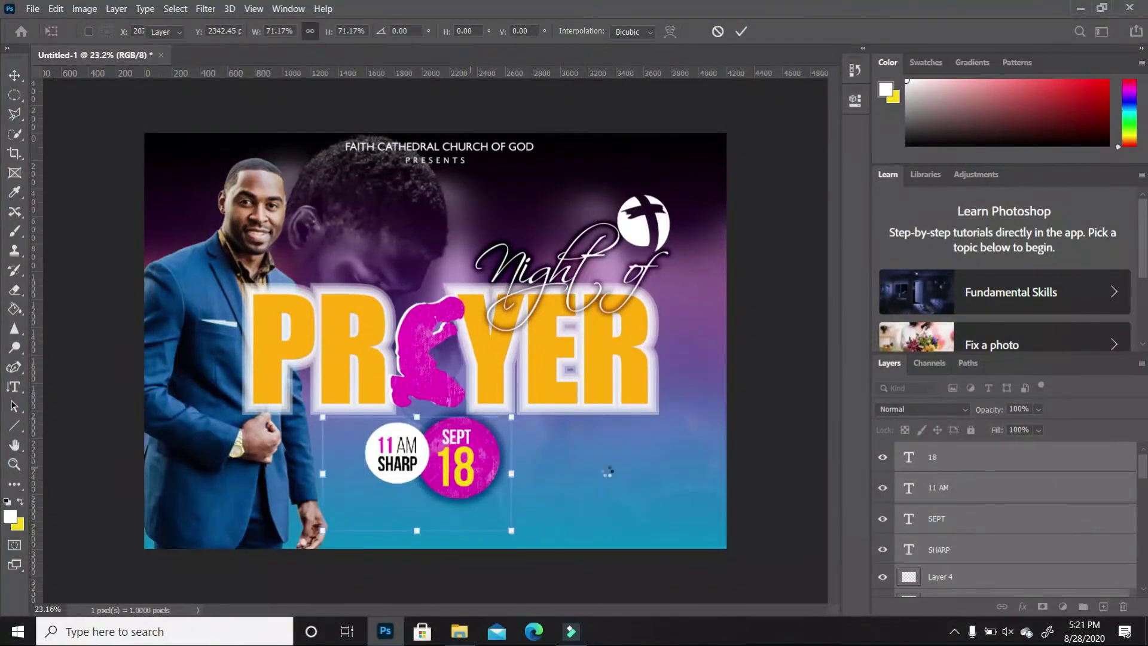
left_click(605, 469)
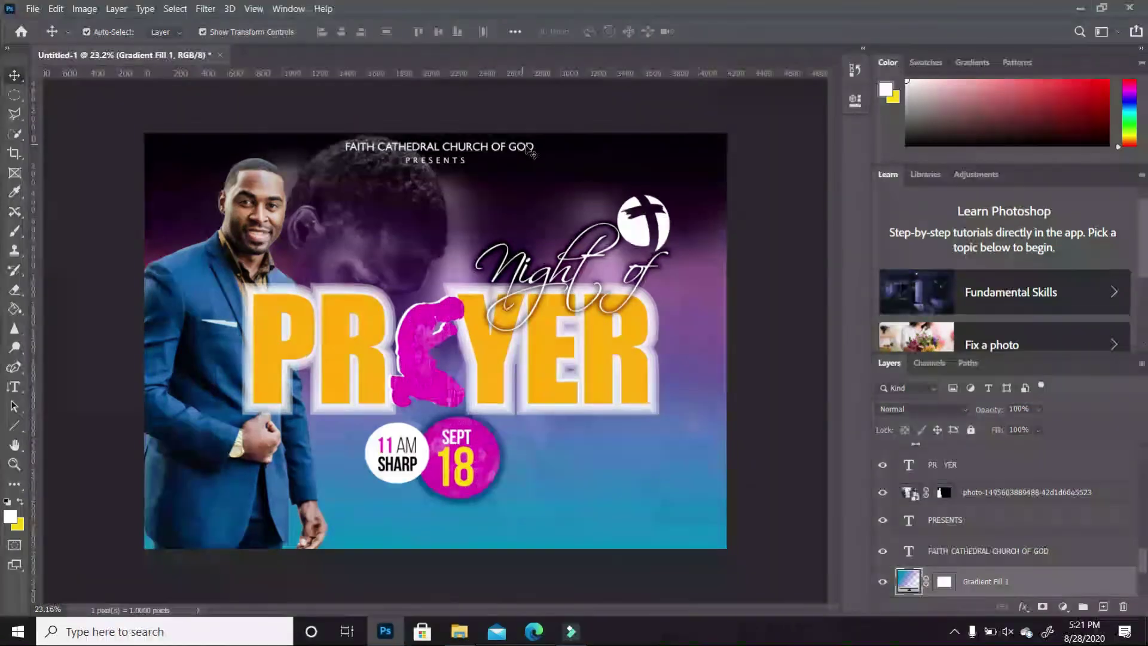
Duplicate the PRESENTS text layer and move the copy down onto the flyer.
left_click(441, 162)
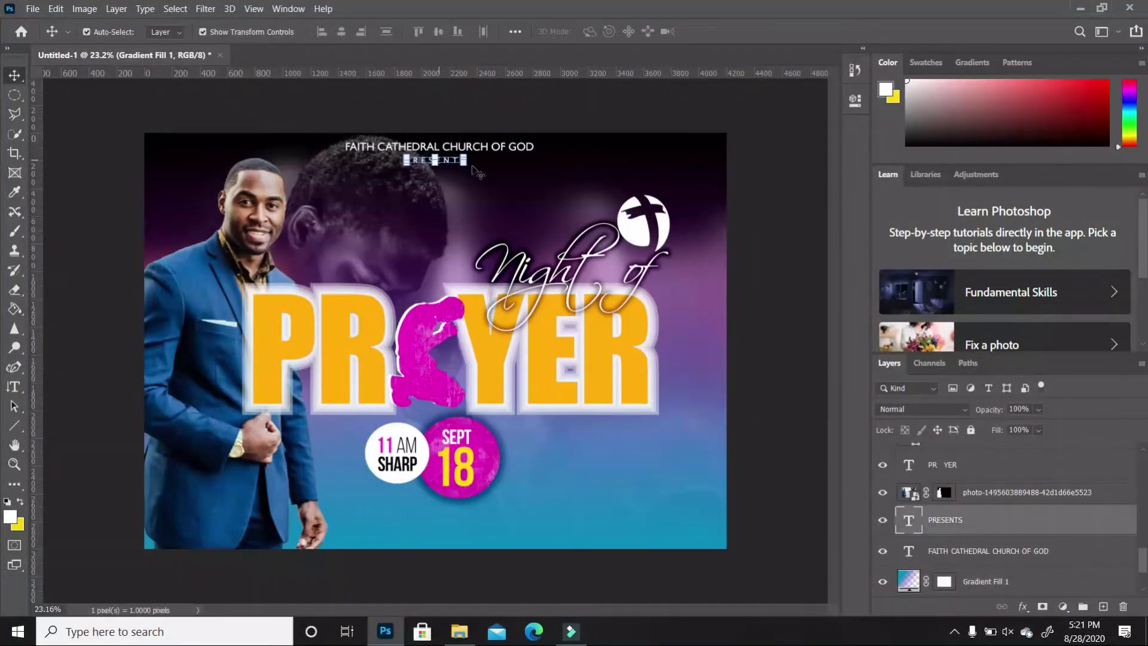
left_click_drag(1059, 517, 1103, 608)
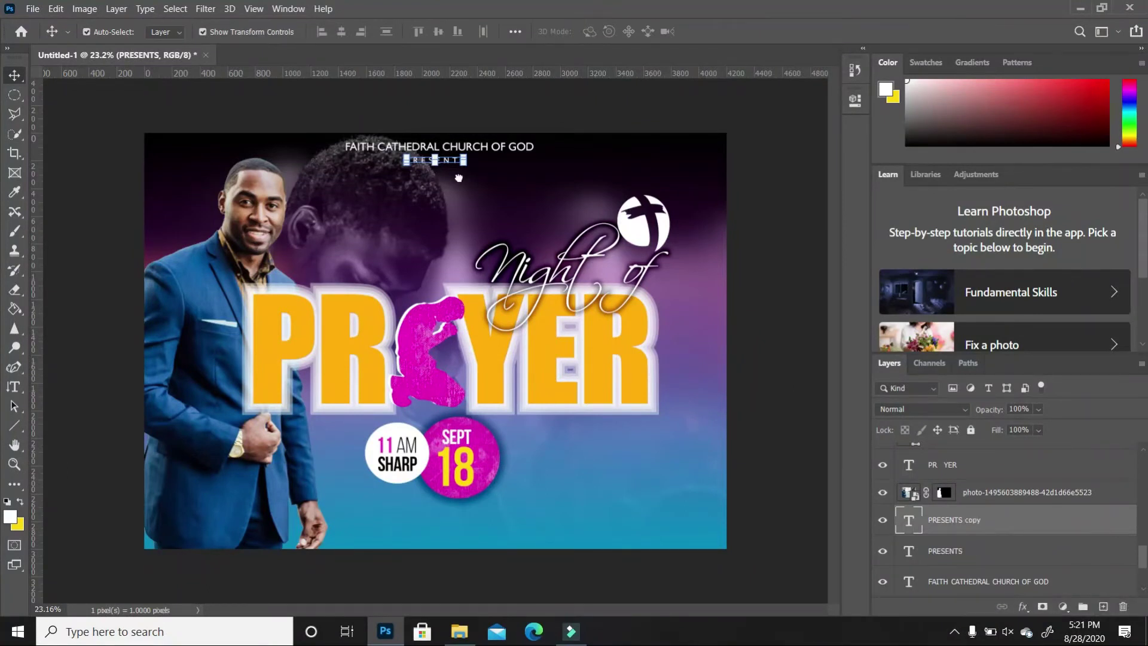
left_click_drag(453, 161, 580, 485)
Retype the copy as 'STREAMING LIVE ON' and enlarge it slightly with Free Transform.
left_click(13, 387)
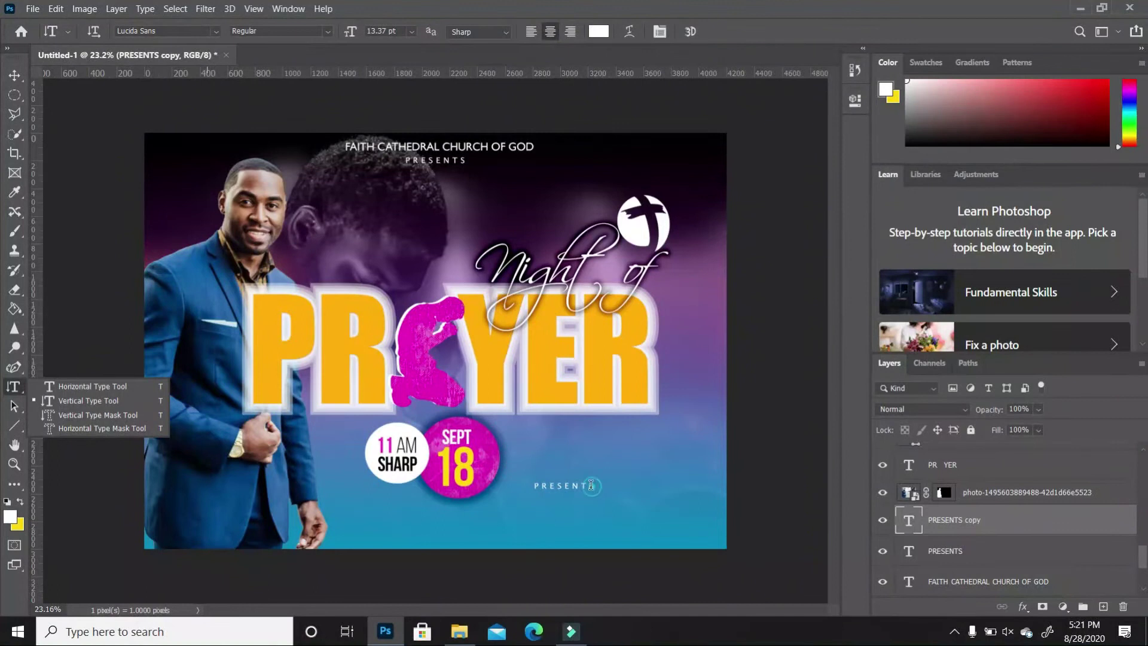
left_click(540, 480)
left_click(535, 480)
key("ctrl+a")
type("STREAMING LIE ON")
key("ctrl+t")
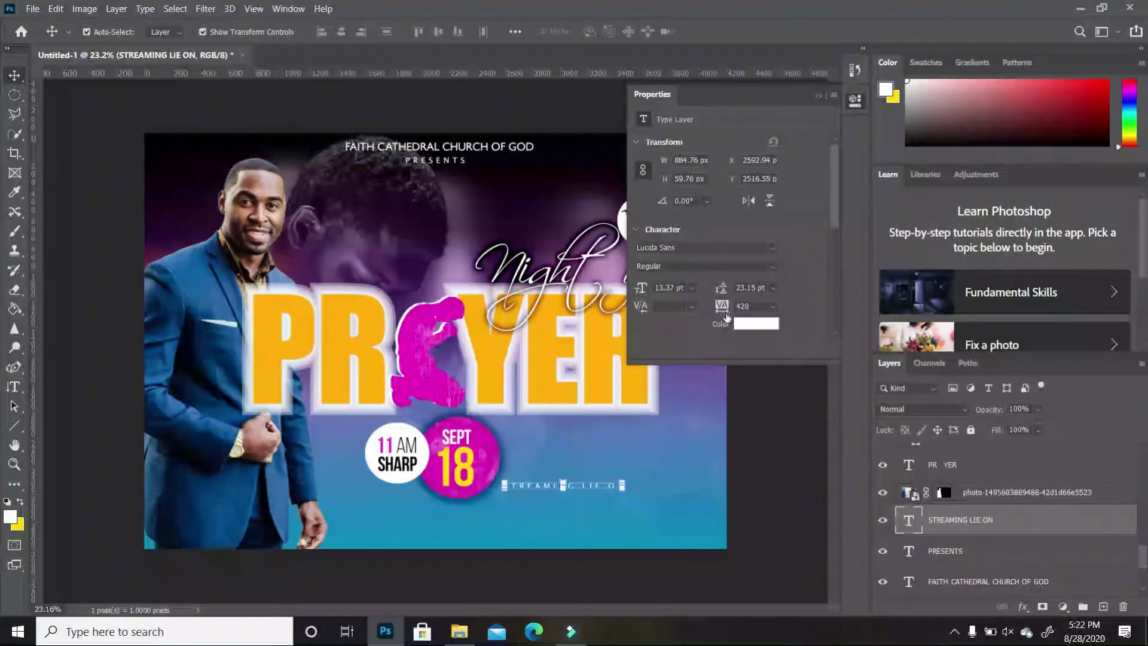
left_click_drag(616, 482, 565, 425)
key("Return")
left_click(587, 486)
type("V")
Select all the date badge layers and shift them left and slightly down.
left_click(15, 75)
scroll(1003, 468, "down", 5)
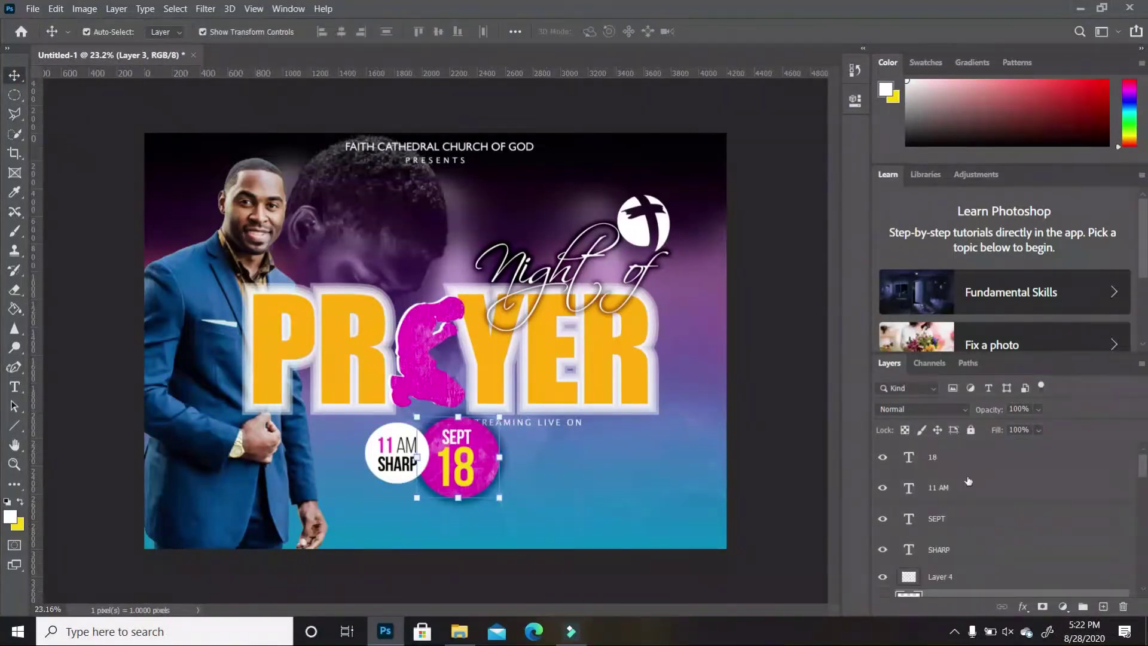
left_click(932, 457)
left_click(940, 576, "shift")
left_click_drag(473, 475, 458, 480)
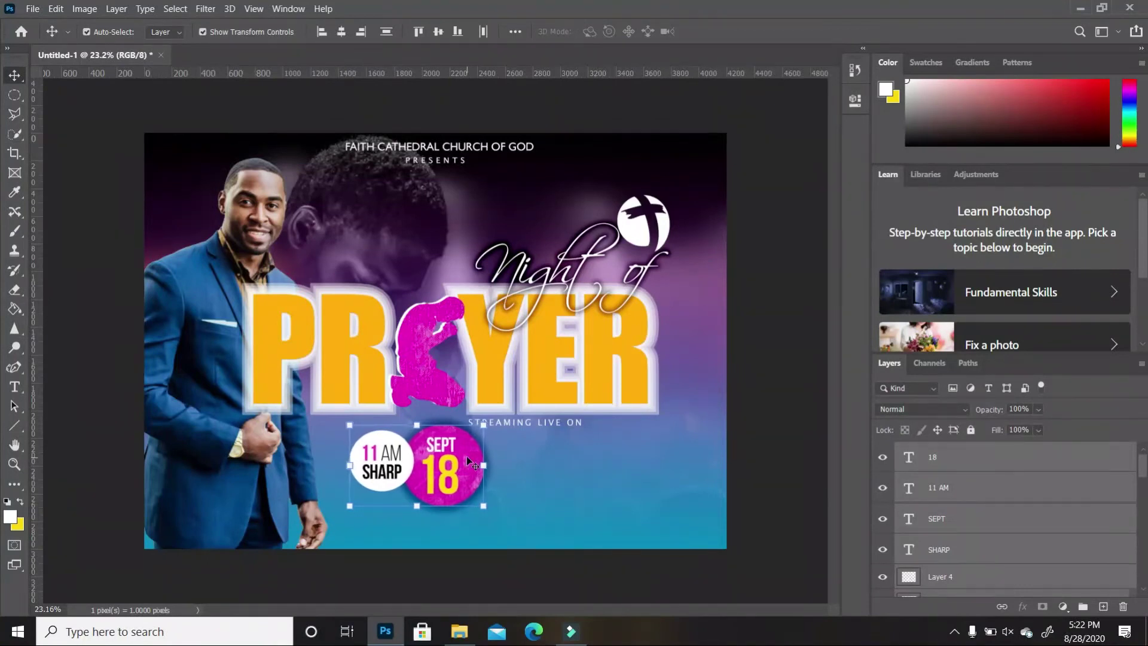
left_click(637, 465)
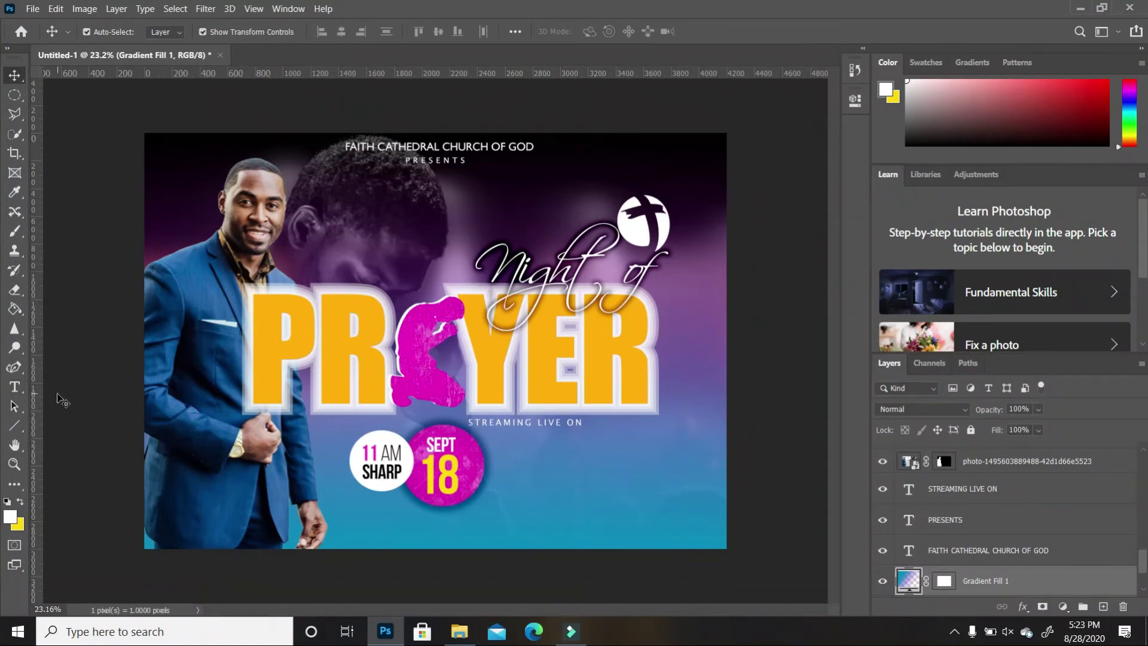
Draw a thin rectangular marquee selection extending right of STREAMING LIVE ON.
left_click(16, 104)
left_click(84, 102)
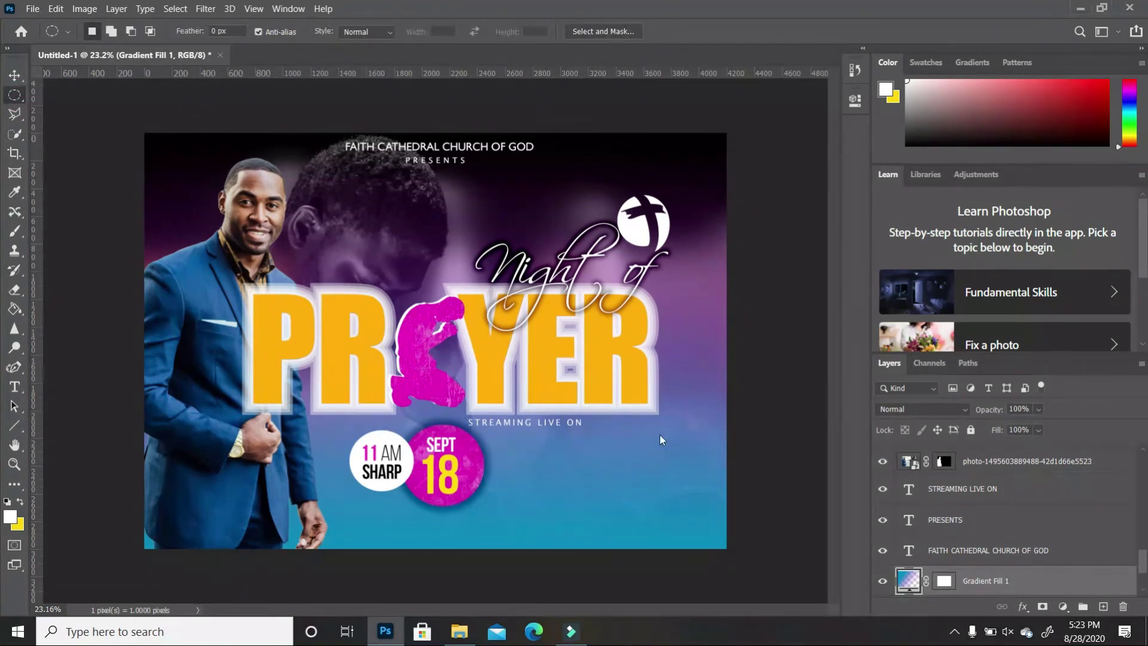
key("shift+m")
scroll(657, 425, "up", 3)
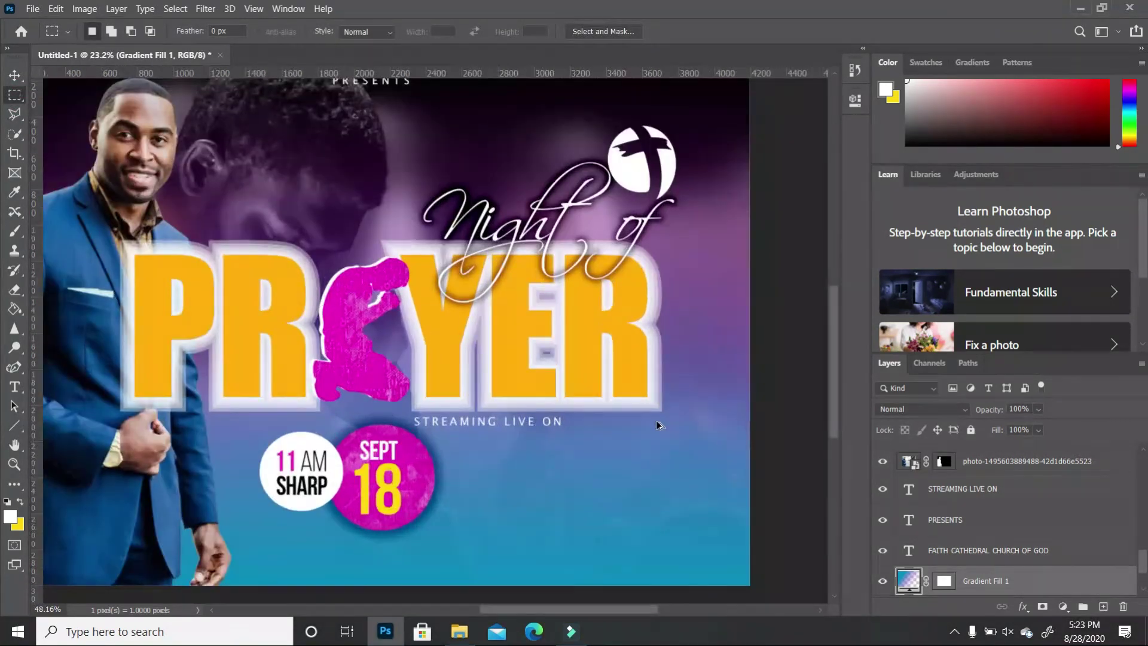
scroll(550, 423, "left", 4)
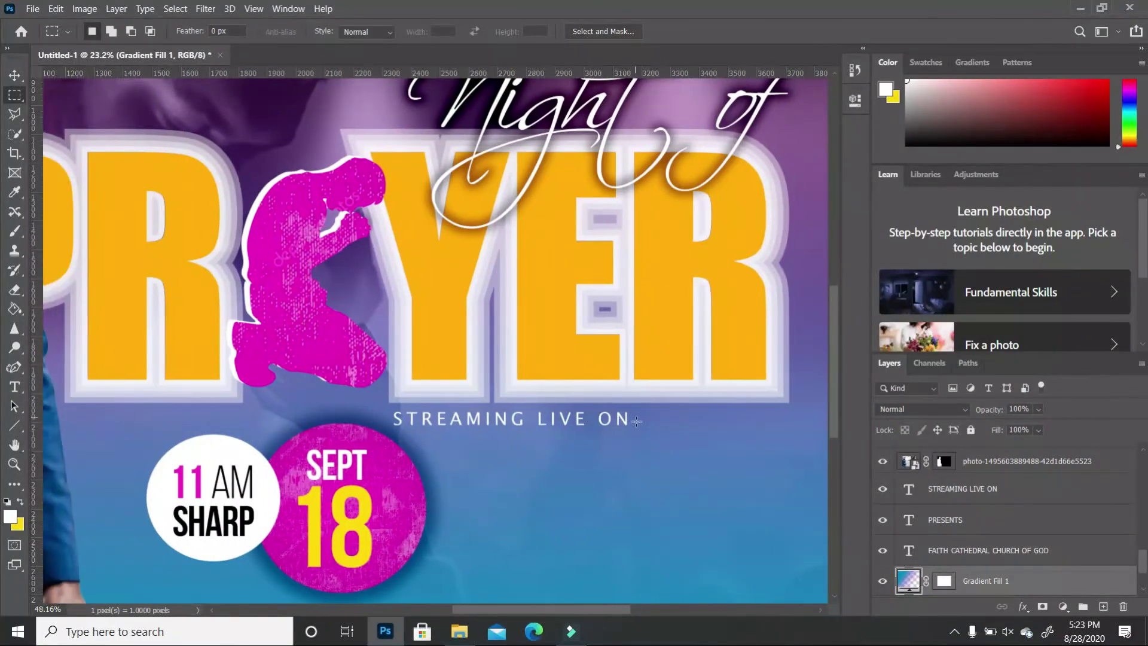
left_click_drag(631, 420, 791, 422)
Create a new layer and fill the thin selection with white using the Paint Bucket.
scroll(790, 422, "down", 1)
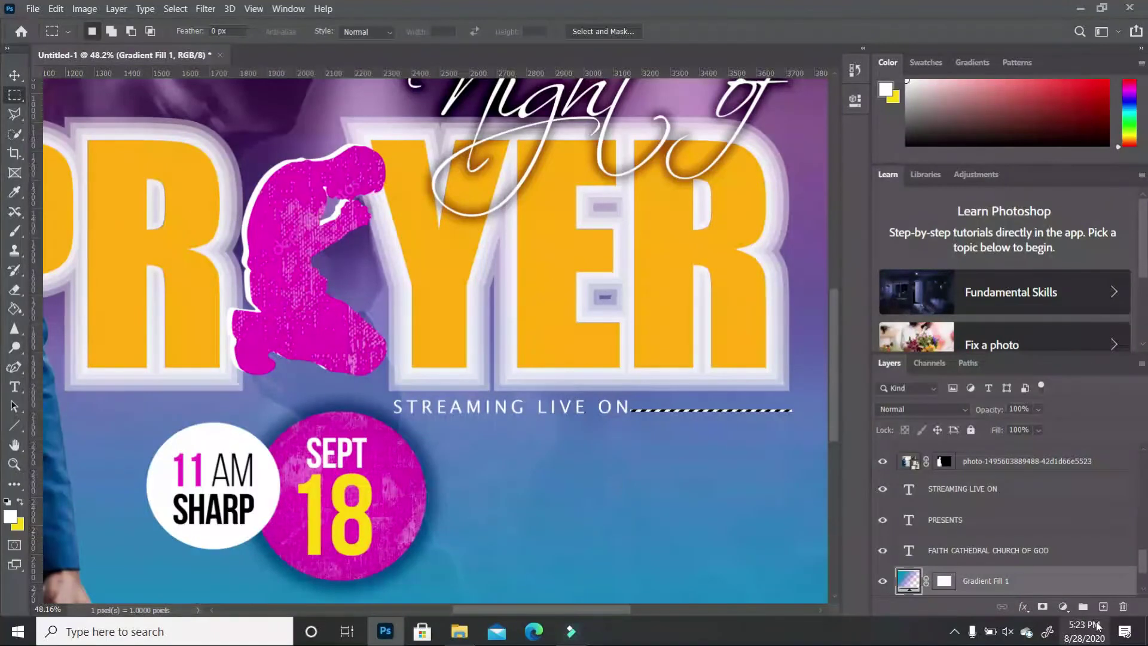
left_click(1104, 606)
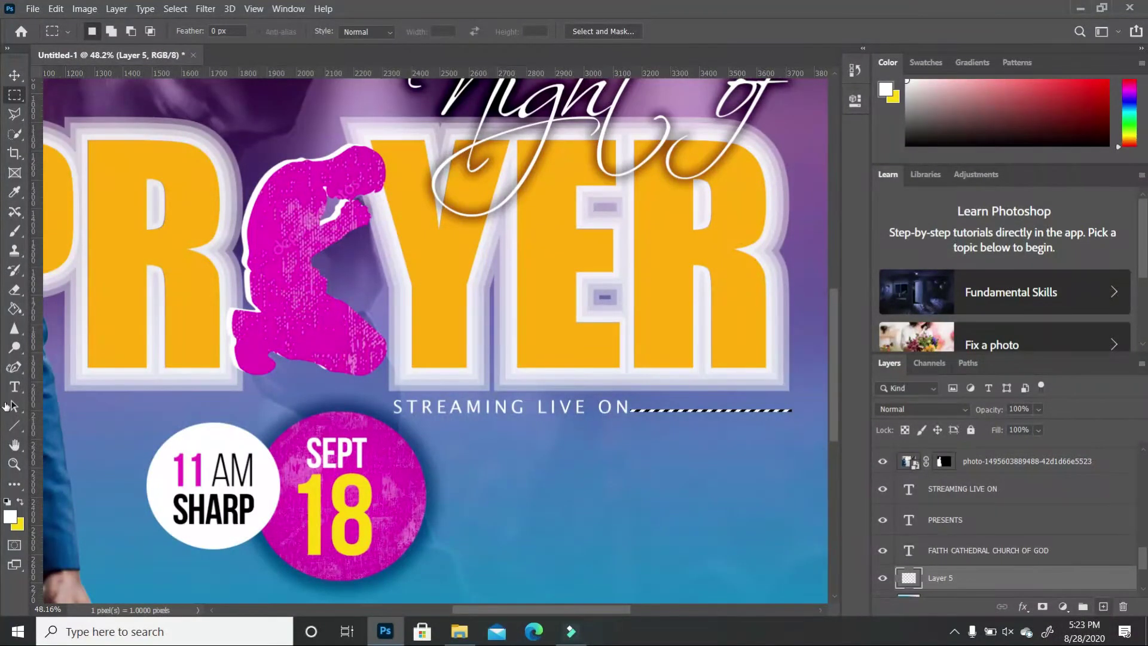
left_click(15, 308)
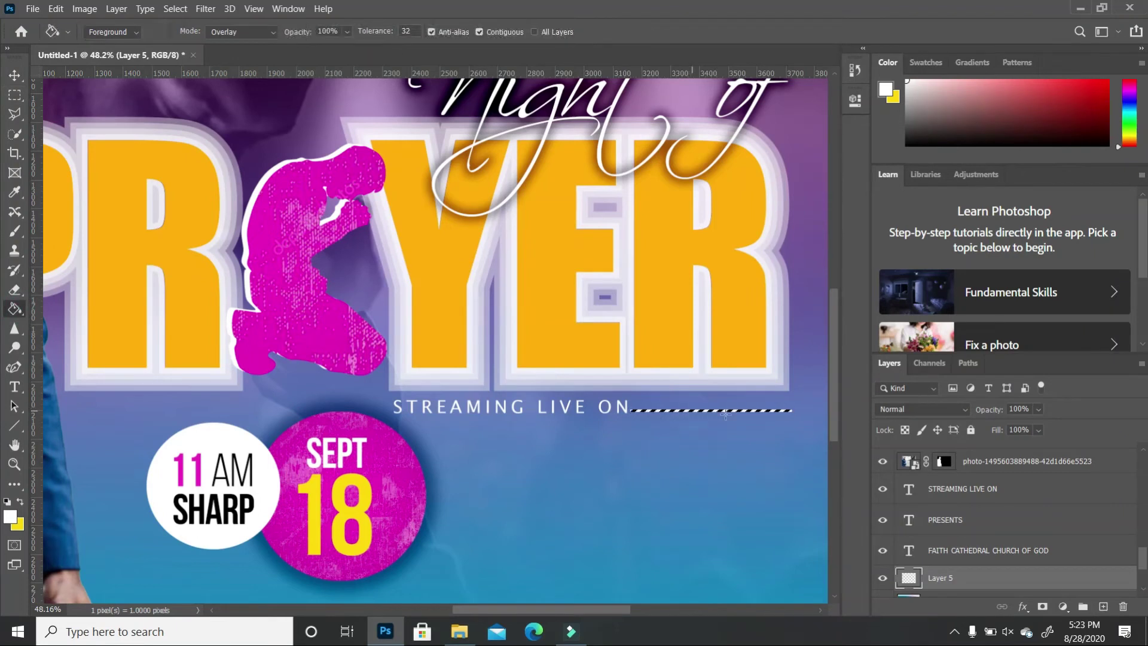
scroll(766, 426, "up", 3)
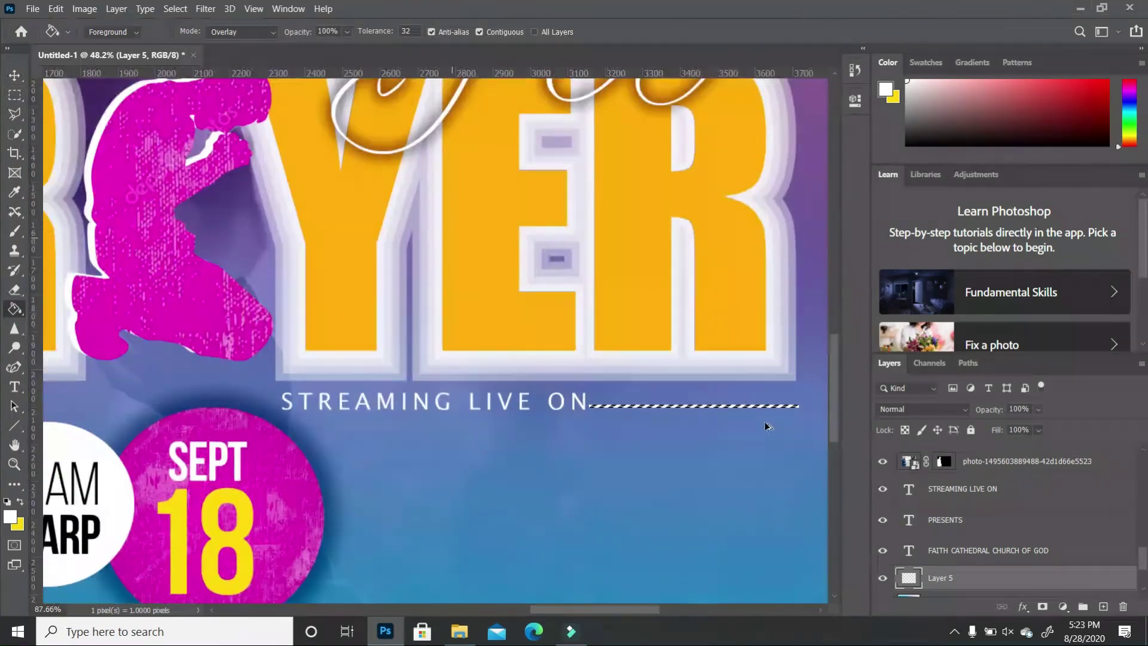
scroll(764, 425, "up", 2)
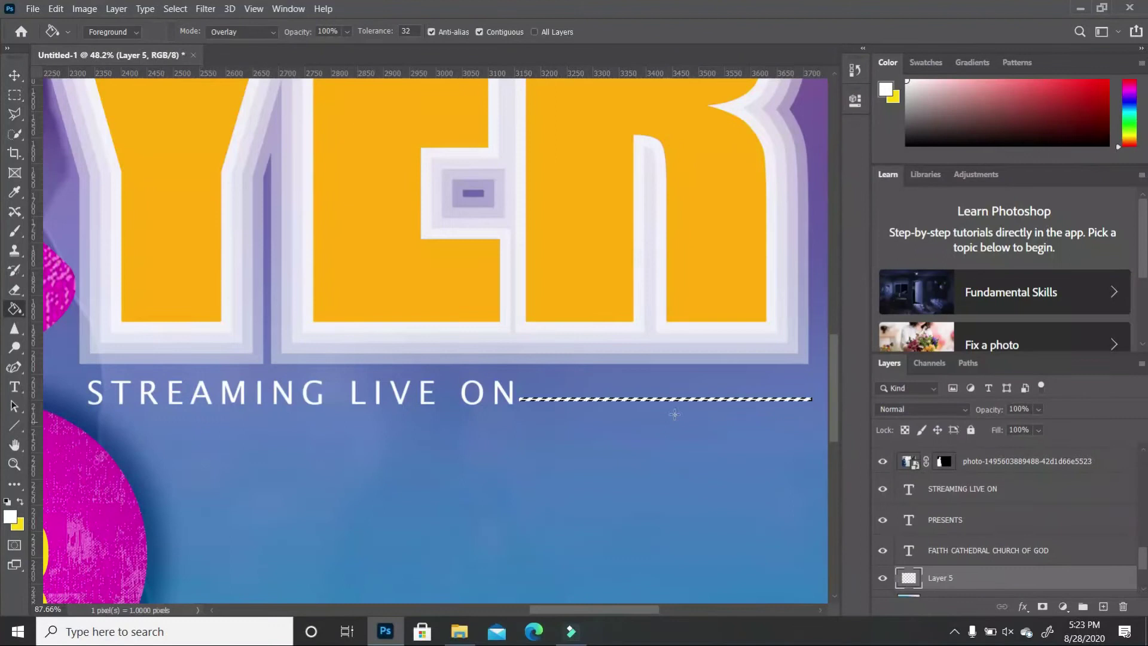
scroll(674, 414, "left", 2)
scroll(418, 414, "down", 2)
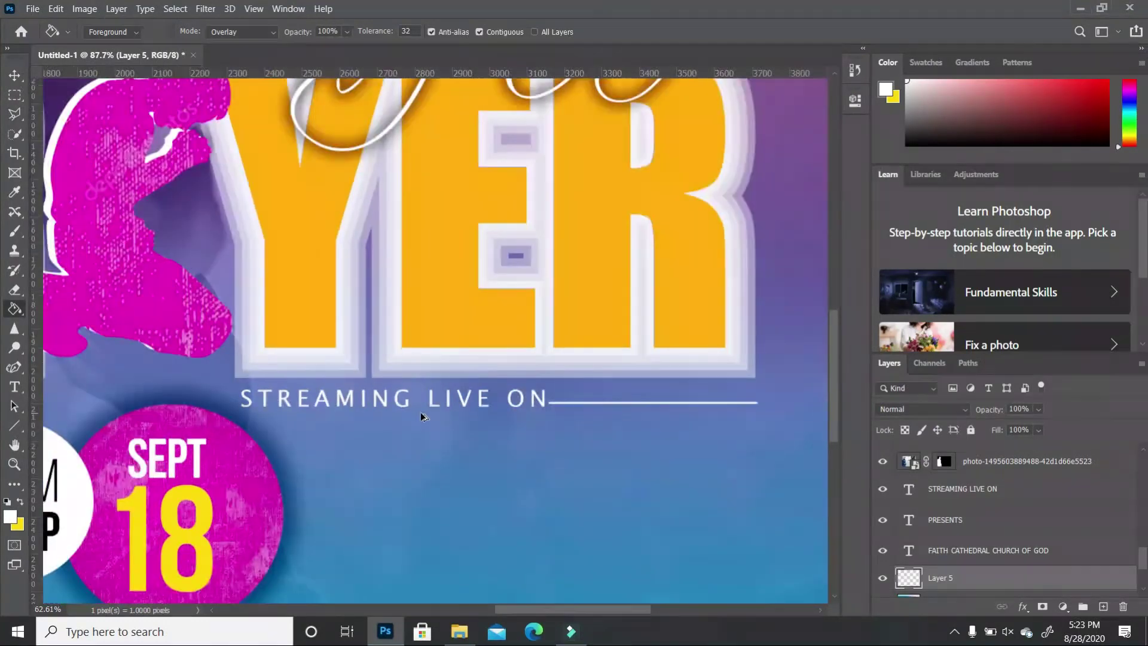
scroll(726, 415, "right", 1)
scroll(725, 416, "down", 1)
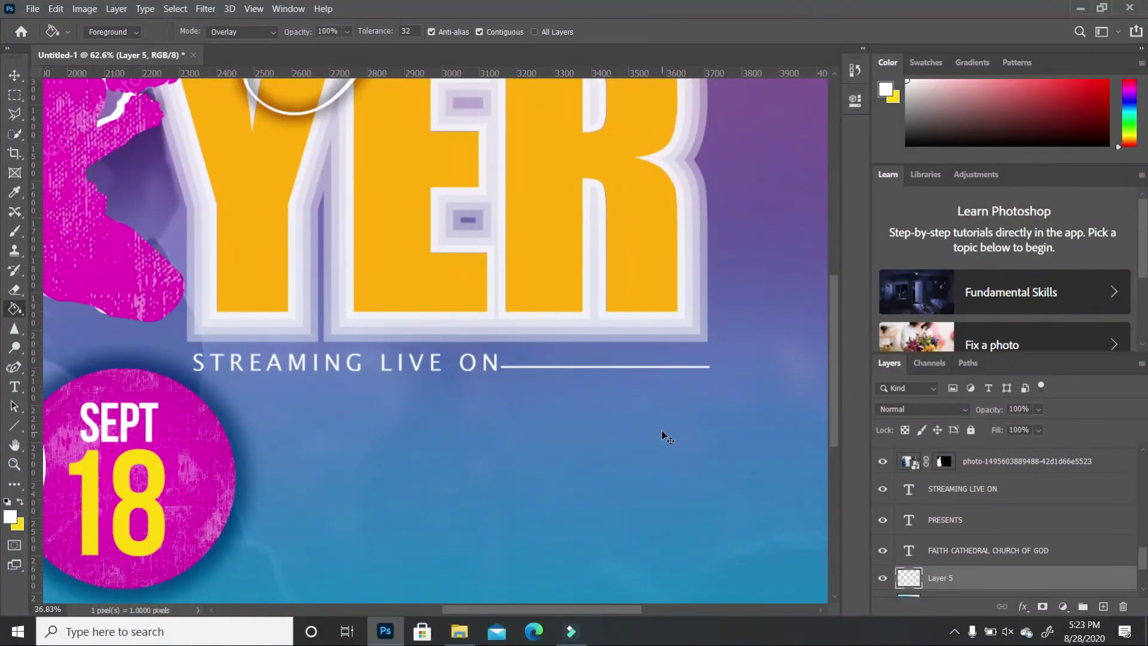
scroll(662, 430, "down", 3)
scroll(662, 430, "down", 2)
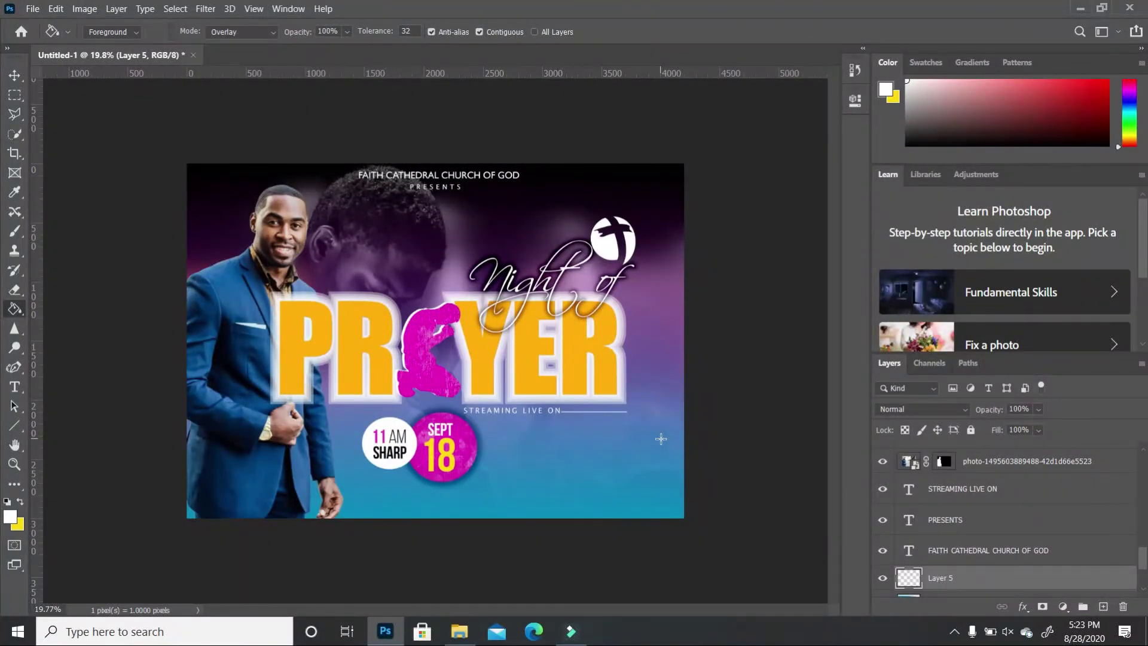
Drag facebook-logo-circle-transparent from the TUTORIAL folder into the flyer and scale it down.
left_click(459, 631)
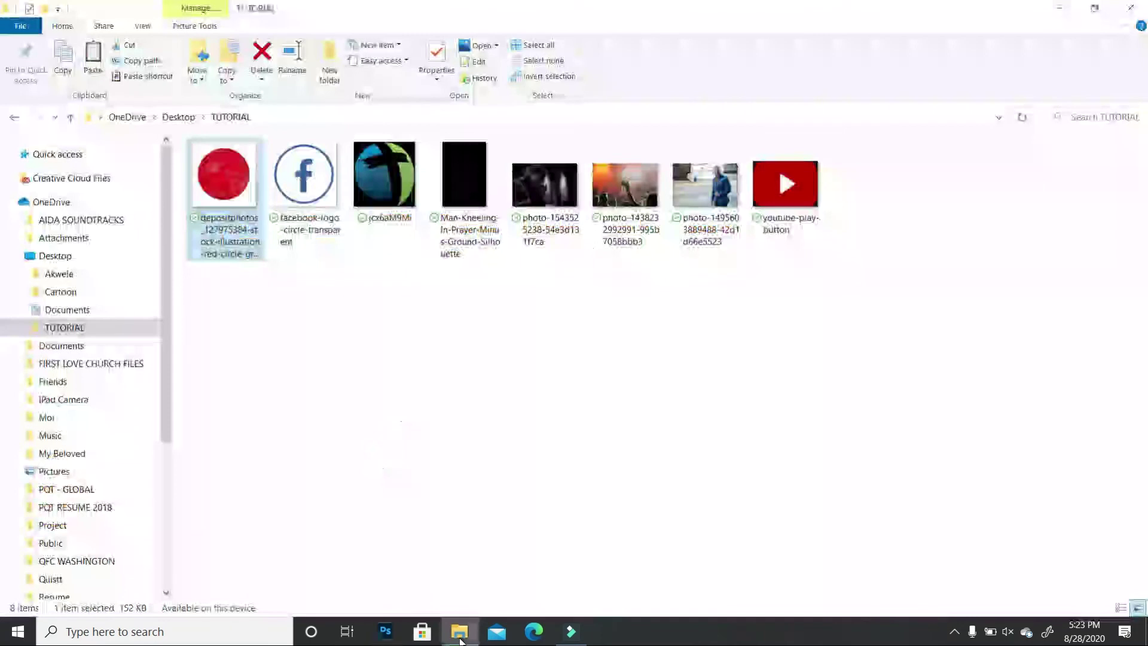
left_click(317, 200)
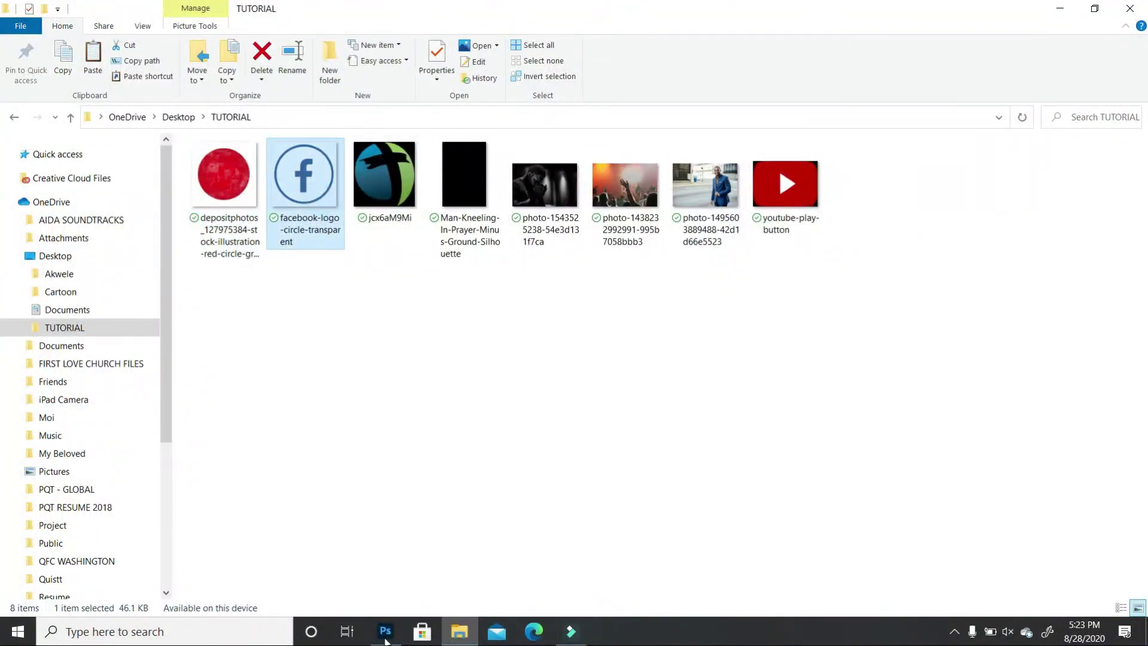
left_click_drag(385, 641, 305, 124)
left_click_drag(254, 160, 549, 474)
scroll(550, 473, "up", 3)
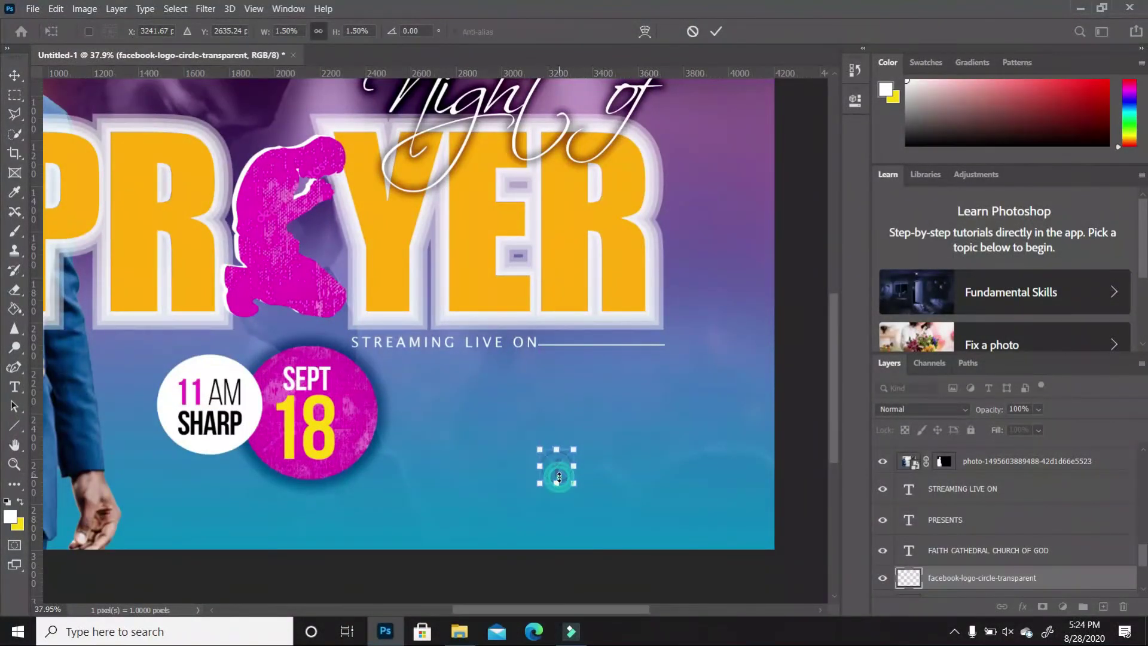
Turn the Facebook logo white with Hue/Saturation Lightness +100.
left_click(13, 76)
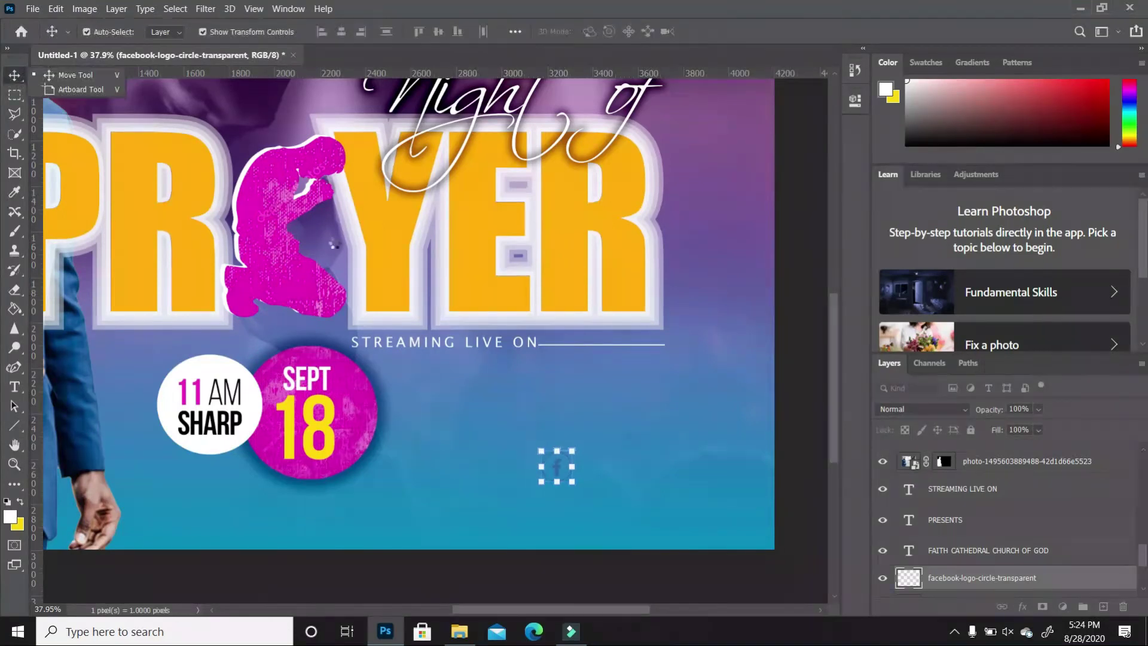
left_click(85, 9)
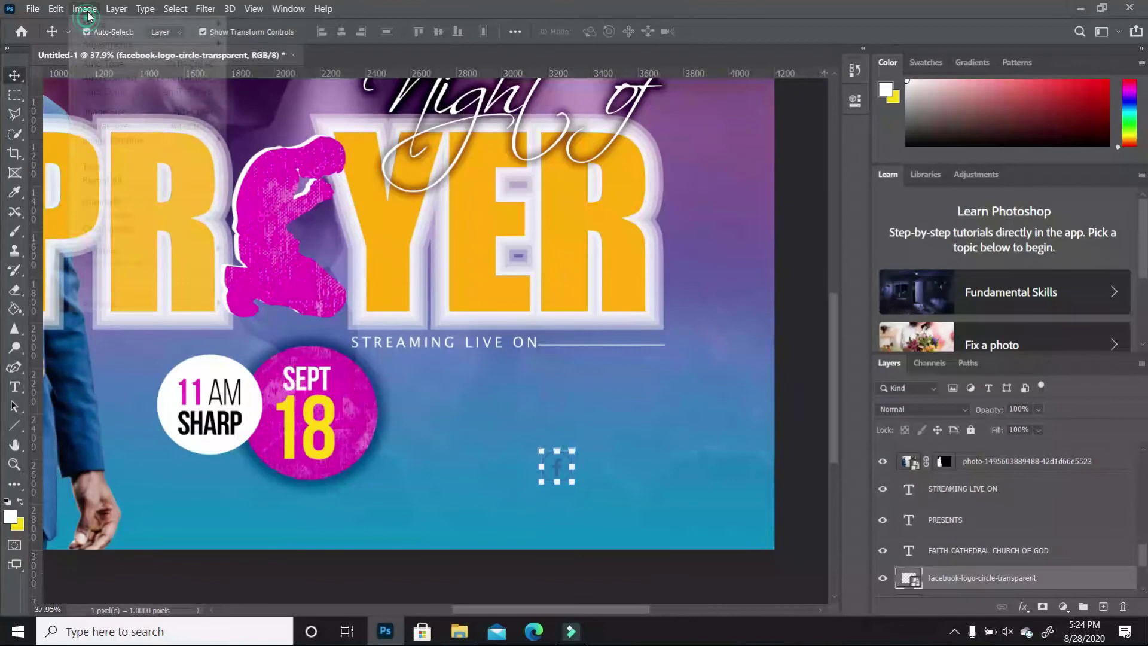
left_click(198, 45)
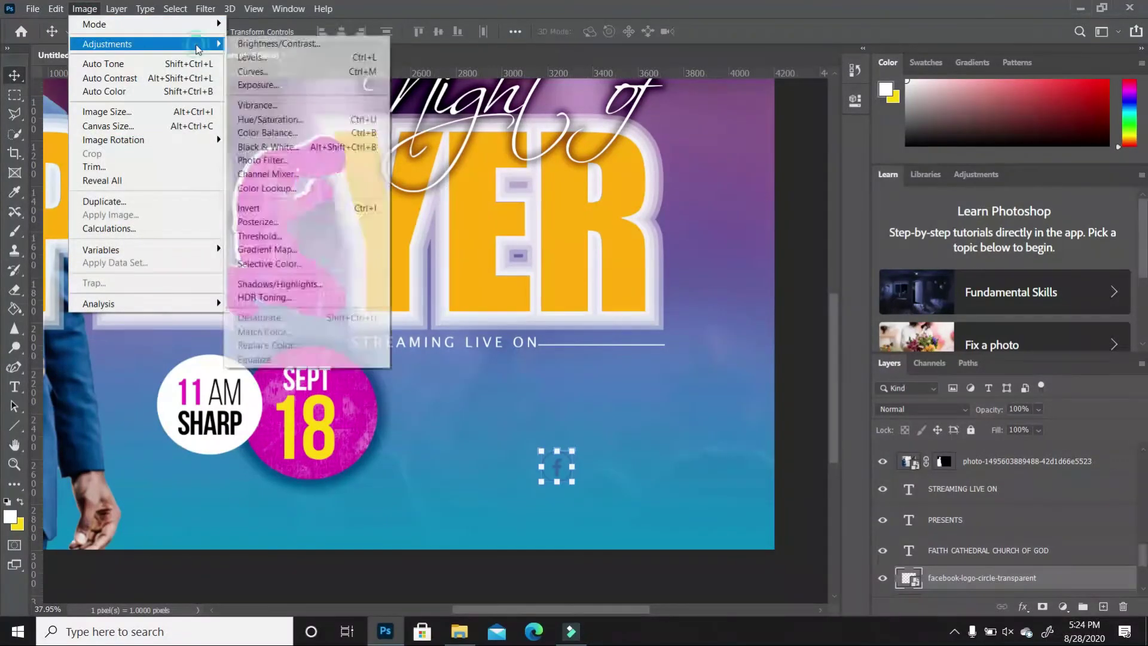
left_click(311, 119)
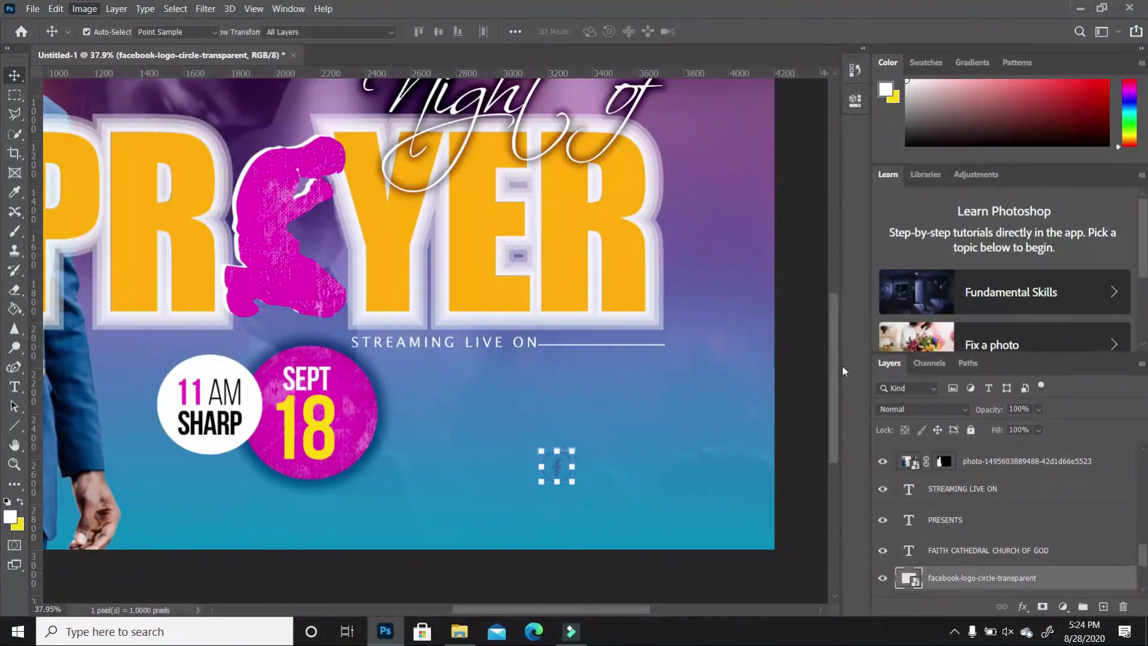
left_click(661, 279)
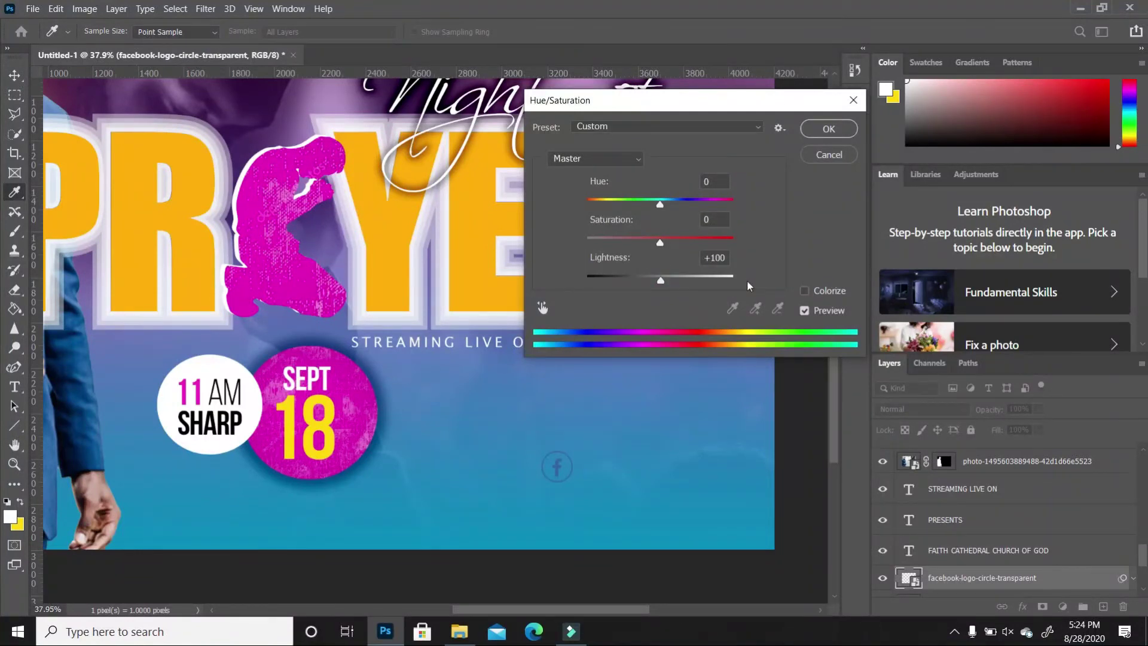
left_click(831, 131)
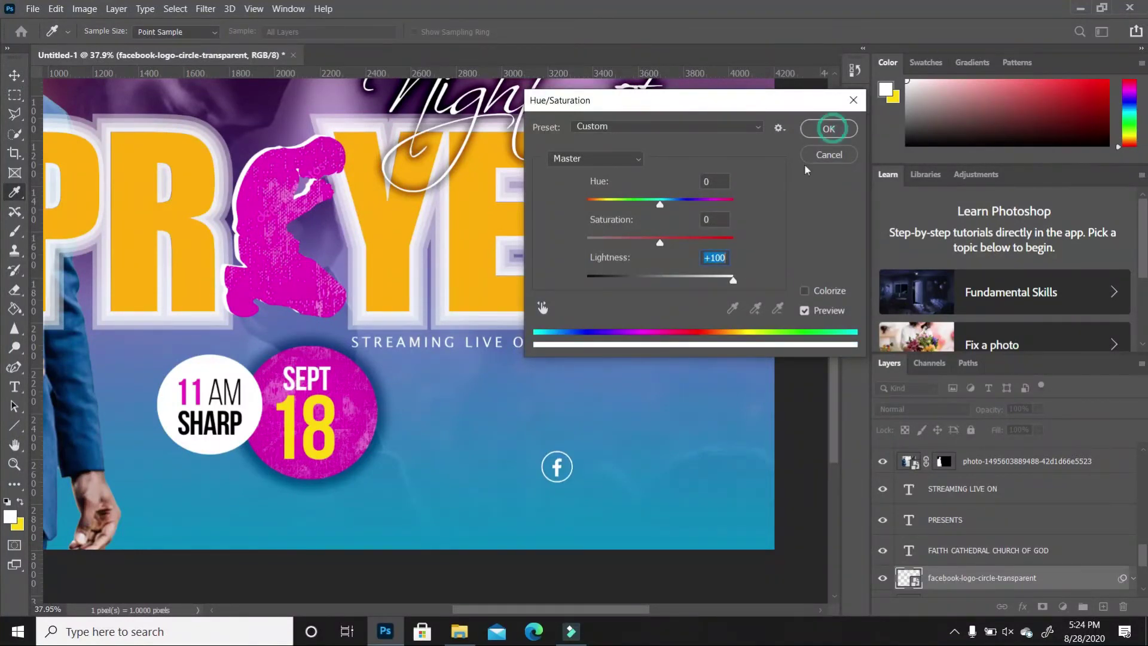
Move the Facebook icon just below STREAMING LIVE ON.
left_click(558, 473)
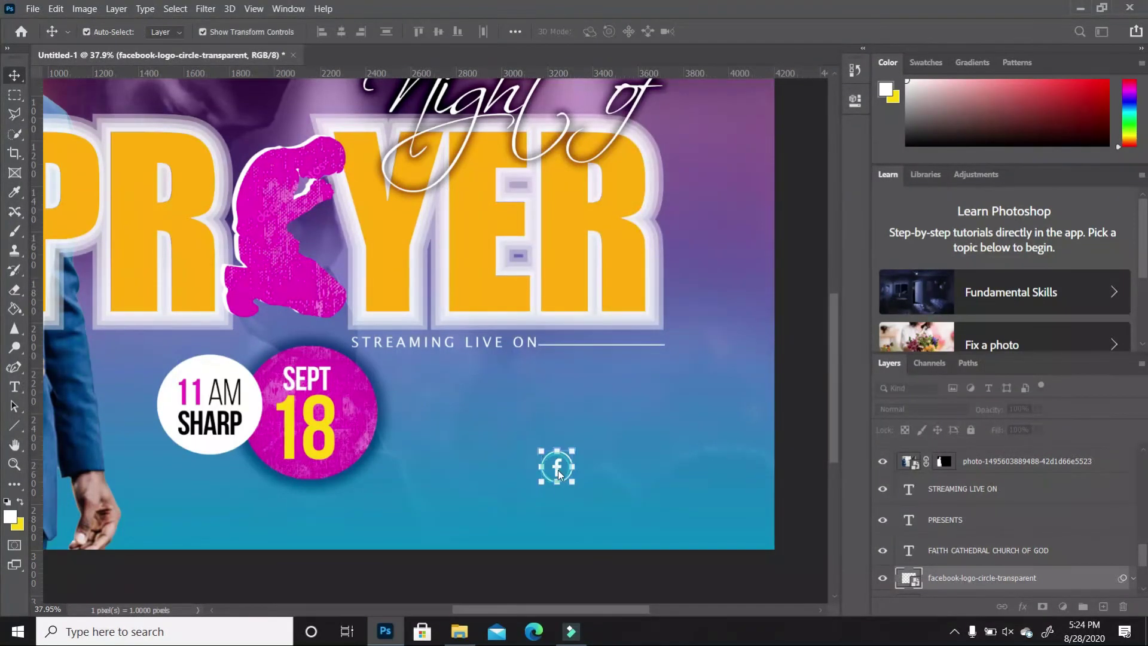
key("ctrl")
left_click_drag(560, 471, 444, 375)
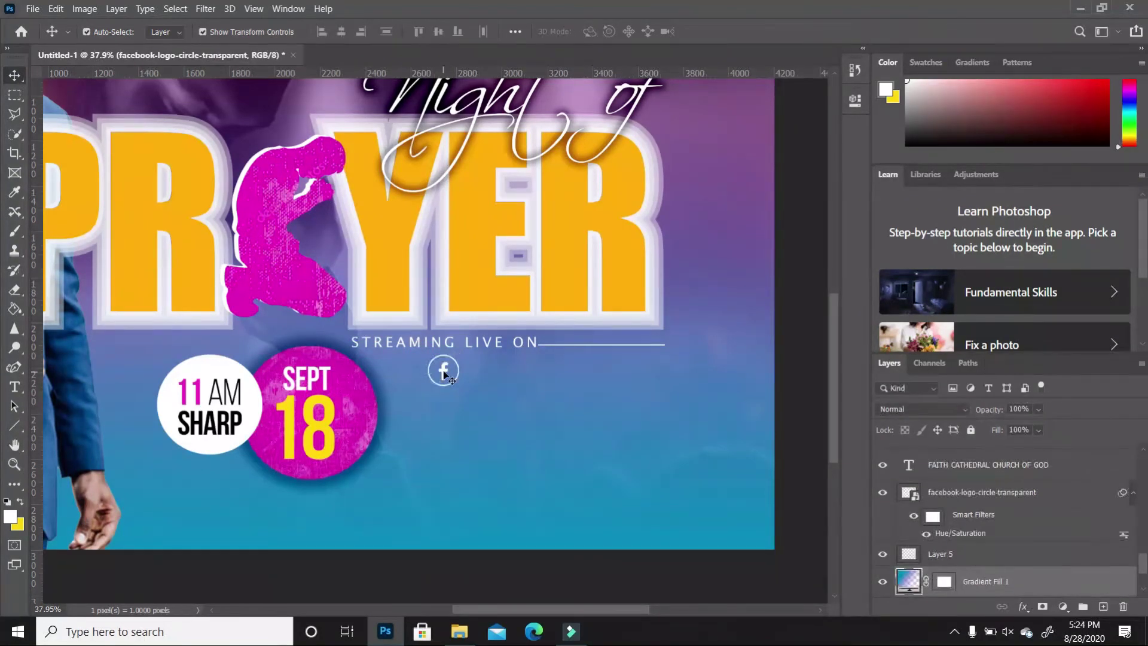
left_click(520, 393)
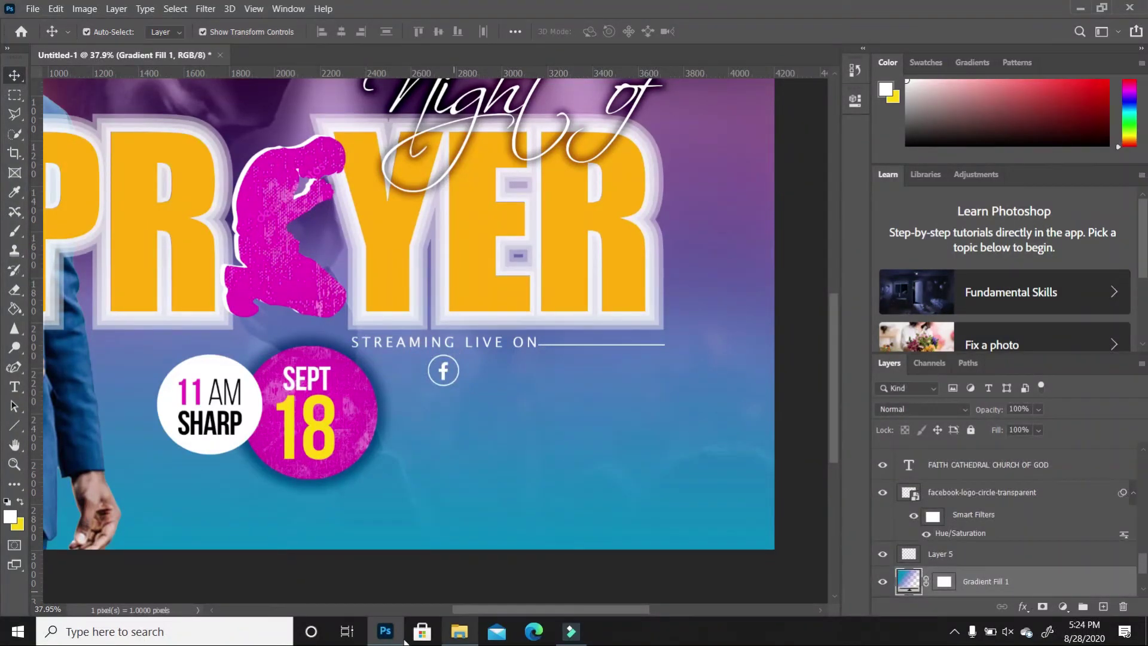
left_click(454, 637)
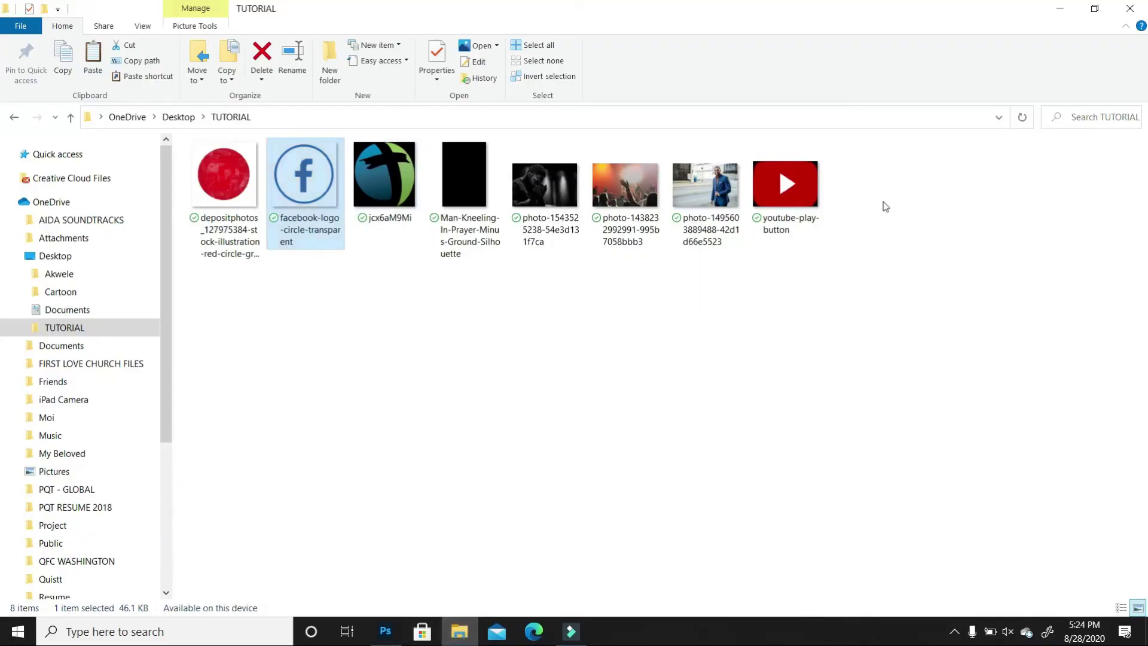
Place youtube-play-button from the TUTORIAL folder and shrink it near the Facebook icon.
left_click(778, 203)
left_click_drag(394, 641, 461, 468)
left_click_drag(236, 224, 577, 464)
scroll(579, 463, "up", 2)
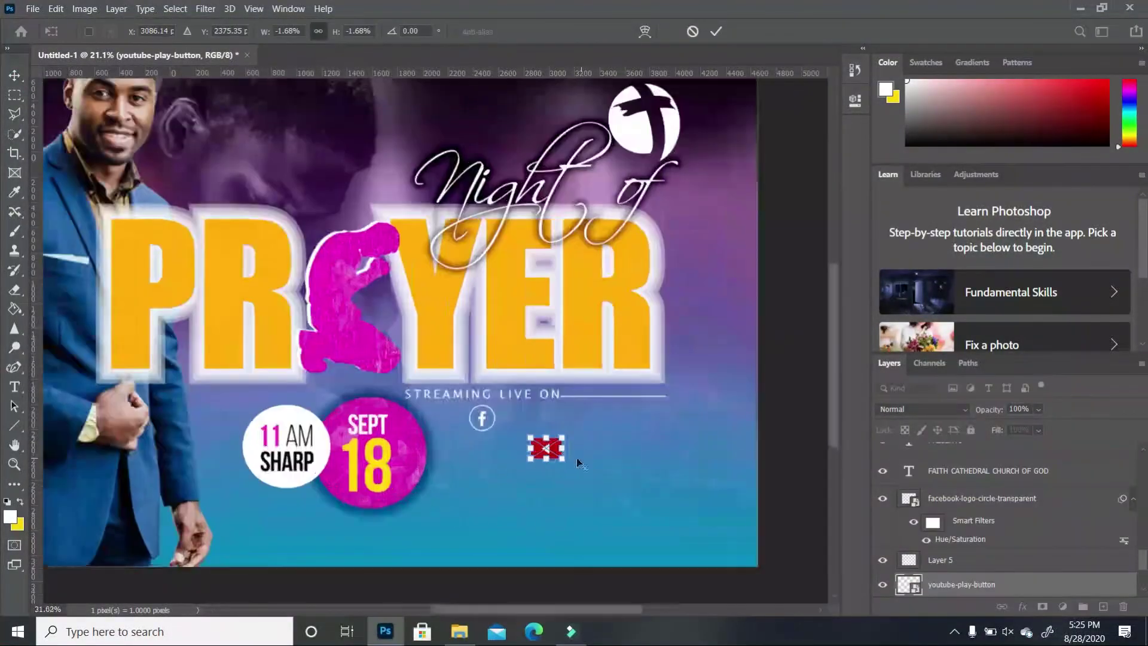
scroll(413, 465, "up", 2)
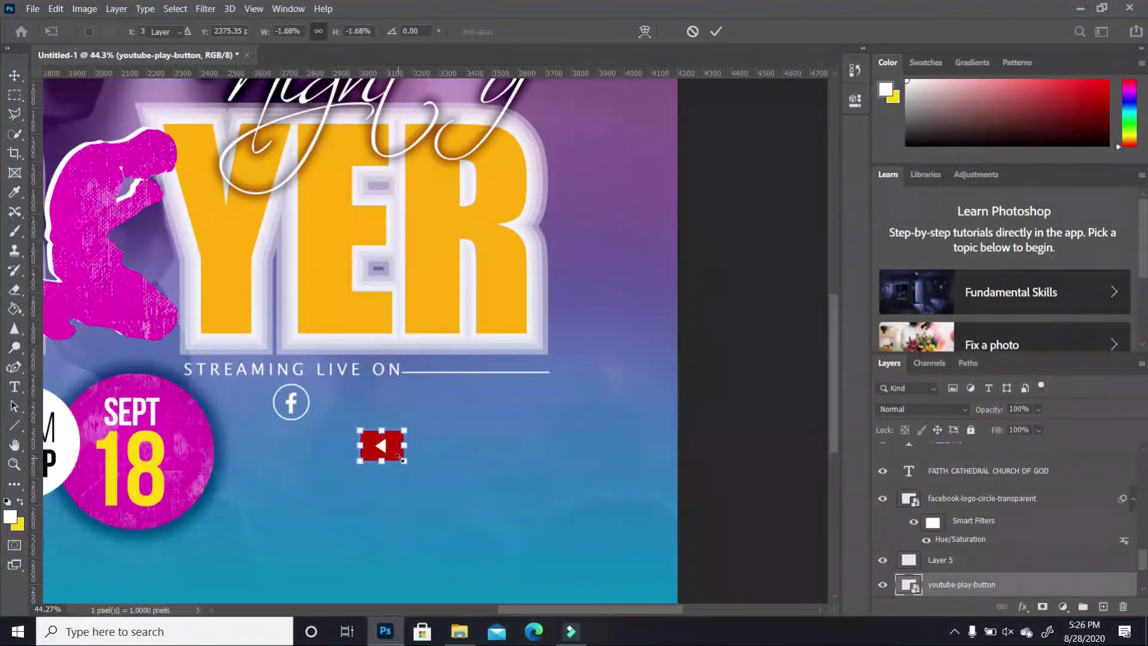
key("Return")
scroll(389, 454, "up", 4)
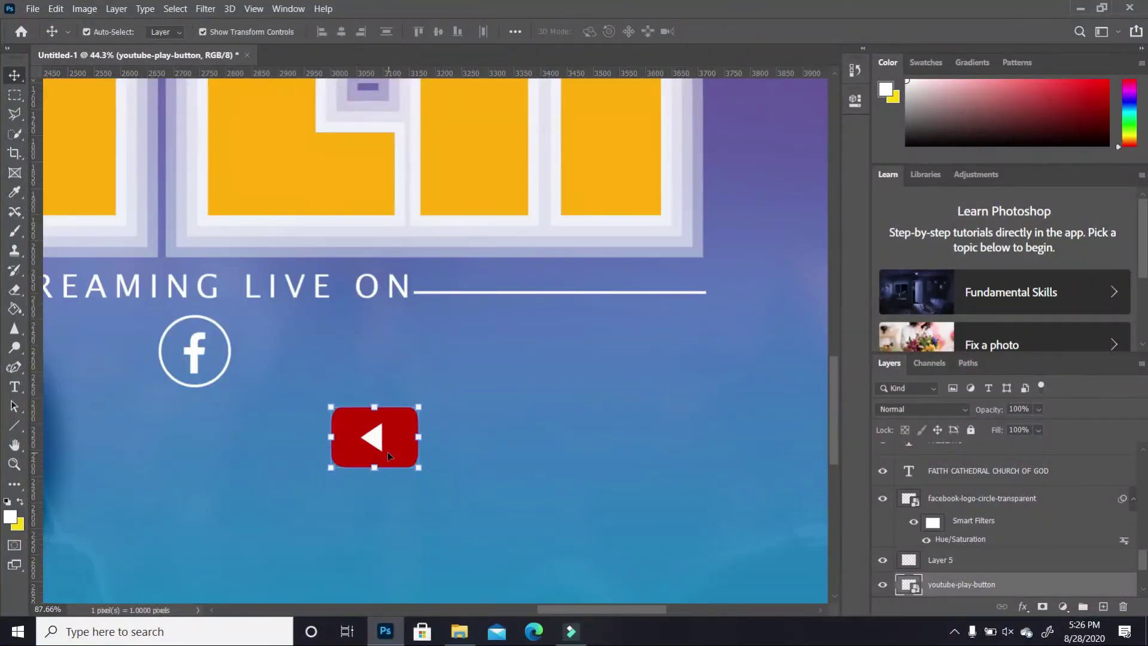
scroll(387, 451, "left", 3)
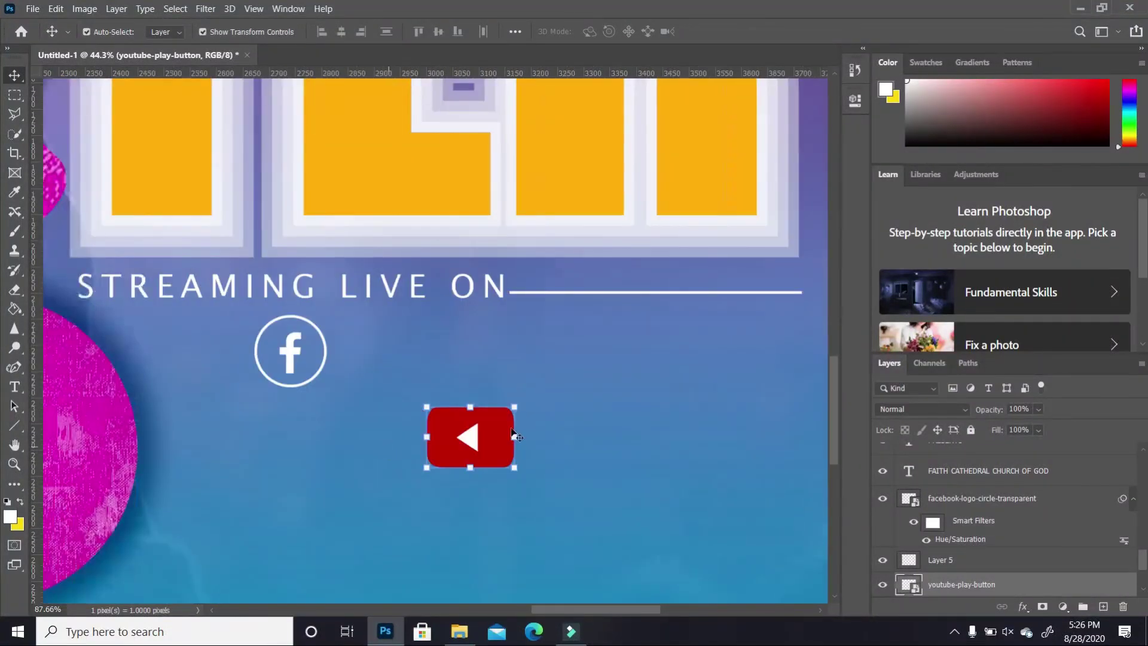
Outline the YouTube play triangle with the Polygonal Lasso, rasterize, and erase it.
left_click(13, 114)
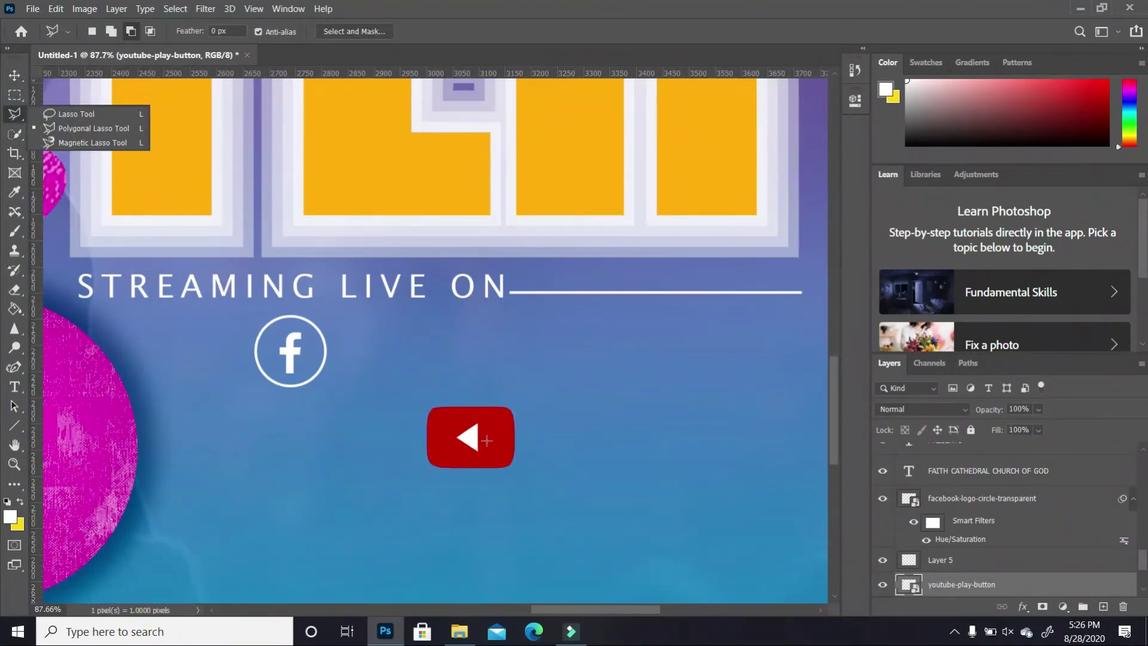
scroll(540, 463, "up", 5)
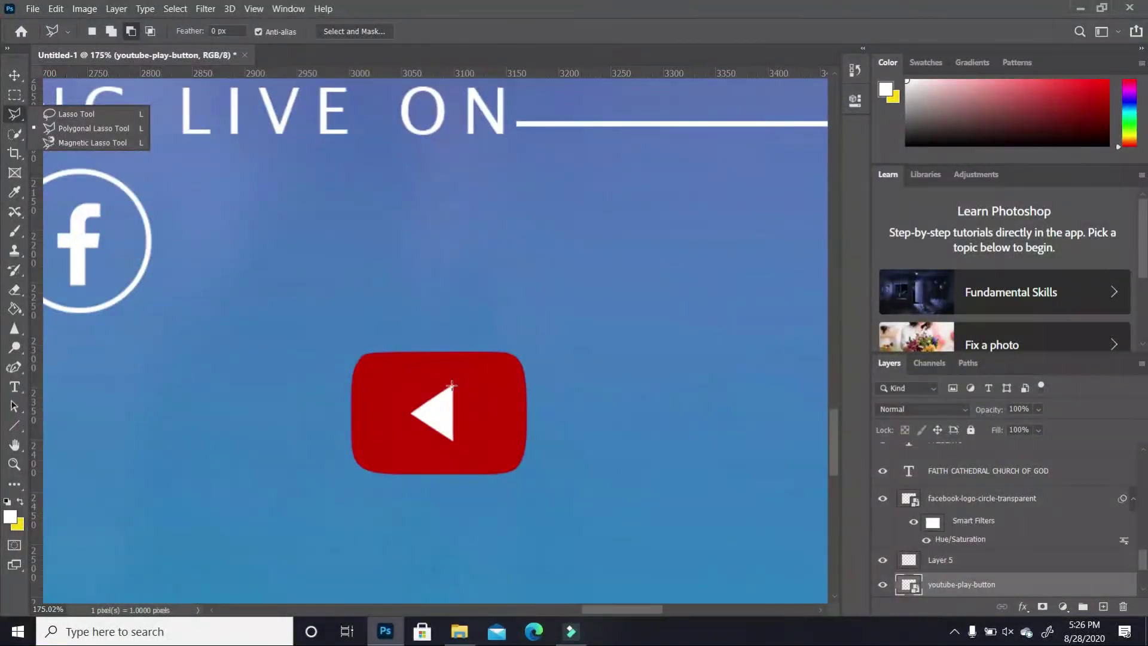
left_click(451, 385)
left_click(408, 414)
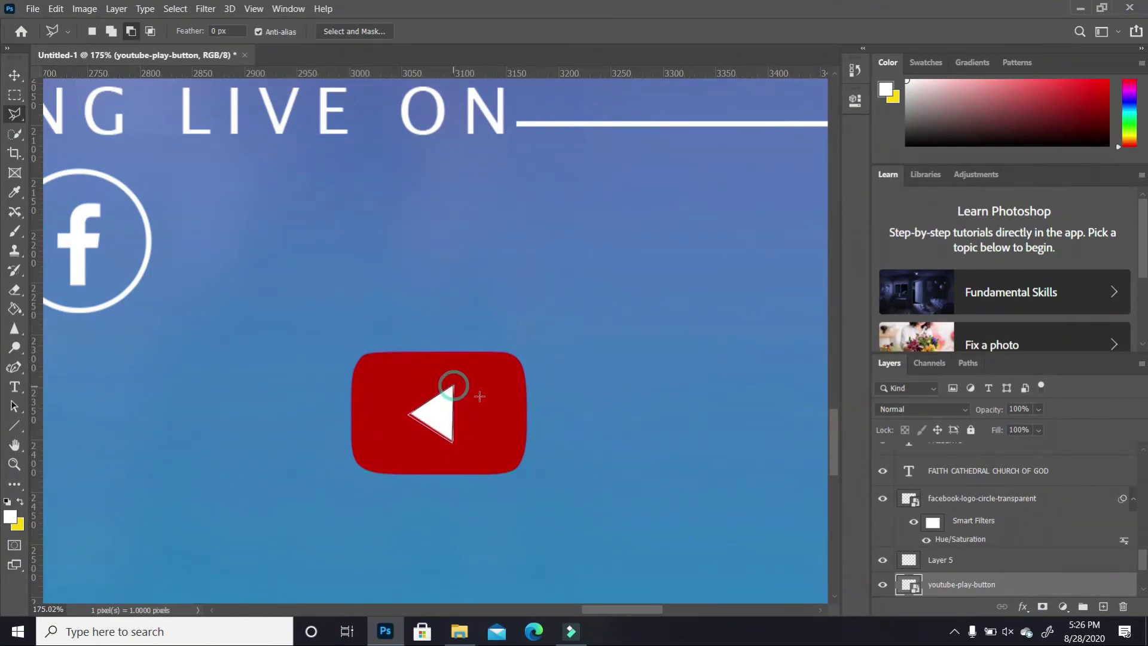
left_click(453, 386)
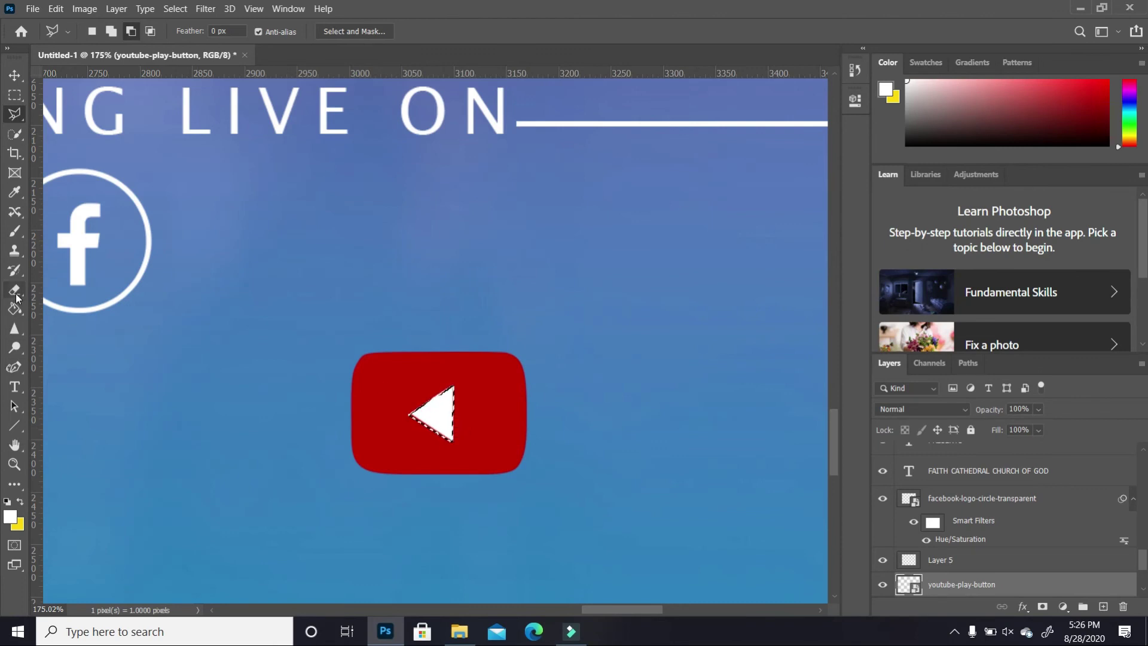
left_click(15, 290)
left_click(435, 411)
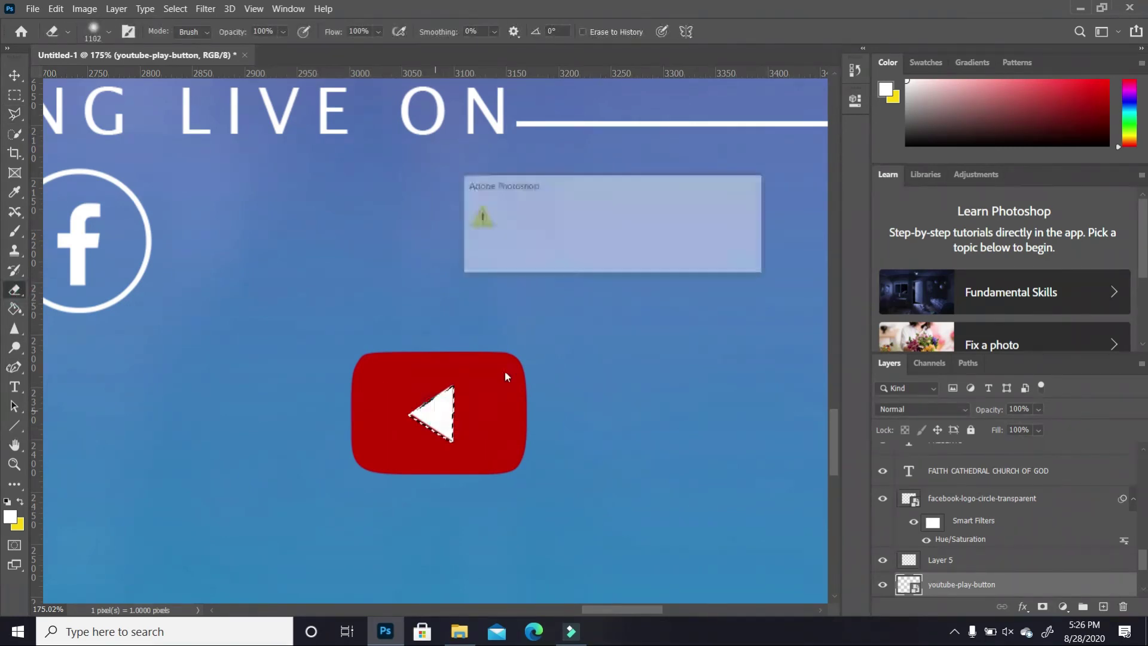
left_click(598, 256)
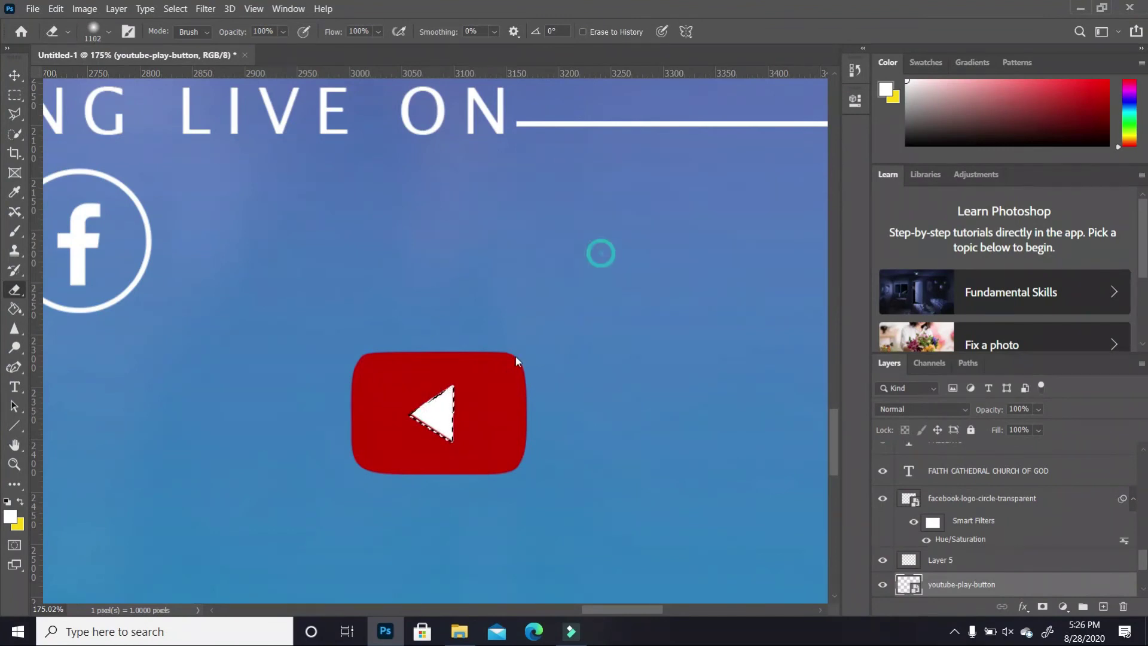
left_click(431, 414)
key("ctrl+d")
Move the YouTube button directly under the Facebook icon, nudging it slightly right.
scroll(478, 381, "down", 1)
scroll(478, 381, "down", 3)
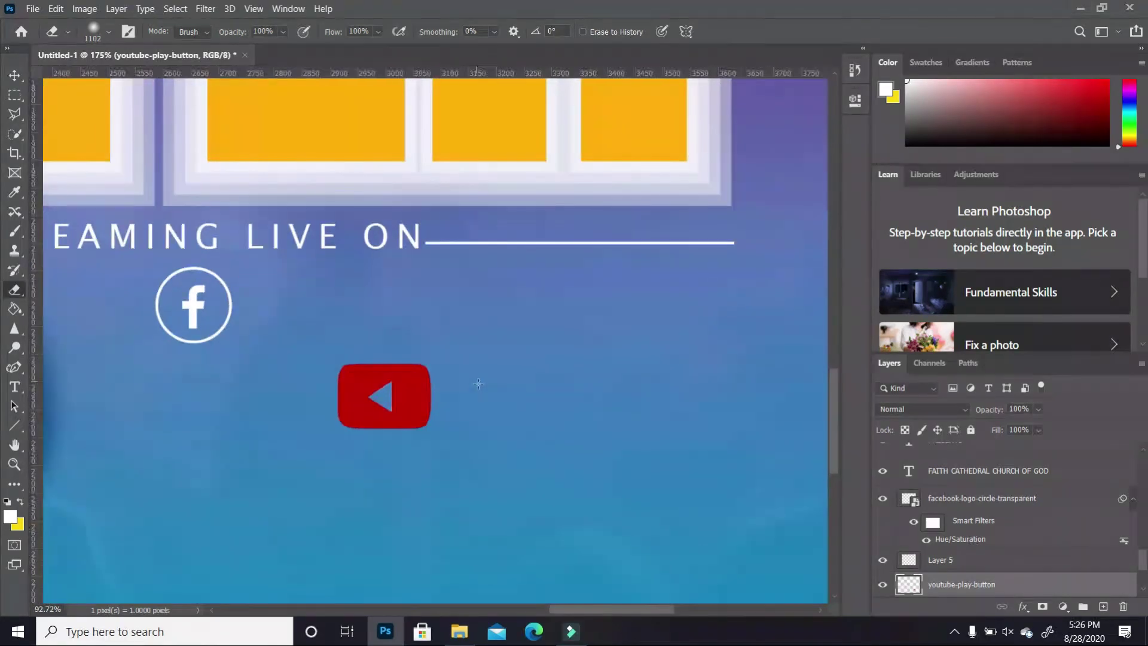
left_click(16, 78)
left_click_drag(336, 403, 216, 403)
key("Right")
key("Right")
key("Right")
key("Right")
key("Right")
key("Right")
key("Right")
key("Right")
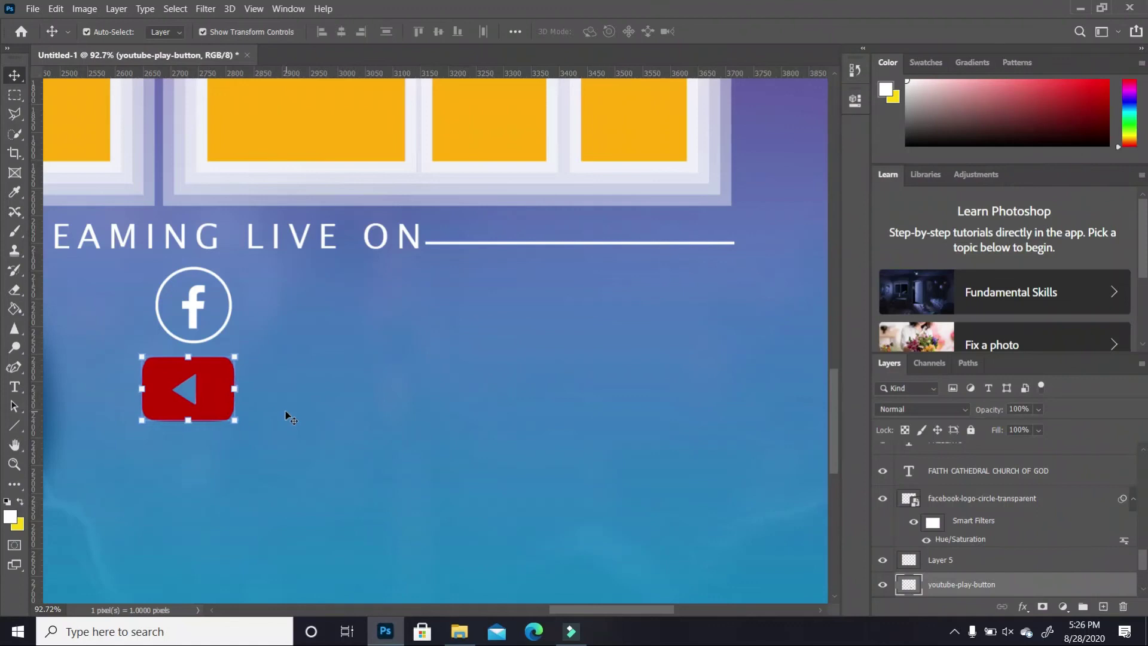
Whiten the YouTube button with Hue/Saturation Lightness +100, then zoom out to the whole poster.
left_click(93, 10)
mouse_move(119, 44)
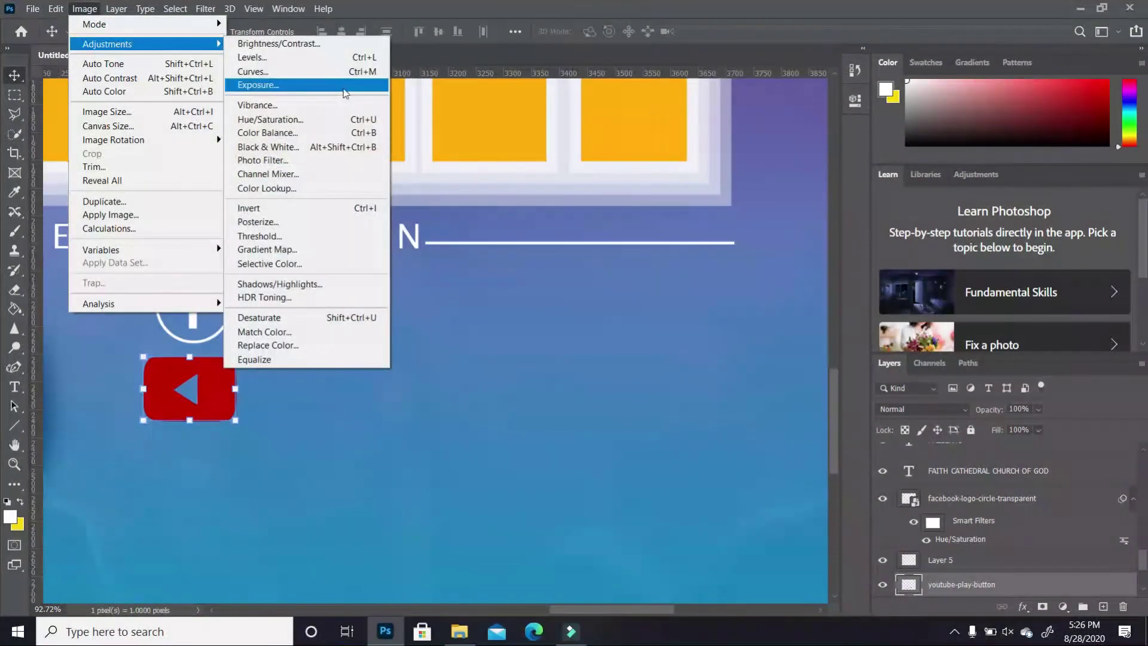
left_click(307, 121)
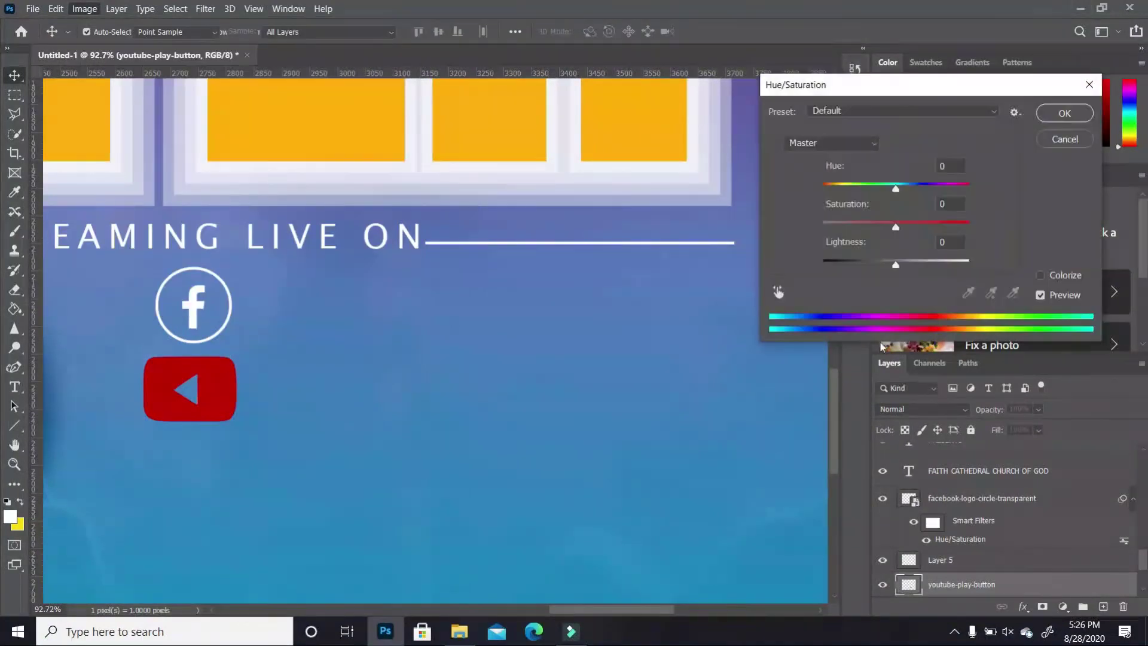
left_click_drag(895, 265, 1008, 275)
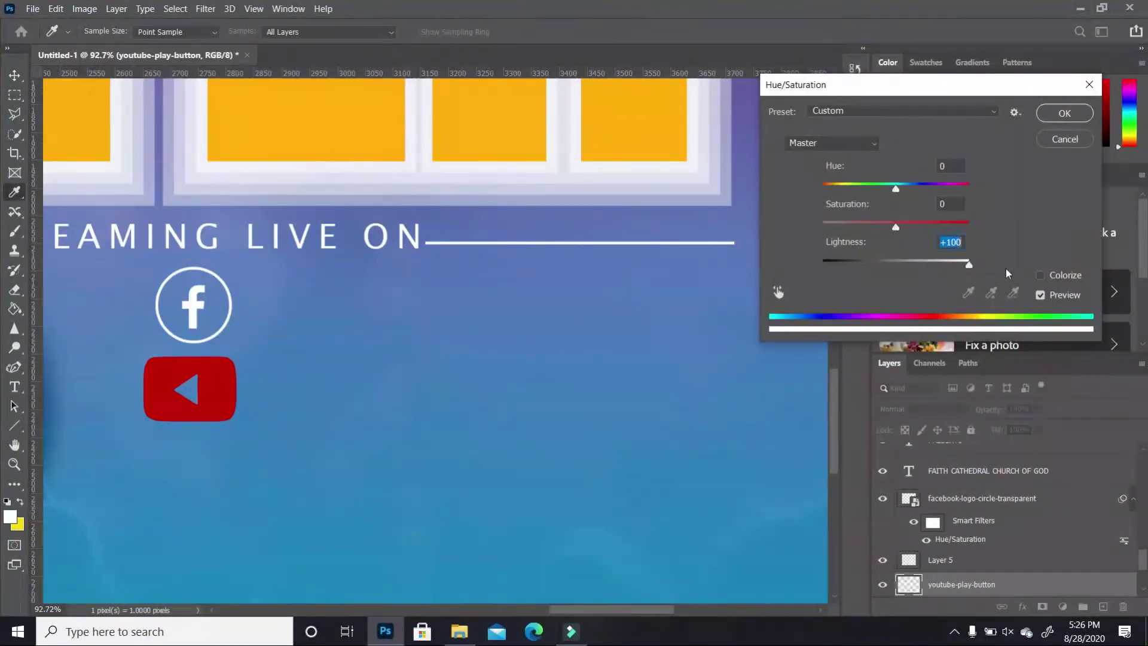
key("Return")
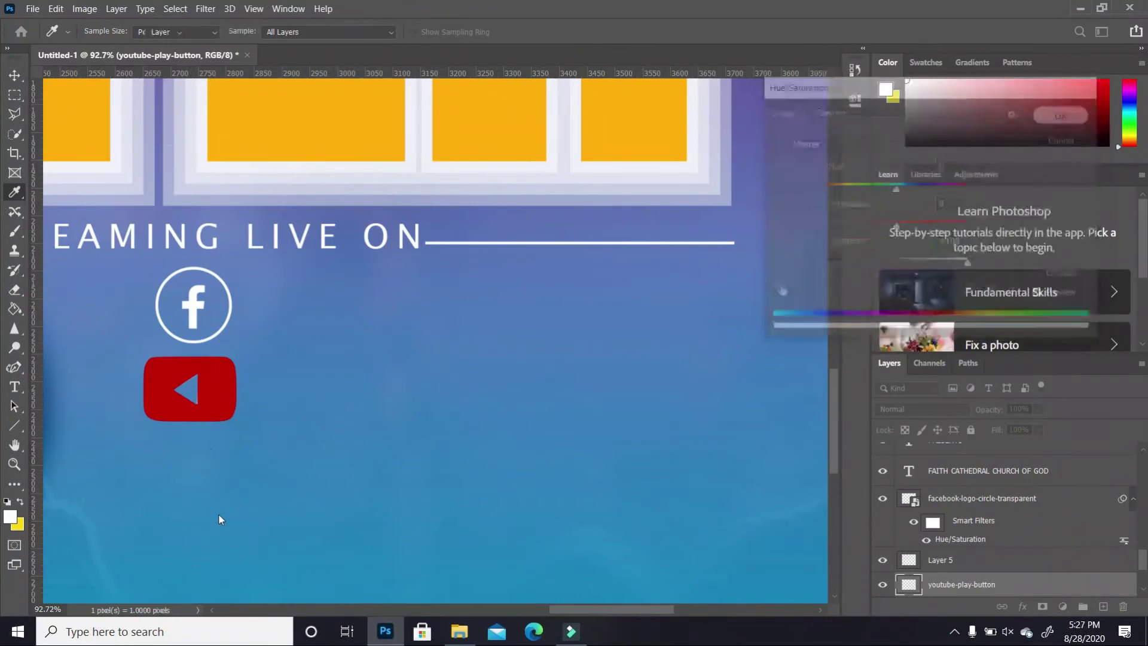
key("v")
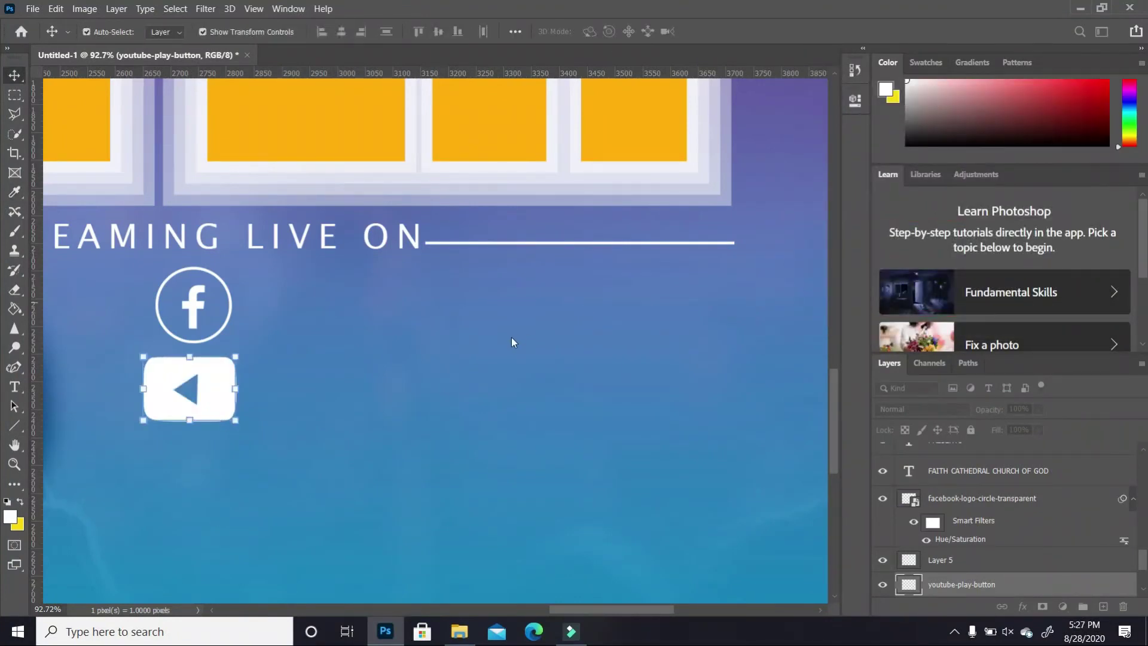
scroll(593, 346, "down", 3)
key("z")
scroll(649, 351, "down", 4)
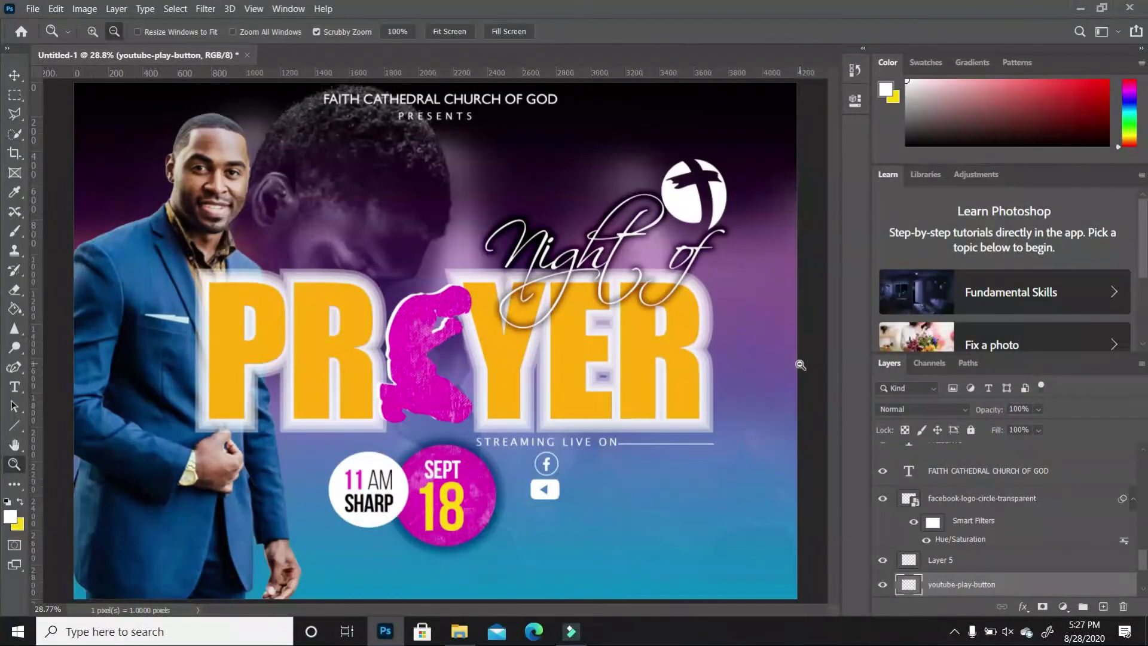
Start a text line below the YouTube button and paste in the pastor's name.
left_click(658, 359, "ctrl")
left_click(15, 406)
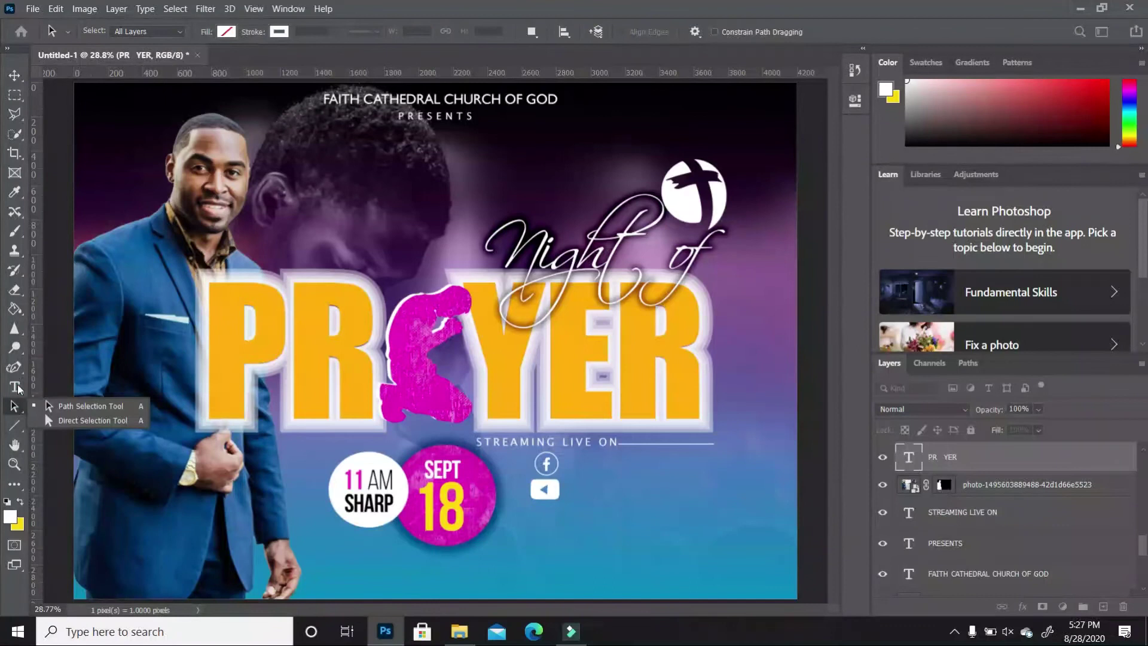
key("t")
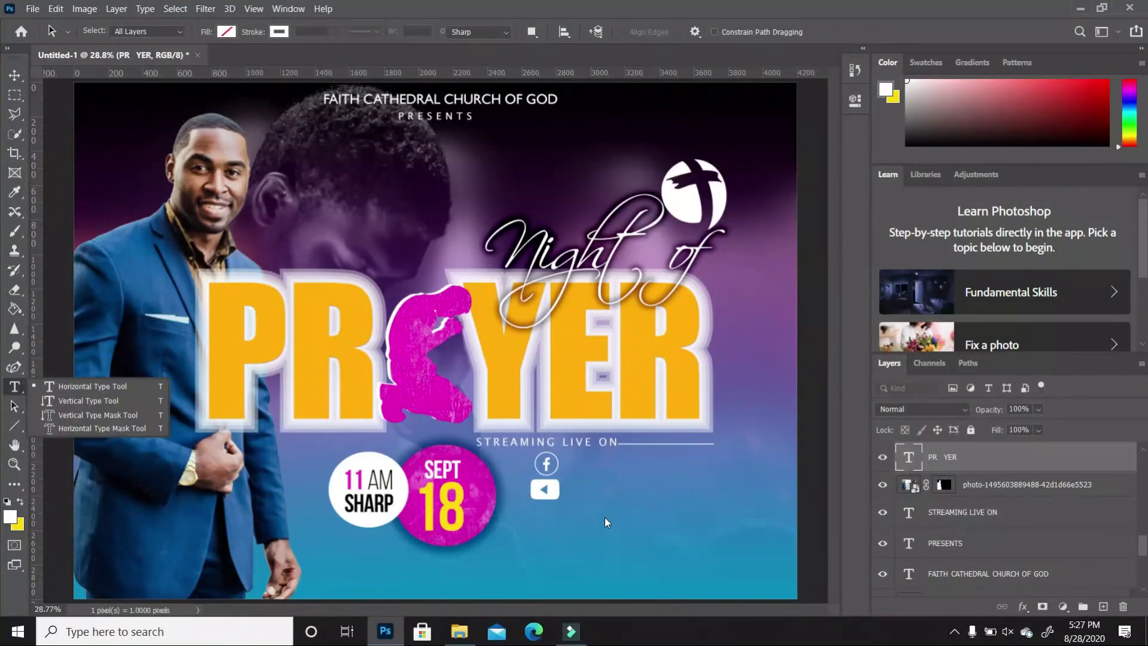
left_click(604, 514)
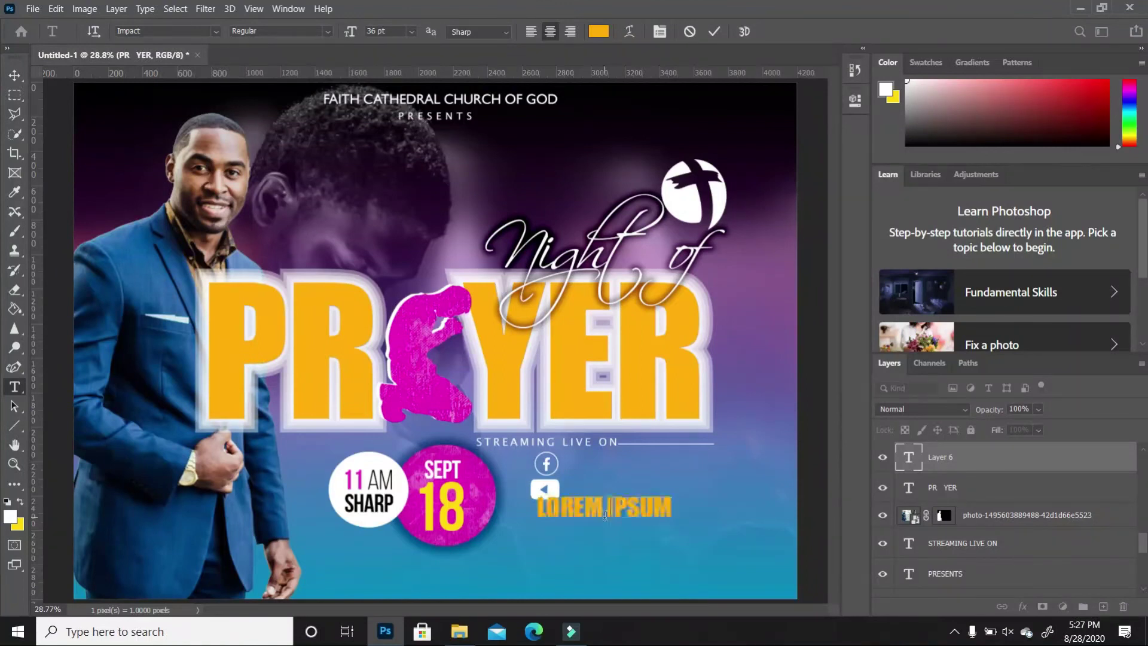
Set the name's font to Gill Sans MT and shrink it beside the Facebook icon.
left_click_drag(723, 513, 474, 495)
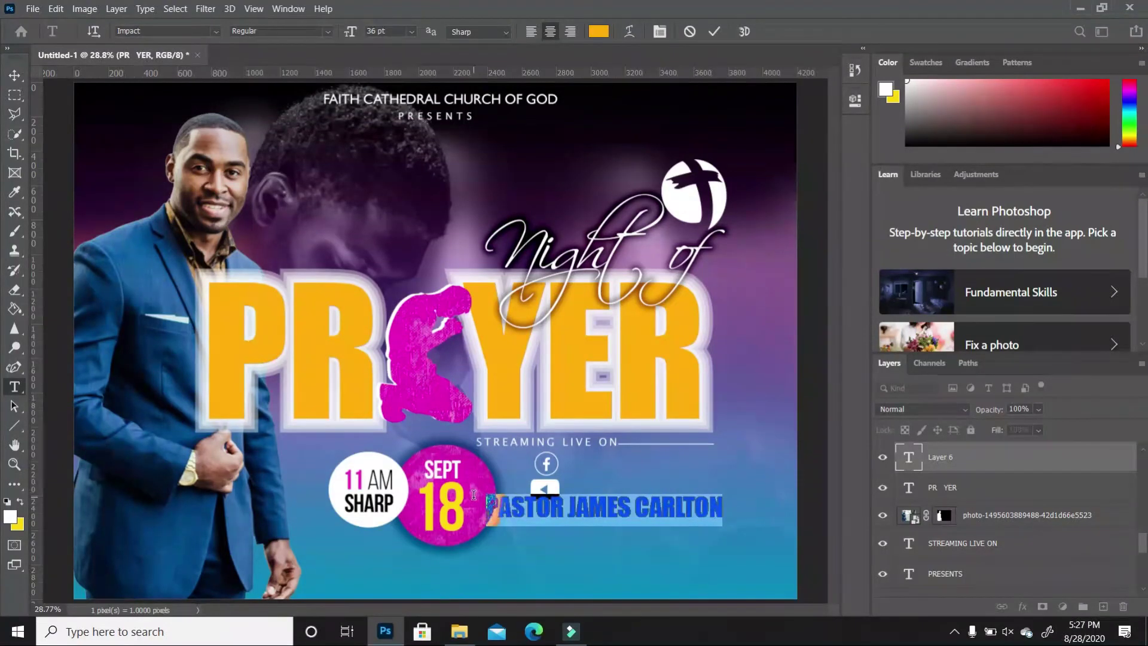
left_click(216, 31)
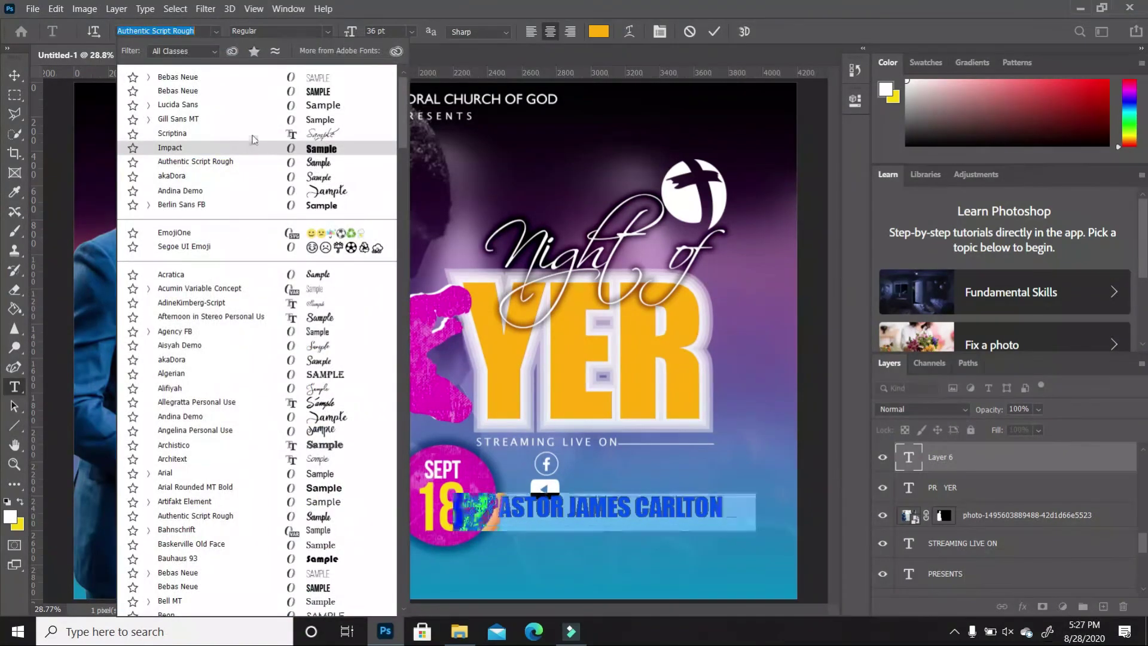
left_click(193, 119)
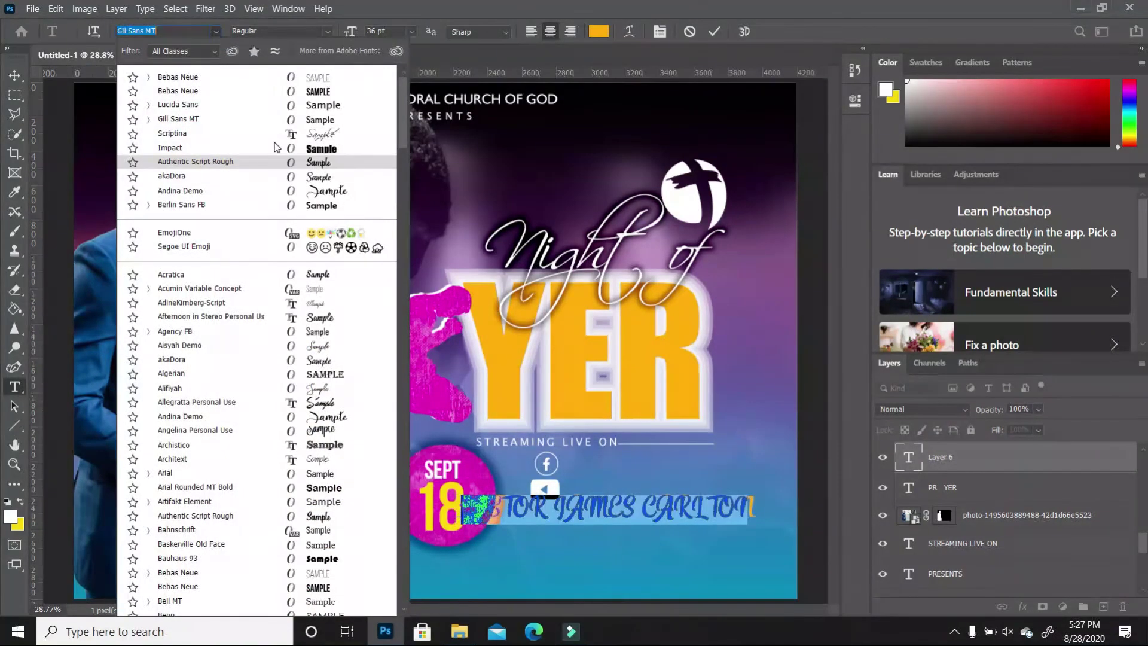
key("Escape")
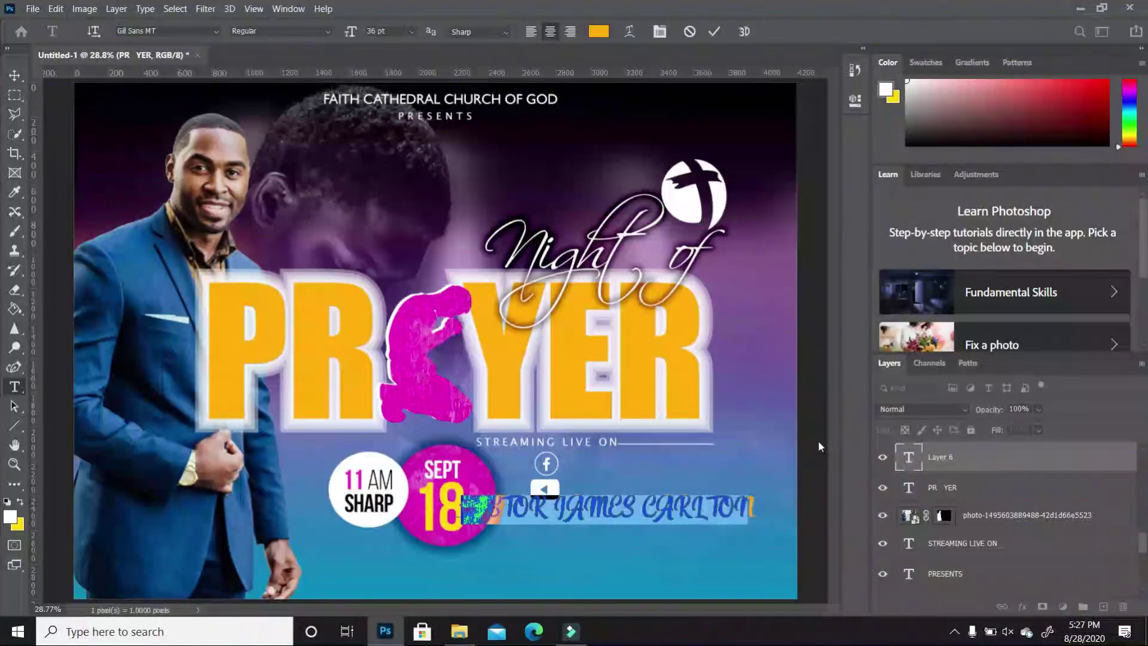
left_click(15, 75)
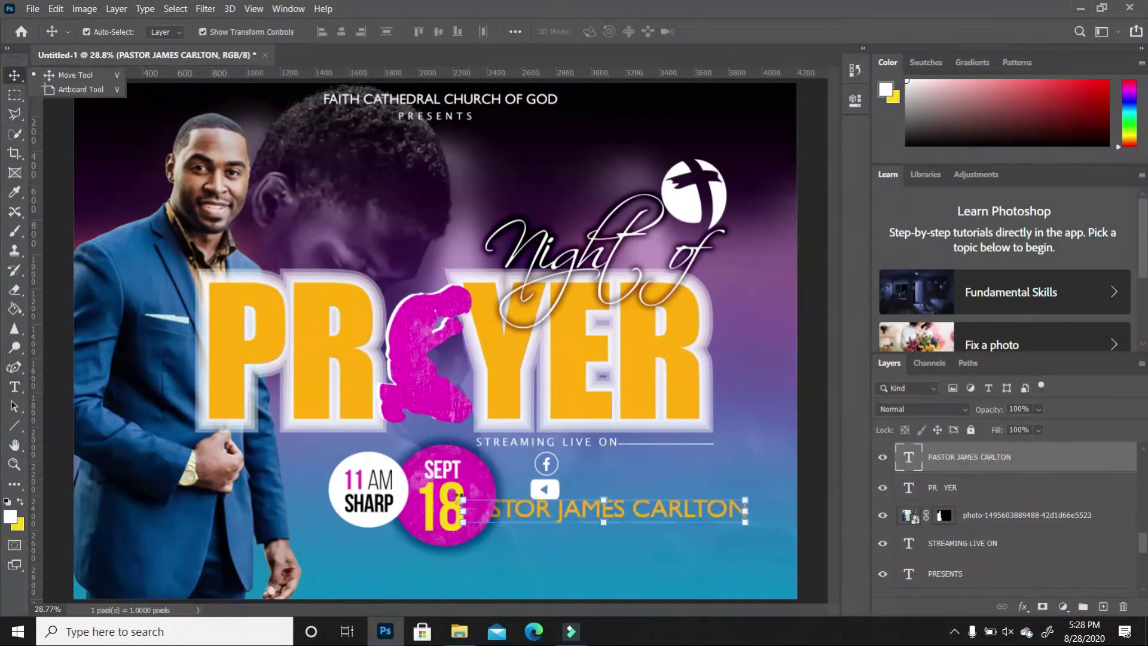
left_click_drag(469, 503, 651, 491)
key("Return")
Drop the name copy beside the YouTube icon and select both icons and name layers for aligning.
left_click(748, 475)
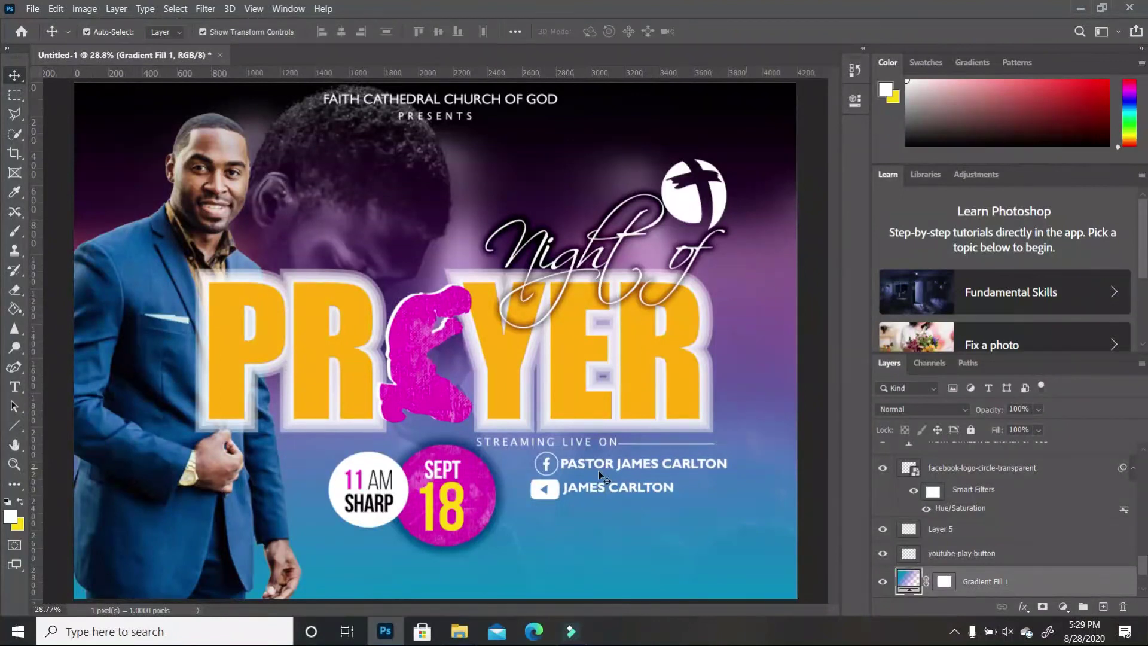
left_click(551, 465)
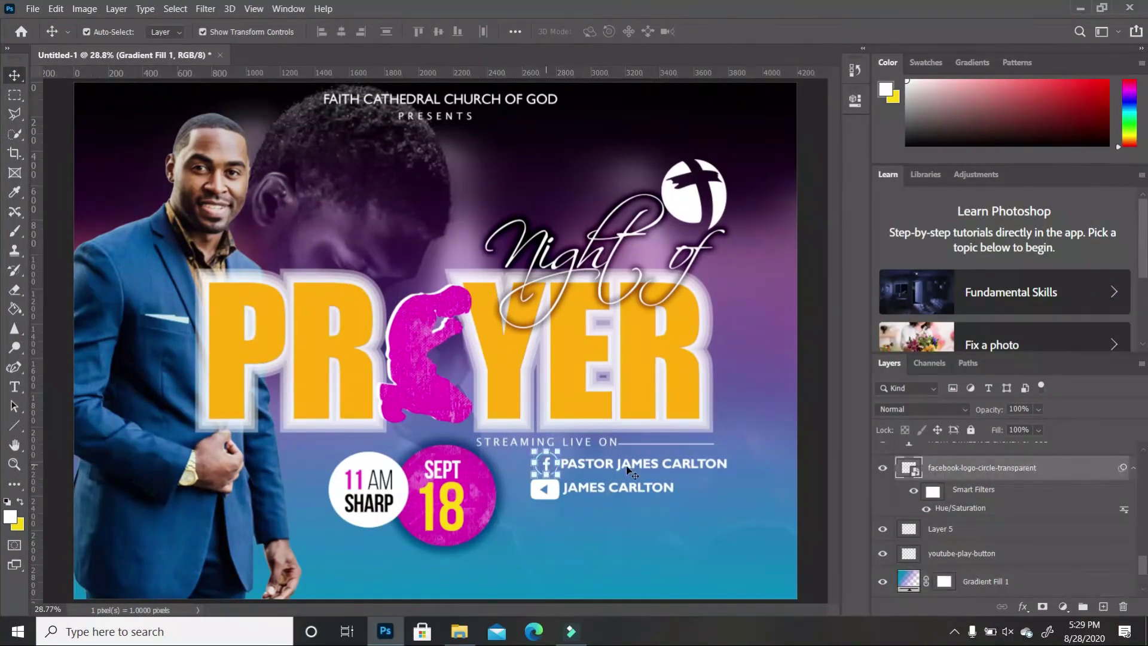
left_click(541, 492, "shift")
left_click(643, 463)
left_click(656, 493, "shift")
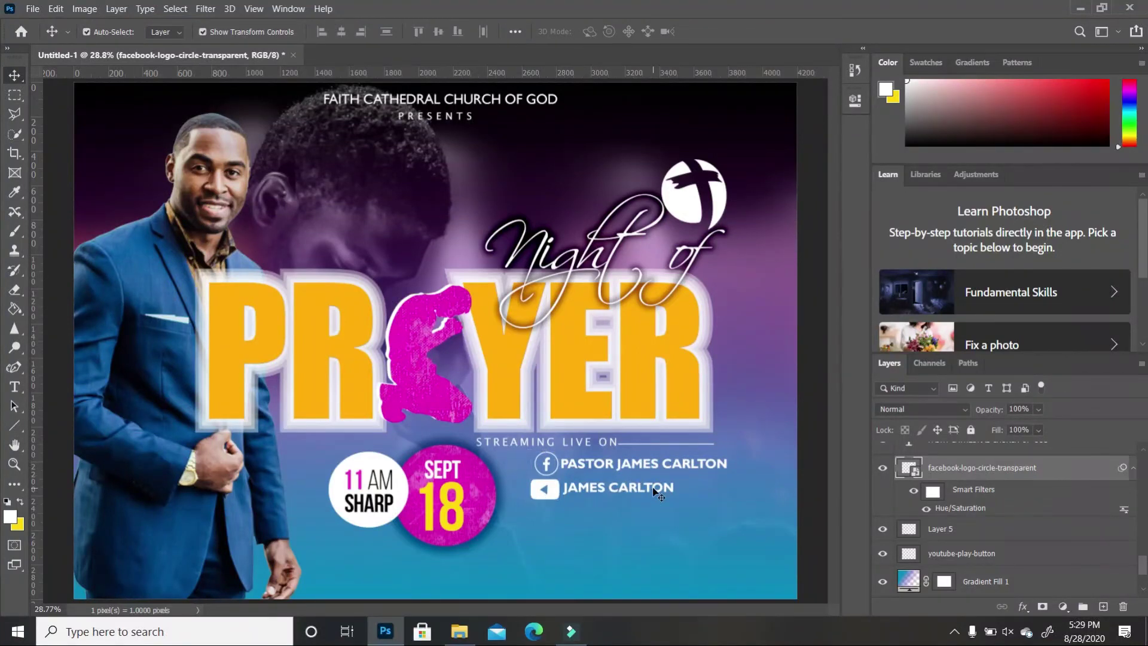
scroll(675, 487, "up", 1)
scroll(674, 460, "down", 1)
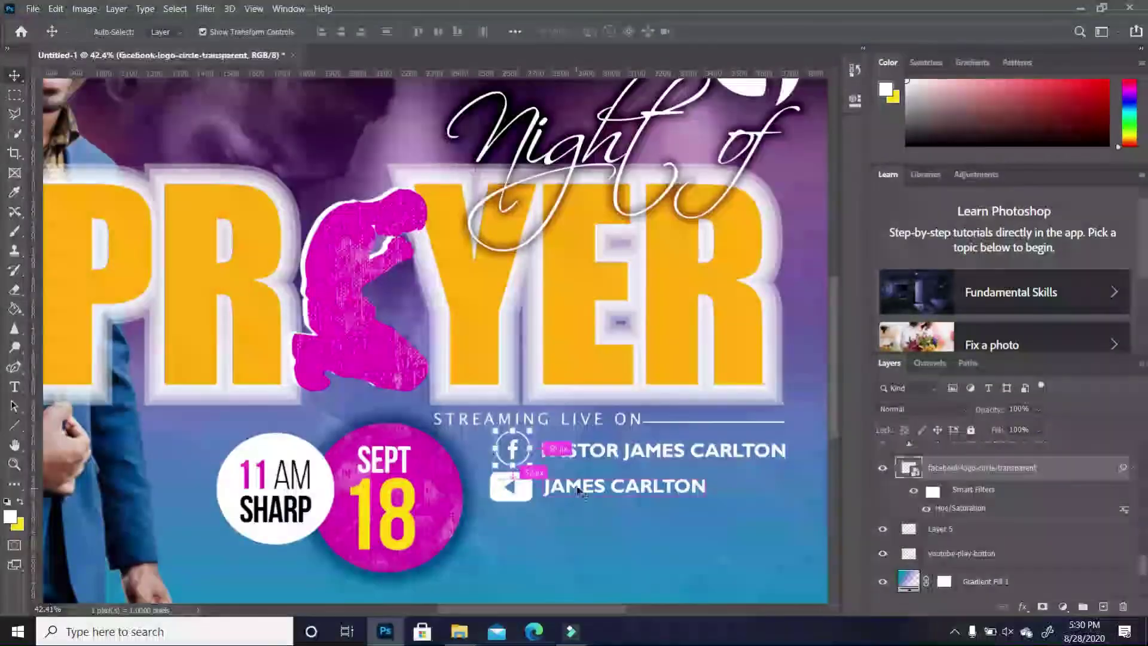